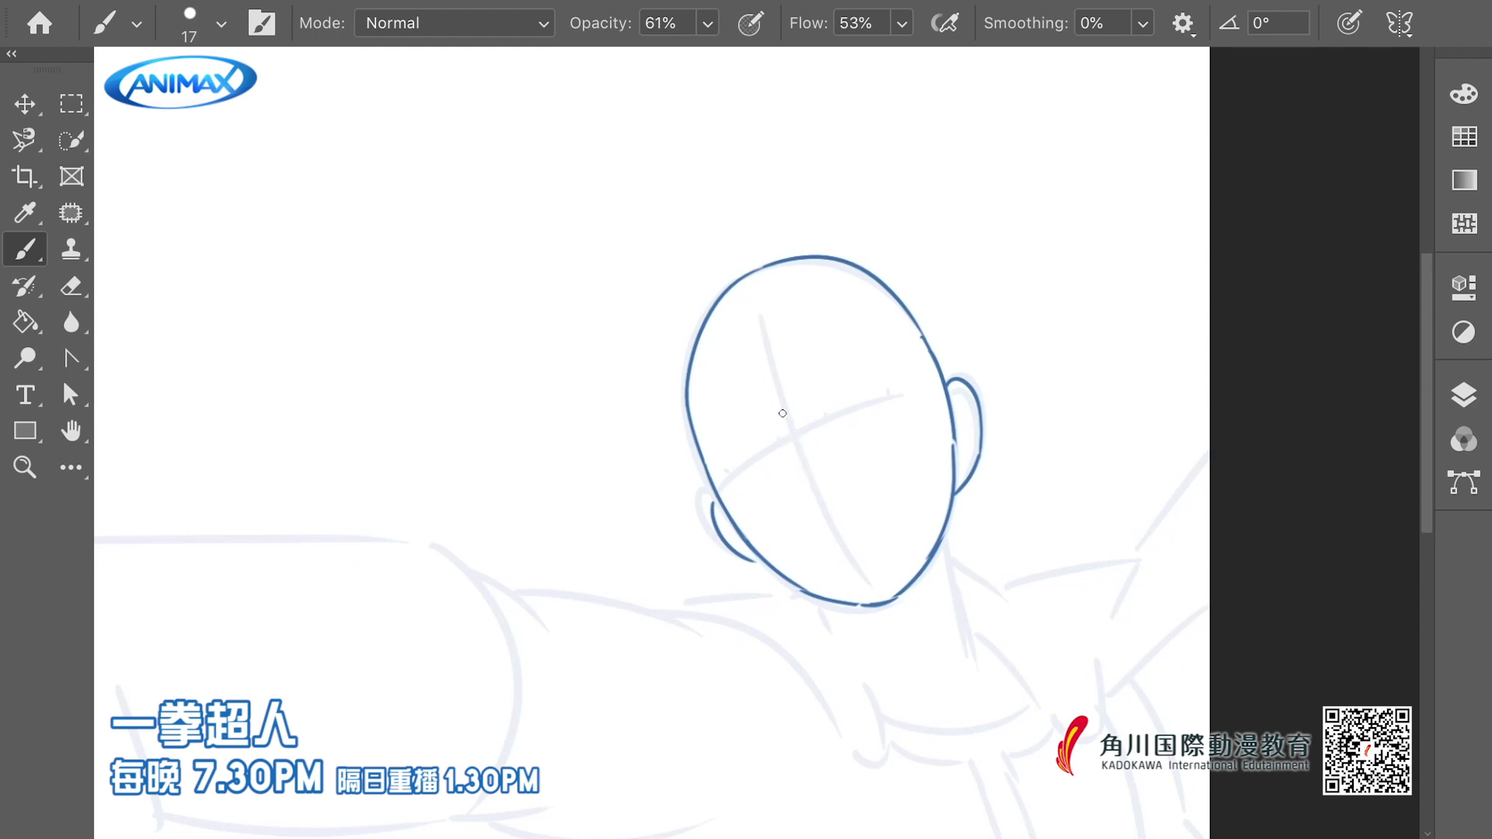
# Draw the half-lidded eyes, right pupil, nose line and short mouth over the faint face guides
pyautogui.moveTo(826, 402)
pyautogui.mouseDown()
pyautogui.moveTo(874, 420)
pyautogui.moveTo(884, 398)
pyautogui.moveTo(845, 424)
pyautogui.mouseUp()
pyautogui.hotkey('ctrl', 'z')
pyautogui.hotkey('ctrl', 'z')
pyautogui.moveTo(886, 388); pyautogui.dragTo(846, 425)
pyautogui.hotkey('ctrl', 'z')
pyautogui.moveTo(855, 396); pyautogui.dragTo(855, 399)
pyautogui.moveTo(723, 459); pyautogui.dragTo(772, 429)
pyautogui.moveTo(726, 466); pyautogui.dragTo(766, 467)
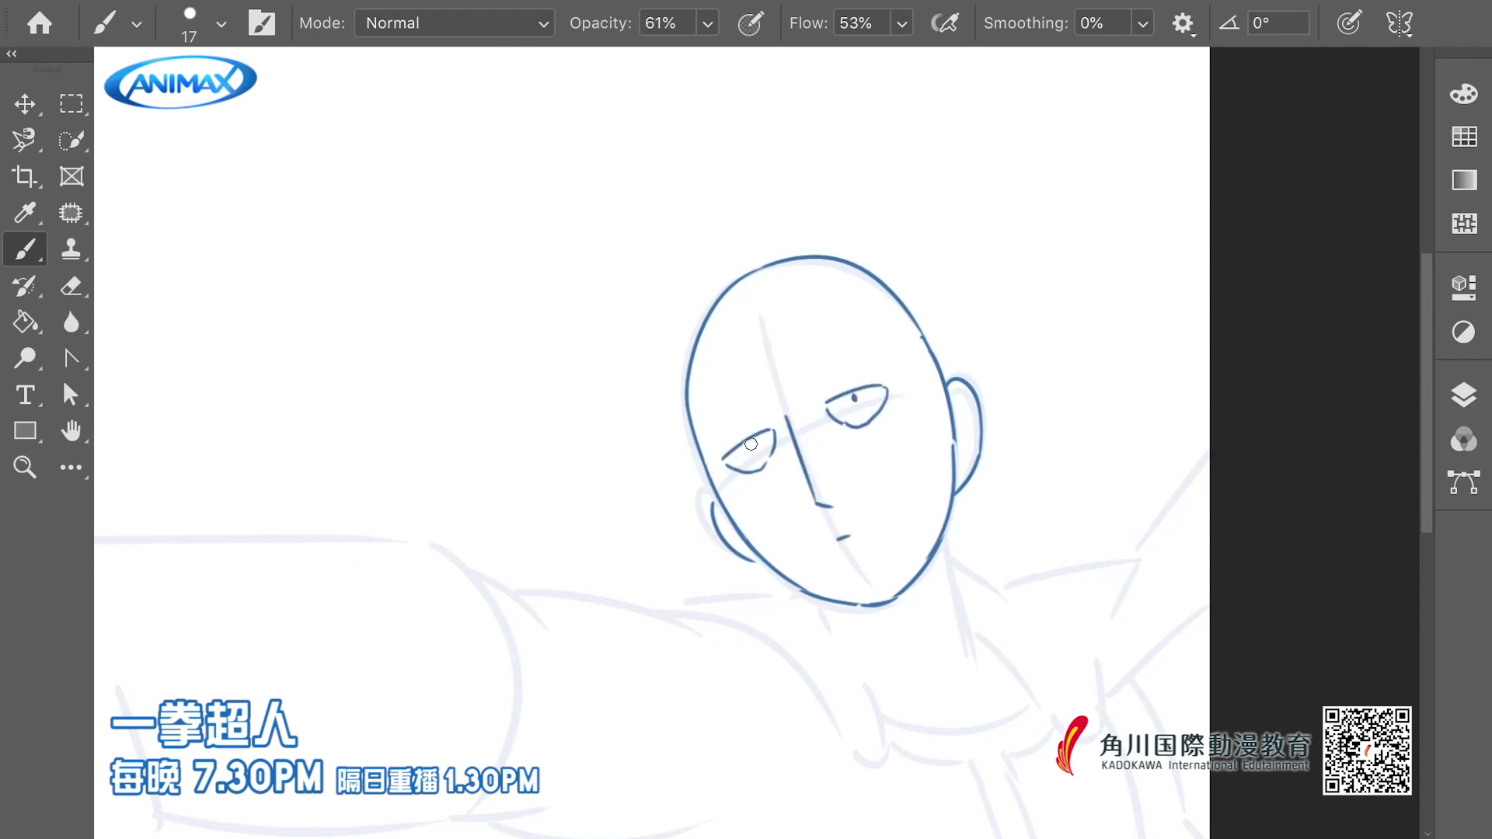
# Add a short, thin eyebrow stroke above each eye
pyautogui.moveTo(815, 351); pyautogui.dragTo(856, 348)
pyautogui.moveTo(718, 402); pyautogui.dragTo(754, 382)
pyautogui.scroll(-3, 829, 466)
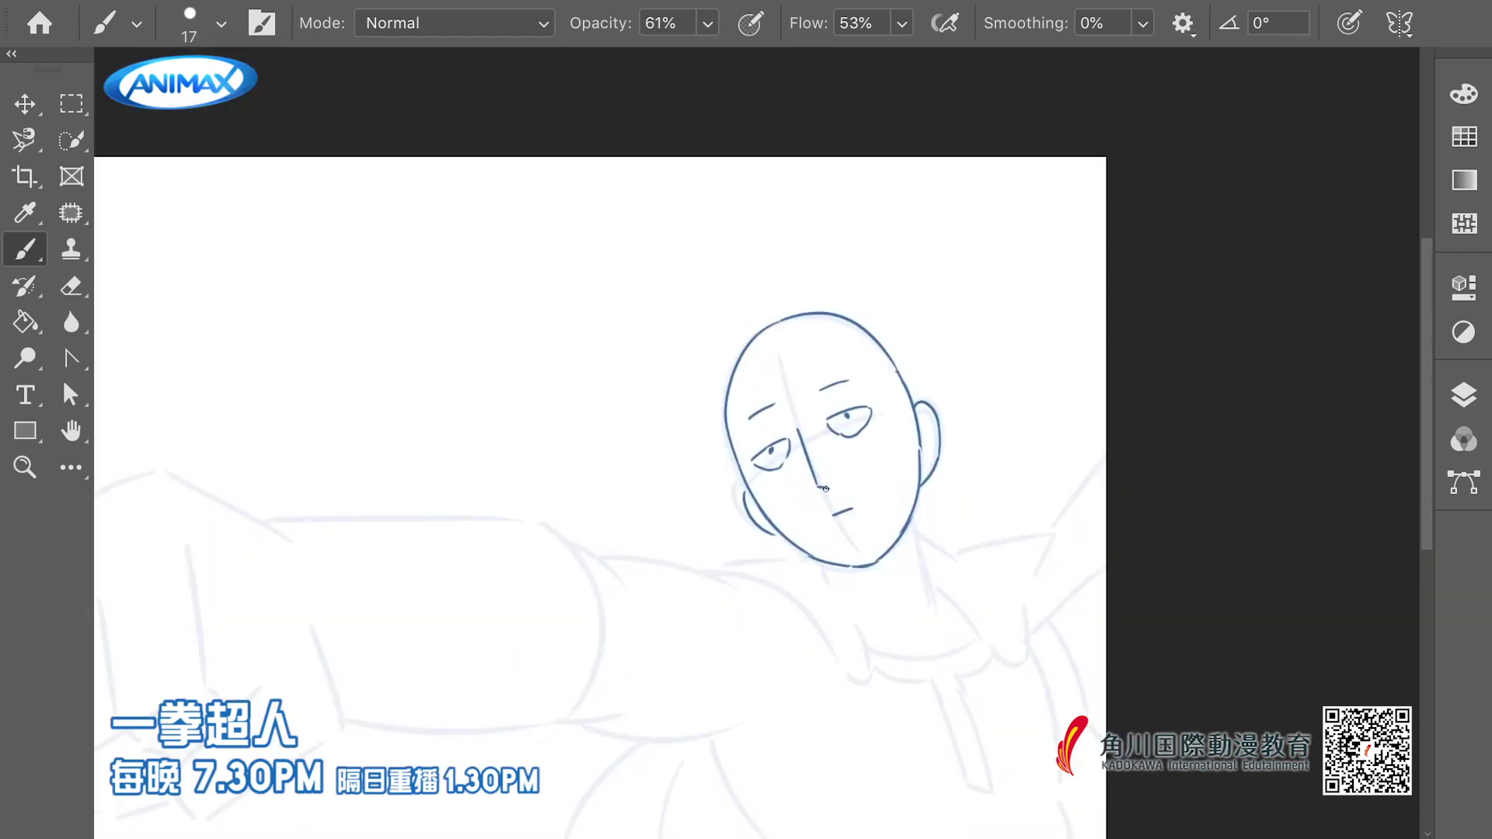
# Adjust the drawn head with Free Transform to fit the guide sketch
pyautogui.moveTo(883, 537); pyautogui.dragTo(878, 504)
pyautogui.hotkey('ctrl', 't')
pyautogui.click(930, 408)
pyautogui.moveTo(936, 364)
pyautogui.mouseDown()
pyautogui.moveTo(932, 385)
pyautogui.moveTo(937, 370)
pyautogui.mouseUp()
pyautogui.moveTo(936, 279); pyautogui.dragTo(925, 285)
pyautogui.moveTo(864, 535)
pyautogui.mouseDown()
pyautogui.moveTo(992, 523)
pyautogui.moveTo(929, 497)
pyautogui.mouseUp()
pyautogui.press('Return')
# Draw the neck line and the rolled collar fold on the side of the outstretched arm
pyautogui.moveTo(943, 454); pyautogui.dragTo(954, 477)
pyautogui.moveTo(1034, 402)
pyautogui.mouseDown()
pyautogui.moveTo(1056, 498)
pyautogui.moveTo(1026, 485)
pyautogui.mouseUp()
pyautogui.moveTo(803, 456); pyautogui.dragTo(836, 446)
pyautogui.moveTo(837, 445)
pyautogui.mouseDown()
pyautogui.moveTo(913, 499)
pyautogui.moveTo(897, 449)
pyautogui.mouseUp()
pyautogui.moveTo(902, 450); pyautogui.dragTo(945, 567)
pyautogui.moveTo(831, 458); pyautogui.dragTo(862, 471)
pyautogui.moveTo(876, 482); pyautogui.dragTo(947, 567)
pyautogui.moveTo(920, 510); pyautogui.dragTo(946, 542)
# Draw the matching collar fold on the other side of the neck, ending in a rounded tip
pyautogui.moveTo(909, 470)
pyautogui.mouseDown()
pyautogui.moveTo(932, 510)
pyautogui.moveTo(950, 480)
pyautogui.moveTo(1016, 526)
pyautogui.mouseUp()
pyautogui.moveTo(1024, 534); pyautogui.dragTo(1051, 544)
pyautogui.moveTo(973, 444)
pyautogui.mouseDown()
pyautogui.moveTo(943, 443)
pyautogui.moveTo(942, 424)
pyautogui.mouseUp()
pyautogui.moveTo(942, 425); pyautogui.dragTo(1013, 532)
pyautogui.moveTo(996, 497); pyautogui.dragTo(1014, 533)
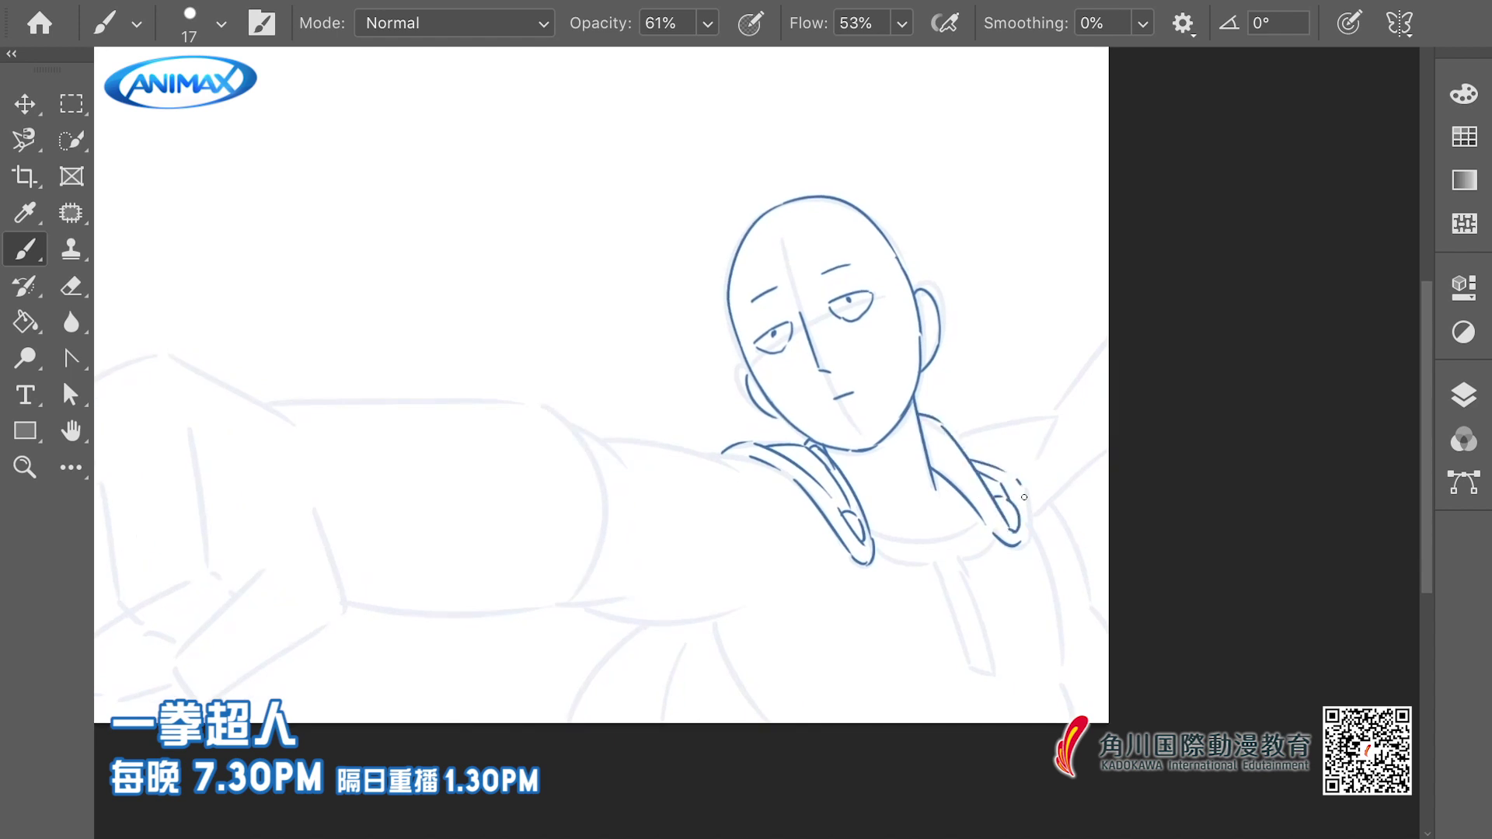
pyautogui.moveTo(972, 459); pyautogui.dragTo(1018, 538)
# Draw the cape edges and inner folds flaring out behind the far shoulder
pyautogui.moveTo(946, 343); pyautogui.dragTo(919, 344)
pyautogui.moveTo(1079, 347); pyautogui.dragTo(1001, 528)
pyautogui.moveTo(1081, 449); pyautogui.dragTo(1001, 535)
pyautogui.moveTo(916, 423)
pyautogui.mouseDown()
pyautogui.moveTo(1045, 380)
pyautogui.moveTo(959, 462)
pyautogui.moveTo(1015, 427)
pyautogui.mouseUp()
pyautogui.hotkey('ctrl', 'z')
pyautogui.hotkey('ctrl', 'z')
pyautogui.moveTo(965, 464); pyautogui.dragTo(1010, 433)
pyautogui.moveTo(974, 468); pyautogui.dragTo(988, 475)
# Outline the side of the torso and the far arm below the cape, redoing strokes that miss the guides
pyautogui.moveTo(1019, 541)
pyautogui.mouseDown()
pyautogui.moveTo(1025, 503)
pyautogui.moveTo(1033, 536)
pyautogui.mouseUp()
pyautogui.moveTo(1026, 522); pyautogui.dragTo(1040, 684)
pyautogui.hotkey('ctrl', 'z')
pyautogui.moveTo(1035, 583); pyautogui.dragTo(1028, 591)
pyautogui.hotkey('ctrl', 'z')
pyautogui.moveTo(1015, 480); pyautogui.dragTo(1057, 587)
pyautogui.hscroll(-2, 1058, 574)
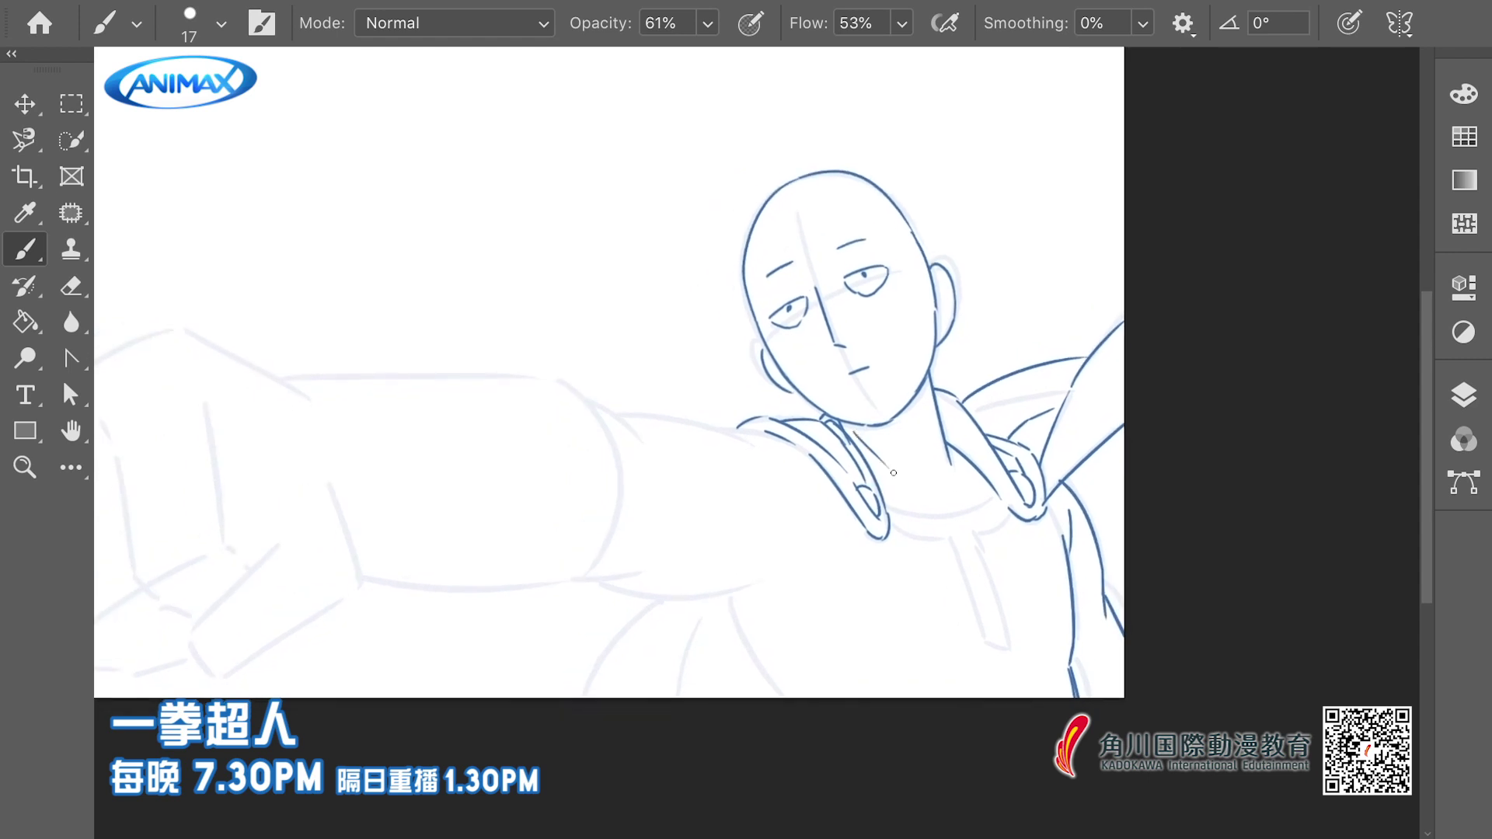
# Draw the collarbones, the curved neckline band and the narrow zipper strip down the chest
pyautogui.moveTo(957, 490); pyautogui.dragTo(982, 477)
pyautogui.moveTo(976, 505); pyautogui.dragTo(1027, 452)
pyautogui.moveTo(1016, 541); pyautogui.dragTo(1009, 520)
pyautogui.moveTo(1011, 598)
pyautogui.mouseDown()
pyautogui.moveTo(1035, 594)
pyautogui.moveTo(1003, 472)
pyautogui.mouseUp()
pyautogui.moveTo(978, 472); pyautogui.dragTo(1014, 595)
pyautogui.moveTo(909, 460); pyautogui.dragTo(979, 470)
pyautogui.moveTo(977, 464); pyautogui.dragTo(983, 482)
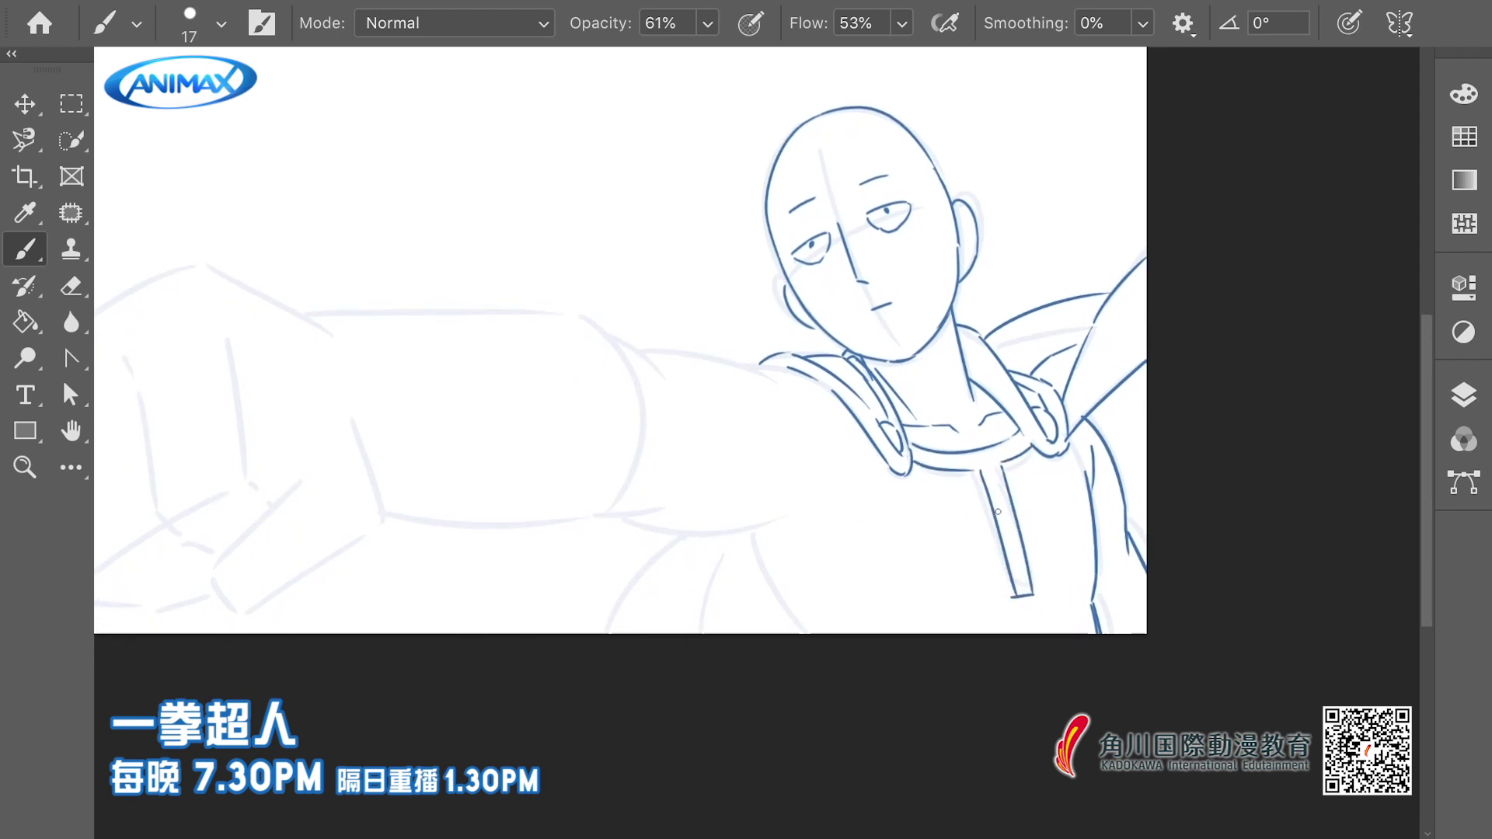
# Outline the upper part of the outstretched arm, the side of the chest and the waistline
pyautogui.moveTo(772, 478); pyautogui.dragTo(851, 472)
pyautogui.moveTo(826, 359); pyautogui.dragTo(911, 391)
pyautogui.moveTo(862, 410); pyautogui.dragTo(844, 410)
pyautogui.moveTo(856, 506)
pyautogui.mouseDown()
pyautogui.moveTo(875, 506)
pyautogui.moveTo(895, 539)
pyautogui.mouseUp()
pyautogui.moveTo(909, 562)
pyautogui.mouseDown()
pyautogui.moveTo(977, 599)
pyautogui.moveTo(956, 571)
pyautogui.mouseUp()
pyautogui.moveTo(978, 594); pyautogui.dragTo(1109, 584)
pyautogui.moveTo(836, 546); pyautogui.dragTo(893, 517)
# Try to redraw the top and bottom contours of the outstretched upper arm
pyautogui.moveTo(759, 362)
pyautogui.mouseDown()
pyautogui.moveTo(889, 390)
pyautogui.moveTo(861, 375)
pyautogui.moveTo(906, 398)
pyautogui.mouseUp()
pyautogui.hotkey('ctrl', 'z')
pyautogui.moveTo(765, 532); pyautogui.dragTo(908, 521)
pyautogui.hotkey('ctrl', 'z')
# Outline the back of the fist from the wrist over the first knuckles, following the faint guide
pyautogui.hscroll(-2, 770, 435)
pyautogui.hscroll(-3, 553, 272)
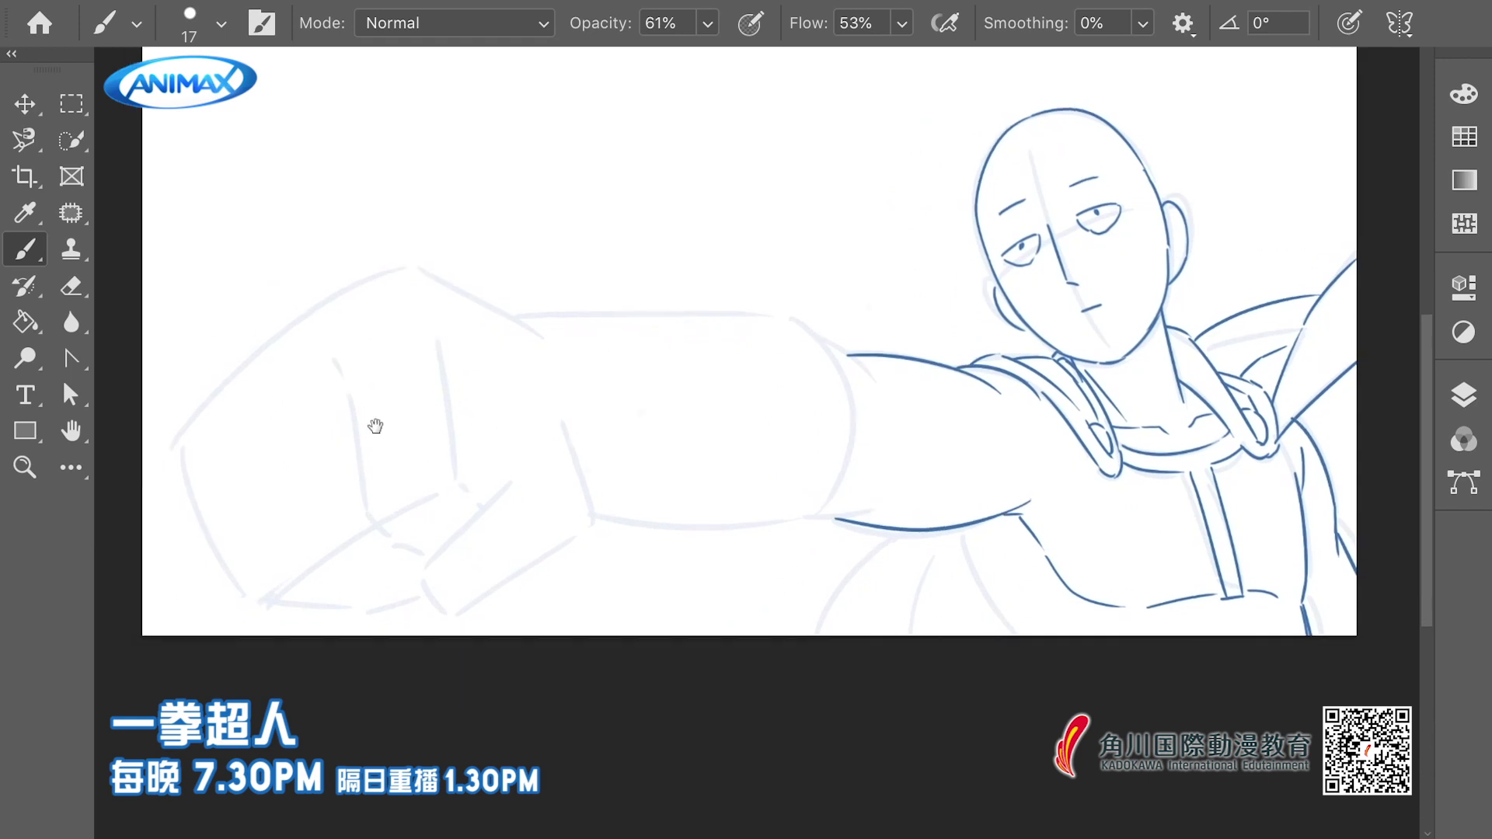
pyautogui.moveTo(456, 291); pyautogui.dragTo(456, 287)
pyautogui.moveTo(410, 297)
pyautogui.mouseDown()
pyautogui.moveTo(449, 262)
pyautogui.moveTo(618, 338)
pyautogui.moveTo(564, 349)
pyautogui.mouseUp()
pyautogui.moveTo(628, 340)
pyautogui.mouseDown()
pyautogui.moveTo(638, 387)
pyautogui.moveTo(599, 404)
pyautogui.moveTo(662, 482)
pyautogui.mouseUp()
pyautogui.moveTo(665, 489); pyautogui.dragTo(662, 517)
pyautogui.moveTo(420, 284); pyautogui.dragTo(483, 298)
pyautogui.moveTo(483, 297); pyautogui.dragTo(447, 315)
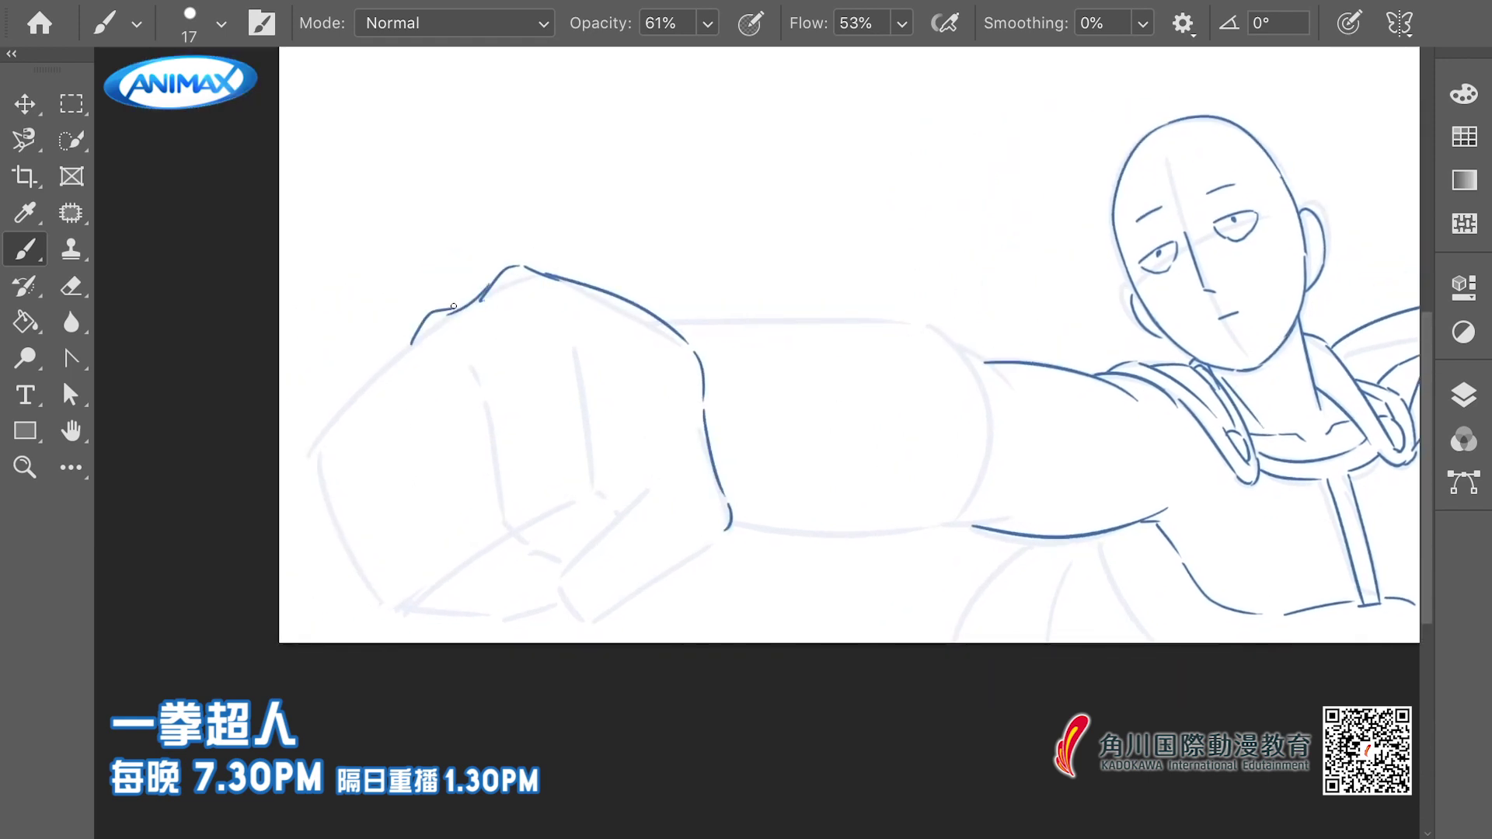
pyautogui.scroll(-1, 414, 329)
pyautogui.hscroll(-1, 426, 314)
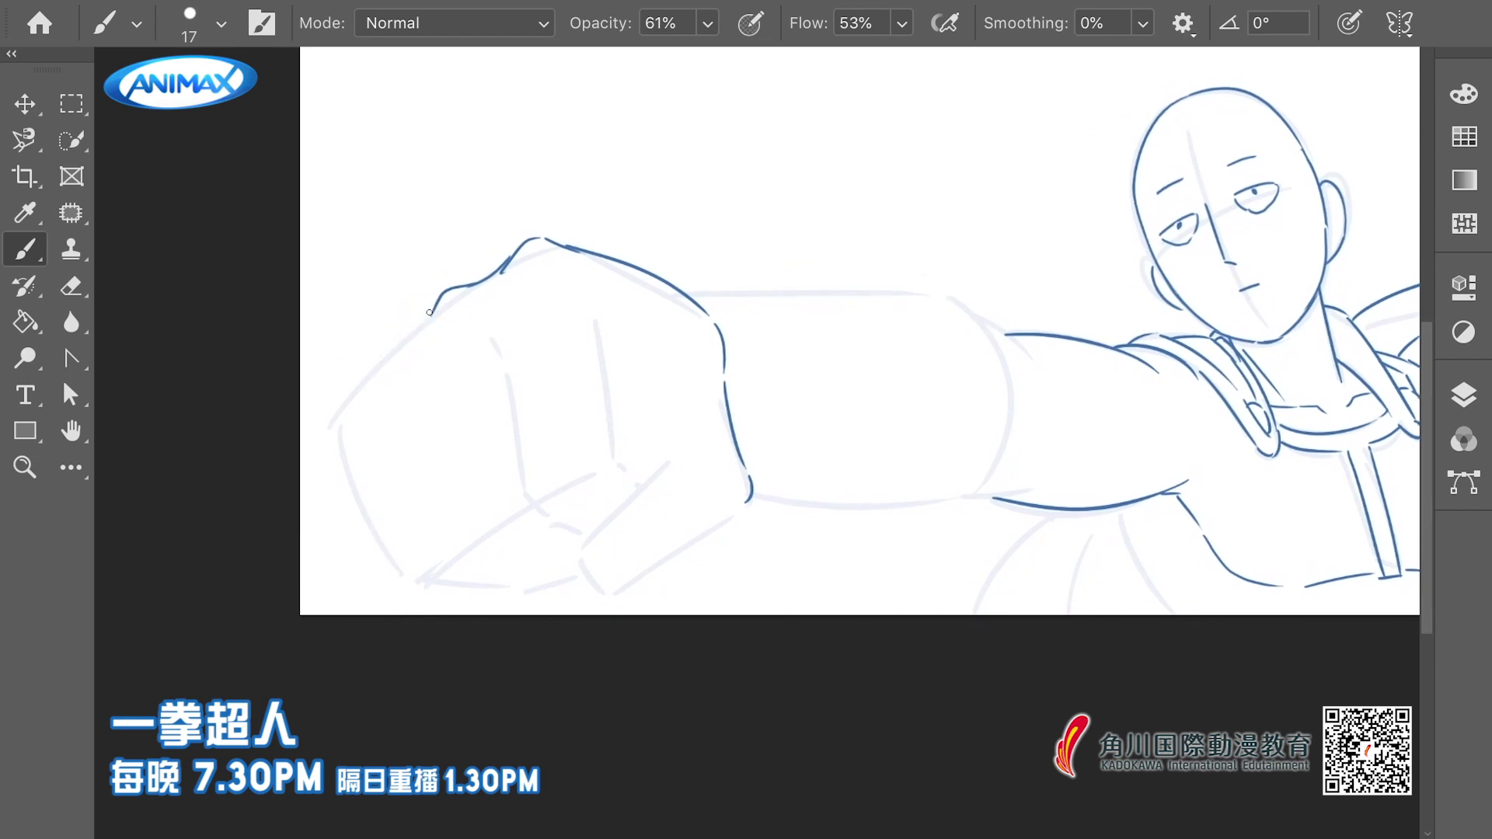
# Continue the fist outline over the remaining knuckles and down the outer edge of the little finger
pyautogui.moveTo(430, 315); pyautogui.dragTo(386, 374)
pyautogui.moveTo(380, 356)
pyautogui.mouseDown()
pyautogui.moveTo(343, 399)
pyautogui.moveTo(350, 421)
pyautogui.mouseUp()
pyautogui.moveTo(381, 468); pyautogui.dragTo(370, 444)
pyautogui.moveTo(336, 386)
pyautogui.mouseDown()
pyautogui.moveTo(371, 498)
pyautogui.moveTo(427, 542)
pyautogui.mouseUp()
pyautogui.scroll(-1, 427, 542)
pyautogui.hscroll(1, 427, 541)
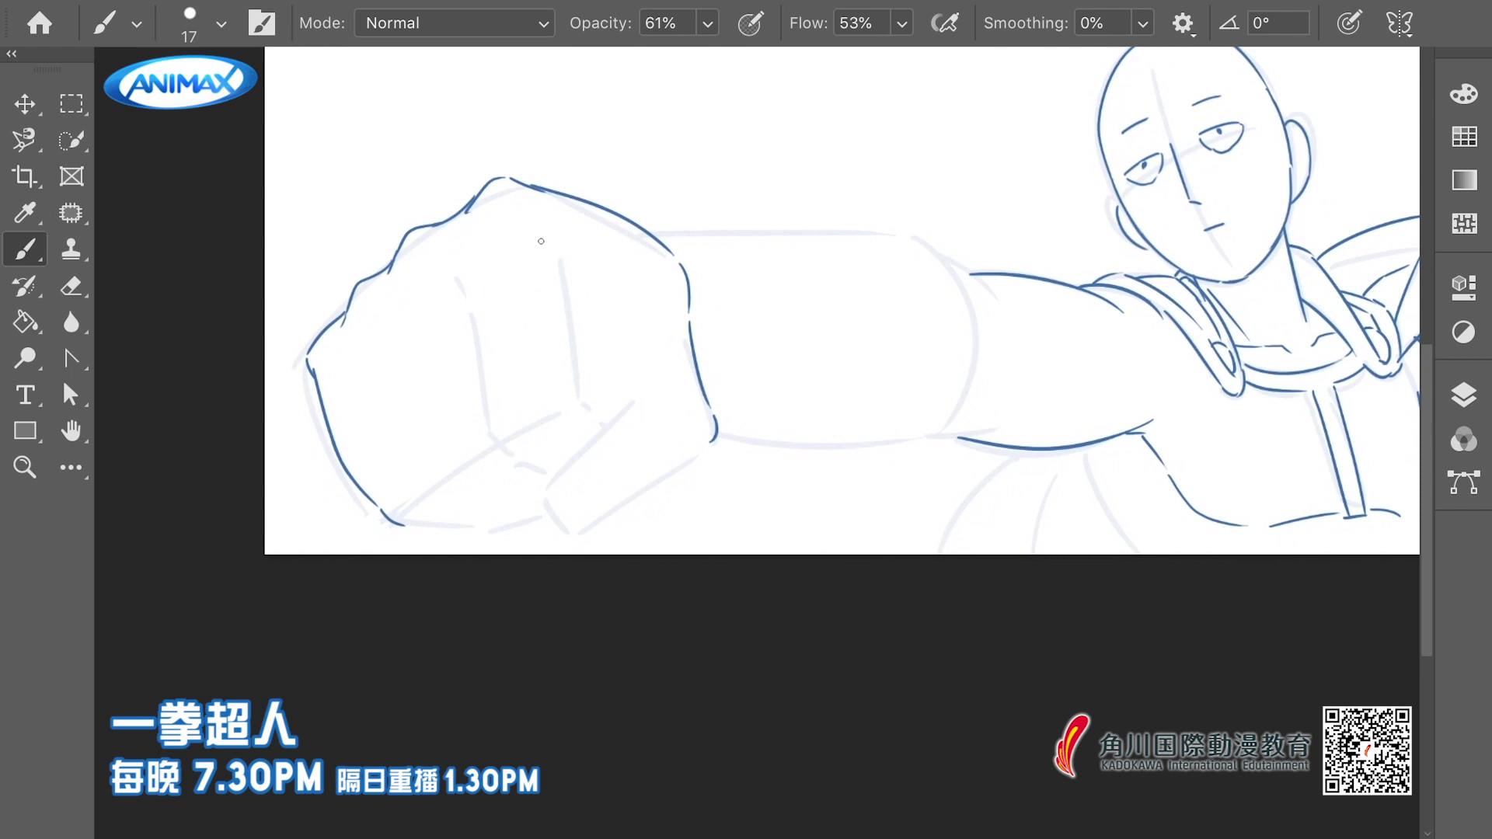
# Draw the first two finger divider lines inside the fist, curving the second along the fingertip
pyautogui.moveTo(553, 237); pyautogui.dragTo(573, 391)
pyautogui.moveTo(458, 295); pyautogui.dragTo(470, 321)
pyautogui.moveTo(470, 321)
pyautogui.mouseDown()
pyautogui.moveTo(505, 441)
pyautogui.moveTo(480, 416)
pyautogui.mouseUp()
pyautogui.hotkey('ctrl', 'z')
pyautogui.moveTo(486, 430); pyautogui.dragTo(553, 468)
pyautogui.moveTo(452, 271); pyautogui.dragTo(459, 281)
# Outline the thumb folded across the fist and add creases at its base
pyautogui.scroll(-1, 530, 355)
pyautogui.scroll(1, 591, 374)
pyautogui.hscroll(-1, 591, 373)
pyautogui.moveTo(616, 387)
pyautogui.mouseDown()
pyautogui.moveTo(657, 348)
pyautogui.moveTo(644, 408)
pyautogui.moveTo(593, 464)
pyautogui.moveTo(591, 531)
pyautogui.moveTo(728, 443)
pyautogui.mouseUp()
pyautogui.scroll(1, 636, 424)
pyautogui.hscroll(-1, 636, 424)
pyautogui.scroll(2, 662, 432)
pyautogui.hscroll(-1, 662, 431)
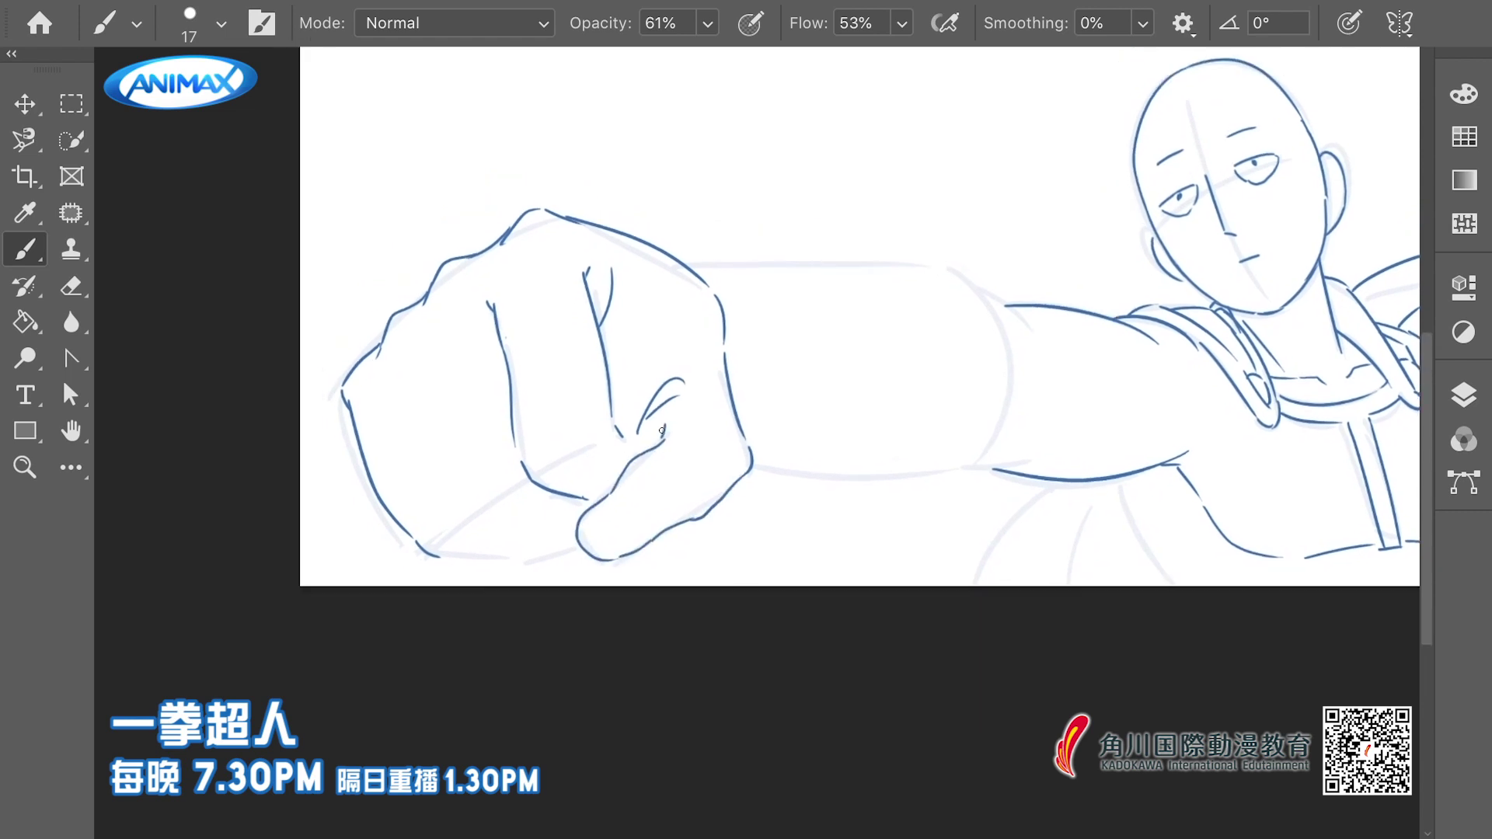
pyautogui.moveTo(677, 393); pyautogui.dragTo(728, 398)
pyautogui.moveTo(622, 439); pyautogui.dragTo(630, 460)
# Start the divider lines between the outer fingers, undoing the long strokes that do not fit
pyautogui.scroll(-1, 447, 331)
pyautogui.hscroll(-1, 447, 332)
pyautogui.hotkey('ctrl', 'z')
pyautogui.moveTo(445, 330); pyautogui.dragTo(452, 342)
pyautogui.moveTo(455, 346)
pyautogui.mouseDown()
pyautogui.moveTo(499, 501)
pyautogui.moveTo(577, 511)
pyautogui.mouseUp()
pyautogui.hotkey('ctrl', 'z')
pyautogui.hscroll(1, 491, 488)
pyautogui.moveTo(384, 379)
pyautogui.mouseDown()
pyautogui.moveTo(475, 529)
pyautogui.moveTo(426, 472)
pyautogui.moveTo(578, 528)
pyautogui.mouseUp()
pyautogui.hotkey('ctrl', 'z')
# Draw the remaining finger dividers and the curled fingertips along the underside of the fist
pyautogui.moveTo(510, 534)
pyautogui.mouseDown()
pyautogui.moveTo(427, 530)
pyautogui.moveTo(505, 535)
pyautogui.mouseUp()
pyautogui.moveTo(457, 432); pyautogui.dragTo(489, 504)
pyautogui.moveTo(445, 496)
pyautogui.mouseDown()
pyautogui.moveTo(476, 527)
pyautogui.moveTo(562, 530)
pyautogui.mouseUp()
pyautogui.moveTo(465, 516); pyautogui.dragTo(581, 524)
pyautogui.moveTo(457, 430)
pyautogui.mouseDown()
pyautogui.moveTo(495, 499)
pyautogui.moveTo(457, 500)
pyautogui.mouseUp()
pyautogui.scroll(-1, 576, 429)
pyautogui.moveTo(515, 509); pyautogui.dragTo(475, 507)
# Add short crease marks to the knuckles and the thumb
pyautogui.moveTo(449, 317)
pyautogui.mouseDown()
pyautogui.moveTo(450, 346)
pyautogui.moveTo(505, 305)
pyautogui.mouseUp()
pyautogui.scroll(-1, 435, 357)
pyautogui.moveTo(577, 395)
pyautogui.mouseDown()
pyautogui.moveTo(553, 411)
pyautogui.moveTo(595, 375)
pyautogui.mouseUp()
# Draw the glove's wrist folds and the top and bottom contours of the forearm
pyautogui.moveTo(633, 303); pyautogui.dragTo(626, 295)
pyautogui.moveTo(633, 346)
pyautogui.mouseDown()
pyautogui.moveTo(652, 427)
pyautogui.moveTo(731, 478)
pyautogui.moveTo(829, 476)
pyautogui.mouseUp()
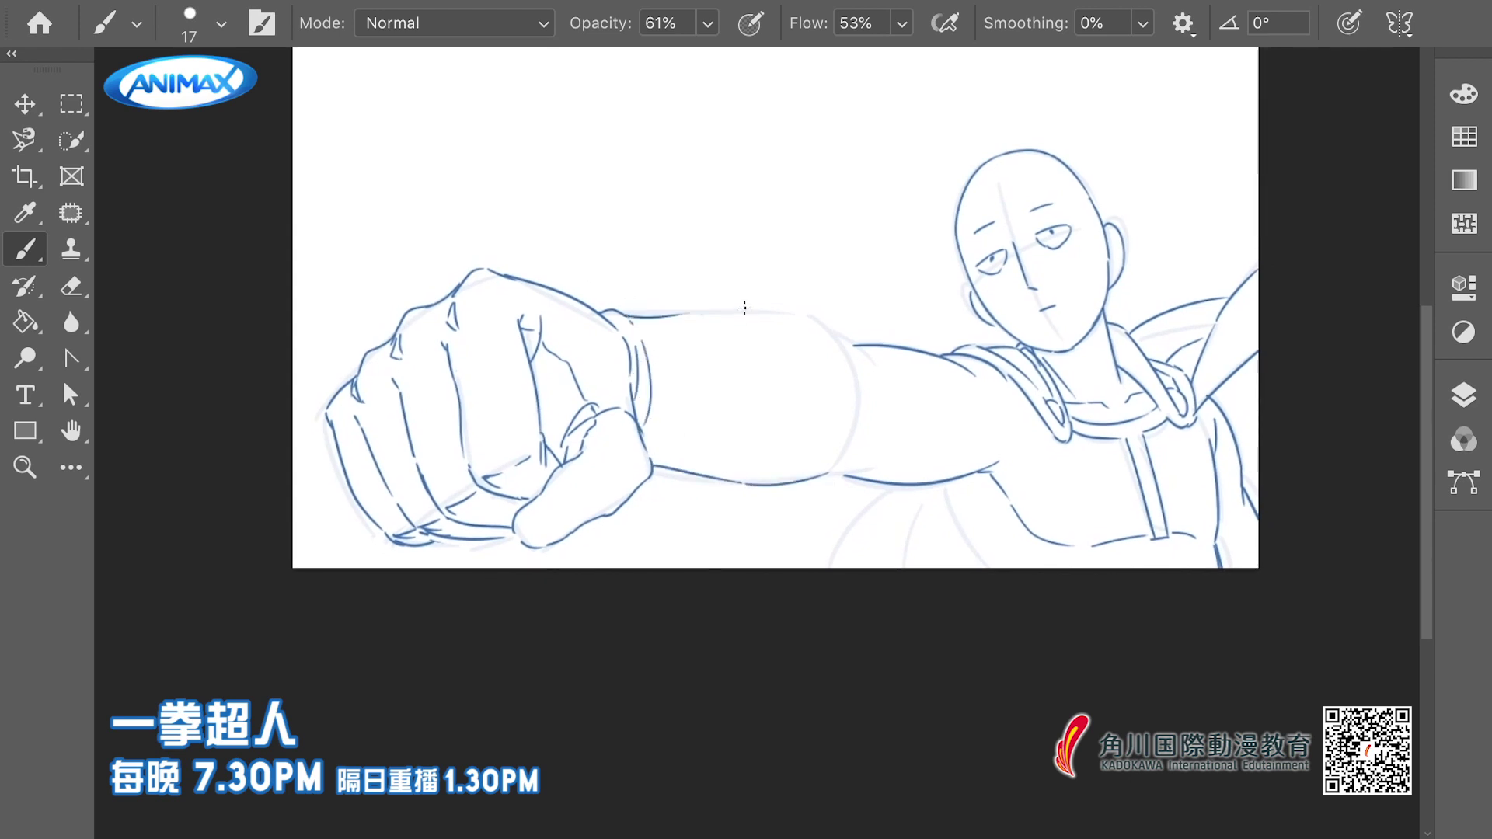
pyautogui.moveTo(698, 313); pyautogui.dragTo(838, 335)
pyautogui.moveTo(847, 391); pyautogui.dragTo(832, 389)
# Draw the curved double edge of the glove's cuff near the elbow, redoing strokes until they fit
pyautogui.moveTo(818, 335); pyautogui.dragTo(817, 481)
pyautogui.press('super+z')
pyautogui.moveTo(829, 338); pyautogui.dragTo(821, 471)
pyautogui.press('super+z')
pyautogui.press('super+z')
pyautogui.moveTo(829, 335)
pyautogui.mouseDown()
pyautogui.moveTo(813, 477)
pyautogui.moveTo(856, 467)
pyautogui.mouseUp()
pyautogui.moveTo(859, 365)
pyautogui.mouseDown()
pyautogui.moveTo(833, 339)
pyautogui.moveTo(860, 361)
pyautogui.moveTo(841, 452)
pyautogui.mouseUp()
pyautogui.press('super+z')
pyautogui.moveTo(867, 379); pyautogui.dragTo(858, 458)
pyautogui.press('super+z')
pyautogui.moveTo(866, 376); pyautogui.dragTo(858, 460)
# Add broken fold lines running lengthwise along the gloved forearm to the cuff
pyautogui.moveTo(639, 406); pyautogui.dragTo(825, 440)
pyautogui.press('super+z')
pyautogui.press('super+z')
pyautogui.moveTo(645, 402); pyautogui.dragTo(666, 403)
pyautogui.moveTo(692, 402); pyautogui.dragTo(838, 442)
pyautogui.moveTo(881, 382); pyautogui.dragTo(824, 381)
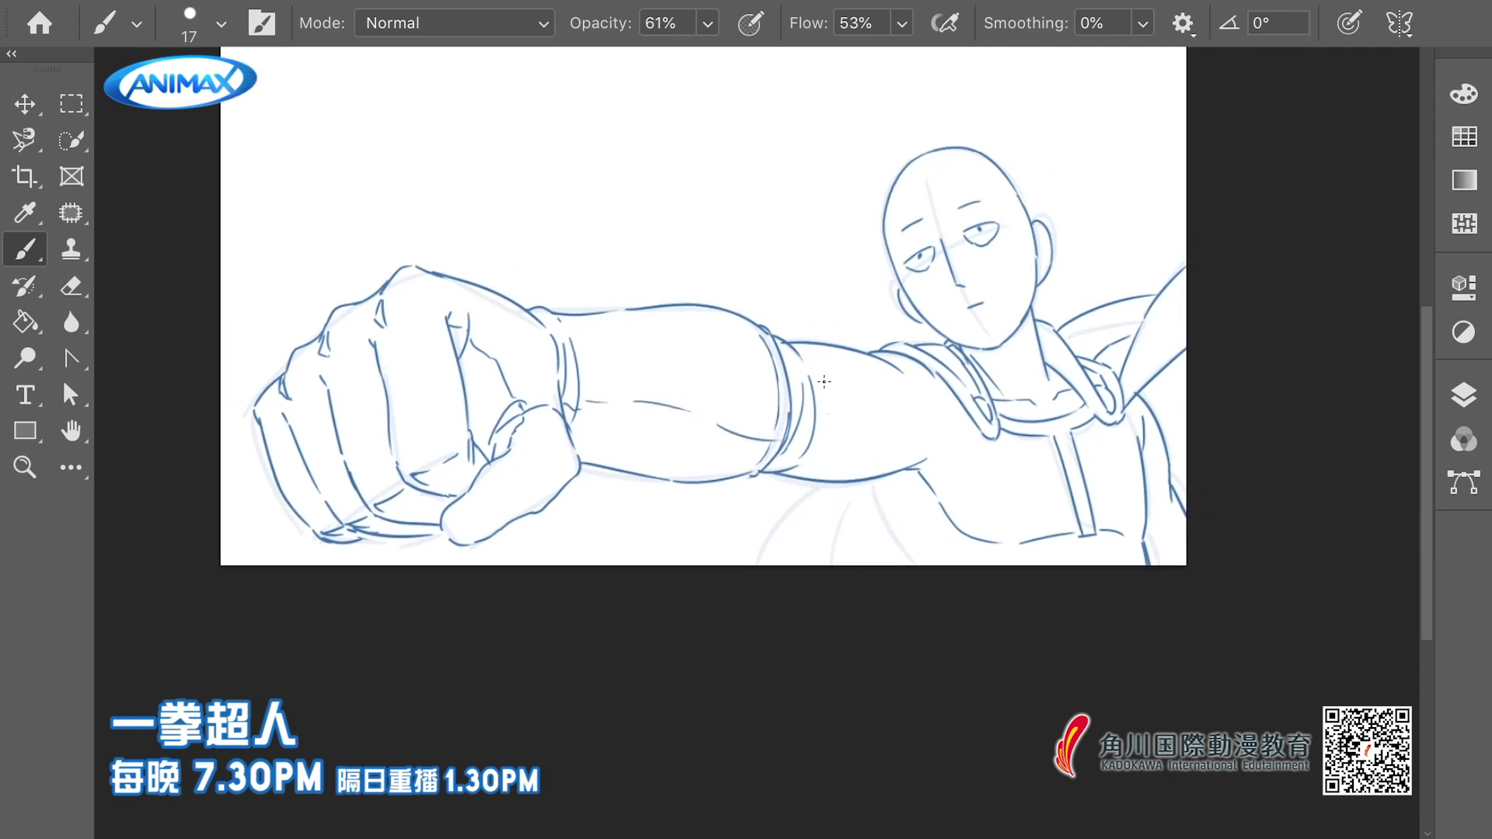
# Draw the hanging cape folds beneath the outstretched arm down to the canvas edge
pyautogui.moveTo(878, 480); pyautogui.dragTo(885, 506)
pyautogui.moveTo(889, 517); pyautogui.dragTo(927, 567)
pyautogui.moveTo(891, 477); pyautogui.dragTo(923, 516)
pyautogui.moveTo(826, 484)
pyautogui.mouseDown()
pyautogui.moveTo(760, 567)
pyautogui.moveTo(866, 569)
pyautogui.mouseUp()
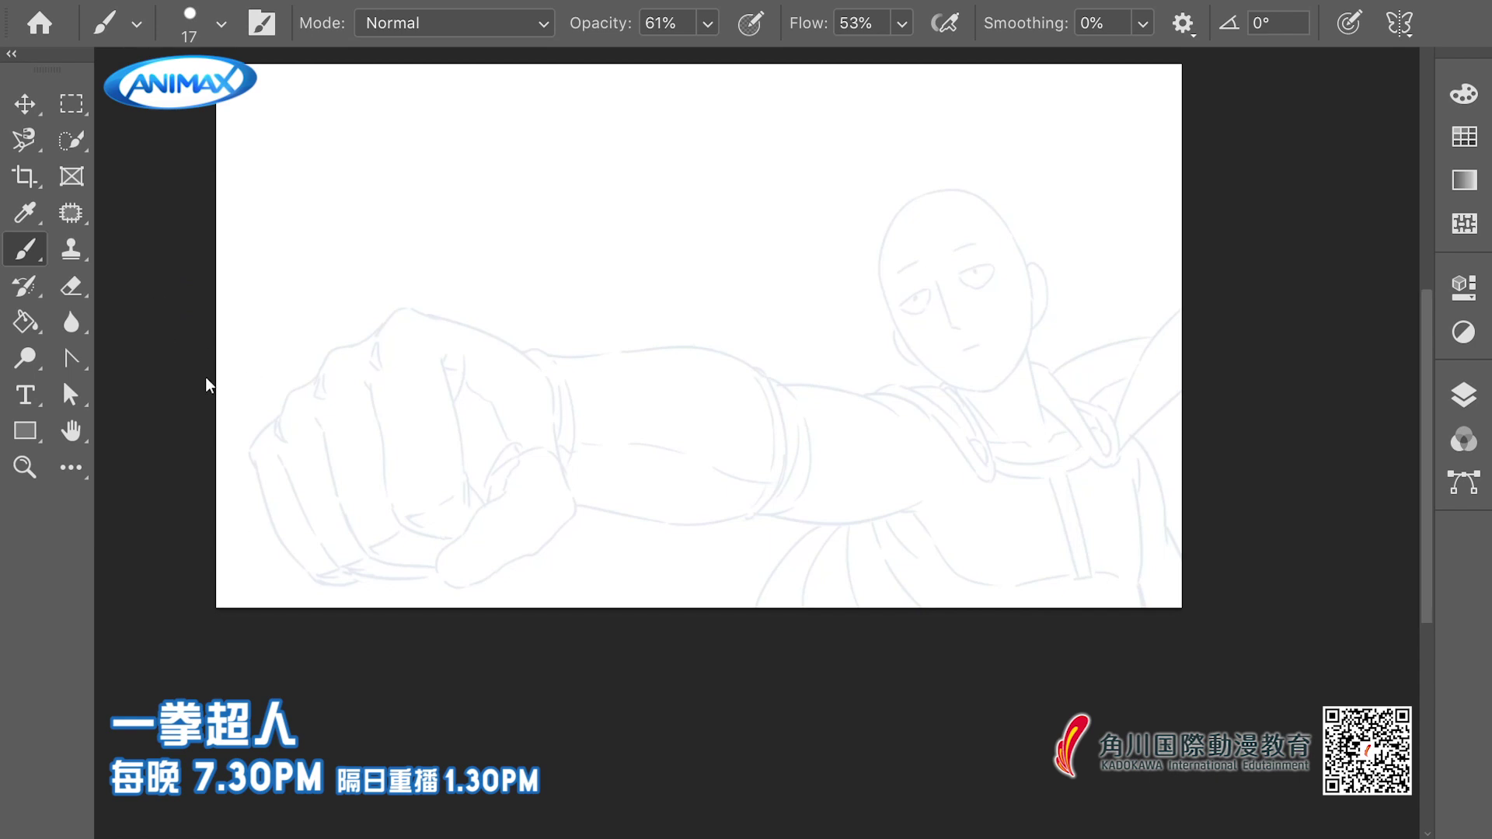
# Ink the side of the bald head in black from the temple down past the cheek, opposite the large ear
pyautogui.moveTo(918, 288); pyautogui.dragTo(1101, 280)
pyautogui.moveTo(1101, 279); pyautogui.dragTo(797, 370)
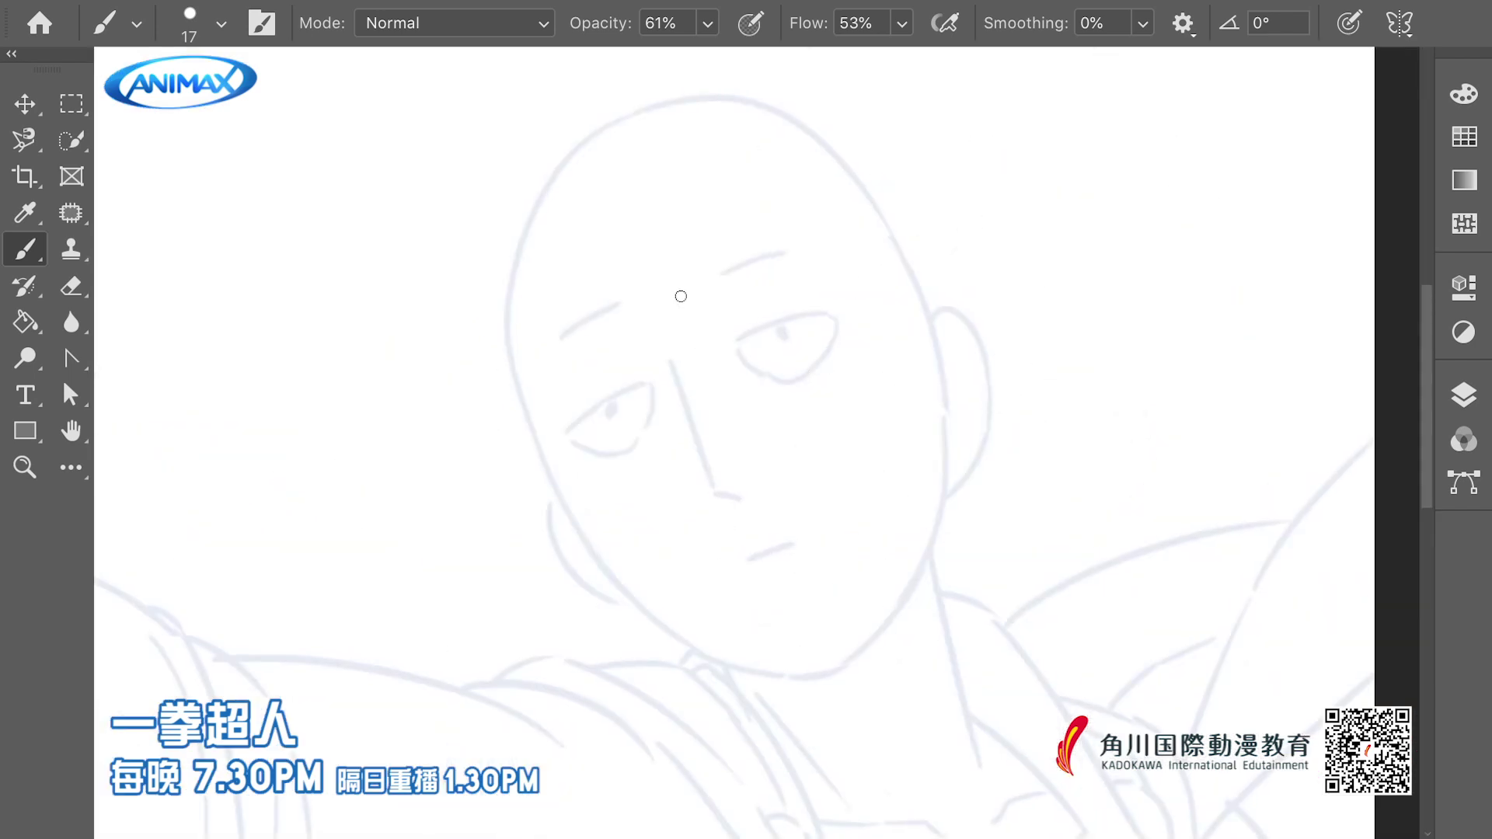
pyautogui.scroll(-2, 513, 268)
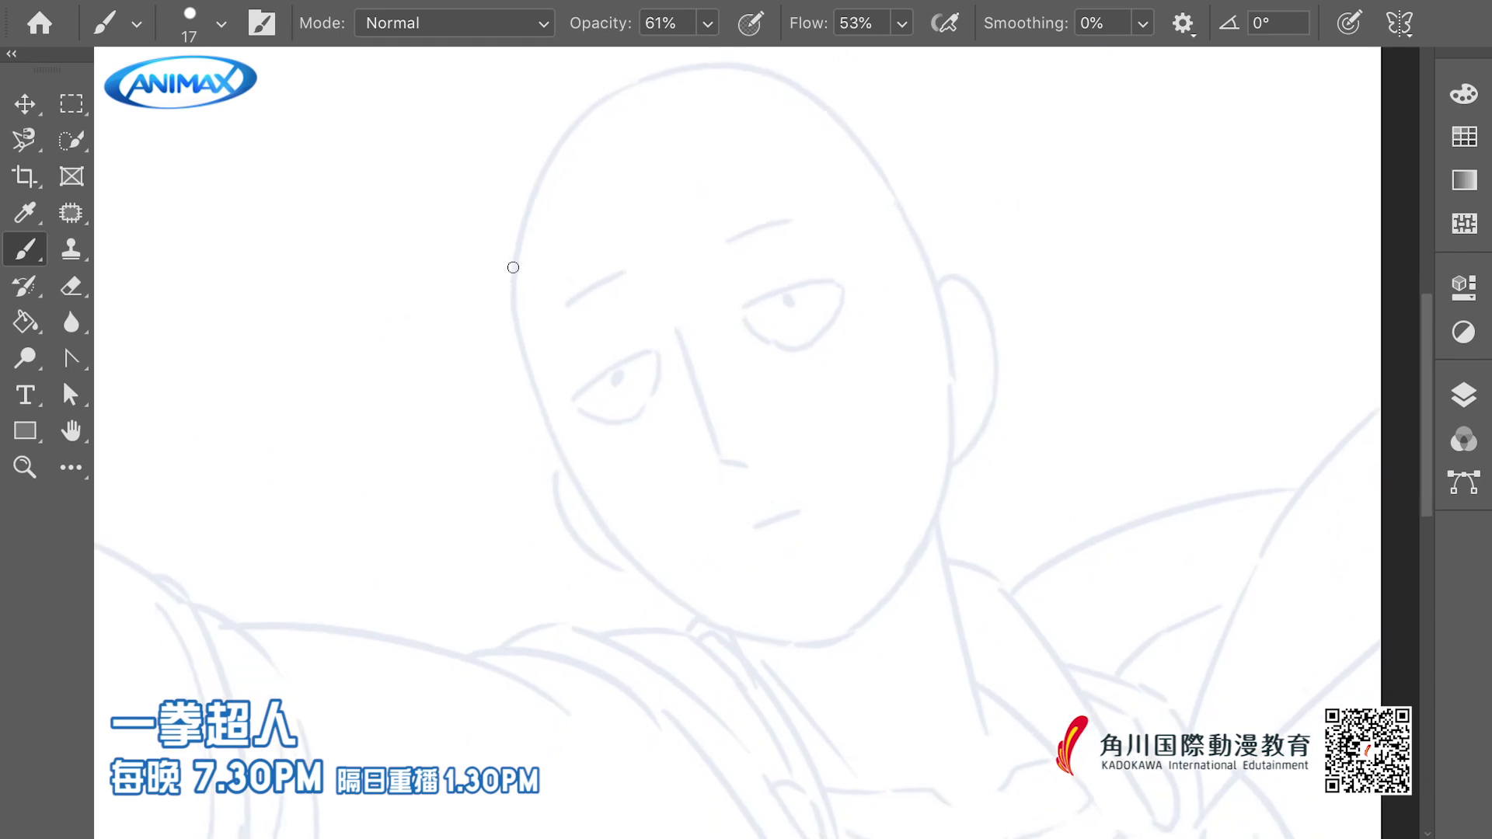
pyautogui.moveTo(536, 197); pyautogui.dragTo(575, 470)
pyautogui.hotkey('ctrl', 'z')
pyautogui.moveTo(534, 194); pyautogui.dragTo(530, 380)
pyautogui.moveTo(528, 373); pyautogui.dragTo(637, 561)
pyautogui.hotkey('ctrl', 'z')
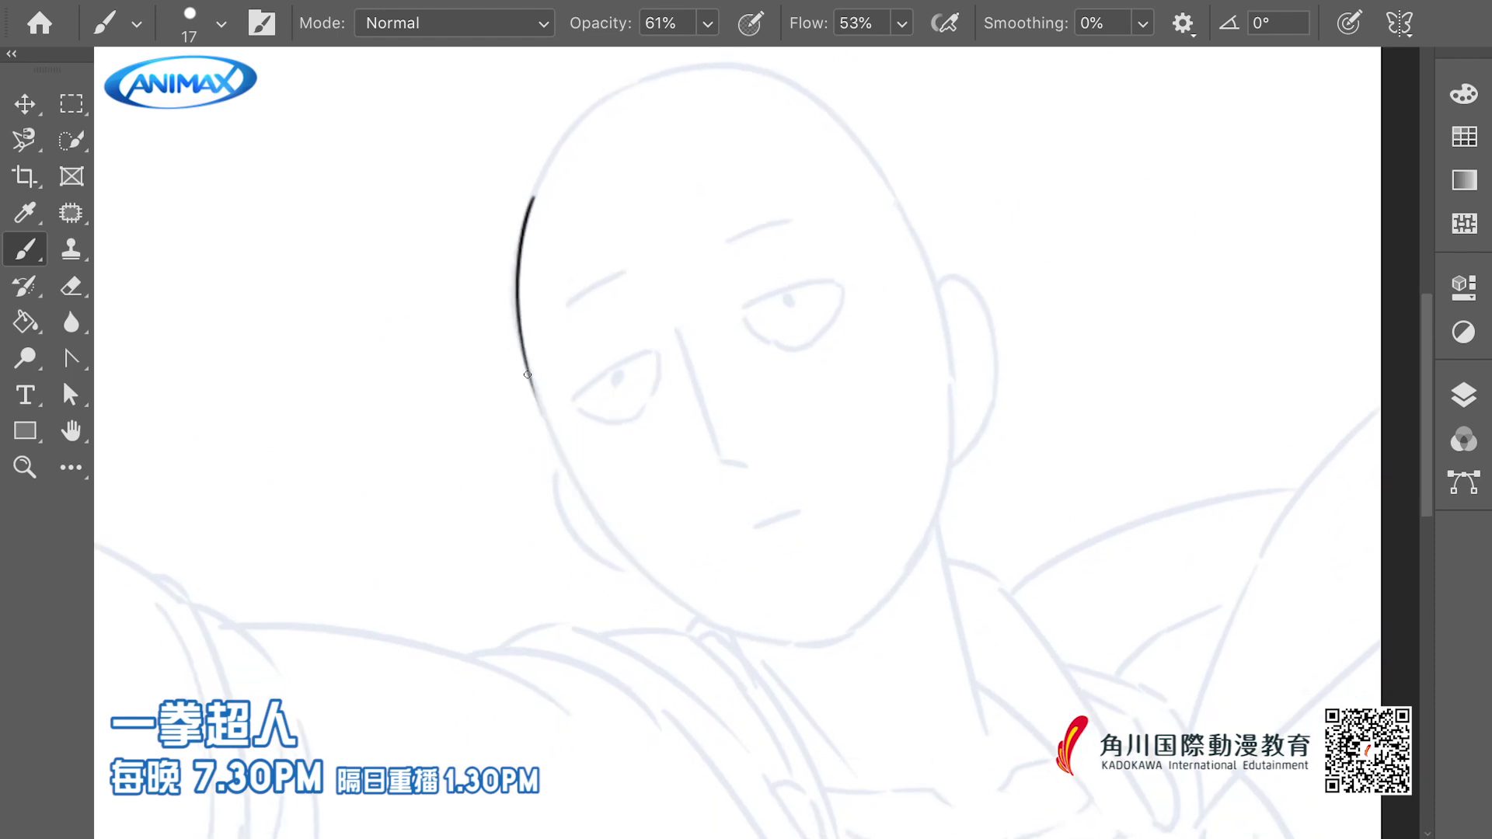
pyautogui.moveTo(528, 374); pyautogui.dragTo(628, 557)
# Continue the black face outline along the jaw to the chin
pyautogui.moveTo(674, 533); pyautogui.dragTo(641, 516)
pyautogui.moveTo(584, 531); pyautogui.dragTo(749, 626)
pyautogui.hotkey('ctrl', 'z')
pyautogui.moveTo(581, 530); pyautogui.dragTo(792, 633)
pyautogui.moveTo(568, 511)
pyautogui.mouseDown()
pyautogui.moveTo(556, 520)
pyautogui.moveTo(637, 602)
pyautogui.moveTo(585, 590)
pyautogui.mouseUp()
pyautogui.hotkey('ctrl', 'z')
# Try to ink the curve over the top of the bald head
pyautogui.moveTo(478, 202)
pyautogui.mouseDown()
pyautogui.moveTo(587, 96)
pyautogui.moveTo(633, 87)
pyautogui.mouseUp()
pyautogui.hotkey('ctrl', 'z')
pyautogui.hotkey('ctrl', 'z')
pyautogui.moveTo(499, 189)
pyautogui.mouseDown()
pyautogui.moveTo(535, 181)
pyautogui.moveTo(556, 122)
pyautogui.mouseUp()
pyautogui.moveTo(510, 214); pyautogui.dragTo(554, 128)
pyautogui.hotkey('ctrl', 'z')
pyautogui.hotkey('ctrl', 'z')
pyautogui.hotkey('ctrl', 'z')
pyautogui.moveTo(722, 174); pyautogui.dragTo(670, 151)
pyautogui.moveTo(766, 626); pyautogui.dragTo(740, 632)
pyautogui.moveTo(684, 124); pyautogui.dragTo(698, 181)
pyautogui.moveTo(634, 110)
pyautogui.mouseDown()
pyautogui.moveTo(782, 146)
pyautogui.moveTo(807, 179)
pyautogui.mouseUp()
pyautogui.hotkey('ctrl', 'z')
pyautogui.hotkey('ctrl', 'z')
pyautogui.hotkey('ctrl', 'z')
# Mirror the canvas view horizontally and ink the curve over the top of the head
pyautogui.hotkey('ctrl', 'shift', 'h')
pyautogui.moveTo(386, 425)
pyautogui.mouseDown()
pyautogui.moveTo(496, 474)
pyautogui.moveTo(484, 468)
pyautogui.mouseUp()
pyautogui.moveTo(670, 273)
pyautogui.mouseDown()
pyautogui.moveTo(888, 158)
pyautogui.moveTo(916, 174)
pyautogui.mouseUp()
pyautogui.moveTo(891, 232)
pyautogui.mouseDown()
pyautogui.moveTo(873, 243)
pyautogui.moveTo(922, 233)
pyautogui.mouseUp()
pyautogui.moveTo(850, 135); pyautogui.dragTo(924, 149)
pyautogui.hotkey('ctrl', 'z')
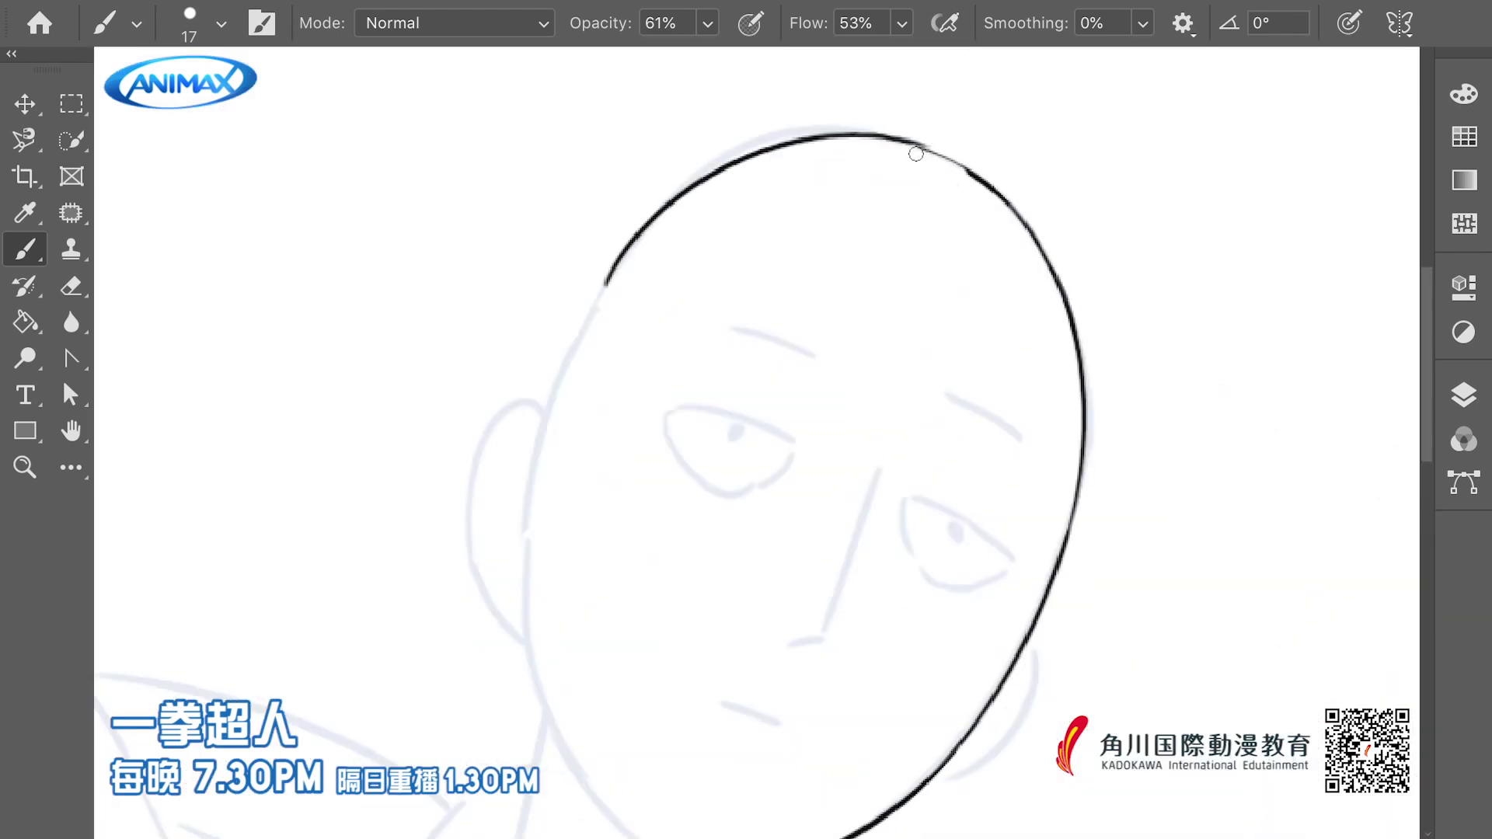
# Ink the ear-side cheek and jaw down to the chin, and close the head outline above the cheek
pyautogui.scroll(-5, 650, 300)
pyautogui.hscroll(-1, 650, 300)
pyautogui.moveTo(568, 342)
pyautogui.mouseDown()
pyautogui.moveTo(644, 608)
pyautogui.moveTo(718, 674)
pyautogui.moveTo(747, 678)
pyautogui.mouseUp()
pyautogui.hotkey('ctrl', 'z')
pyautogui.moveTo(614, 574)
pyautogui.mouseDown()
pyautogui.moveTo(736, 675)
pyautogui.moveTo(726, 683)
pyautogui.mouseUp()
pyautogui.hotkey('ctrl', 'z')
pyautogui.hotkey('ctrl', 'z')
pyautogui.moveTo(639, 605)
pyautogui.mouseDown()
pyautogui.moveTo(690, 655)
pyautogui.moveTo(793, 675)
pyautogui.mouseUp()
pyautogui.hotkey('ctrl', 'z')
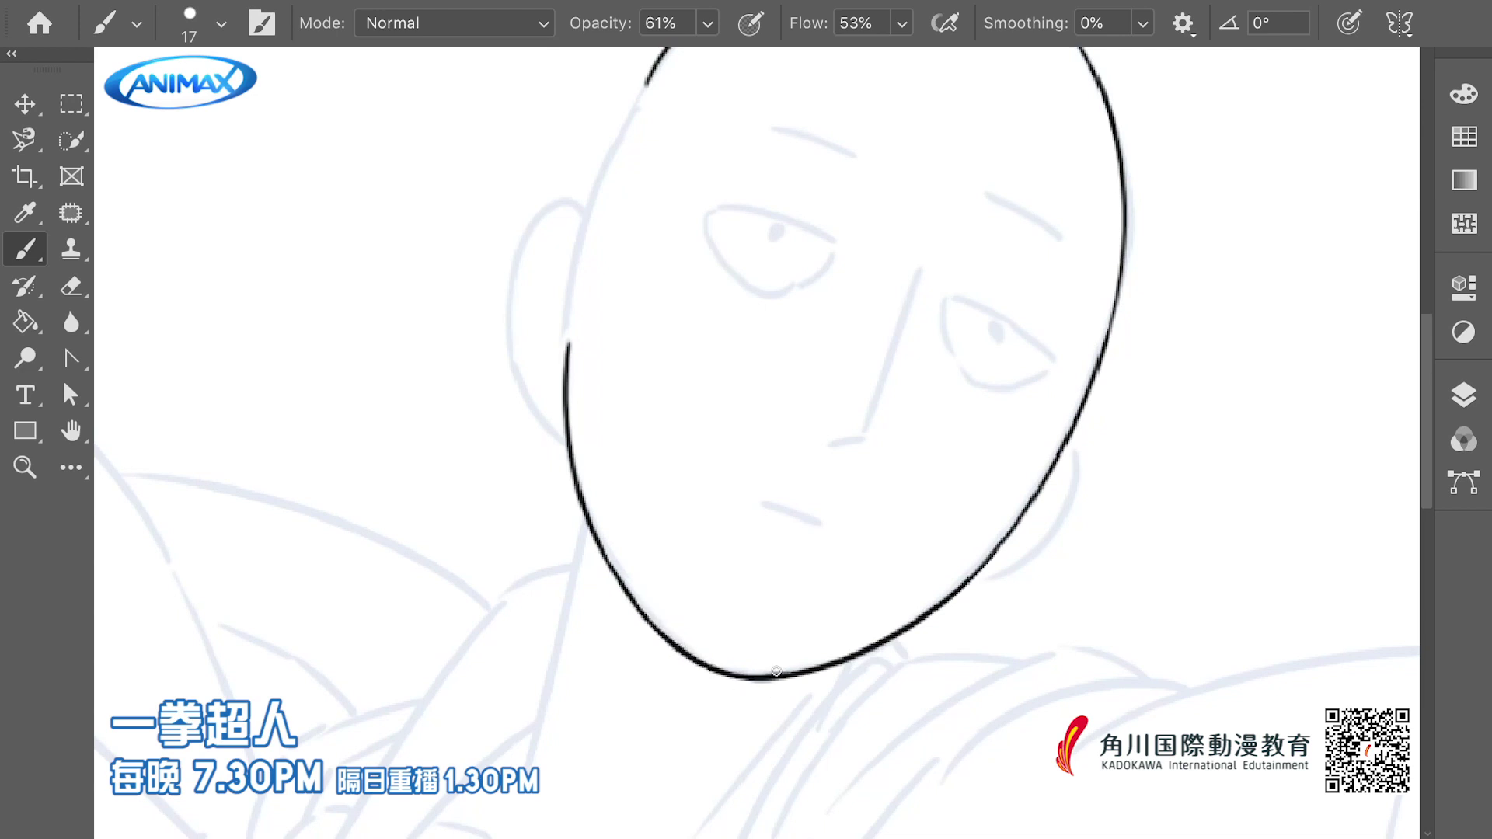
pyautogui.scroll(-2, 716, 560)
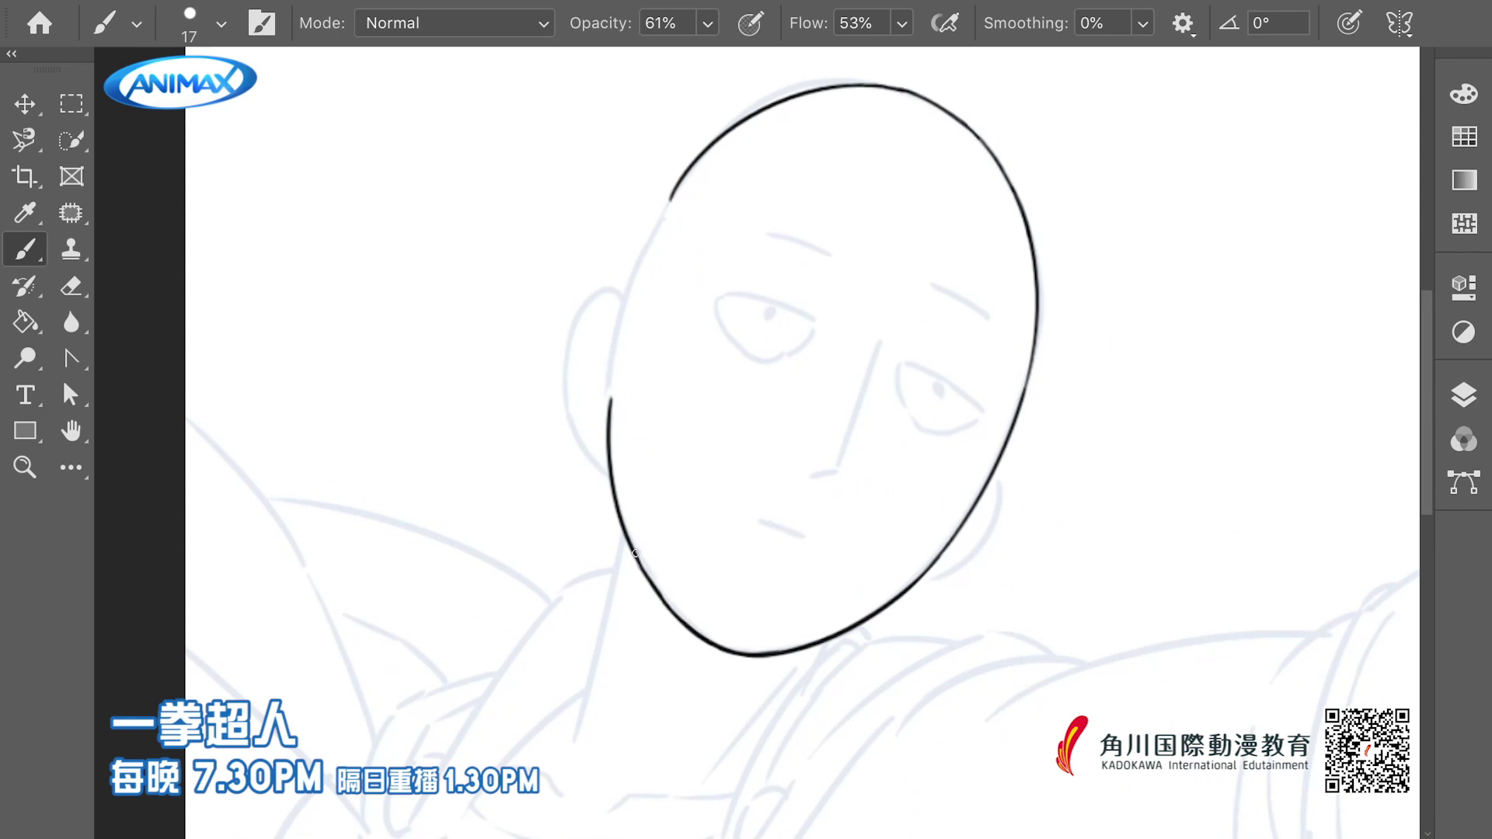
pyautogui.moveTo(667, 203); pyautogui.dragTo(611, 389)
# Flip the view back and ink the large ear's outer contour and upper inner fold
pyautogui.scroll(2, 610, 393)
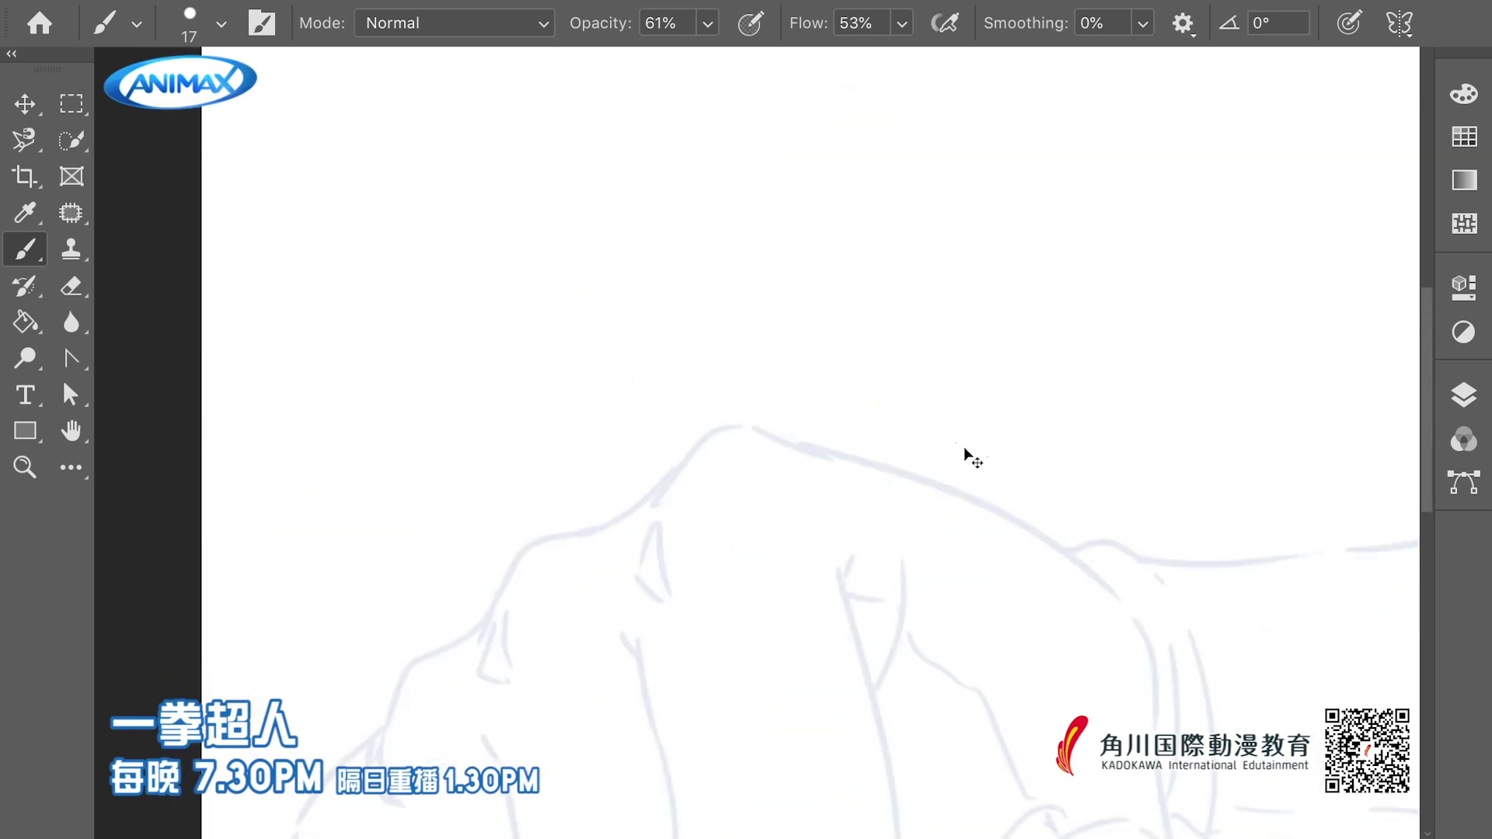
pyautogui.moveTo(1215, 389); pyautogui.dragTo(516, 487)
pyautogui.moveTo(1314, 373); pyautogui.dragTo(498, 320)
pyautogui.moveTo(911, 267); pyautogui.dragTo(900, 261)
pyautogui.moveTo(899, 299); pyautogui.dragTo(925, 384)
pyautogui.moveTo(912, 330)
pyautogui.mouseDown()
pyautogui.moveTo(974, 436)
pyautogui.moveTo(931, 496)
pyautogui.mouseUp()
pyautogui.scroll(-1, 922, 322)
pyautogui.moveTo(906, 361)
pyautogui.mouseDown()
pyautogui.moveTo(938, 359)
pyautogui.moveTo(904, 367)
pyautogui.mouseUp()
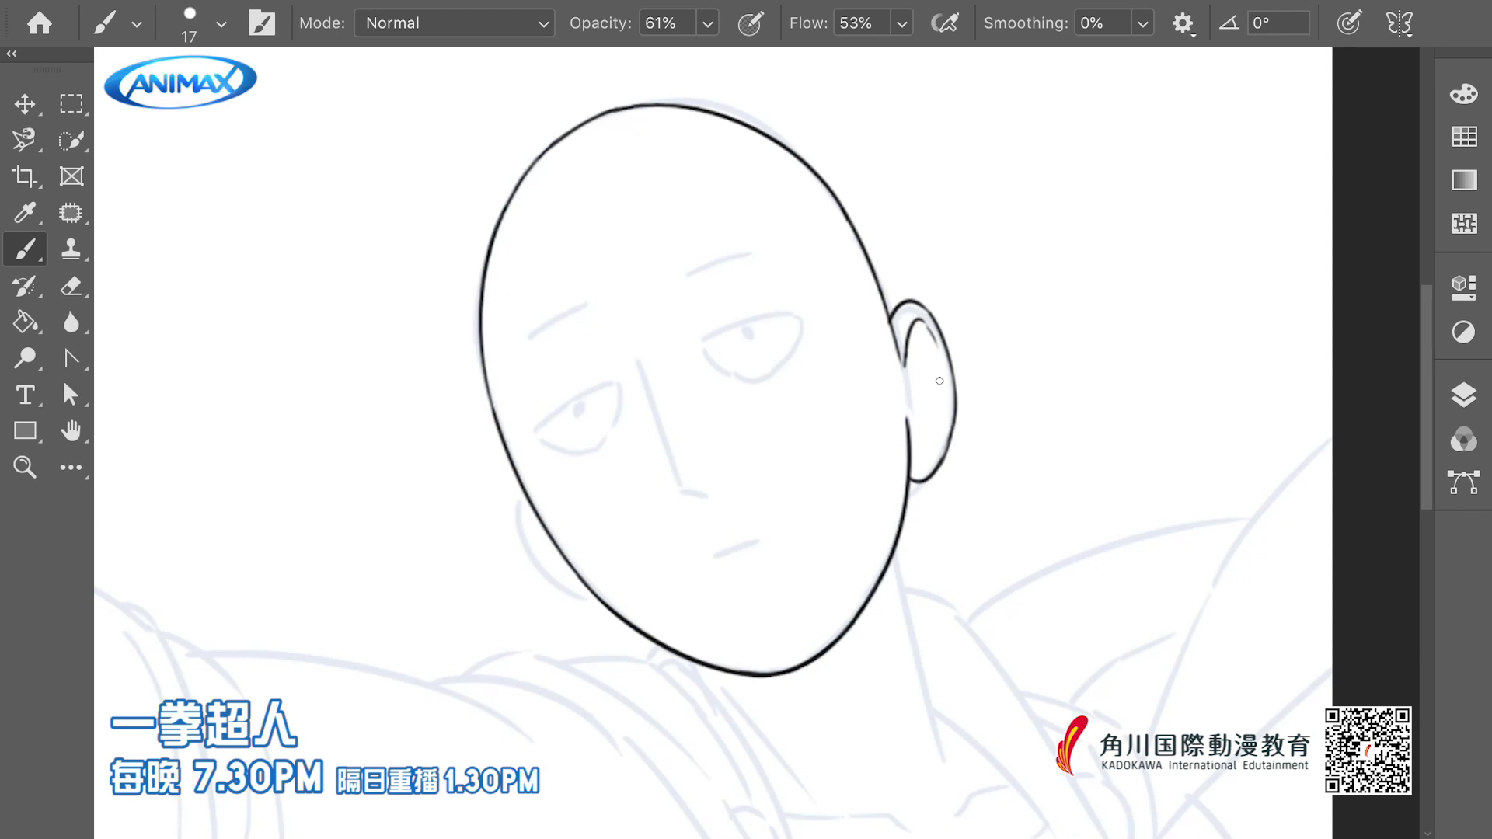
# Add the inner ear folds and redraw the ear's outer edge until it fits
pyautogui.moveTo(905, 385); pyautogui.dragTo(908, 469)
pyautogui.moveTo(911, 377); pyautogui.dragTo(909, 444)
pyautogui.hotkey('ctrl', 'z')
pyautogui.moveTo(955, 374); pyautogui.dragTo(929, 480)
pyautogui.hotkey('ctrl', 'z')
pyautogui.moveTo(953, 346); pyautogui.dragTo(955, 381)
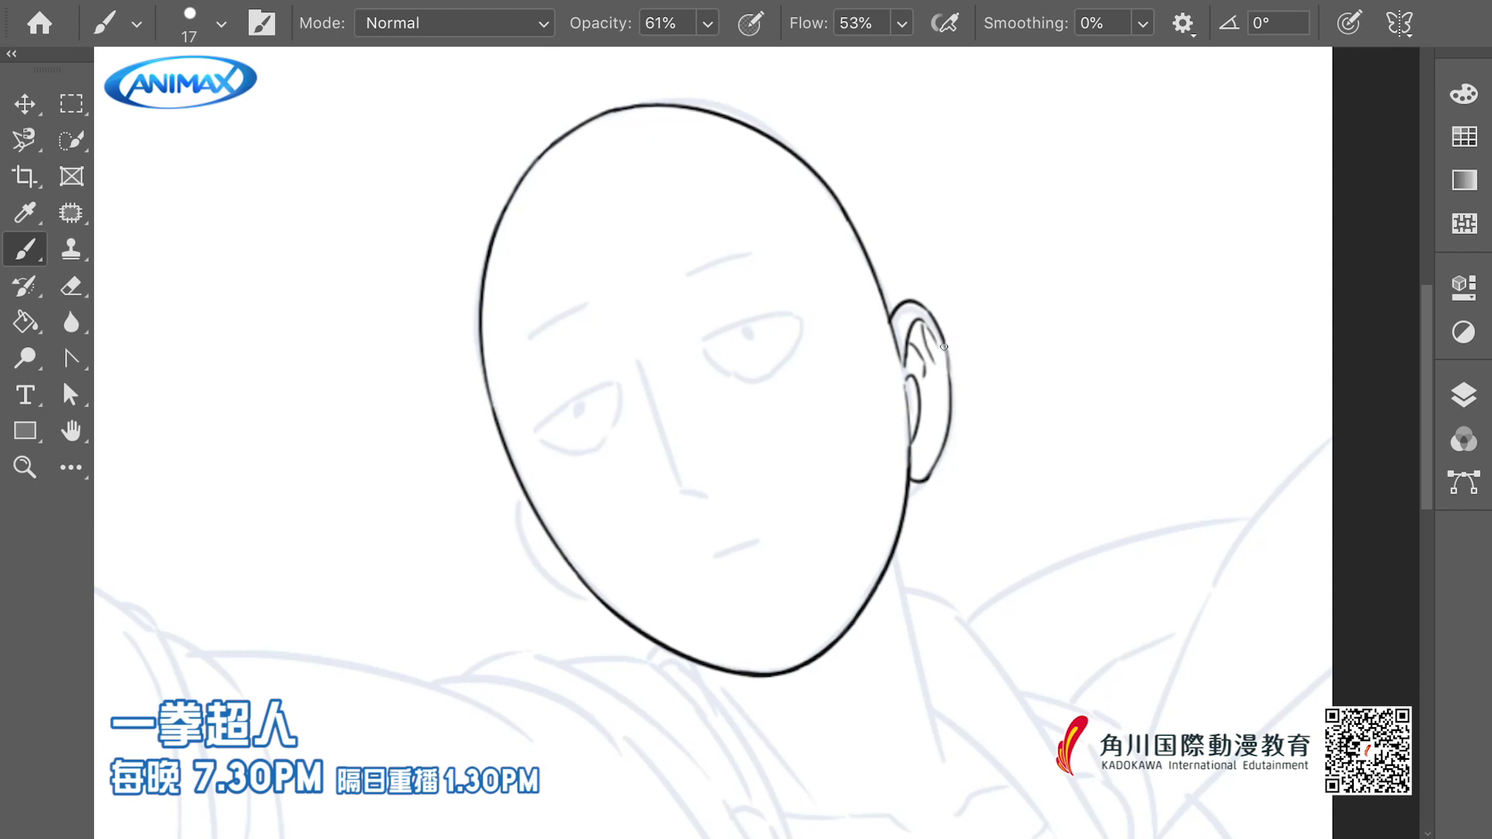
# Ink the small, partly hidden ear and the straight nose line with its short base
pyautogui.moveTo(520, 494)
pyautogui.mouseDown()
pyautogui.moveTo(553, 584)
pyautogui.moveTo(602, 600)
pyautogui.mouseUp()
pyautogui.moveTo(693, 449); pyautogui.dragTo(665, 421)
pyautogui.moveTo(614, 336)
pyautogui.mouseDown()
pyautogui.moveTo(655, 459)
pyautogui.moveTo(689, 466)
pyautogui.mouseUp()
# Ink the half-lidded eye nearer the large ear, including its small round pupil
pyautogui.moveTo(679, 313)
pyautogui.mouseDown()
pyautogui.moveTo(665, 324)
pyautogui.moveTo(761, 291)
pyautogui.mouseUp()
pyautogui.hotkey('ctrl', 'z')
pyautogui.moveTo(666, 316); pyautogui.dragTo(747, 285)
pyautogui.moveTo(664, 320); pyautogui.dragTo(706, 350)
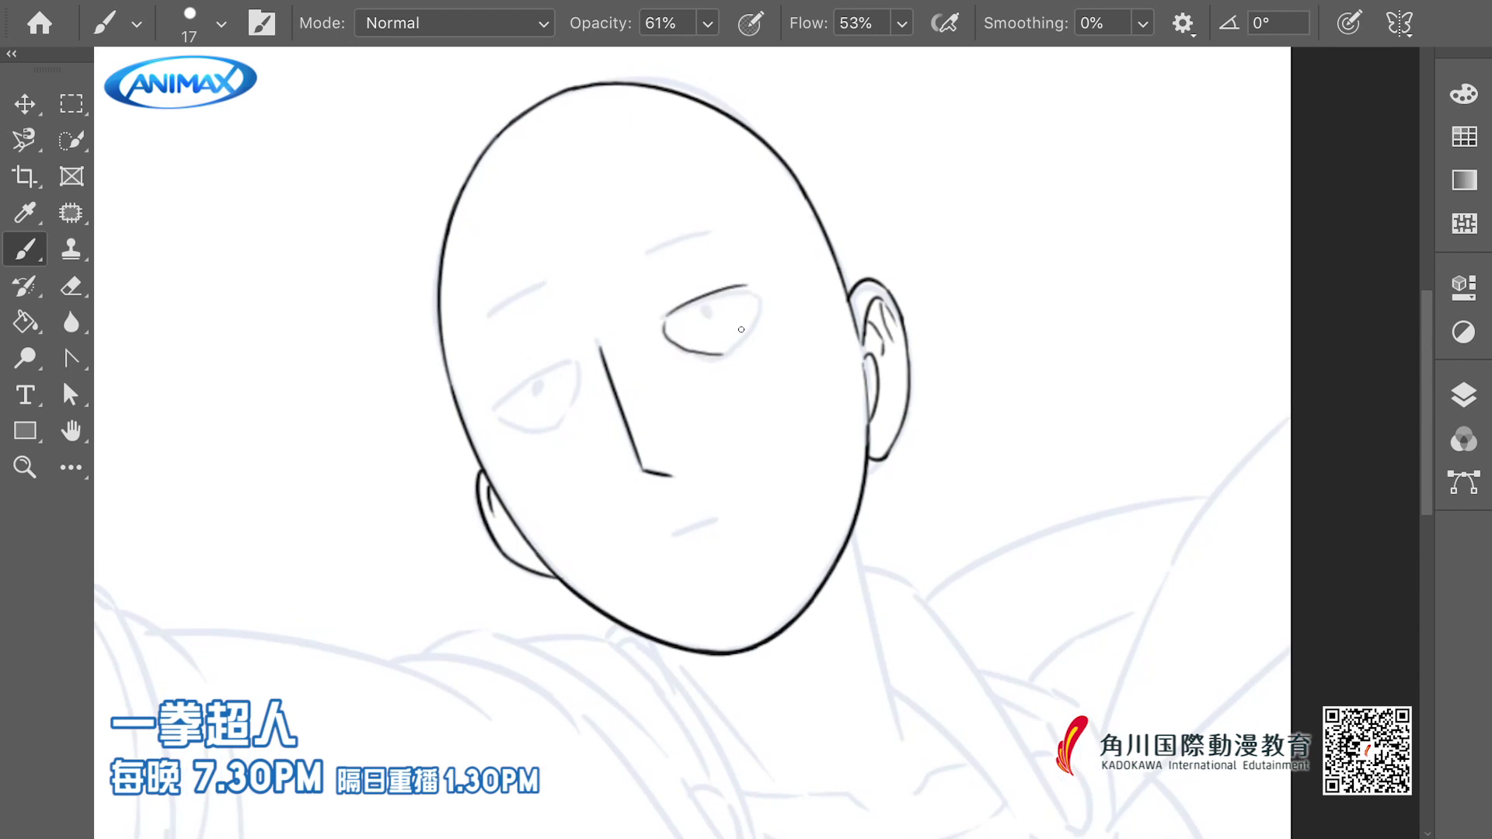
pyautogui.moveTo(758, 287)
pyautogui.mouseDown()
pyautogui.moveTo(719, 355)
pyautogui.moveTo(746, 339)
pyautogui.mouseUp()
pyautogui.hotkey('ctrl', 'z')
pyautogui.moveTo(561, 391); pyautogui.dragTo(615, 349)
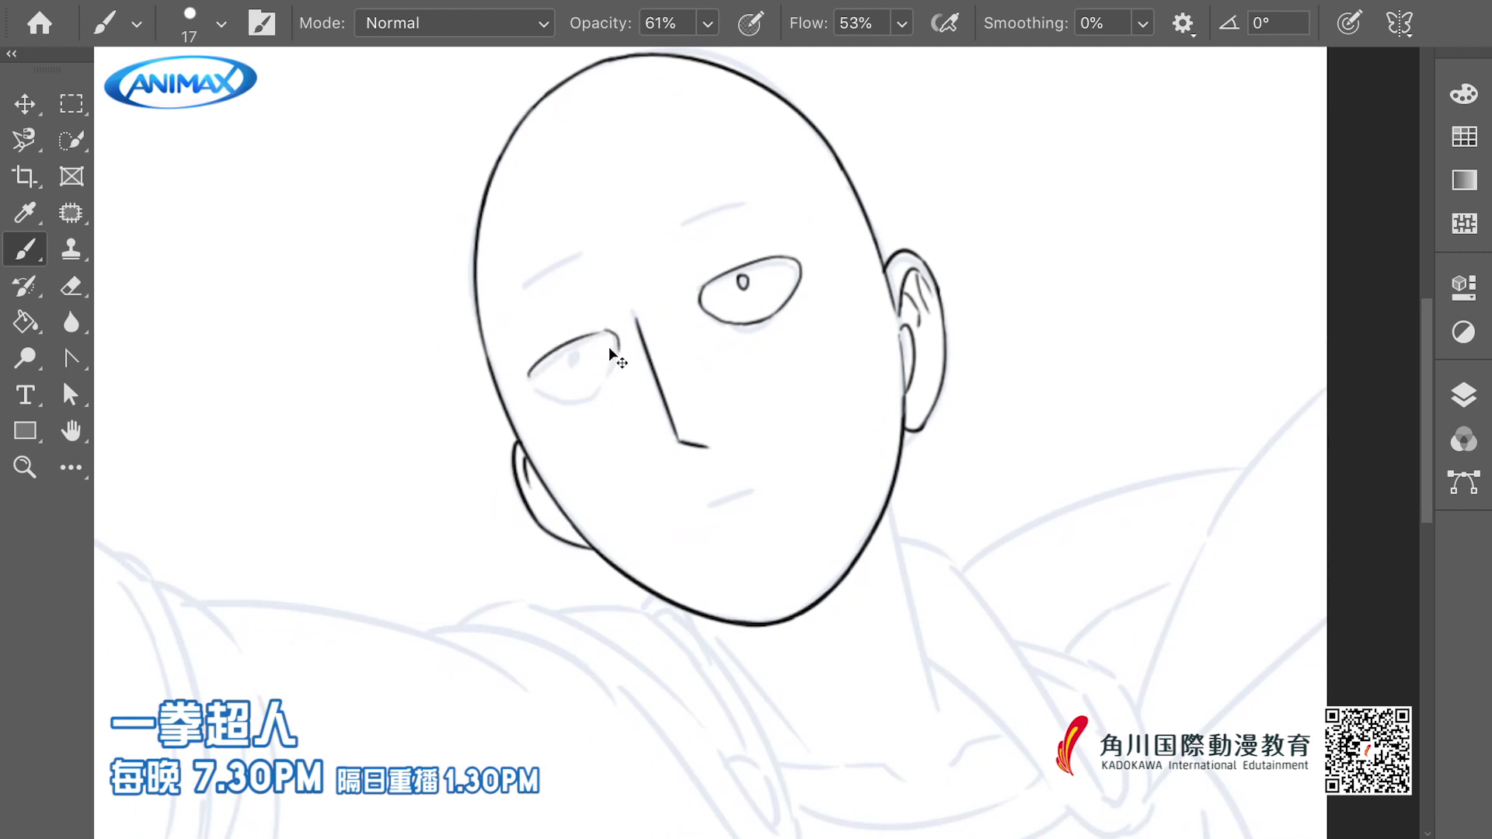
pyautogui.moveTo(741, 270); pyautogui.dragTo(744, 269)
# Ink the outline and small round pupil of the eye on the small ear's side
pyautogui.moveTo(529, 378); pyautogui.dragTo(587, 399)
pyautogui.moveTo(584, 400); pyautogui.dragTo(613, 343)
pyautogui.hotkey('ctrl', 'z')
pyautogui.hotkey('ctrl', 'z')
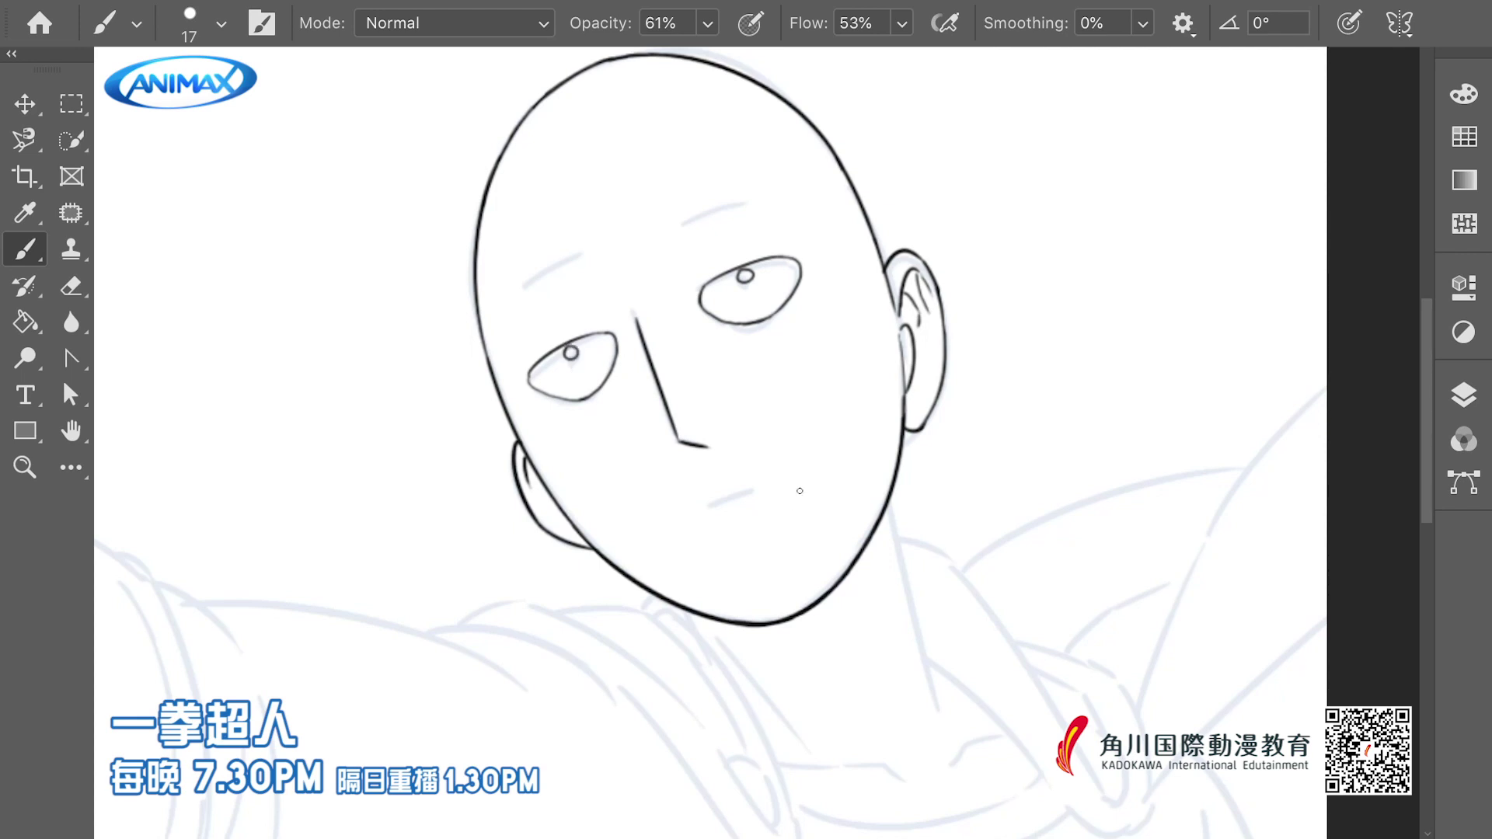
# Ink the two thin slanted eyebrows and the short slanted mouth
pyautogui.moveTo(680, 226); pyautogui.dragTo(747, 201)
pyautogui.moveTo(525, 288); pyautogui.dragTo(582, 256)
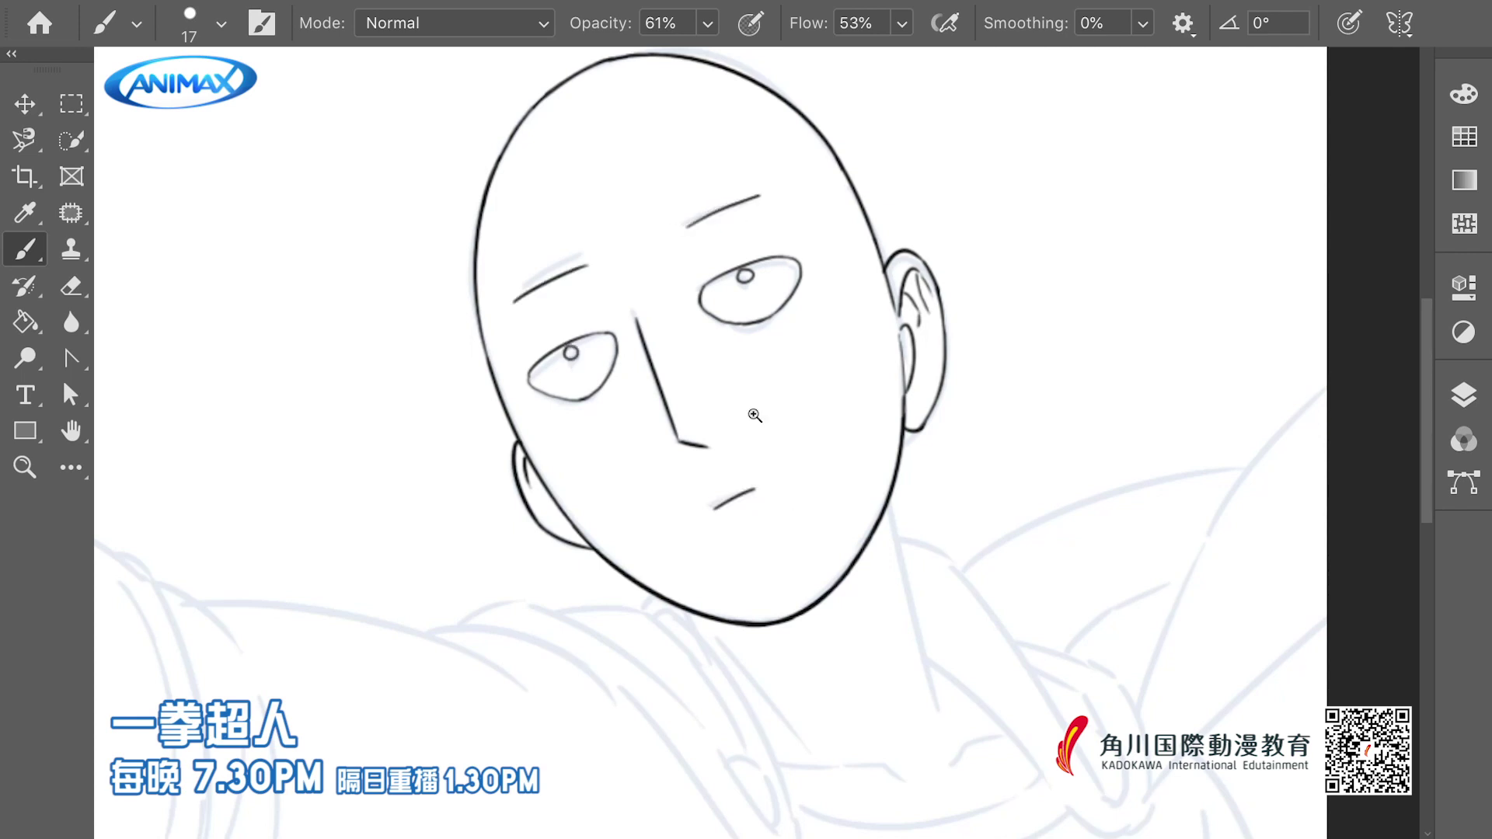
pyautogui.hotkey('ctrl', '-')
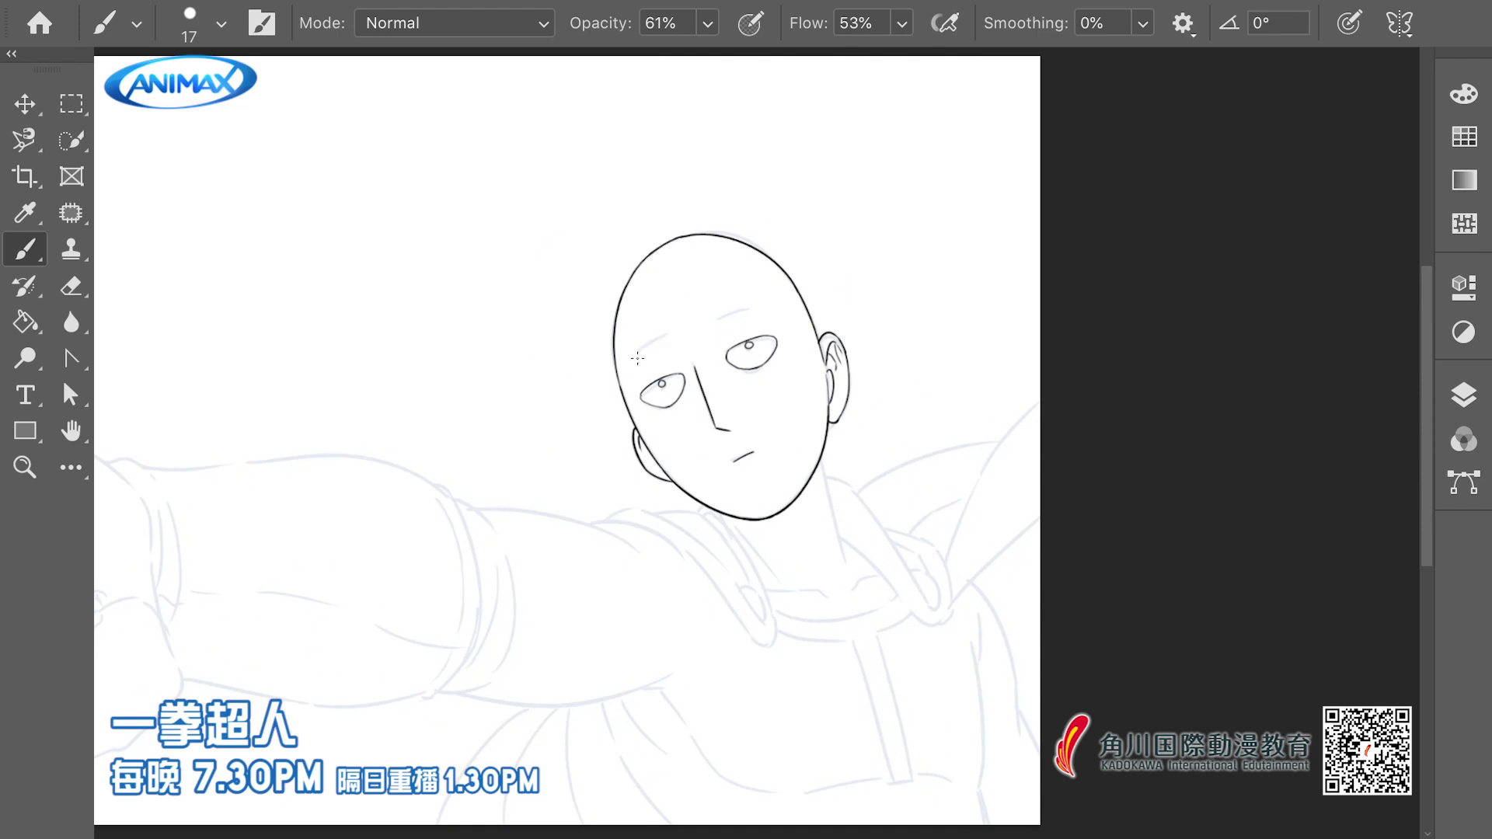
pyautogui.moveTo(761, 450); pyautogui.dragTo(770, 450)
# Ink the neck lines running down from beneath the jaw, redoing strokes that miss the sketch
pyautogui.moveTo(800, 589); pyautogui.dragTo(815, 471)
pyautogui.moveTo(714, 409); pyautogui.dragTo(724, 429)
pyautogui.moveTo(828, 348)
pyautogui.mouseDown()
pyautogui.moveTo(859, 470)
pyautogui.moveTo(822, 456)
pyautogui.moveTo(835, 404)
pyautogui.moveTo(779, 450)
pyautogui.mouseUp()
pyautogui.hotkey('ctrl', 'z')
pyautogui.hotkey('ctrl', 'z')
pyautogui.scroll(-1, 780, 450)
pyautogui.scroll(2, 690, 364)
pyautogui.moveTo(679, 376)
pyautogui.mouseDown()
pyautogui.moveTo(761, 439)
pyautogui.moveTo(701, 384)
pyautogui.mouseUp()
pyautogui.hotkey('ctrl', 'z')
# Ink the outer contours of the cape collar on the outstretched arm's side
pyautogui.moveTo(759, 430)
pyautogui.mouseDown()
pyautogui.moveTo(745, 427)
pyautogui.moveTo(770, 502)
pyautogui.moveTo(799, 509)
pyautogui.moveTo(758, 474)
pyautogui.mouseUp()
pyautogui.moveTo(675, 375)
pyautogui.mouseDown()
pyautogui.moveTo(704, 365)
pyautogui.moveTo(747, 403)
pyautogui.mouseUp()
pyautogui.moveTo(754, 430); pyautogui.dragTo(741, 438)
pyautogui.moveTo(735, 408); pyautogui.dragTo(766, 503)
pyautogui.scroll(2, 738, 447)
pyautogui.moveTo(723, 345); pyautogui.dragTo(758, 399)
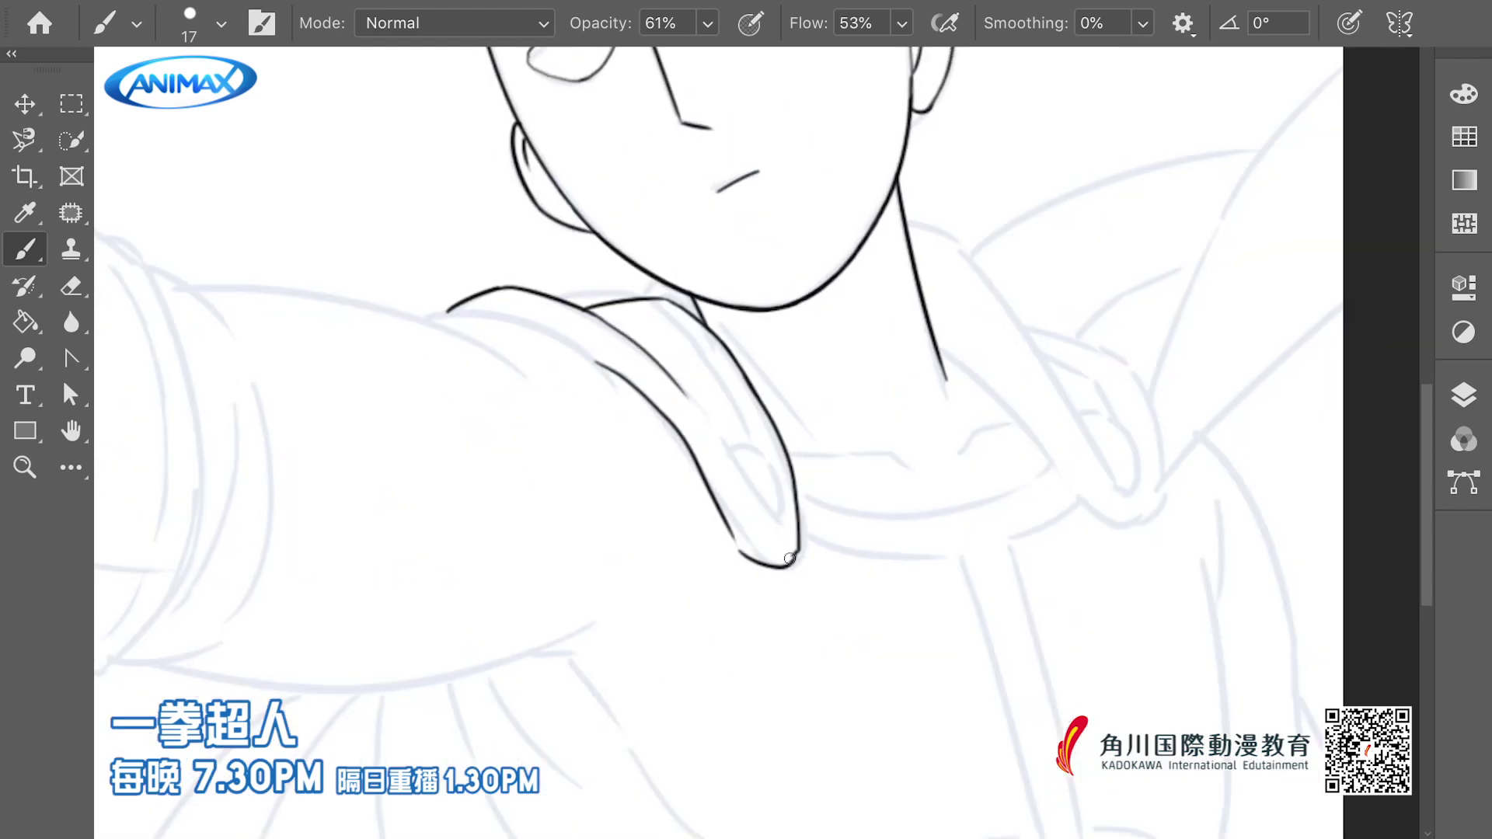
# Close the tip of the arm-side collar and ink the line parallel to its outer edge
pyautogui.moveTo(734, 538); pyautogui.dragTo(740, 551)
pyautogui.moveTo(755, 484); pyautogui.dragTo(759, 510)
pyautogui.moveTo(690, 422); pyautogui.dragTo(779, 555)
pyautogui.moveTo(762, 493); pyautogui.dragTo(755, 476)
pyautogui.moveTo(724, 468); pyautogui.dragTo(770, 542)
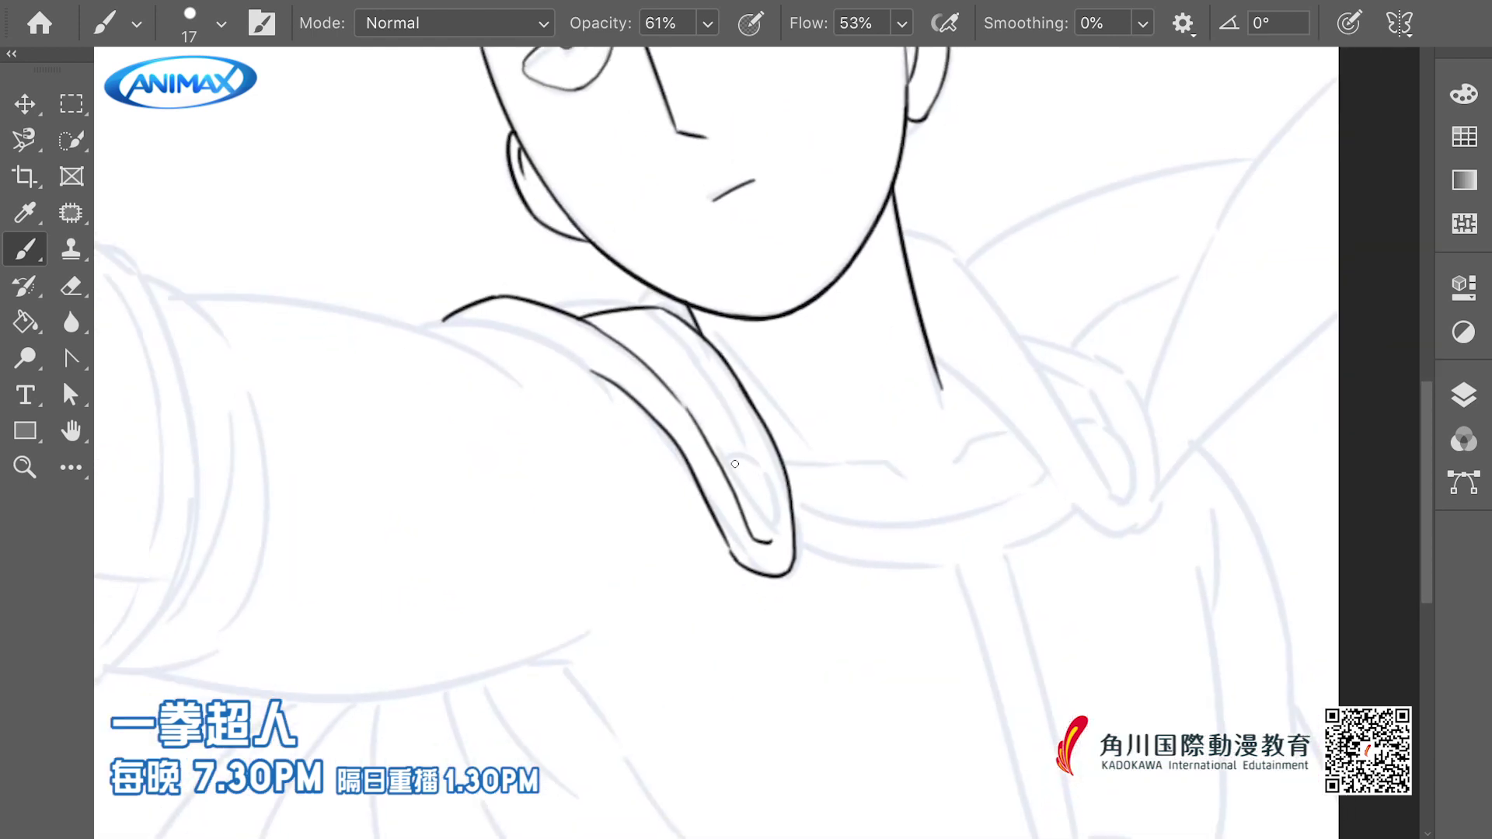
# Add the inner fold lines and the oval button to the arm-side collar
pyautogui.moveTo(618, 339); pyautogui.dragTo(691, 353)
pyautogui.moveTo(701, 365); pyautogui.dragTo(767, 477)
pyautogui.moveTo(747, 466)
pyautogui.mouseDown()
pyautogui.moveTo(770, 464)
pyautogui.moveTo(709, 562)
pyautogui.moveTo(568, 562)
pyautogui.mouseUp()
pyautogui.hotkey('ctrl', '-')
pyautogui.hotkey('ctrl', '-')
pyautogui.hotkey('ctrl', '+')
# Ink the opposite collar's edges and the cape edges sweeping from its tip to the canvas edge
pyautogui.moveTo(520, 448); pyautogui.dragTo(509, 459)
pyautogui.moveTo(707, 525)
pyautogui.mouseDown()
pyautogui.moveTo(799, 461)
pyautogui.moveTo(942, 541)
pyautogui.moveTo(1067, 400)
pyautogui.mouseUp()
pyautogui.hotkey('ctrl', 'z')
pyautogui.moveTo(943, 533); pyautogui.dragTo(1067, 397)
pyautogui.moveTo(874, 455); pyautogui.dragTo(890, 472)
pyautogui.moveTo(793, 367); pyautogui.dragTo(906, 495)
pyautogui.moveTo(909, 505); pyautogui.dragTo(942, 536)
pyautogui.moveTo(1080, 261); pyautogui.dragTo(984, 391)
pyautogui.moveTo(983, 392); pyautogui.dragTo(946, 526)
pyautogui.hotkey('ctrl', 'z')
pyautogui.hotkey('ctrl', 'z')
# Ink the oval button and the fold contour around it on the second collar
pyautogui.moveTo(930, 500); pyautogui.dragTo(979, 500)
pyautogui.moveTo(908, 540); pyautogui.dragTo(859, 443)
pyautogui.moveTo(893, 478)
pyautogui.mouseDown()
pyautogui.moveTo(963, 515)
pyautogui.moveTo(960, 538)
pyautogui.mouseUp()
pyautogui.moveTo(936, 560); pyautogui.dragTo(893, 560)
pyautogui.moveTo(922, 488); pyautogui.dragTo(880, 498)
pyautogui.moveTo(814, 434); pyautogui.dragTo(894, 455)
pyautogui.moveTo(895, 457); pyautogui.dragTo(925, 514)
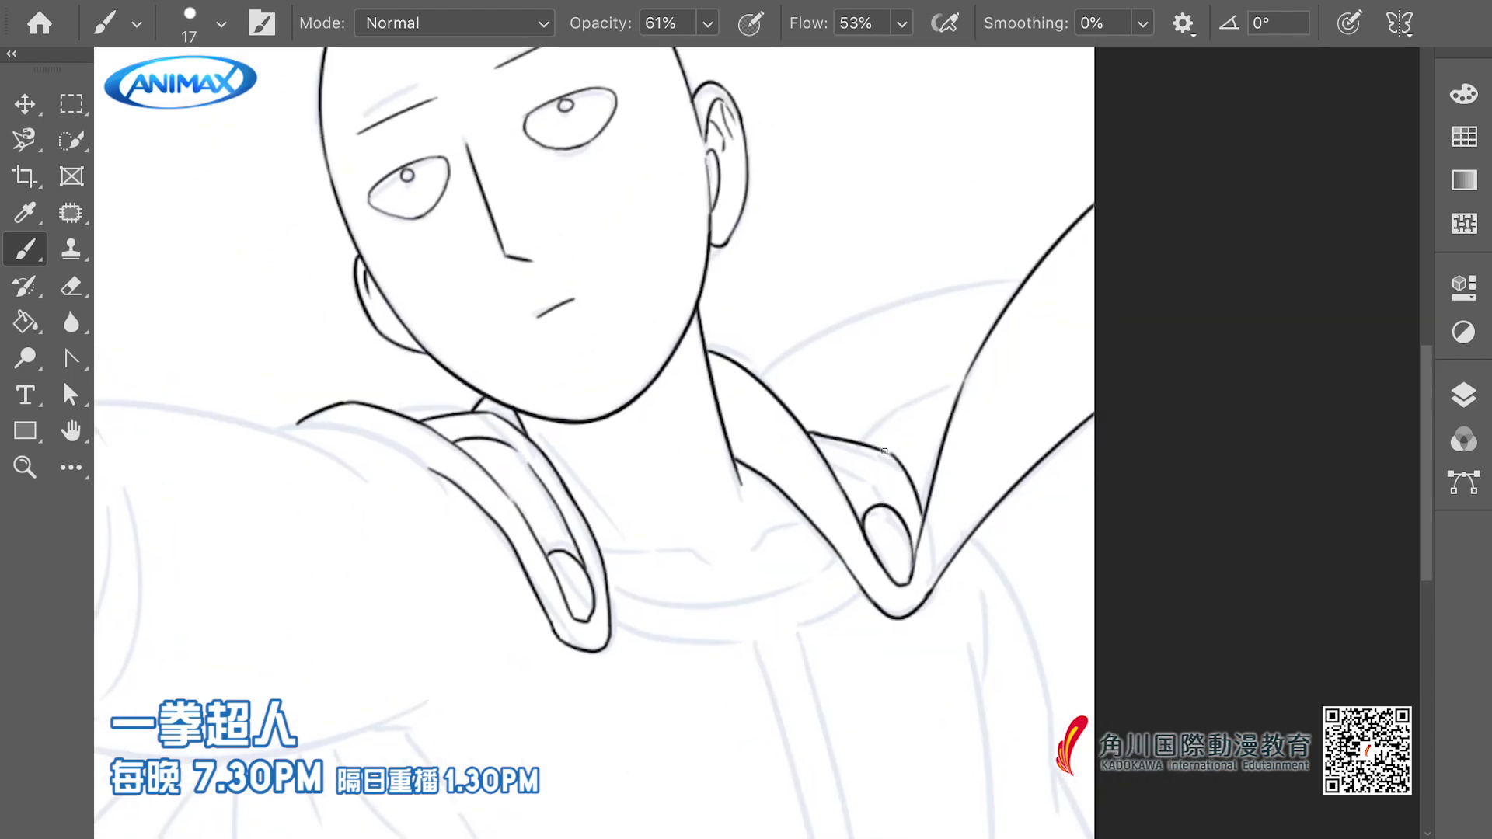
# Ink the cape's arched back contour and the fold line behind the second collar
pyautogui.moveTo(876, 447)
pyautogui.mouseDown()
pyautogui.moveTo(872, 431)
pyautogui.moveTo(884, 484)
pyautogui.moveTo(869, 425)
pyautogui.moveTo(827, 457)
pyautogui.moveTo(917, 385)
pyautogui.mouseUp()
pyautogui.moveTo(834, 435)
pyautogui.mouseDown()
pyautogui.moveTo(797, 420)
pyautogui.moveTo(933, 394)
pyautogui.moveTo(916, 367)
pyautogui.mouseUp()
pyautogui.moveTo(920, 335)
pyautogui.mouseDown()
pyautogui.moveTo(899, 346)
pyautogui.moveTo(952, 342)
pyautogui.moveTo(869, 432)
pyautogui.mouseUp()
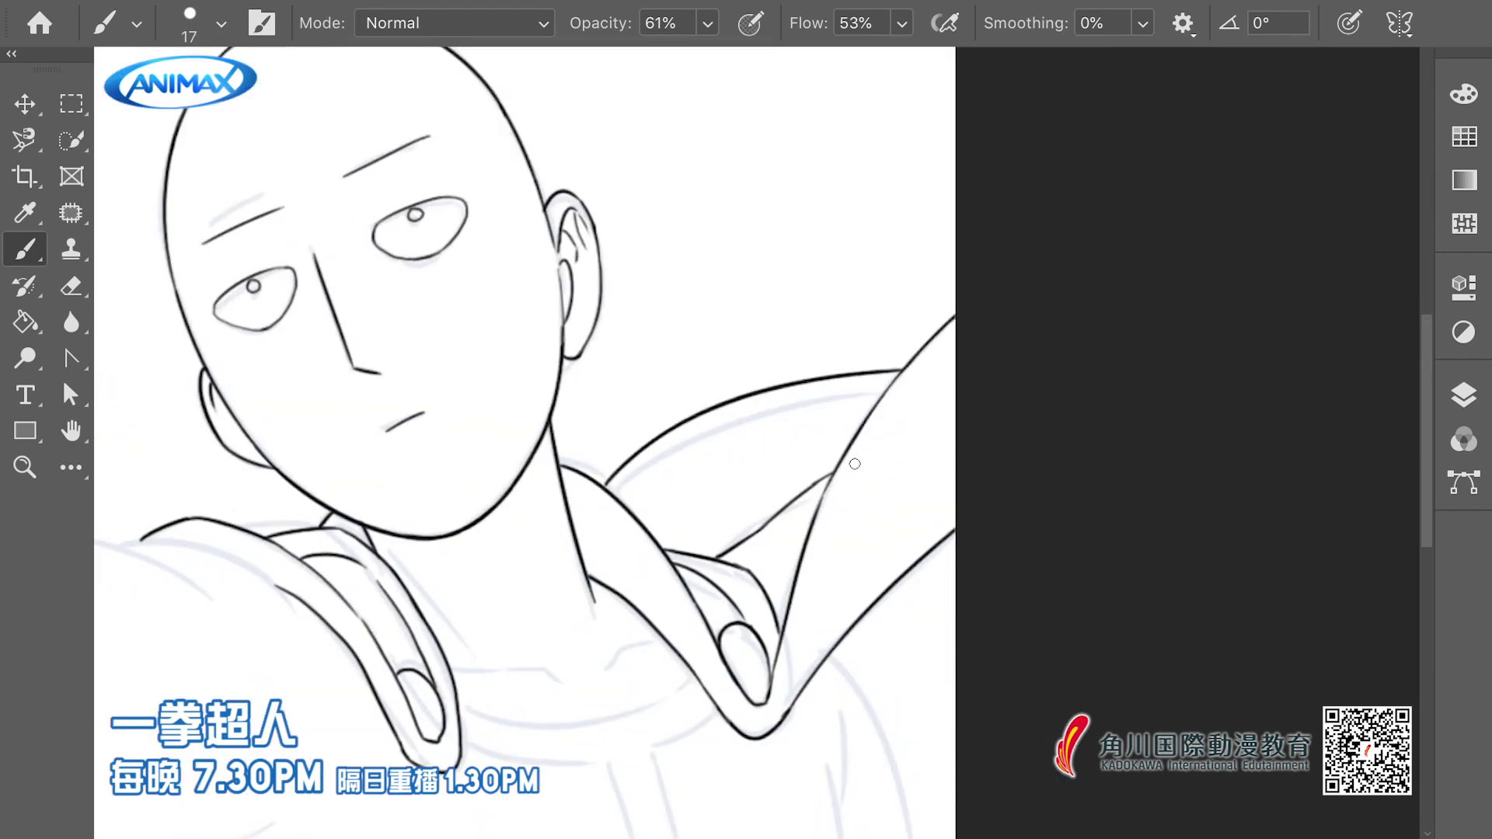
pyautogui.scroll(-3, 869, 433)
pyautogui.scroll(2, 998, 538)
# Ink the far shoulder and torso side, and add the collarbone and neck muscle lines
pyautogui.moveTo(998, 539); pyautogui.dragTo(1001, 520)
pyautogui.moveTo(995, 521)
pyautogui.mouseDown()
pyautogui.moveTo(1019, 739)
pyautogui.moveTo(1001, 502)
pyautogui.mouseUp()
pyautogui.hotkey('ctrl', 'z')
pyautogui.hotkey('ctrl', 'z')
pyautogui.moveTo(993, 522)
pyautogui.mouseDown()
pyautogui.moveTo(997, 558)
pyautogui.moveTo(1022, 506)
pyautogui.mouseUp()
pyautogui.moveTo(981, 455); pyautogui.dragTo(1019, 616)
pyautogui.moveTo(981, 446)
pyautogui.mouseDown()
pyautogui.moveTo(1032, 503)
pyautogui.moveTo(890, 467)
pyautogui.mouseUp()
pyautogui.moveTo(784, 525); pyautogui.dragTo(895, 629)
pyautogui.moveTo(871, 430); pyautogui.dragTo(870, 463)
pyautogui.moveTo(862, 464)
pyautogui.mouseDown()
pyautogui.moveTo(849, 463)
pyautogui.moveTo(863, 466)
pyautogui.mouseUp()
pyautogui.moveTo(926, 559); pyautogui.dragTo(926, 560)
pyautogui.moveTo(894, 548)
pyautogui.mouseDown()
pyautogui.moveTo(858, 537)
pyautogui.moveTo(894, 589)
pyautogui.mouseUp()
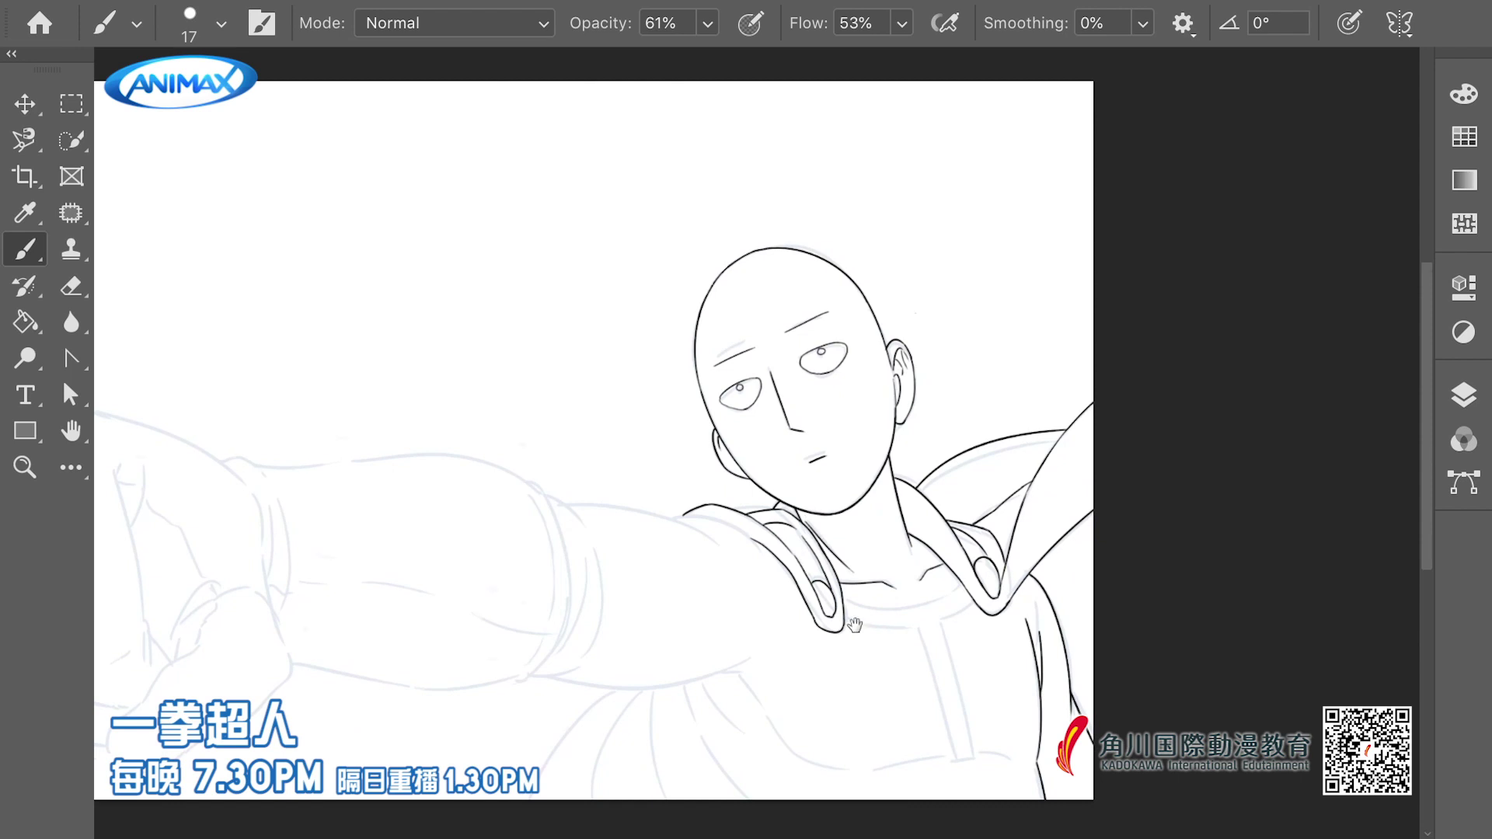
# Ink the suit's double neckline band and the narrow vertical strip down the chest
pyautogui.scroll(1, 894, 594)
pyautogui.scroll(2, 898, 615)
pyautogui.scroll(-3, 901, 616)
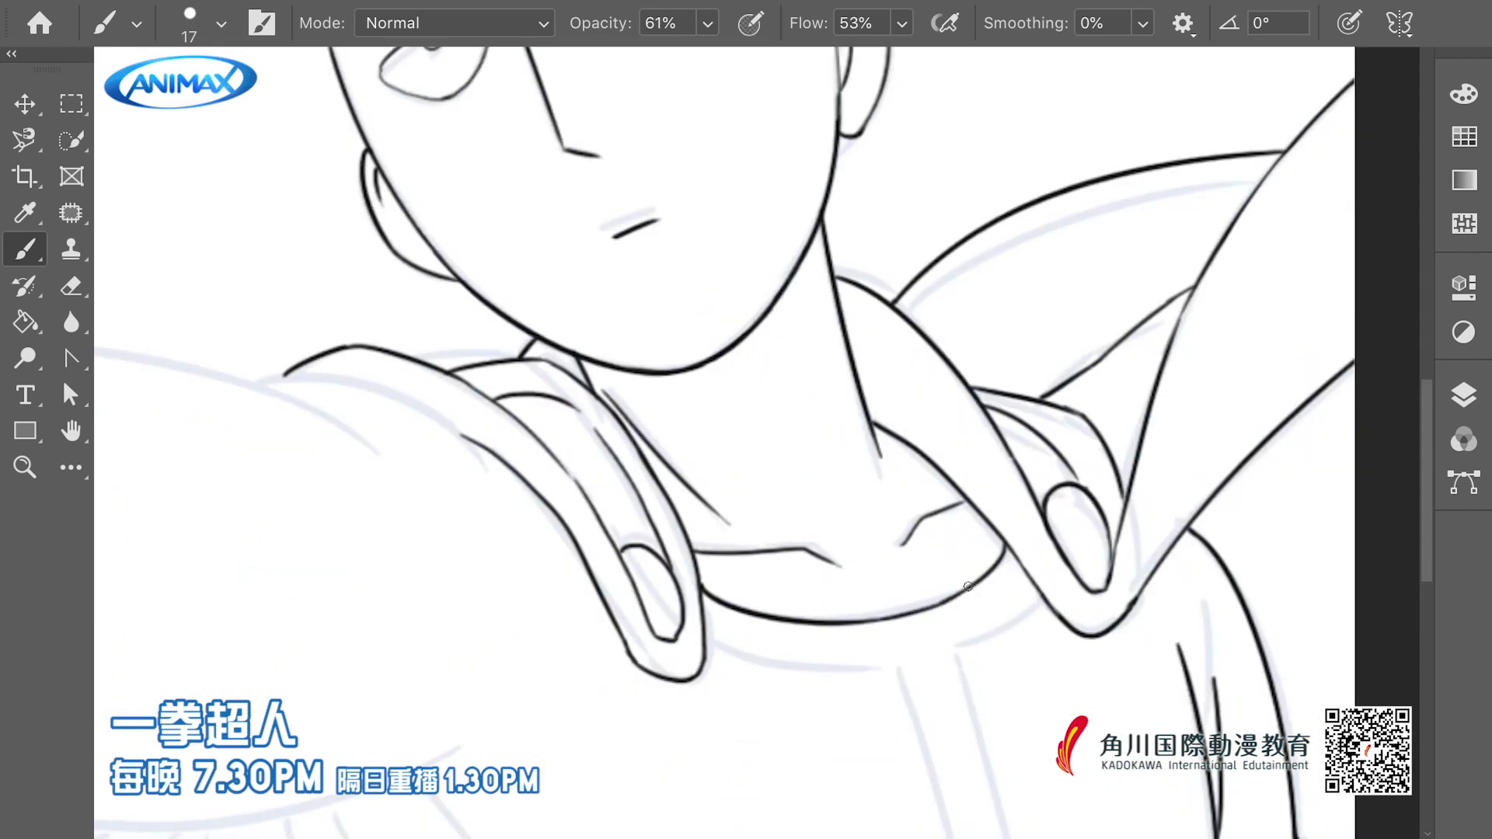
pyautogui.moveTo(928, 514)
pyautogui.mouseDown()
pyautogui.moveTo(877, 543)
pyautogui.moveTo(889, 529)
pyautogui.moveTo(758, 551)
pyautogui.moveTo(826, 554)
pyautogui.moveTo(775, 553)
pyautogui.moveTo(864, 675)
pyautogui.moveTo(871, 544)
pyautogui.moveTo(895, 675)
pyautogui.mouseUp()
pyautogui.scroll(-3, 874, 569)
pyautogui.moveTo(857, 529); pyautogui.dragTo(892, 672)
pyautogui.scroll(4, 892, 662)
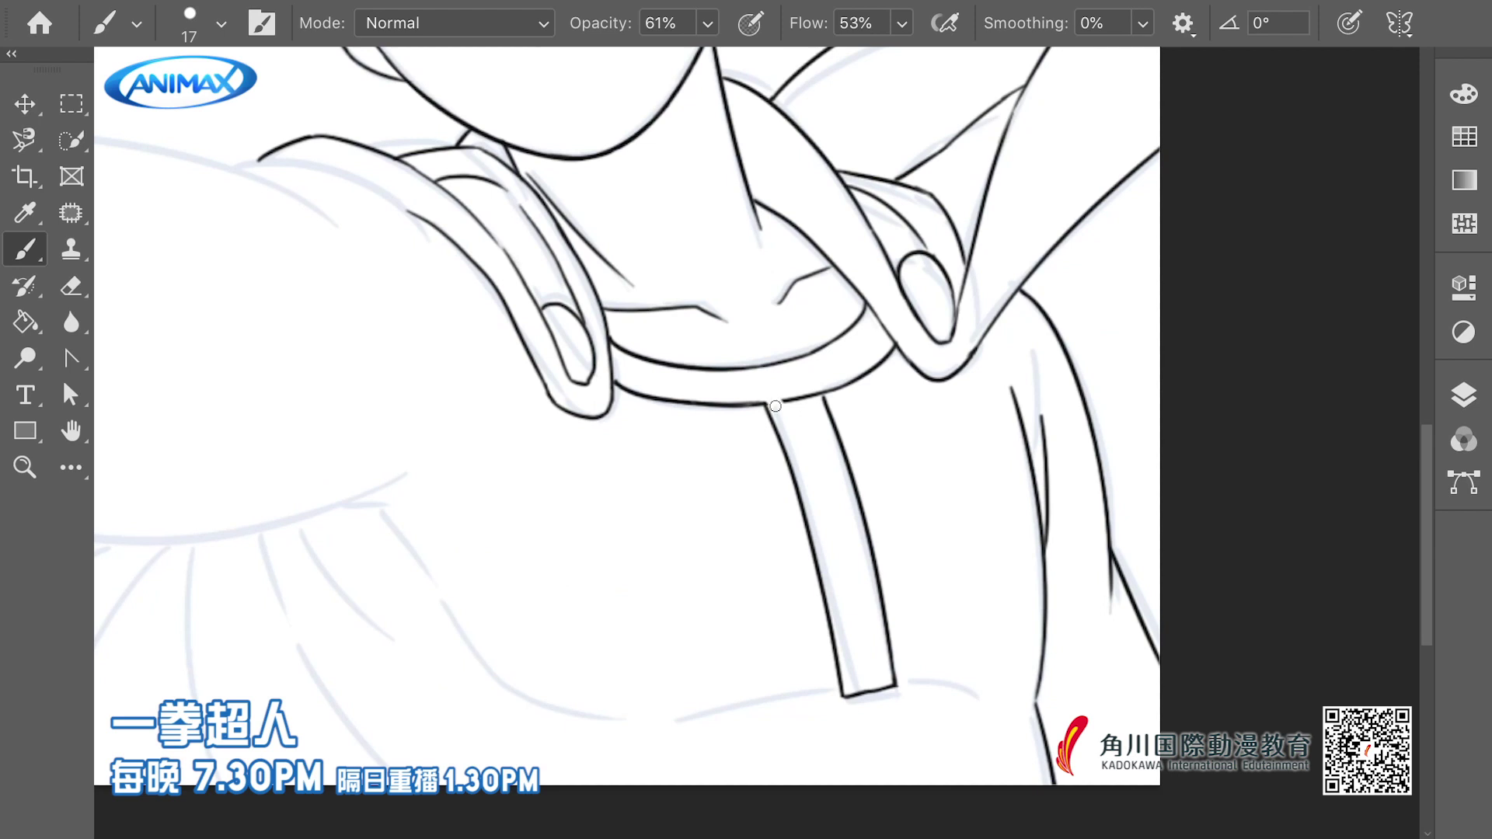
# Ink the top and bottom contours of the outstretched upper arm between the collar and the glove's cuff
pyautogui.scroll(-2, 855, 657)
pyautogui.scroll(-5, 738, 544)
pyautogui.scroll(4, 668, 497)
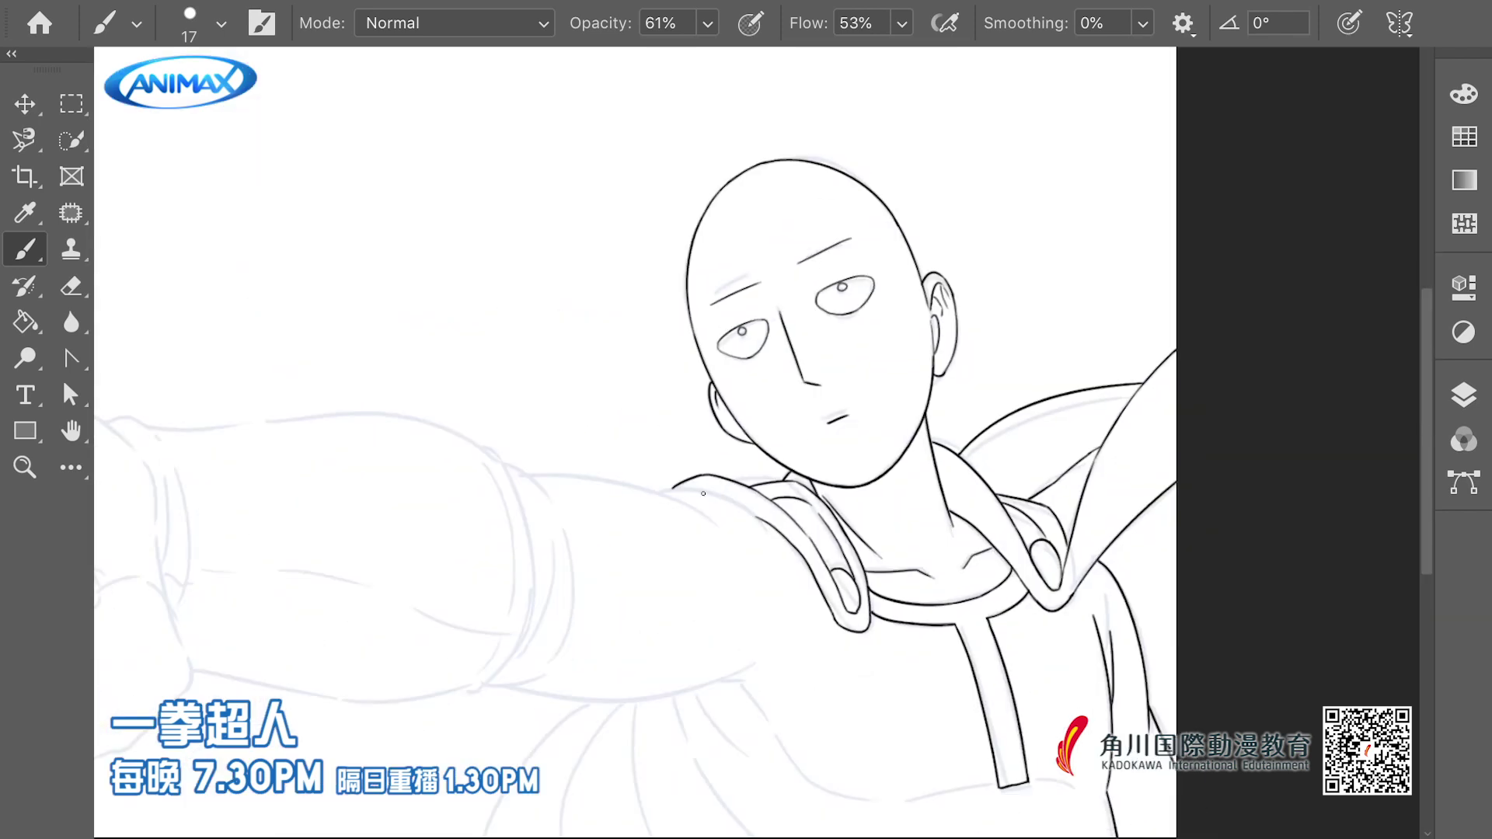
pyautogui.hotkey('ctrl', 'z')
pyautogui.moveTo(734, 489); pyautogui.dragTo(760, 492)
pyautogui.hotkey('ctrl', 'z')
pyautogui.moveTo(633, 493); pyautogui.dragTo(793, 574)
pyautogui.moveTo(723, 559); pyautogui.dragTo(640, 551)
pyautogui.scroll(3, 641, 552)
pyautogui.scroll(-2, 630, 513)
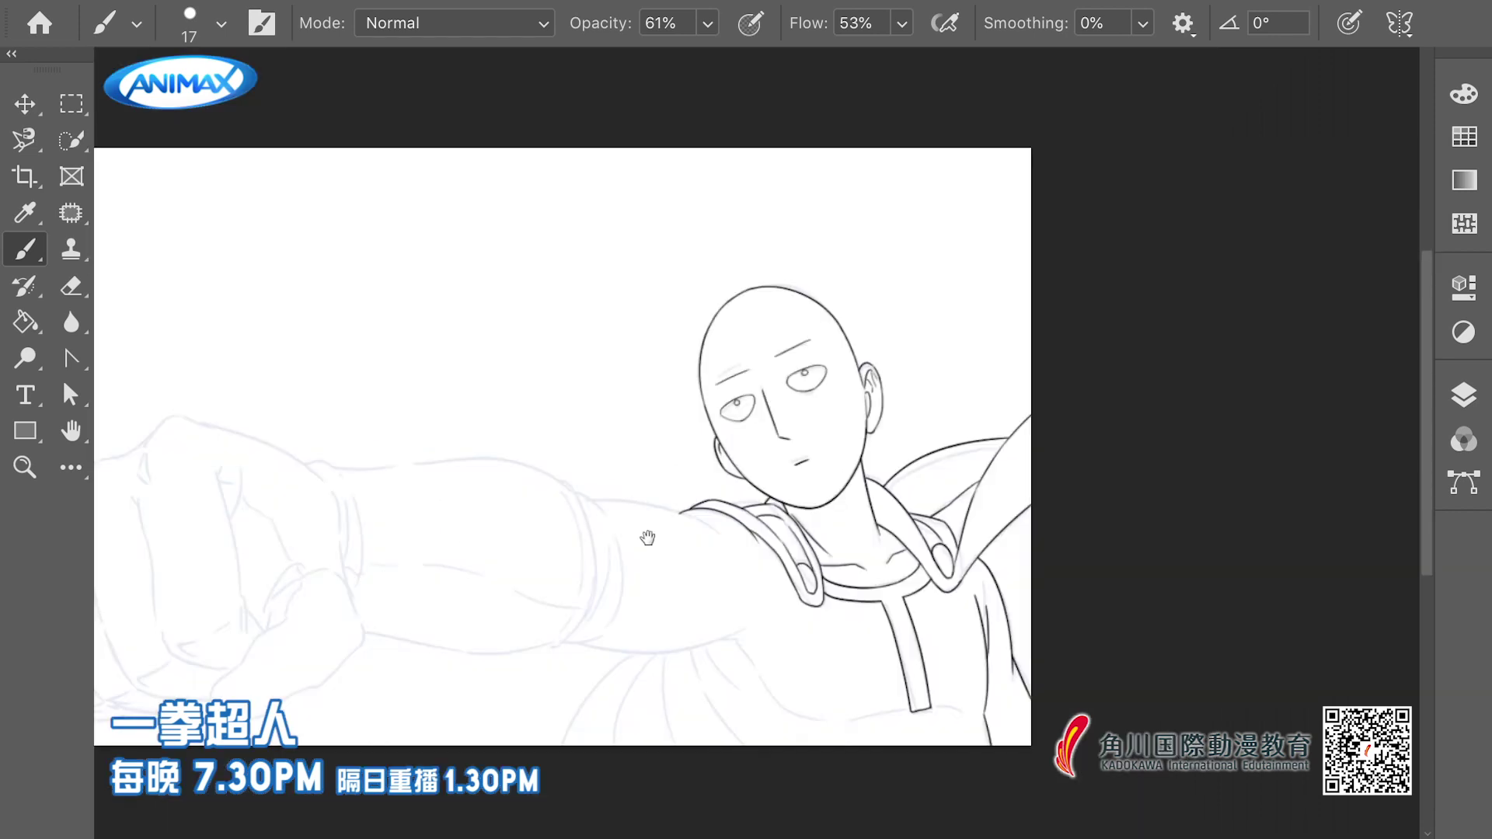
pyautogui.moveTo(614, 492); pyautogui.dragTo(703, 505)
pyautogui.scroll(-2, 684, 564)
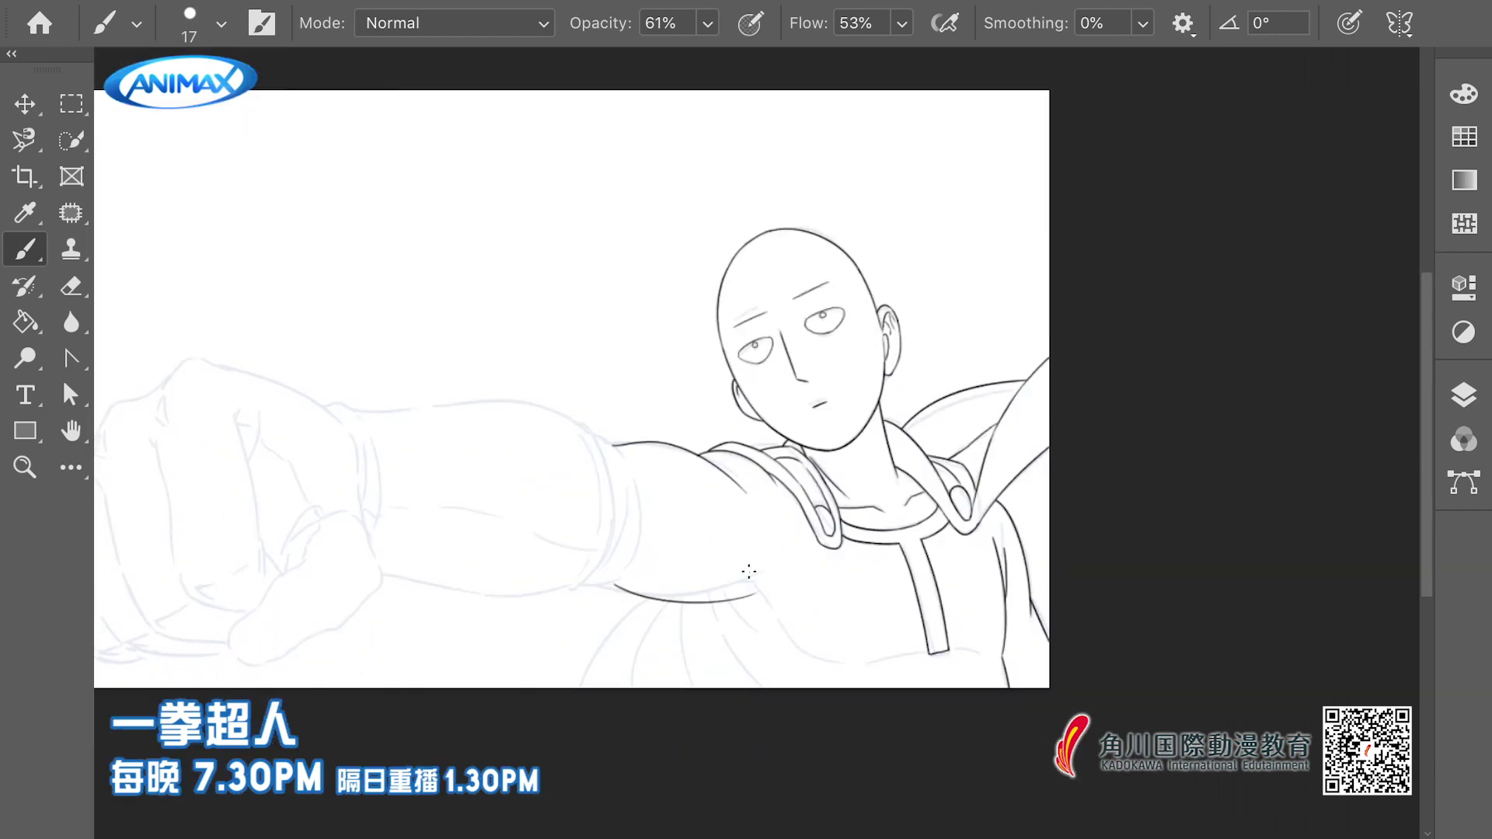
# Ink the upper arm's underside up to the armpit, the short armpit crease and the curved lower edge of the chest
pyautogui.moveTo(603, 585); pyautogui.dragTo(772, 562)
pyautogui.scroll(2, 769, 564)
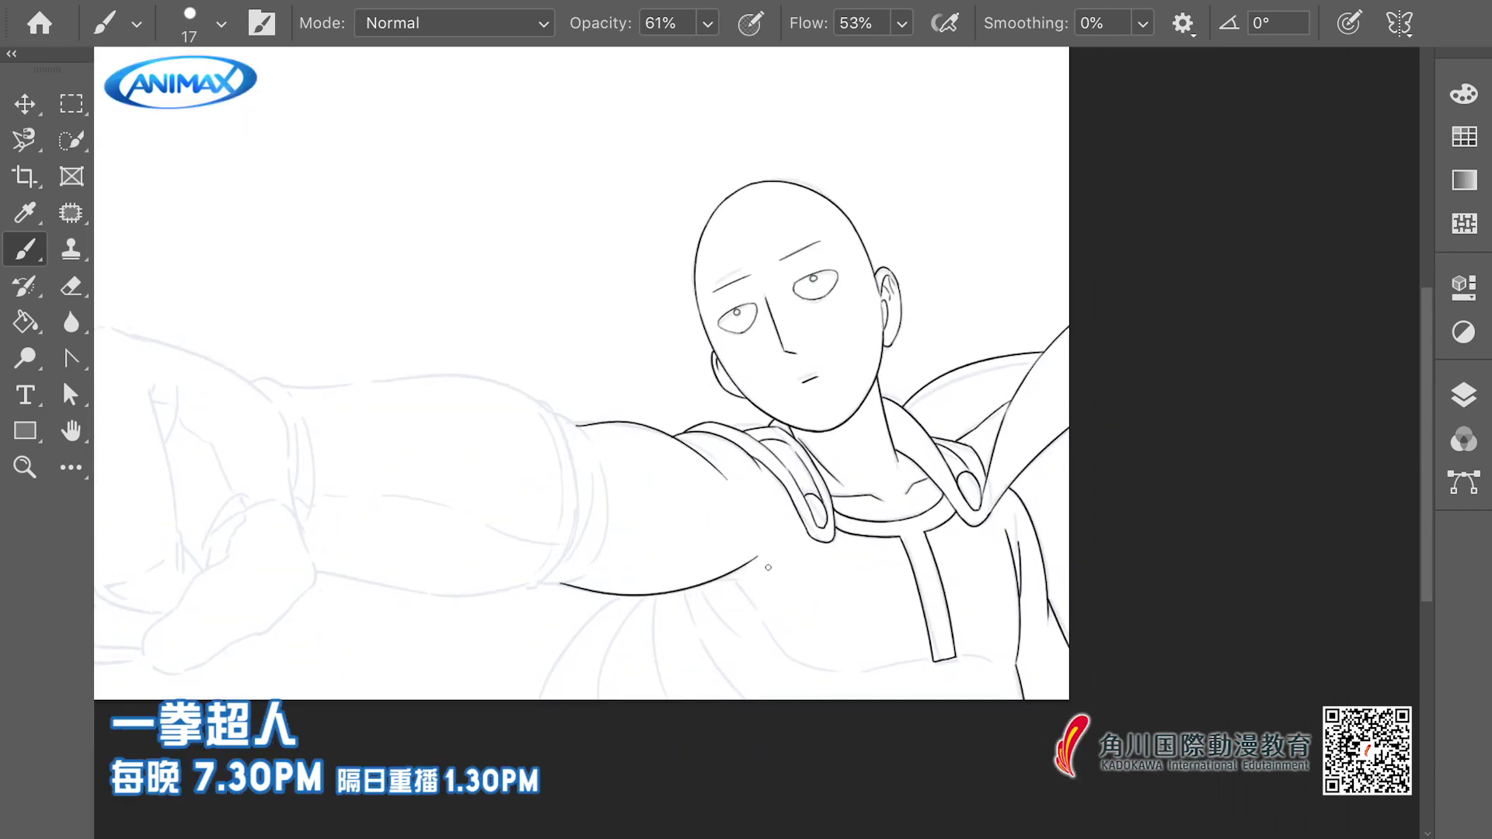
pyautogui.moveTo(779, 617)
pyautogui.mouseDown()
pyautogui.moveTo(746, 586)
pyautogui.moveTo(795, 644)
pyautogui.mouseUp()
pyautogui.moveTo(793, 644)
pyautogui.mouseDown()
pyautogui.moveTo(914, 629)
pyautogui.moveTo(919, 652)
pyautogui.moveTo(877, 633)
pyautogui.moveTo(966, 629)
pyautogui.mouseUp()
pyautogui.press('super+z')
pyautogui.moveTo(870, 636)
pyautogui.mouseDown()
pyautogui.moveTo(901, 631)
pyautogui.moveTo(855, 627)
pyautogui.moveTo(757, 669)
pyautogui.moveTo(799, 669)
pyautogui.mouseUp()
pyautogui.scroll(3, 937, 644)
pyautogui.press('super+z')
pyautogui.moveTo(698, 662); pyautogui.dragTo(715, 666)
pyautogui.moveTo(861, 634); pyautogui.dragTo(909, 615)
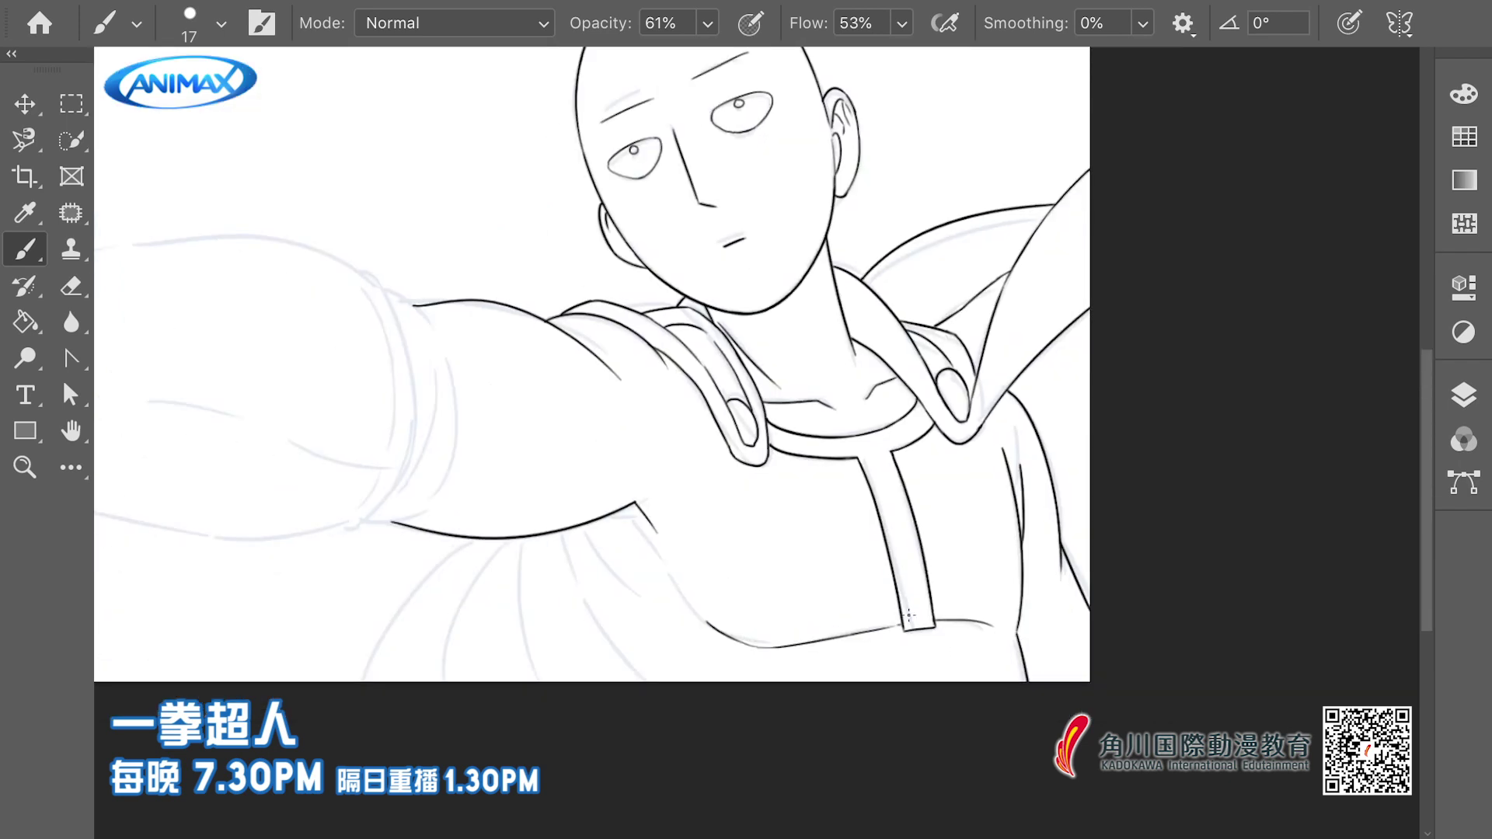
# Ink the curved cape edge that falls from the underside of the upper arm beside the chest
pyautogui.scroll(-4, 1009, 639)
pyautogui.scroll(2, 688, 618)
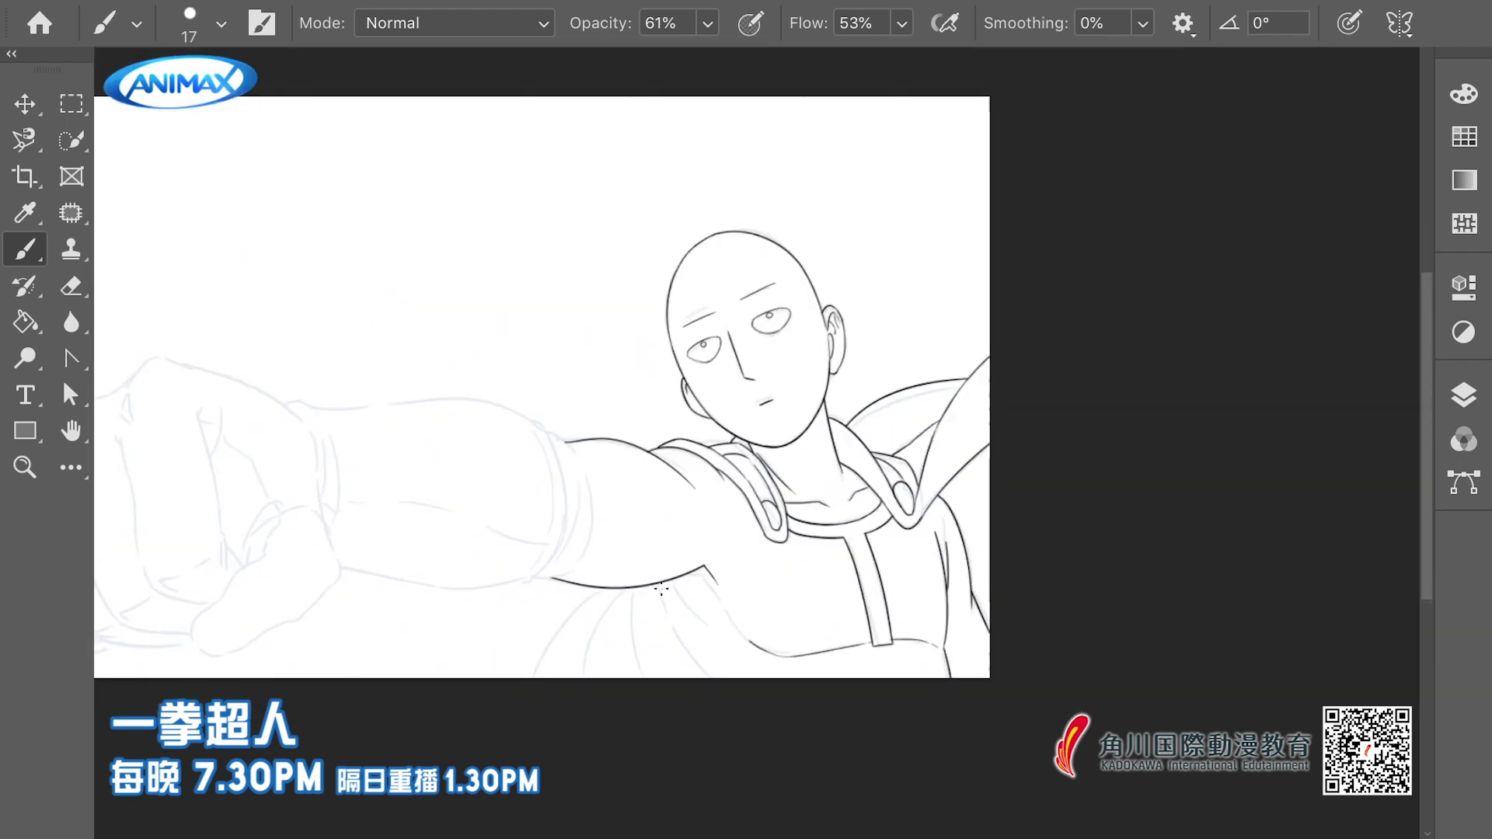
pyautogui.scroll(2, 662, 589)
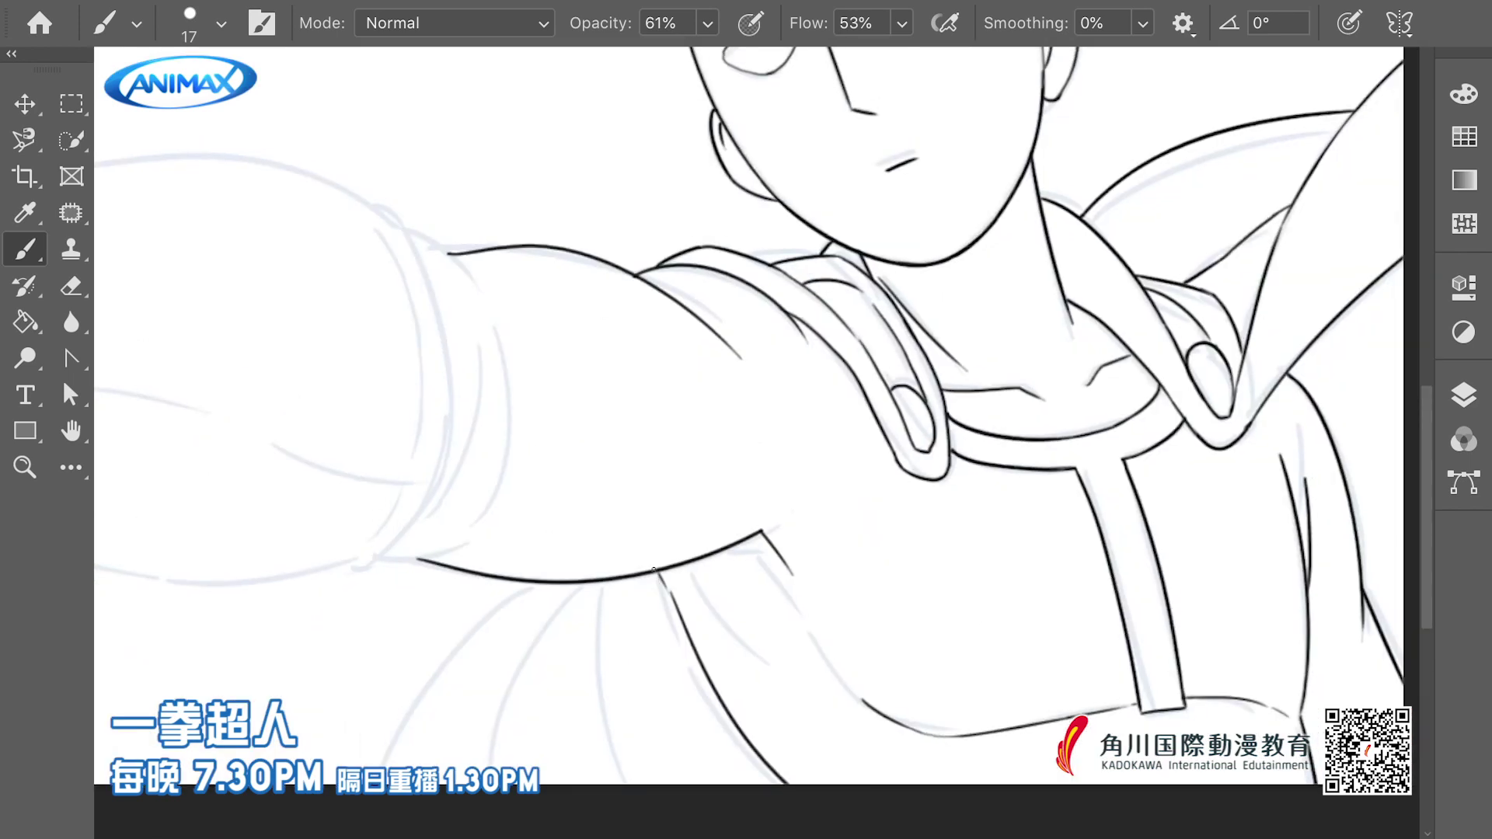
pyautogui.scroll(-2, 661, 579)
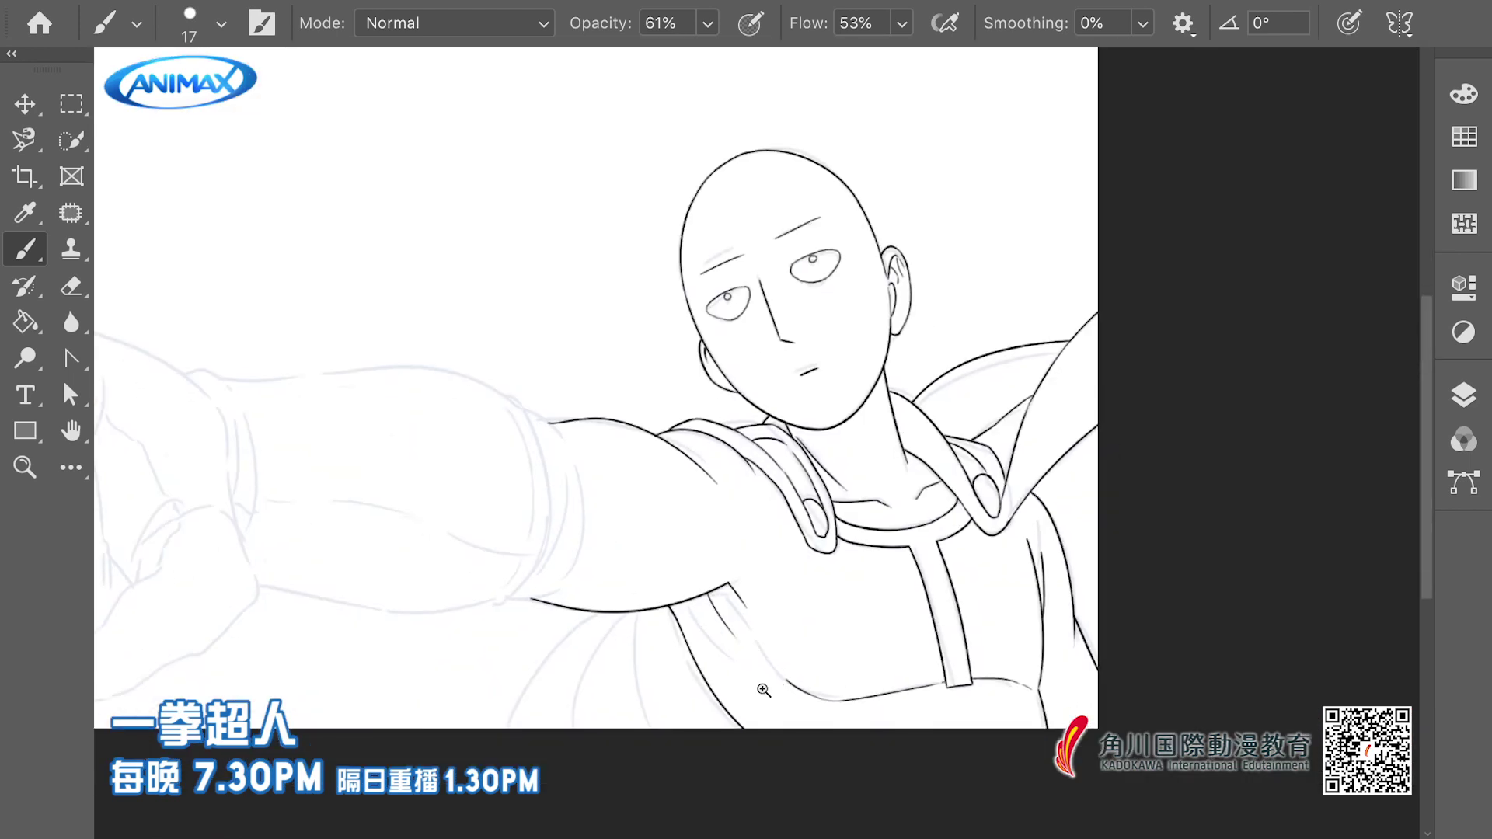
pyautogui.scroll(-2, 764, 691)
# Ink the curved outer edge of the glove's cuff around the arm, with the overlap at its upper and lower ends
pyautogui.scroll(3, 659, 474)
pyautogui.moveTo(706, 459); pyautogui.dragTo(745, 599)
pyautogui.moveTo(685, 694); pyautogui.dragTo(764, 592)
pyautogui.moveTo(747, 513)
pyautogui.mouseDown()
pyautogui.moveTo(730, 497)
pyautogui.moveTo(760, 494)
pyautogui.mouseUp()
pyautogui.moveTo(691, 671); pyautogui.dragTo(759, 656)
pyautogui.hotkey('ctrl', 'z')
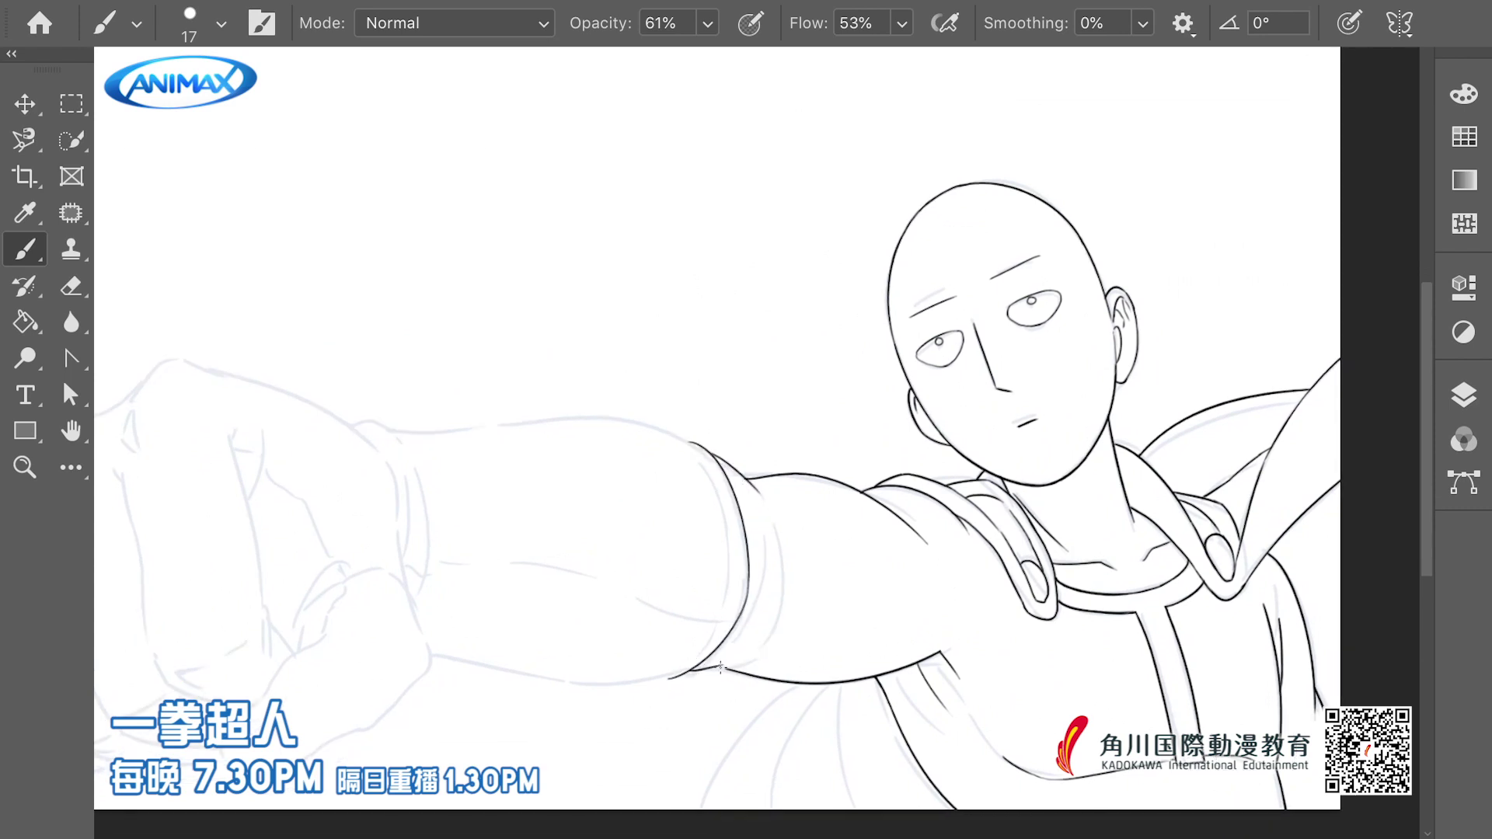
# Ink the thin curved sleeve wrinkles on the upper arm just beyond the glove's cuff
pyautogui.moveTo(786, 580); pyautogui.dragTo(716, 654)
pyautogui.hotkey('ctrl', 'z')
pyautogui.moveTo(746, 532); pyautogui.dragTo(742, 651)
pyautogui.hotkey('ctrl', 'z')
pyautogui.moveTo(746, 523); pyautogui.dragTo(747, 640)
pyautogui.hotkey('ctrl', 'z')
pyautogui.moveTo(749, 524); pyautogui.dragTo(749, 630)
pyautogui.moveTo(625, 559); pyautogui.dragTo(760, 591)
pyautogui.moveTo(812, 445); pyautogui.dragTo(839, 518)
pyautogui.hotkey('ctrl', 'z')
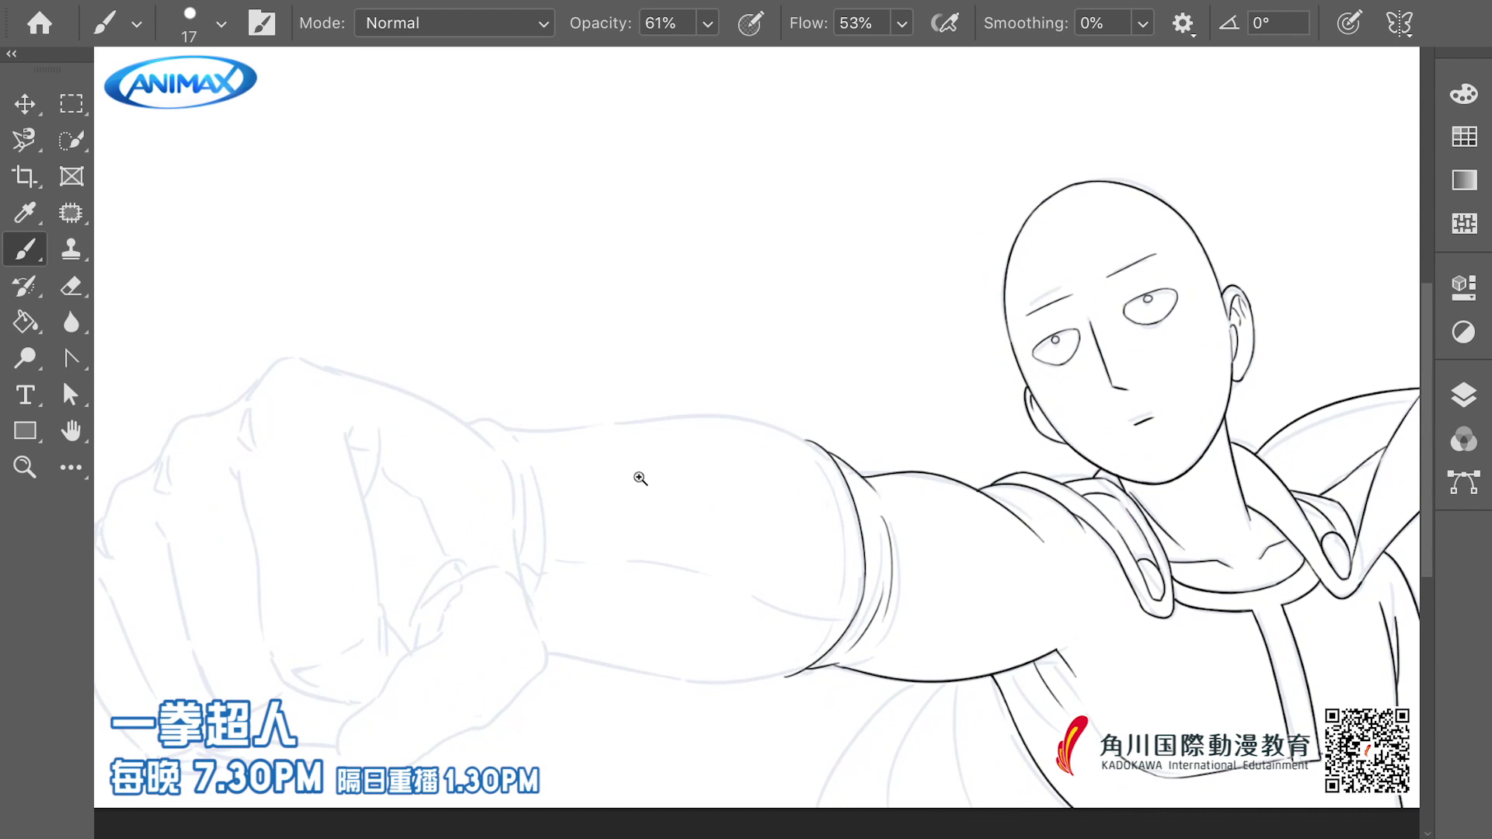
# Ink the fanned cape fold lines hanging below the upper arm down to the canvas edge
pyautogui.moveTo(640, 477); pyautogui.dragTo(606, 482)
pyautogui.moveTo(609, 597); pyautogui.dragTo(729, 544)
pyautogui.moveTo(977, 587)
pyautogui.mouseDown()
pyautogui.moveTo(896, 749)
pyautogui.moveTo(893, 687)
pyautogui.mouseUp()
pyautogui.hotkey('ctrl', 'z')
pyautogui.moveTo(1008, 621)
pyautogui.mouseDown()
pyautogui.moveTo(954, 621)
pyautogui.moveTo(902, 686)
pyautogui.mouseUp()
pyautogui.moveTo(951, 593); pyautogui.dragTo(963, 677)
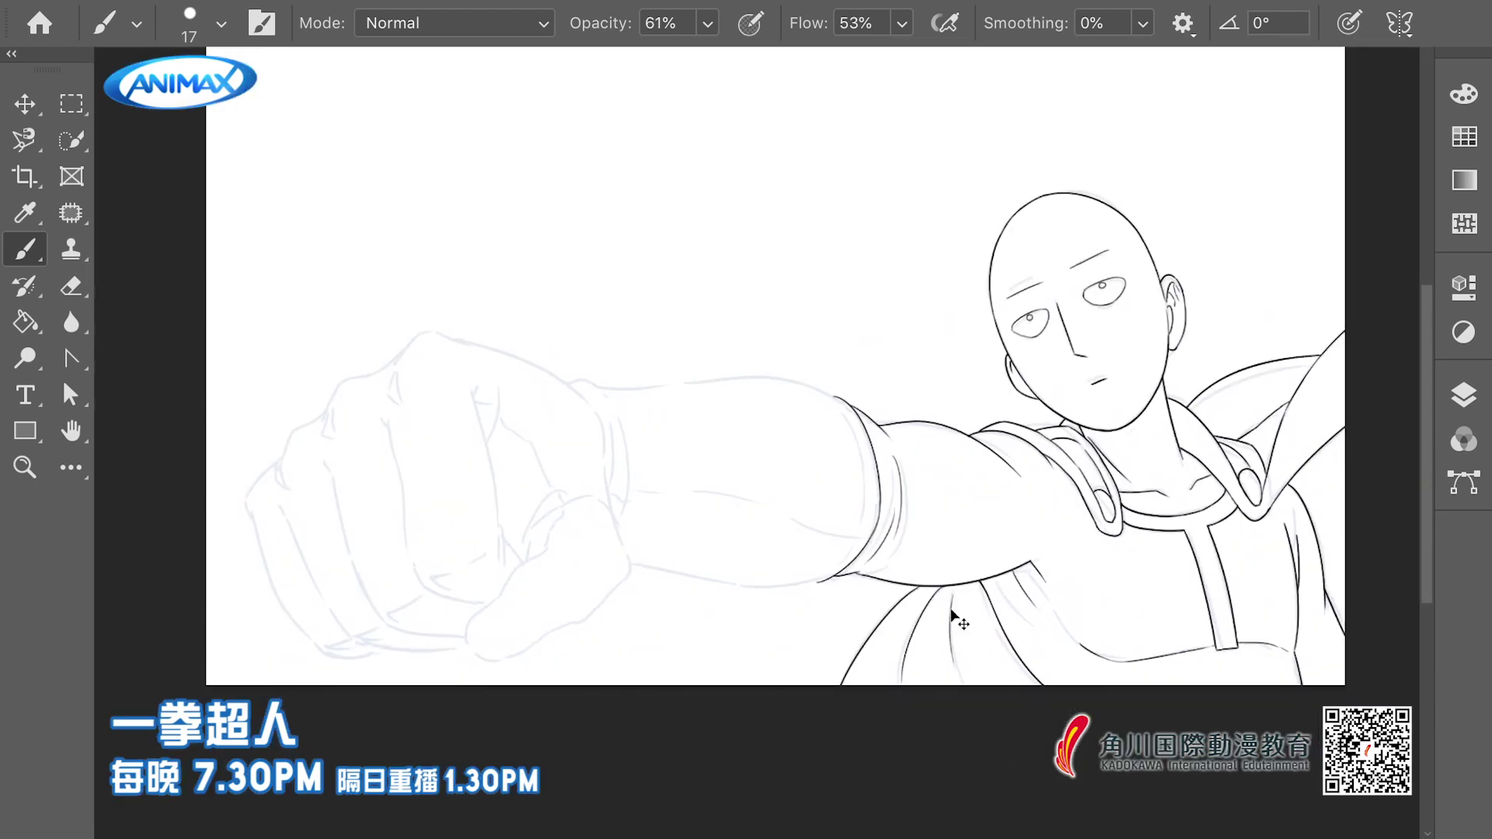
pyautogui.hotkey('ctrl', 'z')
pyautogui.moveTo(796, 624); pyautogui.dragTo(803, 640)
pyautogui.moveTo(955, 607); pyautogui.dragTo(967, 702)
pyautogui.moveTo(501, 512); pyautogui.dragTo(553, 517)
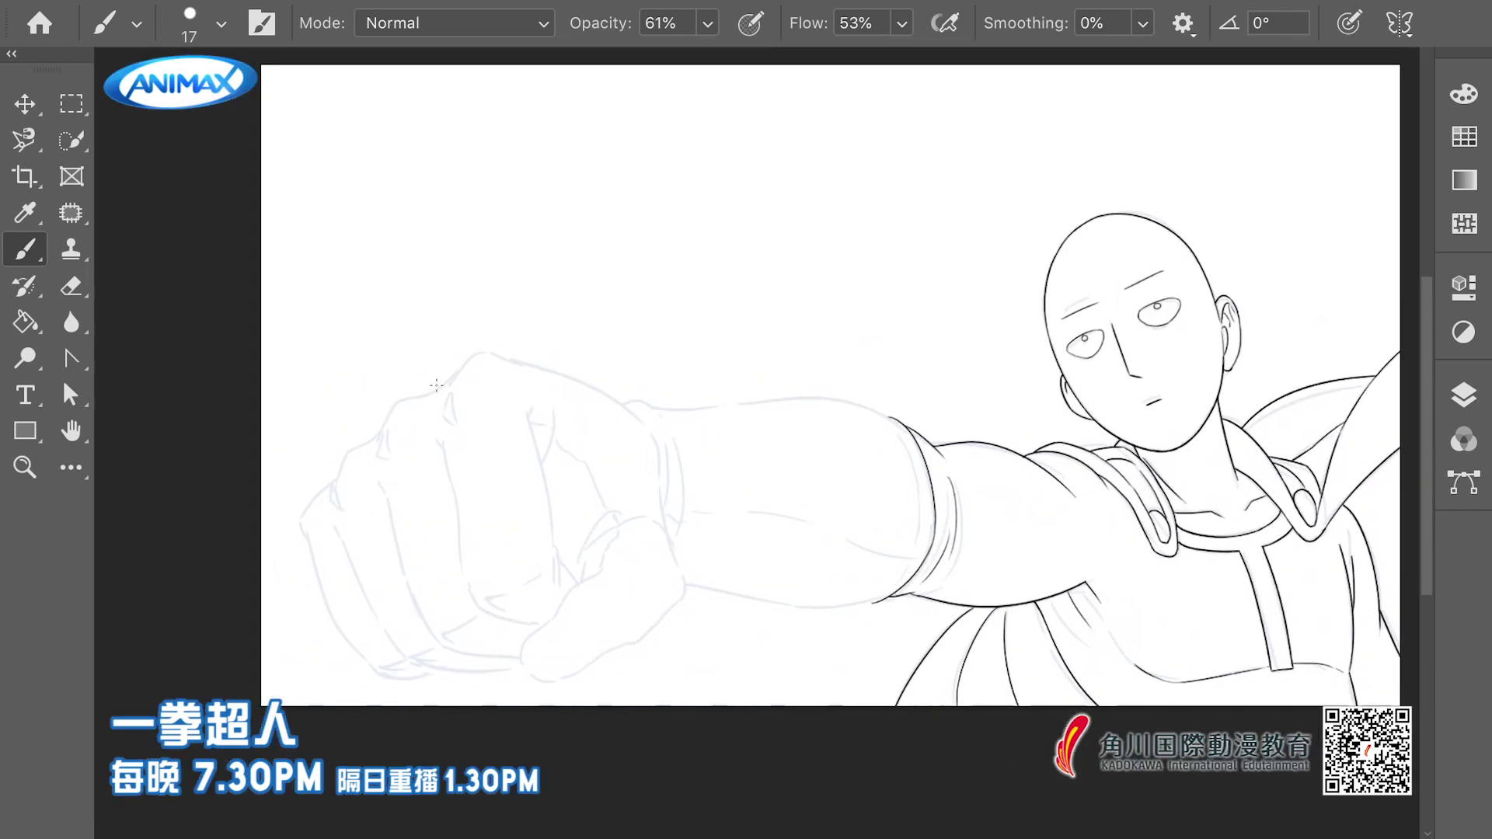
# Ink the back of the hand and the fist's stepped knuckle contour down to the little finger's knuckle
pyautogui.hotkey('ctrl', '+')
pyautogui.hotkey('ctrl', 'z')
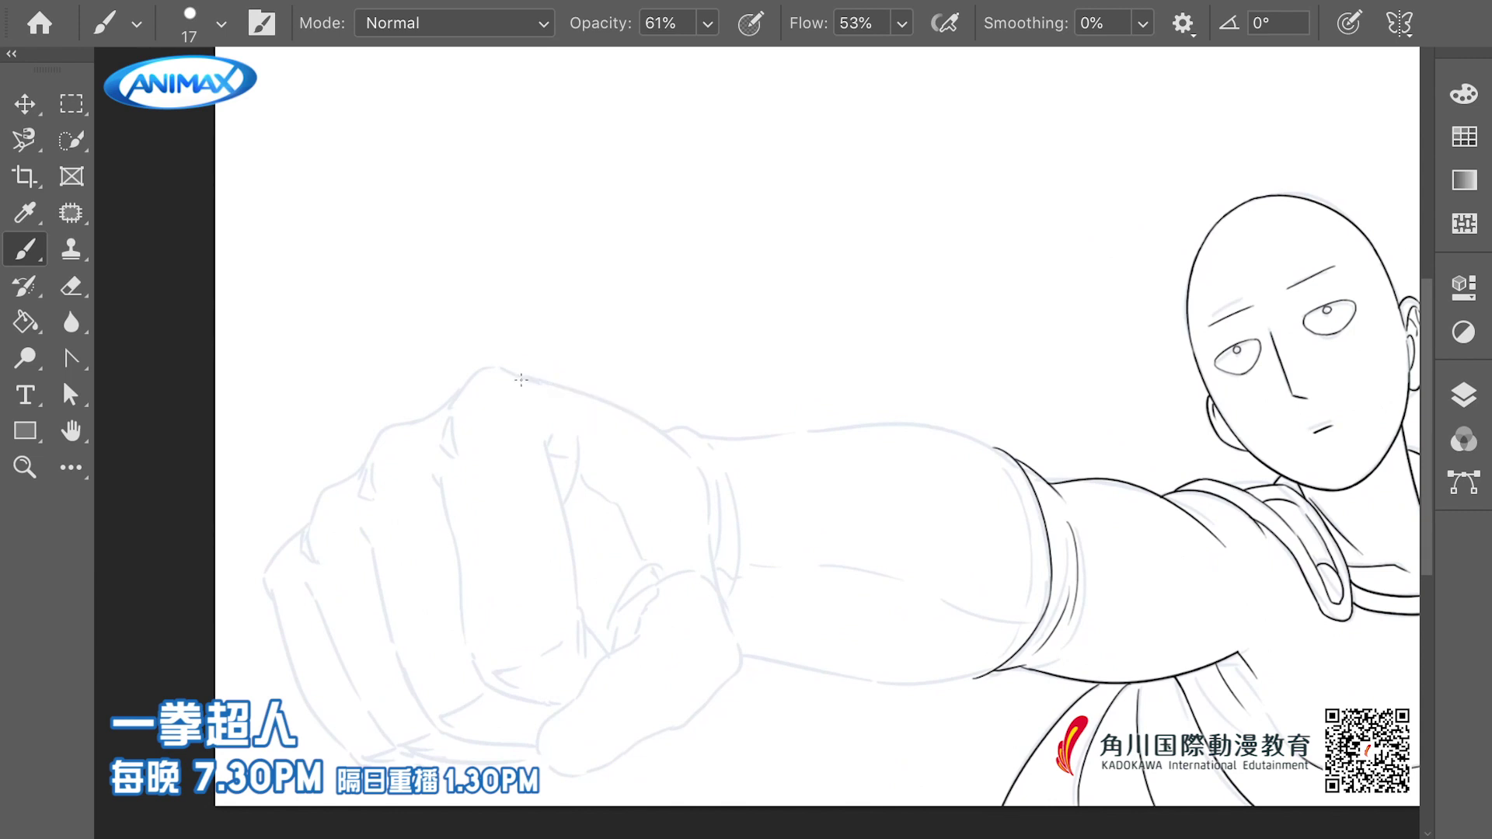
pyautogui.moveTo(511, 375); pyautogui.dragTo(698, 465)
pyautogui.moveTo(591, 435); pyautogui.dragTo(618, 418)
pyautogui.moveTo(484, 379); pyautogui.dragTo(552, 363)
pyautogui.hotkey('ctrl', 'z')
pyautogui.moveTo(489, 406)
pyautogui.mouseDown()
pyautogui.moveTo(556, 400)
pyautogui.moveTo(468, 427)
pyautogui.mouseUp()
pyautogui.hotkey('ctrl', 'z')
pyautogui.moveTo(466, 469); pyautogui.dragTo(495, 433)
pyautogui.moveTo(425, 476); pyautogui.dragTo(400, 544)
pyautogui.scroll(-1, 416, 513)
pyautogui.hscroll(1, 549, 418)
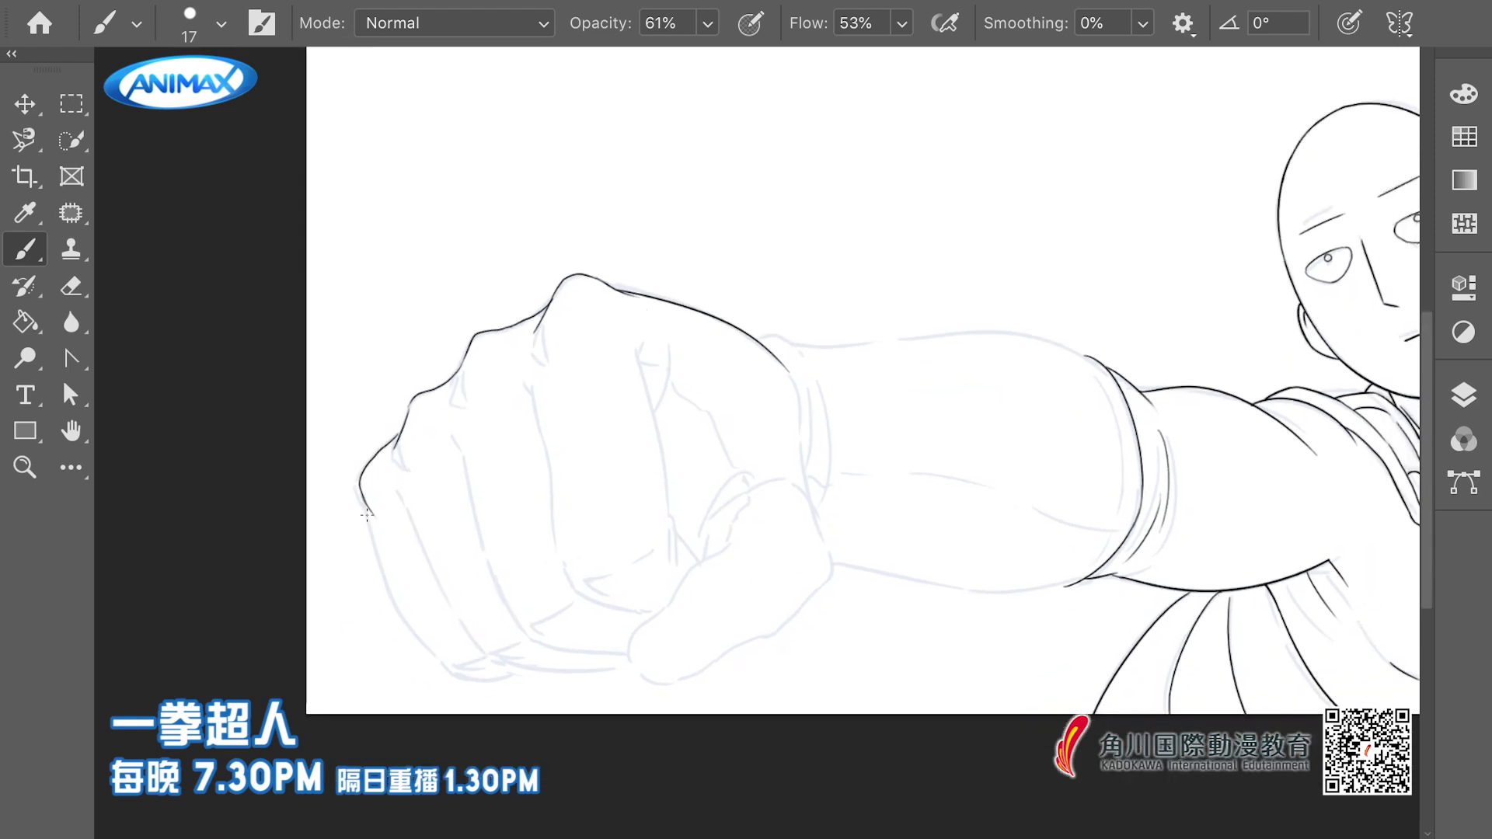
# Ink both long sides of the index finger, its curled lower end and the small fold next to the thumb
pyautogui.hscroll(1, 529, 468)
pyautogui.scroll(1, 529, 467)
pyautogui.moveTo(511, 405)
pyautogui.mouseDown()
pyautogui.moveTo(535, 509)
pyautogui.moveTo(598, 614)
pyautogui.moveTo(634, 619)
pyautogui.mouseUp()
pyautogui.moveTo(622, 357); pyautogui.dragTo(640, 428)
pyautogui.moveTo(638, 425); pyautogui.dragTo(657, 558)
pyautogui.press('super+z')
pyautogui.moveTo(640, 424)
pyautogui.mouseDown()
pyautogui.moveTo(653, 539)
pyautogui.moveTo(661, 505)
pyautogui.moveTo(643, 566)
pyautogui.mouseUp()
pyautogui.moveTo(641, 530); pyautogui.dragTo(668, 563)
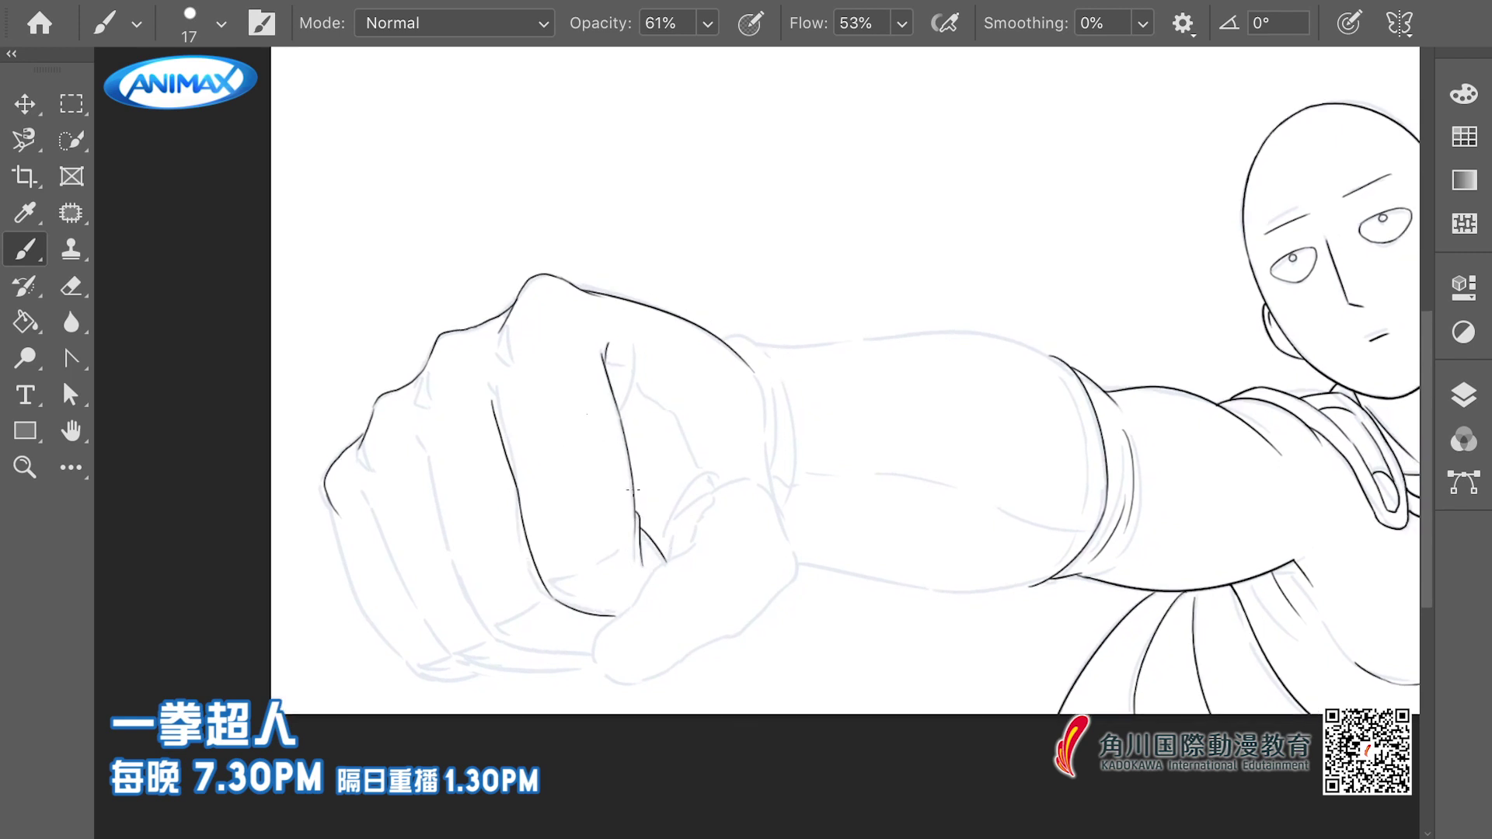
# Ink the joint crease across the index finger's lower end and the short fold beside its upper inner edge
pyautogui.moveTo(583, 546); pyautogui.dragTo(595, 562)
pyautogui.moveTo(571, 604); pyautogui.dragTo(637, 560)
pyautogui.moveTo(639, 407)
pyautogui.mouseDown()
pyautogui.moveTo(623, 461)
pyautogui.moveTo(659, 466)
pyautogui.mouseUp()
pyautogui.press('super+z')
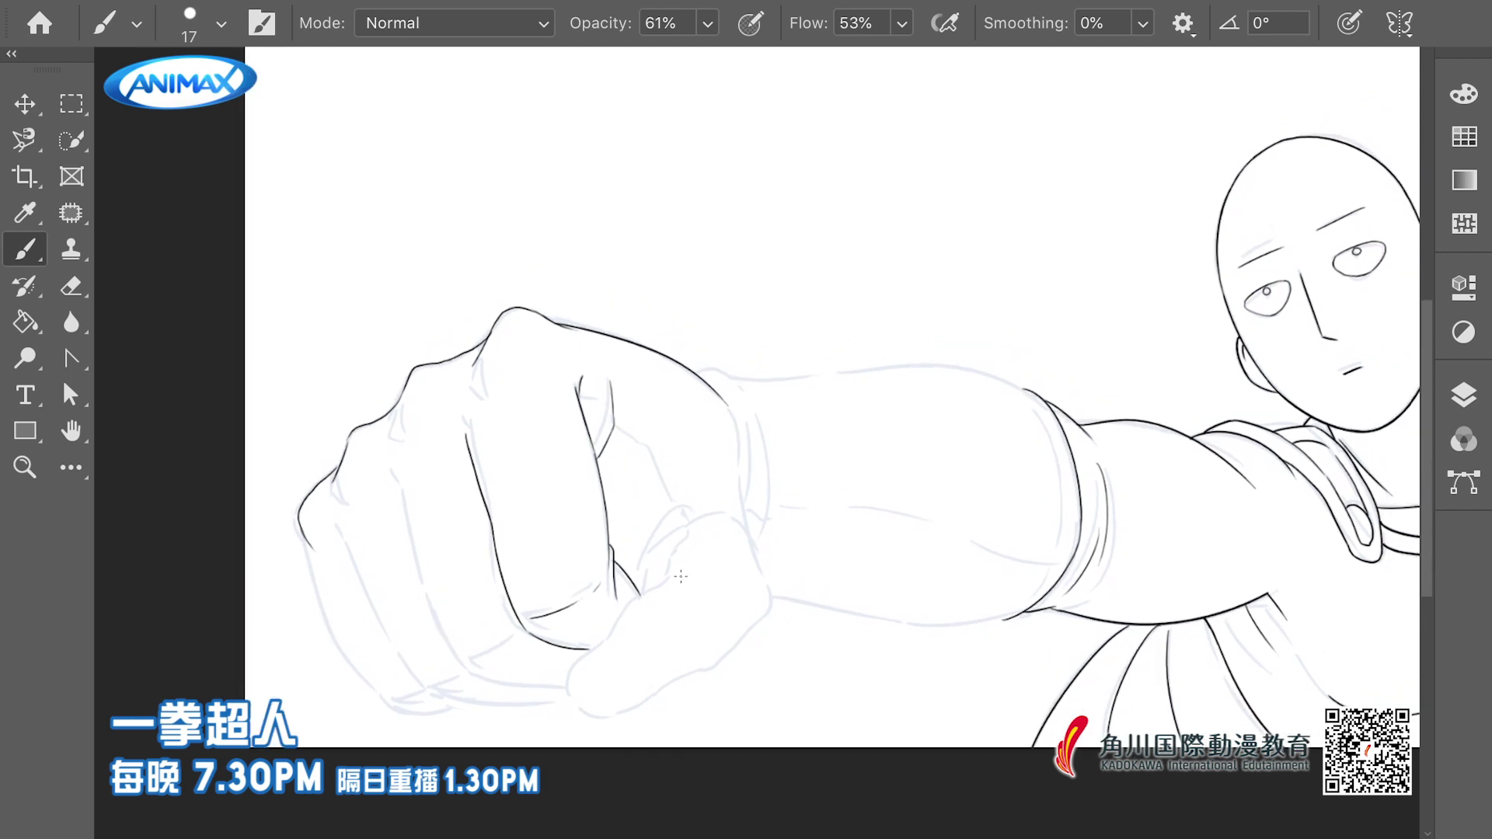
# Ink the full contour of the thumb and the side of the hand running down from the wrist
pyautogui.moveTo(632, 599)
pyautogui.mouseDown()
pyautogui.moveTo(571, 688)
pyautogui.moveTo(625, 715)
pyautogui.mouseUp()
pyautogui.scroll(1, 748, 530)
pyautogui.moveTo(742, 436)
pyautogui.mouseDown()
pyautogui.moveTo(776, 618)
pyautogui.moveTo(771, 604)
pyautogui.mouseUp()
pyautogui.moveTo(786, 571); pyautogui.dragTo(734, 642)
pyautogui.press('super+z')
pyautogui.moveTo(644, 686); pyautogui.dragTo(727, 644)
pyautogui.scroll(1, 608, 421)
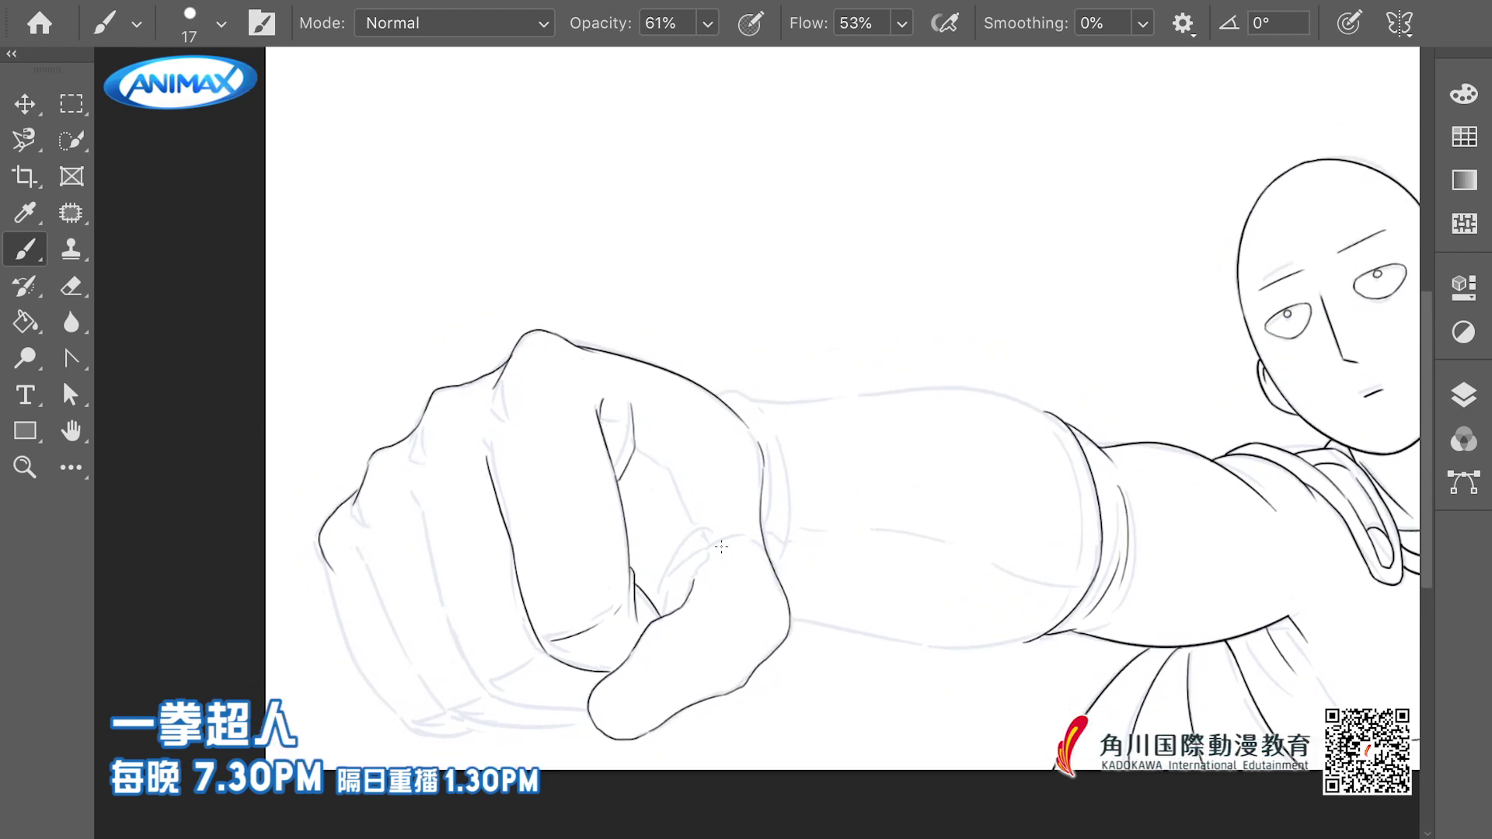
# Ink the glove folds above the thumb and the wavy inner palm line between the thumb and index finger
pyautogui.moveTo(697, 559); pyautogui.dragTo(764, 552)
pyautogui.moveTo(670, 610)
pyautogui.mouseDown()
pyautogui.moveTo(745, 529)
pyautogui.moveTo(674, 574)
pyautogui.mouseUp()
pyautogui.scroll(1, 698, 494)
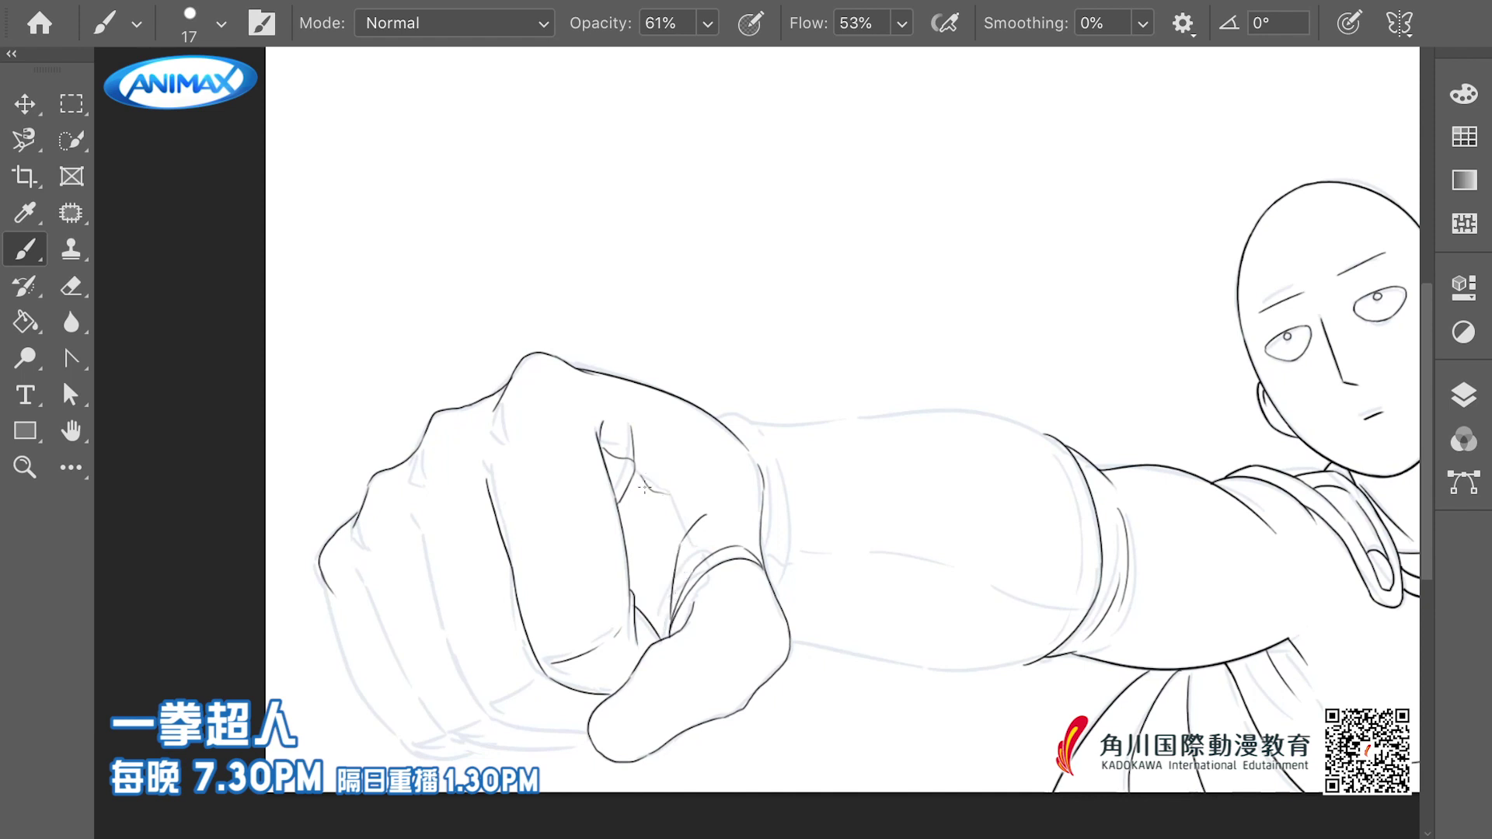
pyautogui.moveTo(698, 590); pyautogui.dragTo(693, 603)
pyautogui.scroll(-5, 726, 637)
pyautogui.scroll(5, 731, 634)
pyautogui.hotkey('ctrl', 'z')
pyautogui.moveTo(688, 492); pyautogui.dragTo(787, 442)
# Ink the middle finger's side, curled lower end and joint crease
pyautogui.moveTo(602, 676); pyautogui.dragTo(682, 682)
pyautogui.moveTo(591, 660); pyautogui.dragTo(635, 631)
pyautogui.moveTo(453, 538); pyautogui.dragTo(513, 656)
pyautogui.hotkey('ctrl', 'z')
pyautogui.moveTo(453, 539); pyautogui.dragTo(464, 551)
pyautogui.moveTo(464, 551)
pyautogui.mouseDown()
pyautogui.moveTo(519, 654)
pyautogui.moveTo(584, 698)
pyautogui.mouseUp()
pyautogui.moveTo(585, 698); pyautogui.dragTo(676, 684)
pyautogui.hotkey('ctrl', 'z')
pyautogui.scroll(-2, 574, 641)
pyautogui.moveTo(447, 560)
pyautogui.mouseDown()
pyautogui.moveTo(454, 586)
pyautogui.moveTo(582, 694)
pyautogui.mouseUp()
# Ink the ring finger's side and the little finger's outer contour, curving both along the bottom of the fist
pyautogui.scroll(-4, 561, 655)
pyautogui.scroll(6, 513, 640)
pyautogui.moveTo(503, 459); pyautogui.dragTo(513, 480)
pyautogui.moveTo(677, 794)
pyautogui.mouseDown()
pyautogui.moveTo(641, 733)
pyautogui.moveTo(600, 702)
pyautogui.mouseUp()
pyautogui.moveTo(601, 701); pyautogui.dragTo(616, 706)
pyautogui.moveTo(552, 660); pyautogui.dragTo(593, 689)
pyautogui.moveTo(743, 694); pyautogui.dragTo(762, 694)
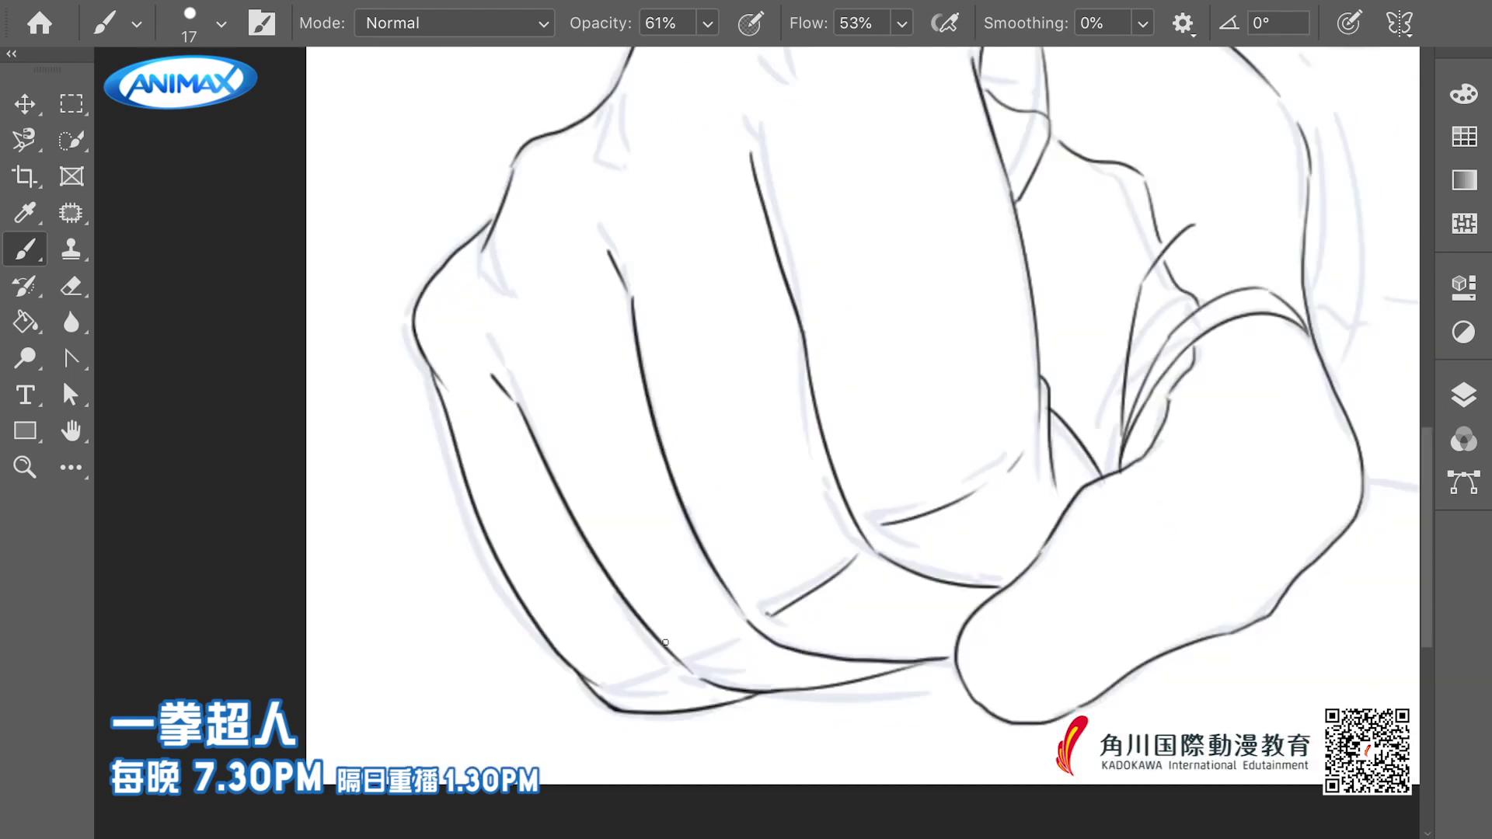
# Redraw the ring finger's contour and ink the joint creases across the middle and ring fingers
pyautogui.moveTo(672, 633); pyautogui.dragTo(628, 624)
pyautogui.hotkey('ctrl', 'z')
pyautogui.hotkey('ctrl', 'z')
pyautogui.moveTo(544, 532)
pyautogui.mouseDown()
pyautogui.moveTo(591, 616)
pyautogui.moveTo(715, 683)
pyautogui.mouseUp()
pyautogui.moveTo(716, 621)
pyautogui.mouseDown()
pyautogui.moveTo(677, 595)
pyautogui.moveTo(603, 481)
pyautogui.moveTo(665, 585)
pyautogui.moveTo(700, 611)
pyautogui.mouseUp()
pyautogui.moveTo(685, 581)
pyautogui.mouseDown()
pyautogui.moveTo(774, 519)
pyautogui.moveTo(782, 530)
pyautogui.mouseUp()
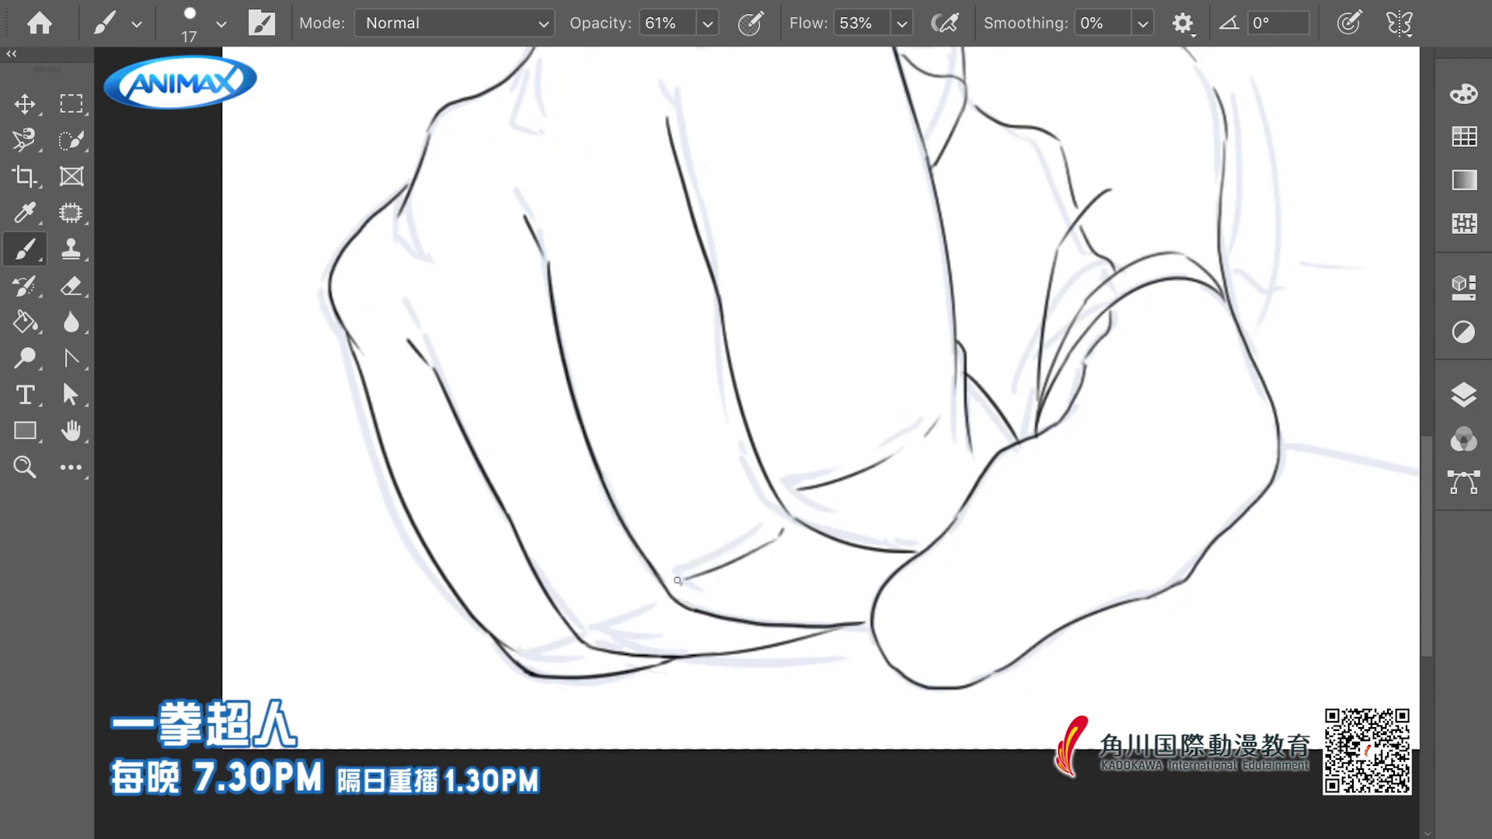
pyautogui.moveTo(600, 627); pyautogui.dragTo(658, 604)
pyautogui.moveTo(610, 675)
pyautogui.mouseDown()
pyautogui.moveTo(810, 656)
pyautogui.moveTo(791, 661)
pyautogui.mouseUp()
pyautogui.hotkey('ctrl', 'z')
pyautogui.moveTo(842, 630)
pyautogui.mouseDown()
pyautogui.moveTo(734, 652)
pyautogui.moveTo(835, 644)
pyautogui.mouseUp()
pyautogui.hotkey('ctrl', 'z')
pyautogui.moveTo(734, 652)
pyautogui.mouseDown()
pyautogui.moveTo(868, 623)
pyautogui.moveTo(776, 664)
pyautogui.moveTo(766, 653)
pyautogui.mouseUp()
pyautogui.hotkey('ctrl', 'z')
pyautogui.hotkey('ctrl', 'z')
pyautogui.hotkey('ctrl', 'z')
# Lasso the fist's line art, warp it slightly to refine the hand's shape, and deselect it
pyautogui.scroll(-8, 744, 651)
pyautogui.scroll(3, 616, 599)
pyautogui.press('l')
pyautogui.moveTo(709, 333); pyautogui.dragTo(911, 381)
pyautogui.hotkey('ctrl', 't')
pyautogui.click(750, 237)
pyautogui.moveTo(544, 509); pyautogui.dragTo(537, 525)
pyautogui.moveTo(503, 587); pyautogui.dragTo(499, 601)
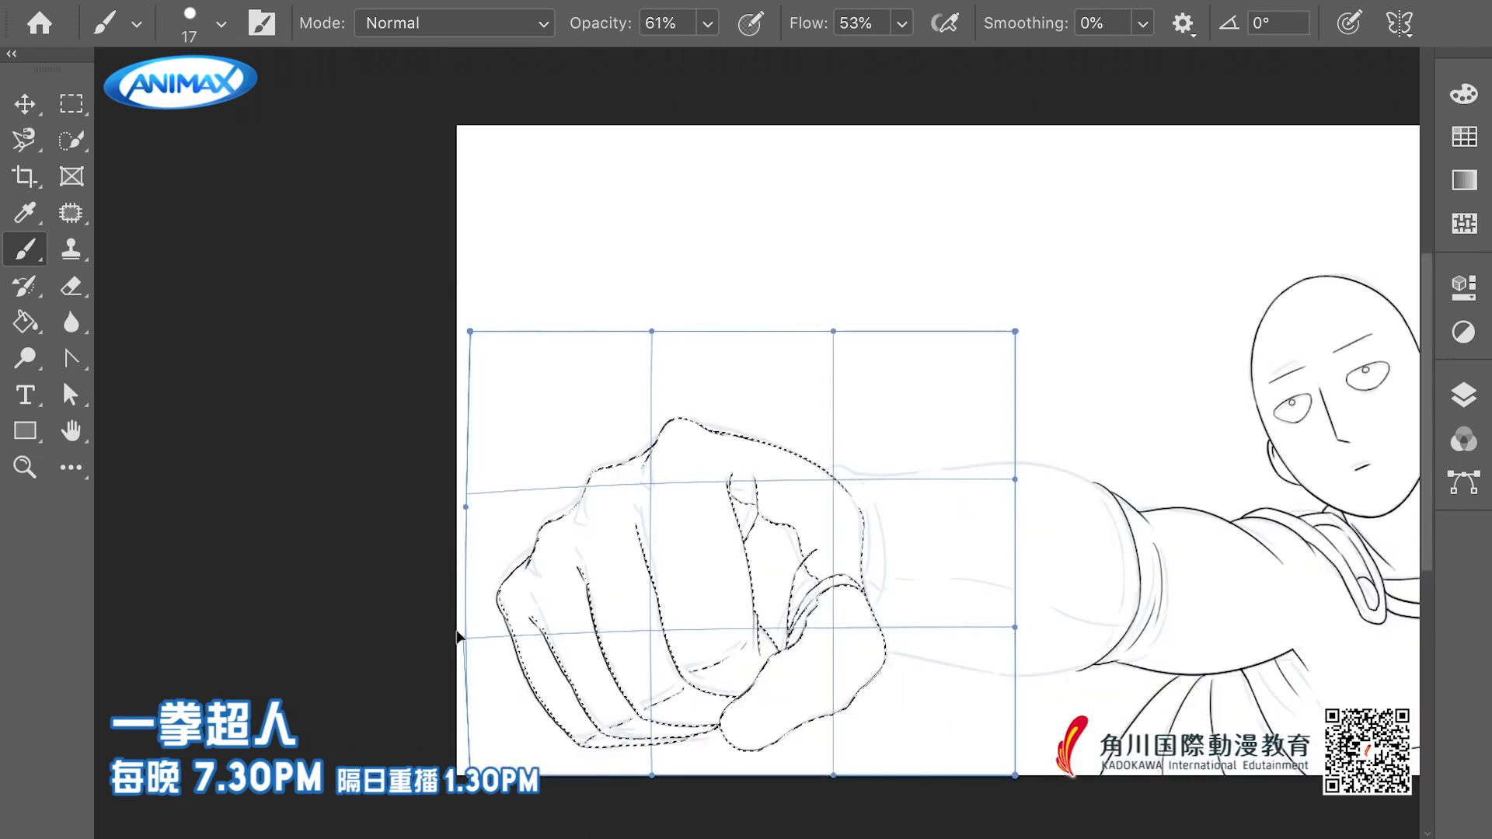
pyautogui.moveTo(638, 736); pyautogui.dragTo(643, 729)
pyautogui.moveTo(833, 332); pyautogui.dragTo(838, 319)
pyautogui.moveTo(652, 331); pyautogui.dragTo(636, 333)
pyautogui.moveTo(835, 476); pyautogui.dragTo(839, 477)
pyautogui.moveTo(647, 474); pyautogui.dragTo(642, 477)
pyautogui.press('Return')
pyautogui.hotkey('ctrl', 'd')
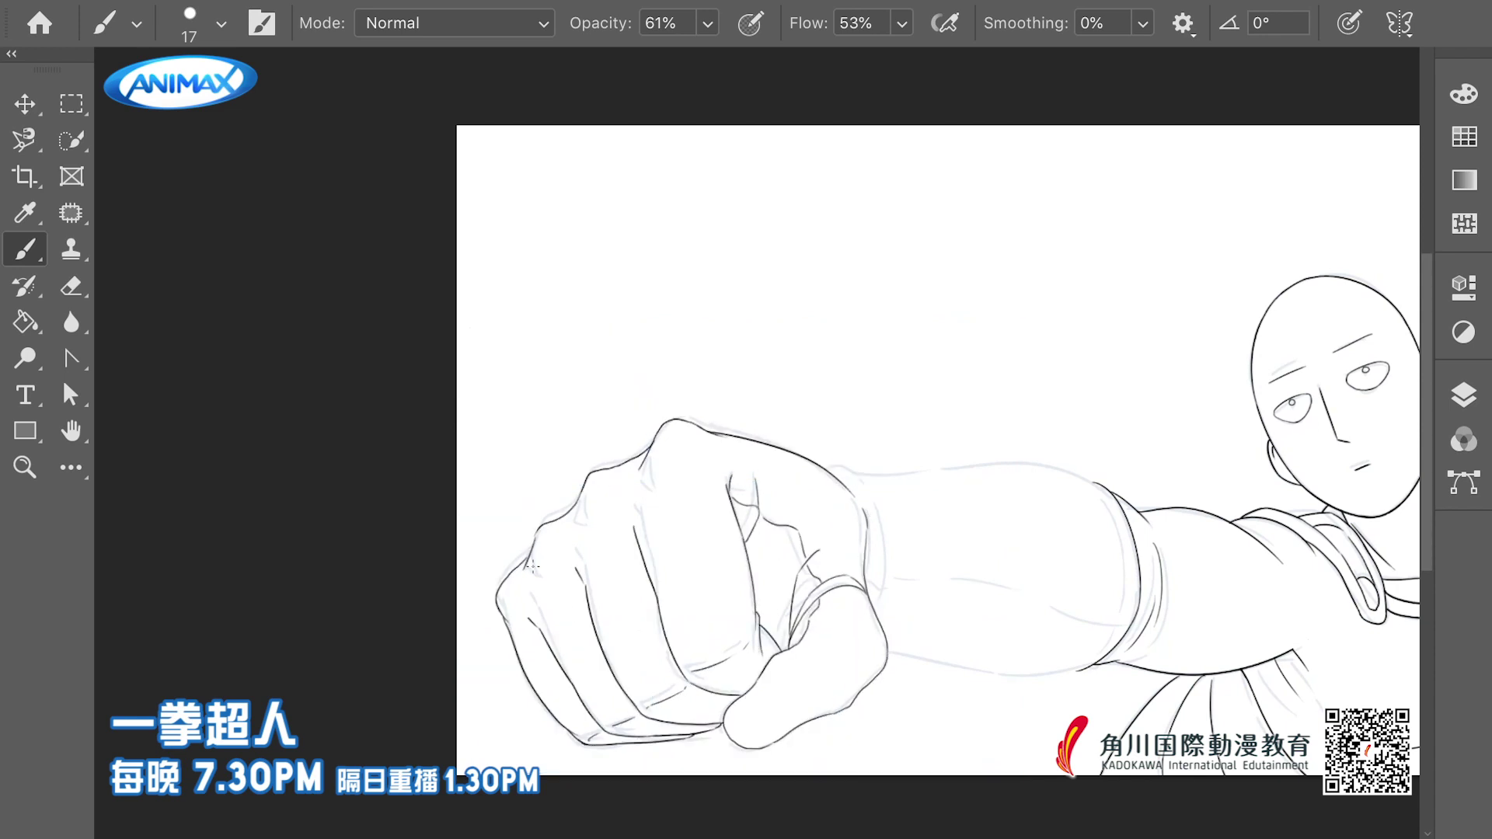
# Ink the gloved forearm's upper contour from the wrist to the cuff
pyautogui.scroll(5, 593, 670)
pyautogui.scroll(-5, 501, 559)
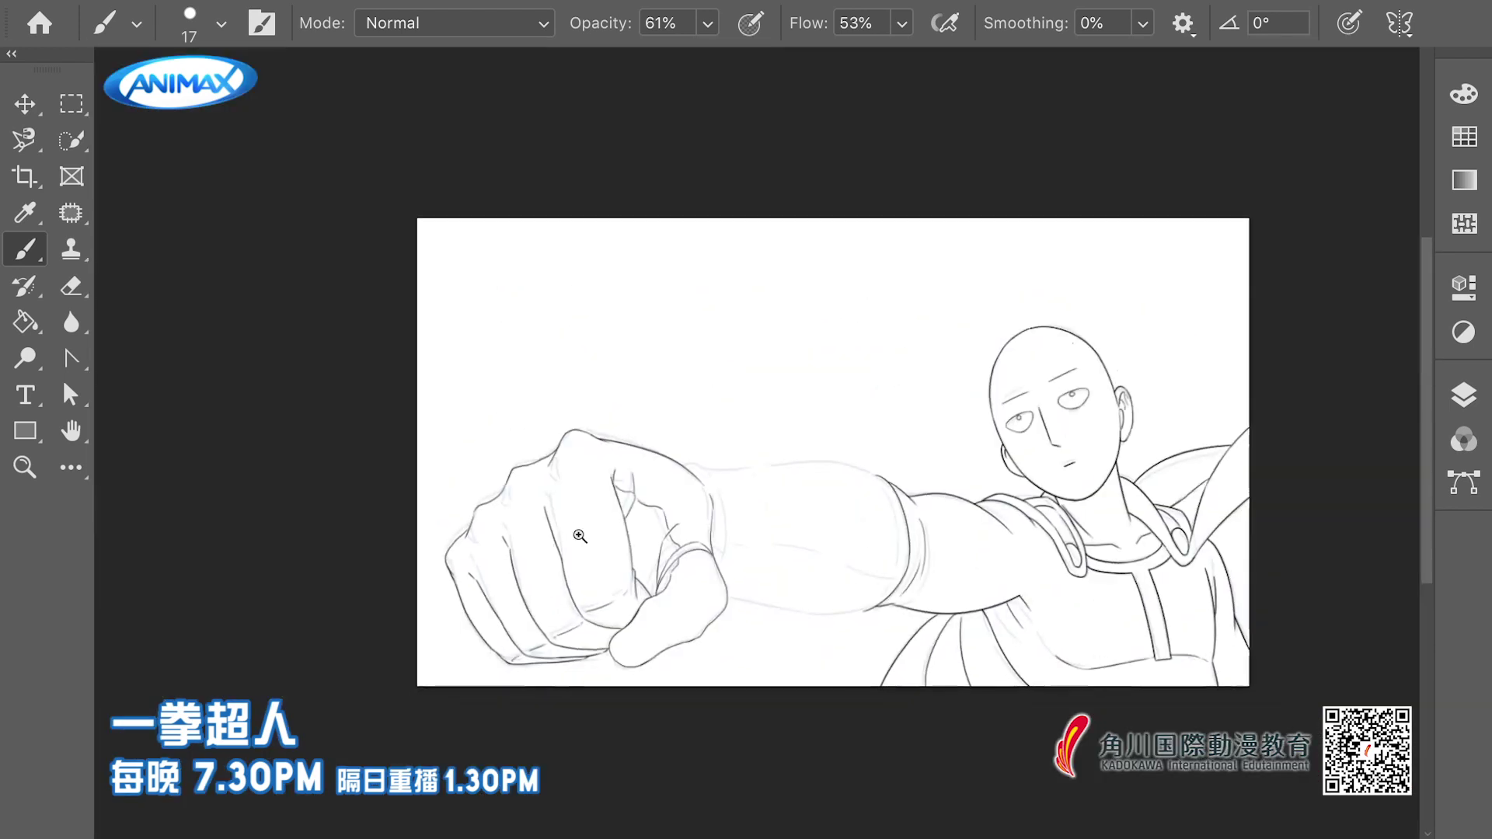
pyautogui.scroll(2, 580, 536)
pyautogui.moveTo(550, 473)
pyautogui.mouseDown()
pyautogui.moveTo(746, 470)
pyautogui.moveTo(797, 502)
pyautogui.moveTo(793, 521)
pyautogui.mouseUp()
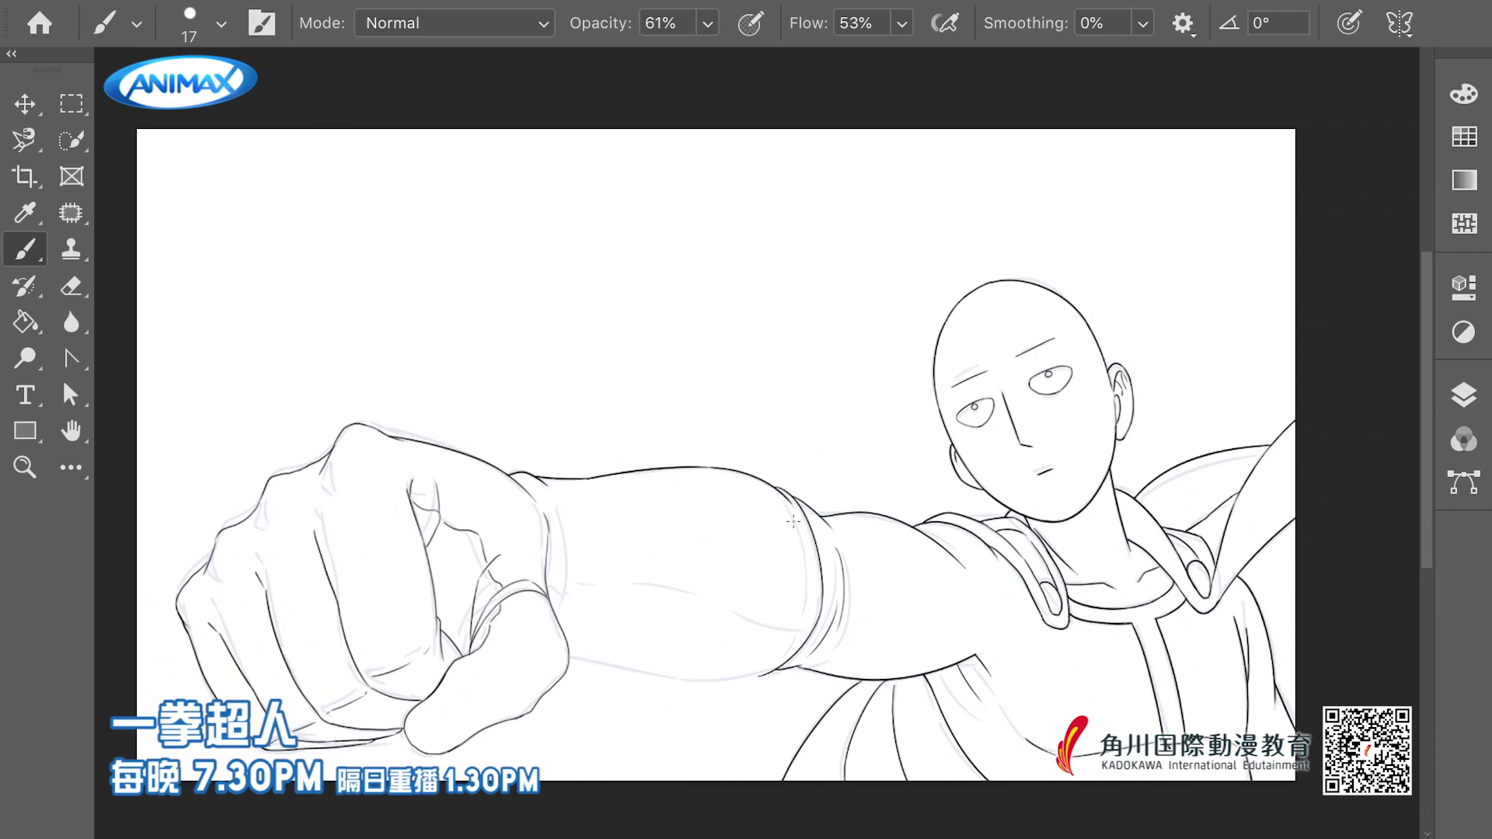
pyautogui.scroll(3, 787, 478)
pyautogui.scroll(-5, 739, 497)
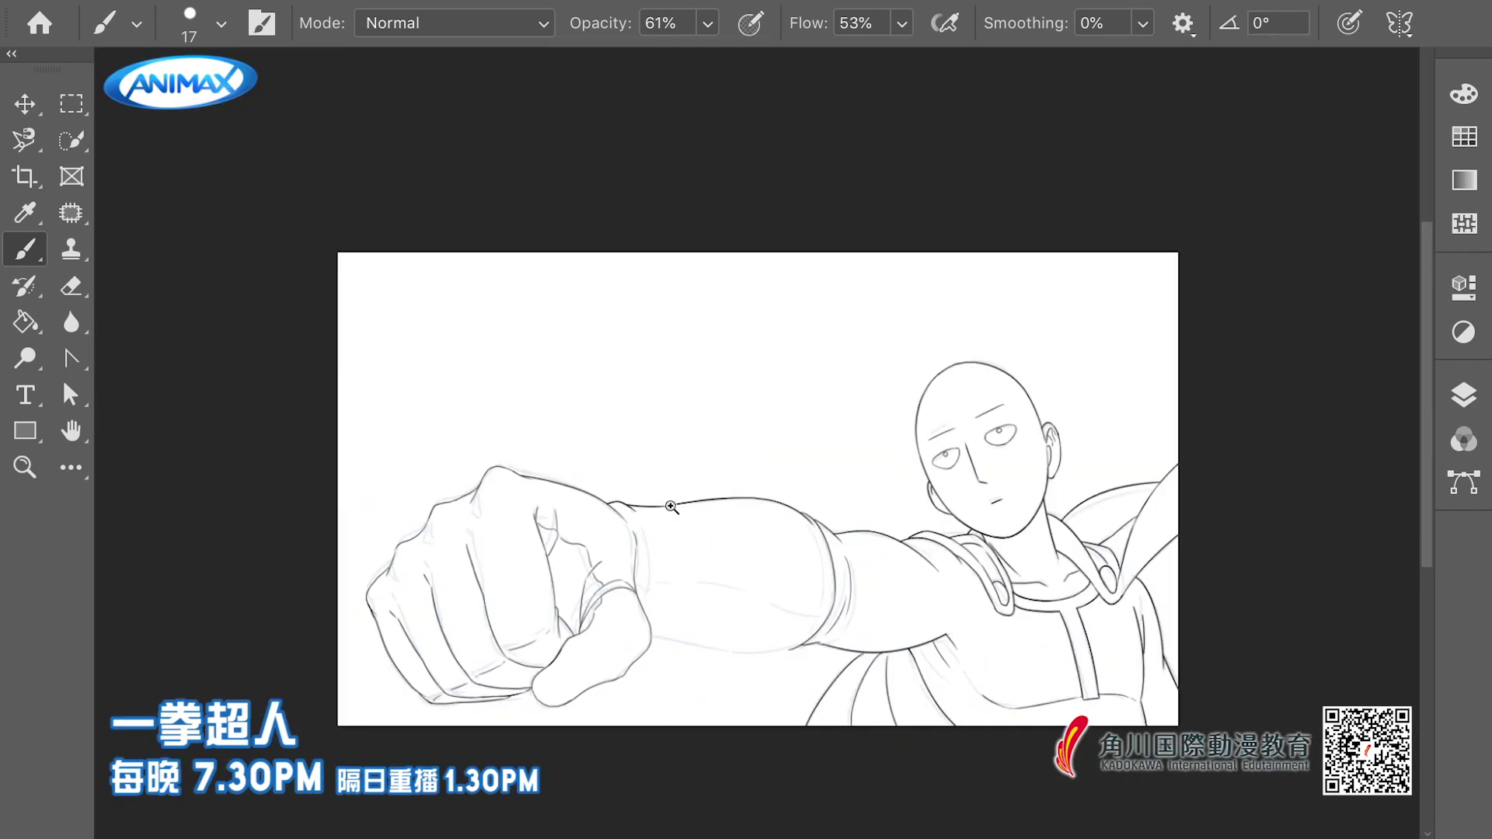
pyautogui.scroll(2, 738, 509)
# Ink the gloved forearm's lower contour from the thumb base to the cuff, redrawing it until the curve is smooth
pyautogui.moveTo(589, 679); pyautogui.dragTo(790, 700)
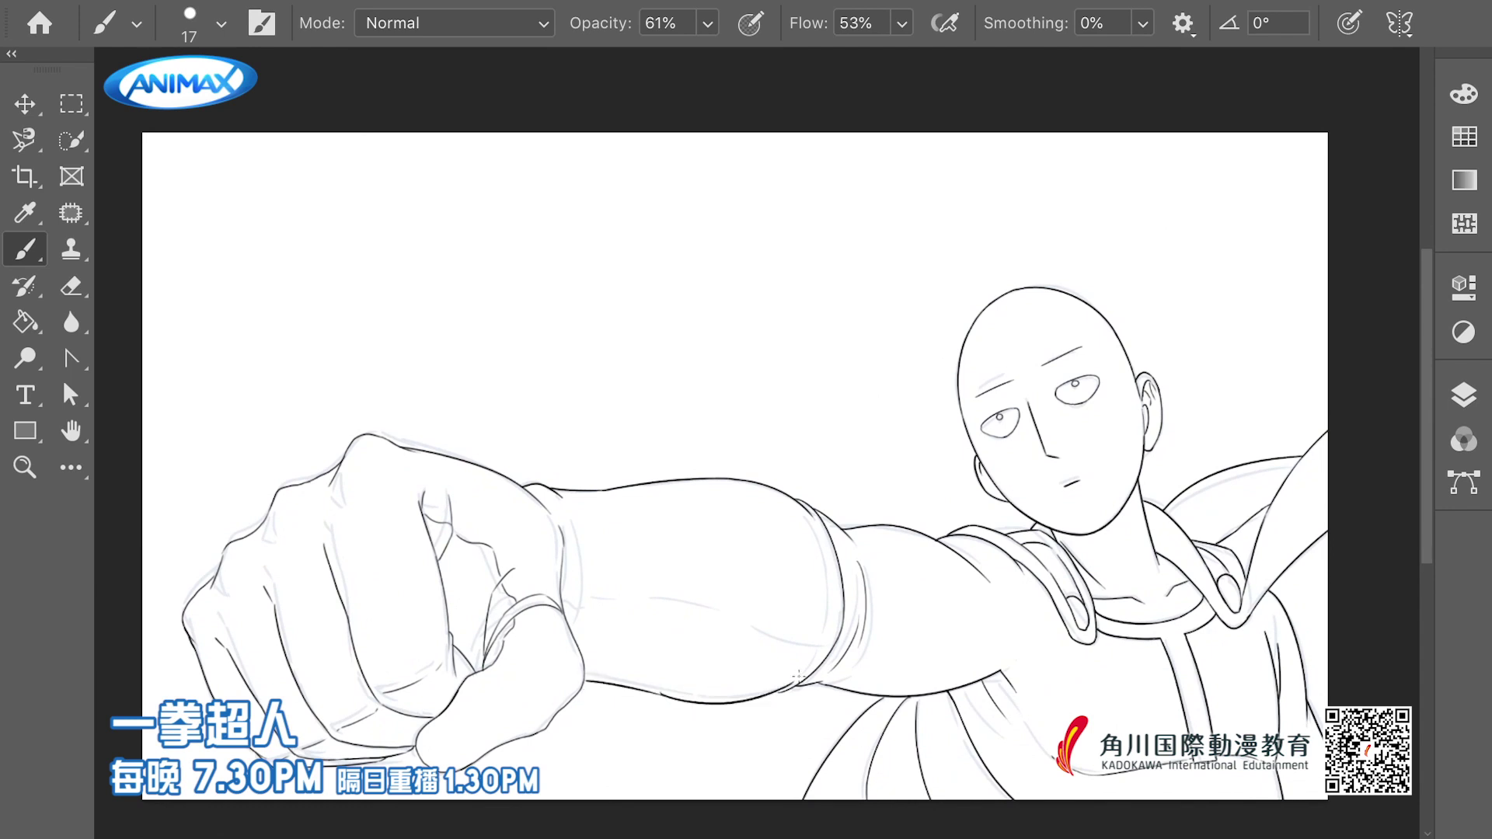
pyautogui.scroll(-5, 702, 667)
pyautogui.scroll(4, 702, 666)
pyautogui.hotkey('ctrl', 'z')
pyautogui.moveTo(596, 670); pyautogui.dragTo(777, 690)
pyautogui.hotkey('ctrl', 'z')
pyautogui.scroll(5, 699, 678)
pyautogui.moveTo(655, 709)
pyautogui.mouseDown()
pyautogui.moveTo(773, 738)
pyautogui.moveTo(689, 720)
pyautogui.mouseUp()
pyautogui.hotkey('ctrl', 'z')
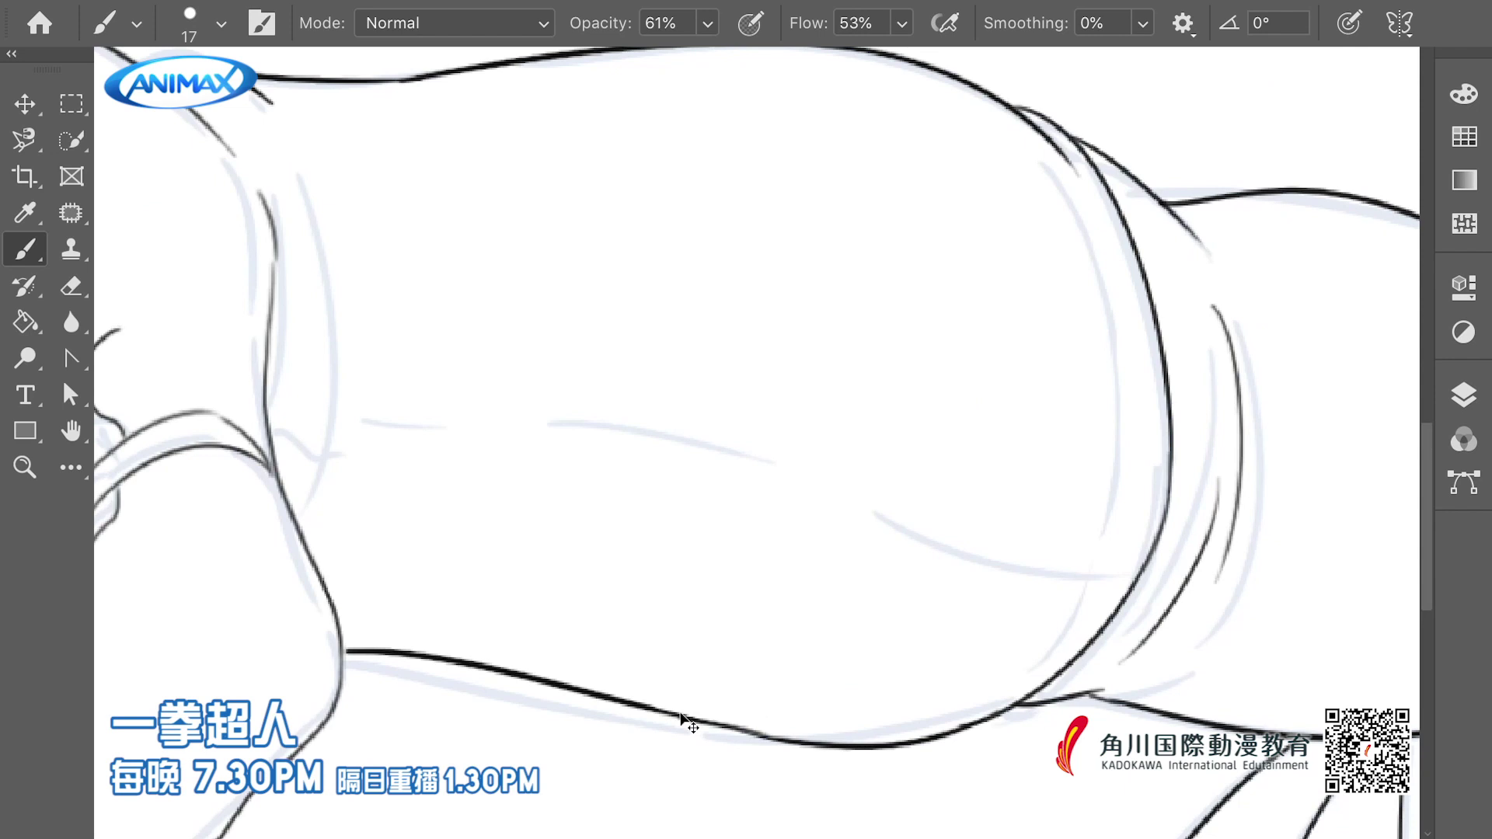
pyautogui.hotkey('ctrl', 'z')
# Ink a second curved line just inside the glove's cuff edge to give the cuff thickness
pyautogui.scroll(-5, 816, 746)
pyautogui.hscroll(1, 776, 669)
pyautogui.scroll(2, 808, 661)
pyautogui.hotkey('ctrl', 'z')
pyautogui.moveTo(798, 579)
pyautogui.mouseDown()
pyautogui.moveTo(800, 731)
pyautogui.moveTo(755, 773)
pyautogui.mouseUp()
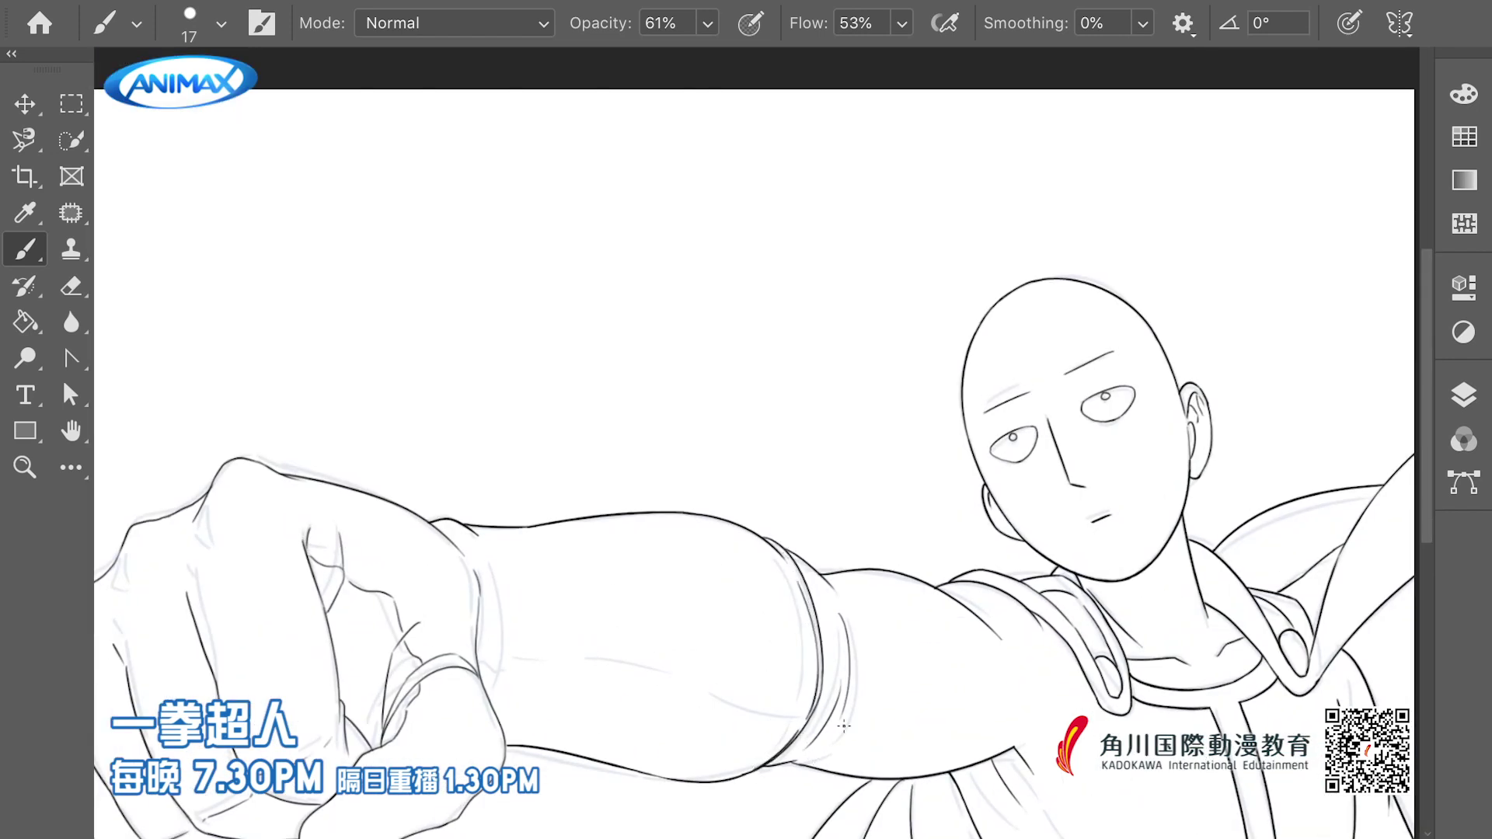
# Ink the curved glove folds around the wrist behind the thumb
pyautogui.scroll(-4, 805, 721)
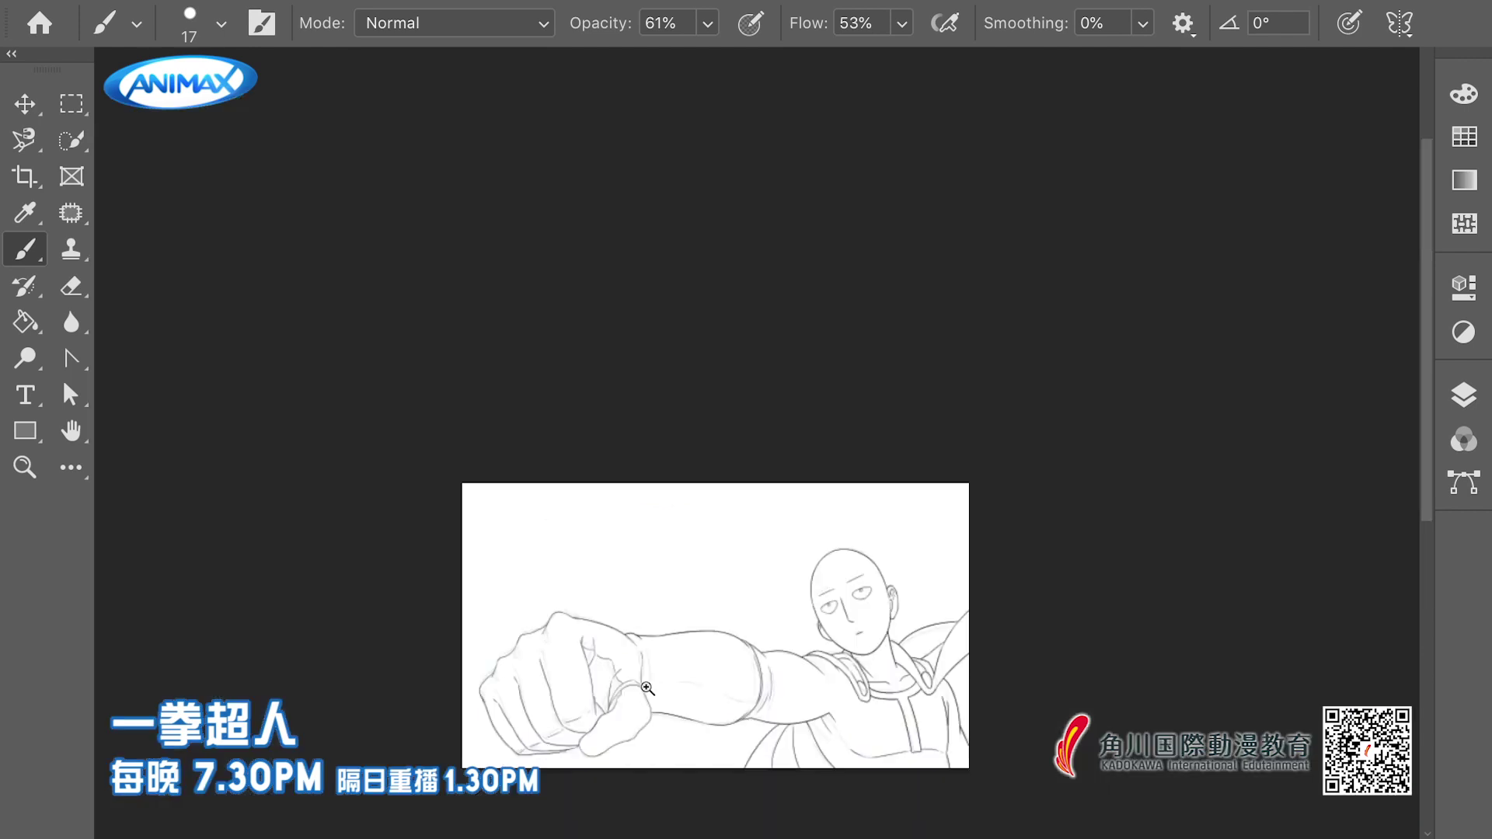
pyautogui.scroll(3, 684, 712)
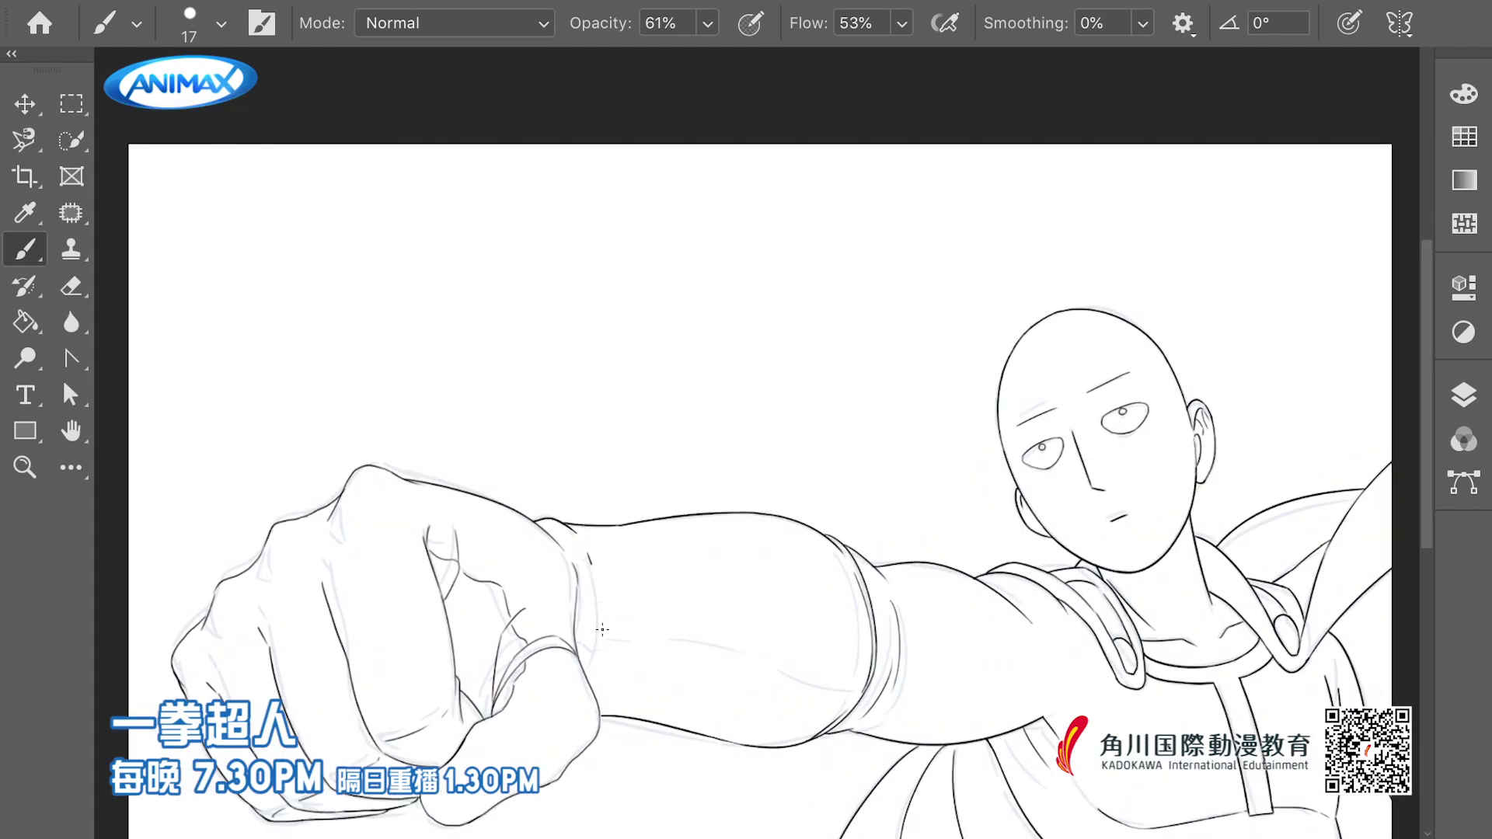
pyautogui.scroll(2, 582, 684)
pyautogui.moveTo(592, 717); pyautogui.dragTo(610, 705)
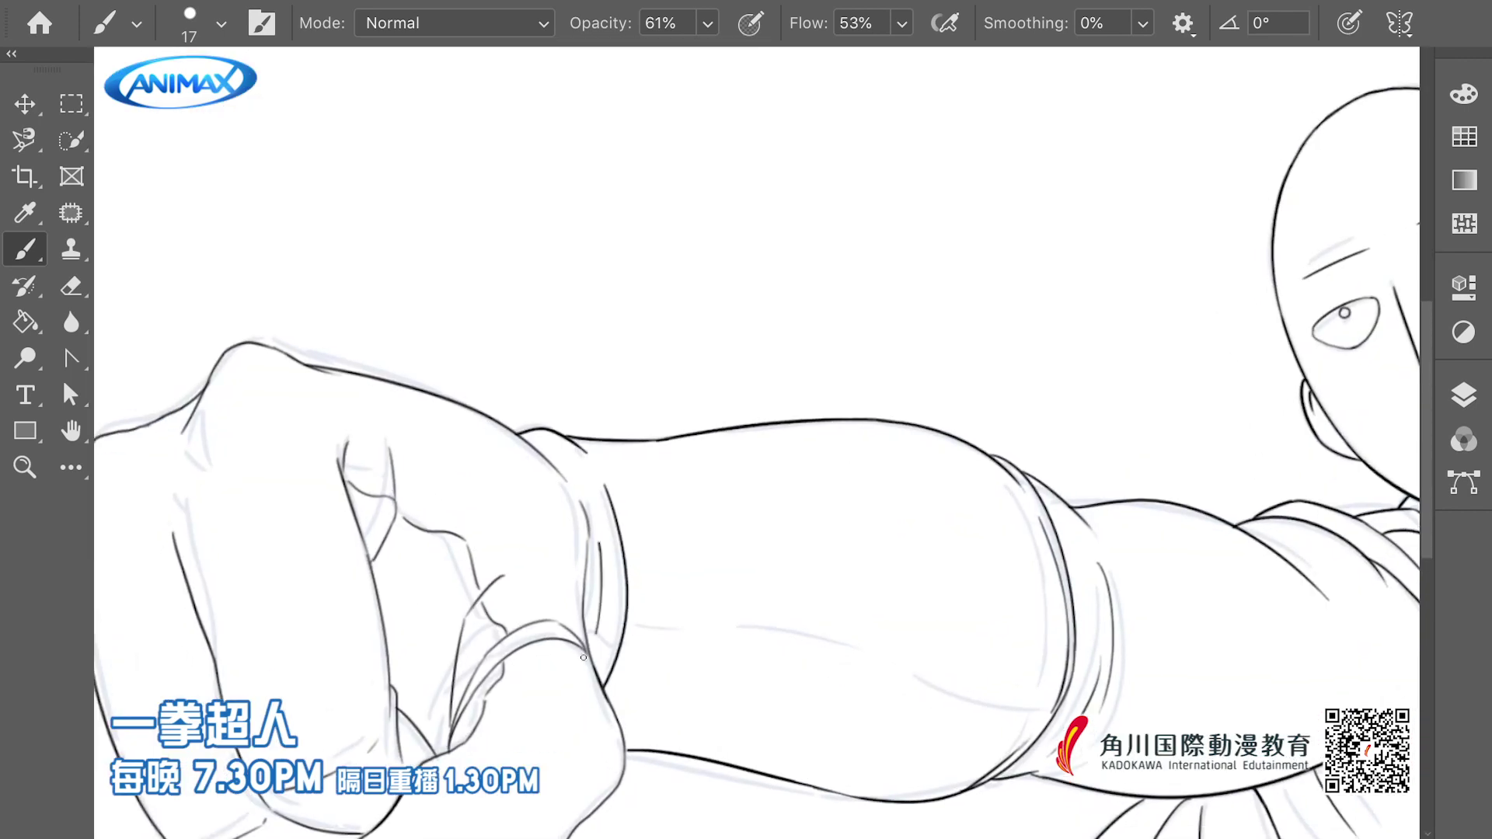
pyautogui.moveTo(665, 636)
pyautogui.mouseDown()
pyautogui.moveTo(655, 606)
pyautogui.moveTo(602, 635)
pyautogui.mouseUp()
# Ink the long crease lines running along the middle of the gloved forearm toward the cuff
pyautogui.moveTo(673, 612)
pyautogui.mouseDown()
pyautogui.moveTo(609, 601)
pyautogui.moveTo(706, 606)
pyautogui.mouseUp()
pyautogui.moveTo(755, 622)
pyautogui.mouseDown()
pyautogui.moveTo(730, 618)
pyautogui.moveTo(785, 642)
pyautogui.mouseUp()
pyautogui.hotkey('ctrl', 'z')
pyautogui.moveTo(660, 593)
pyautogui.mouseDown()
pyautogui.moveTo(798, 651)
pyautogui.moveTo(896, 661)
pyautogui.mouseUp()
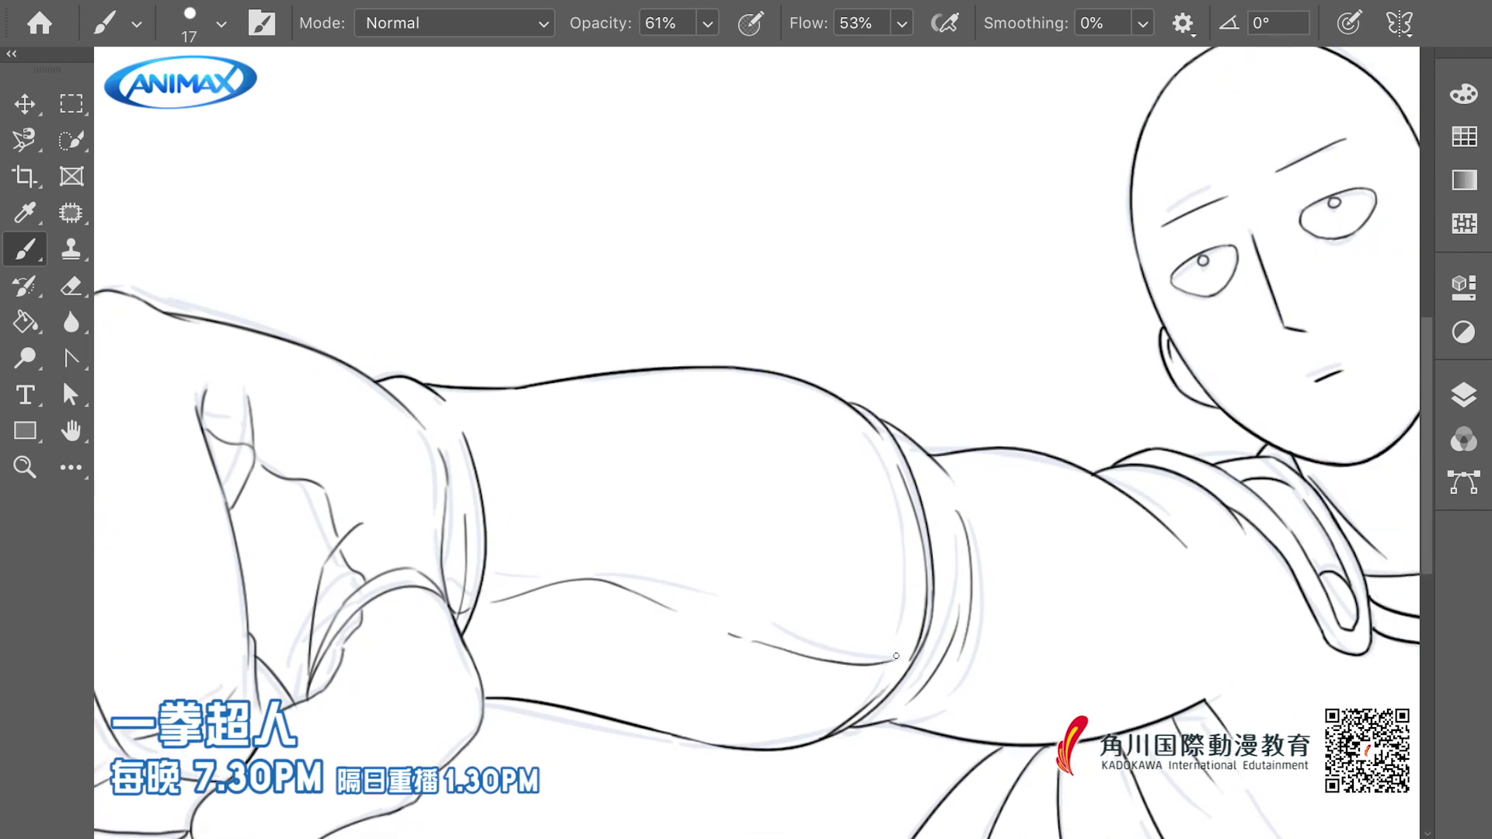
# Touch up the line art on the gloved forearm's crease and the face, and hide the blue sketch
pyautogui.scroll(-1, 745, 597)
pyautogui.moveTo(796, 686); pyautogui.dragTo(726, 676)
pyautogui.moveTo(932, 570); pyautogui.dragTo(818, 516)
pyautogui.scroll(3, 830, 511)
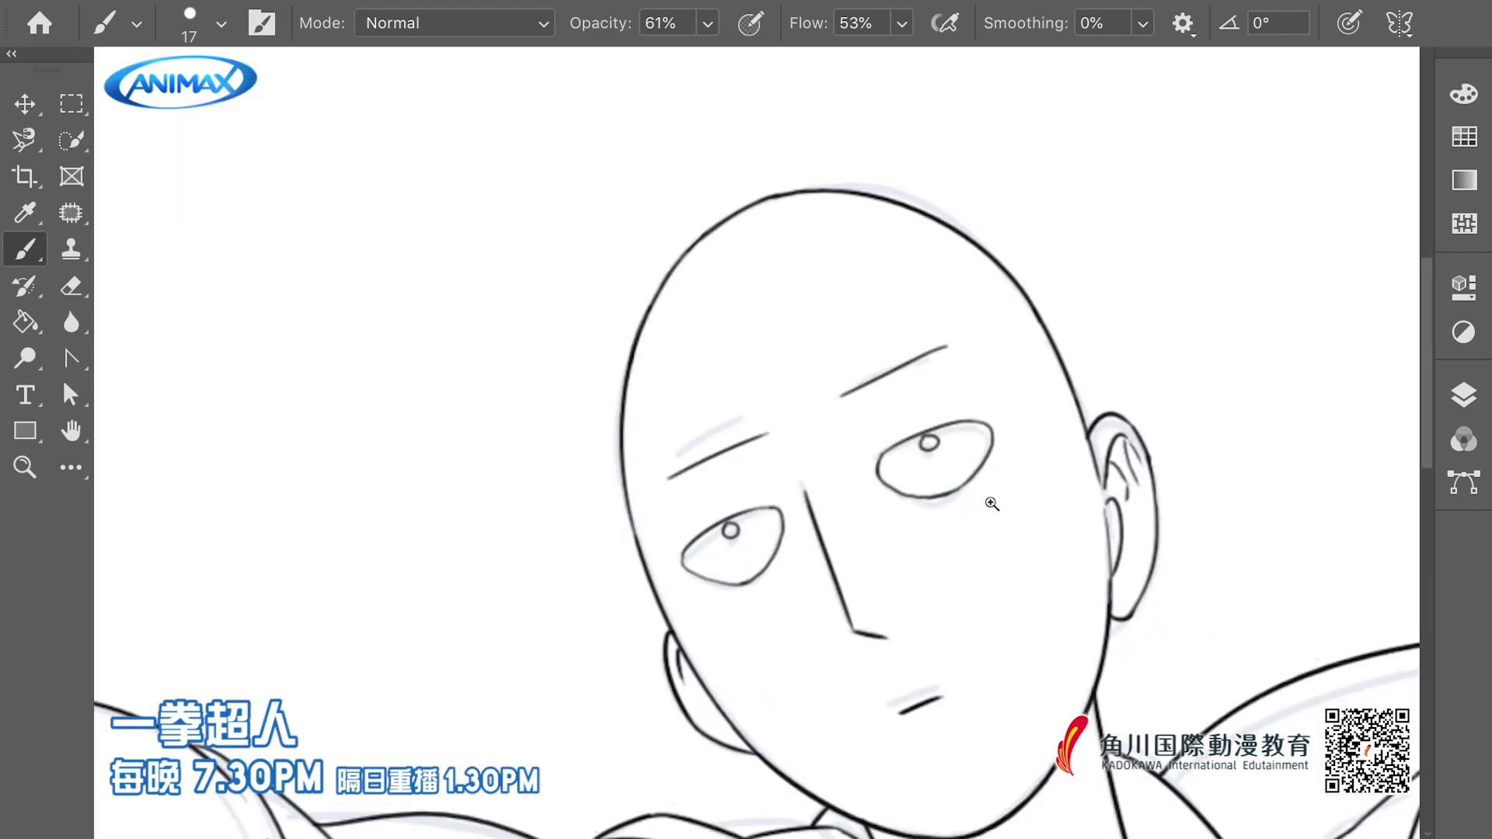
pyautogui.scroll(-1, 935, 593)
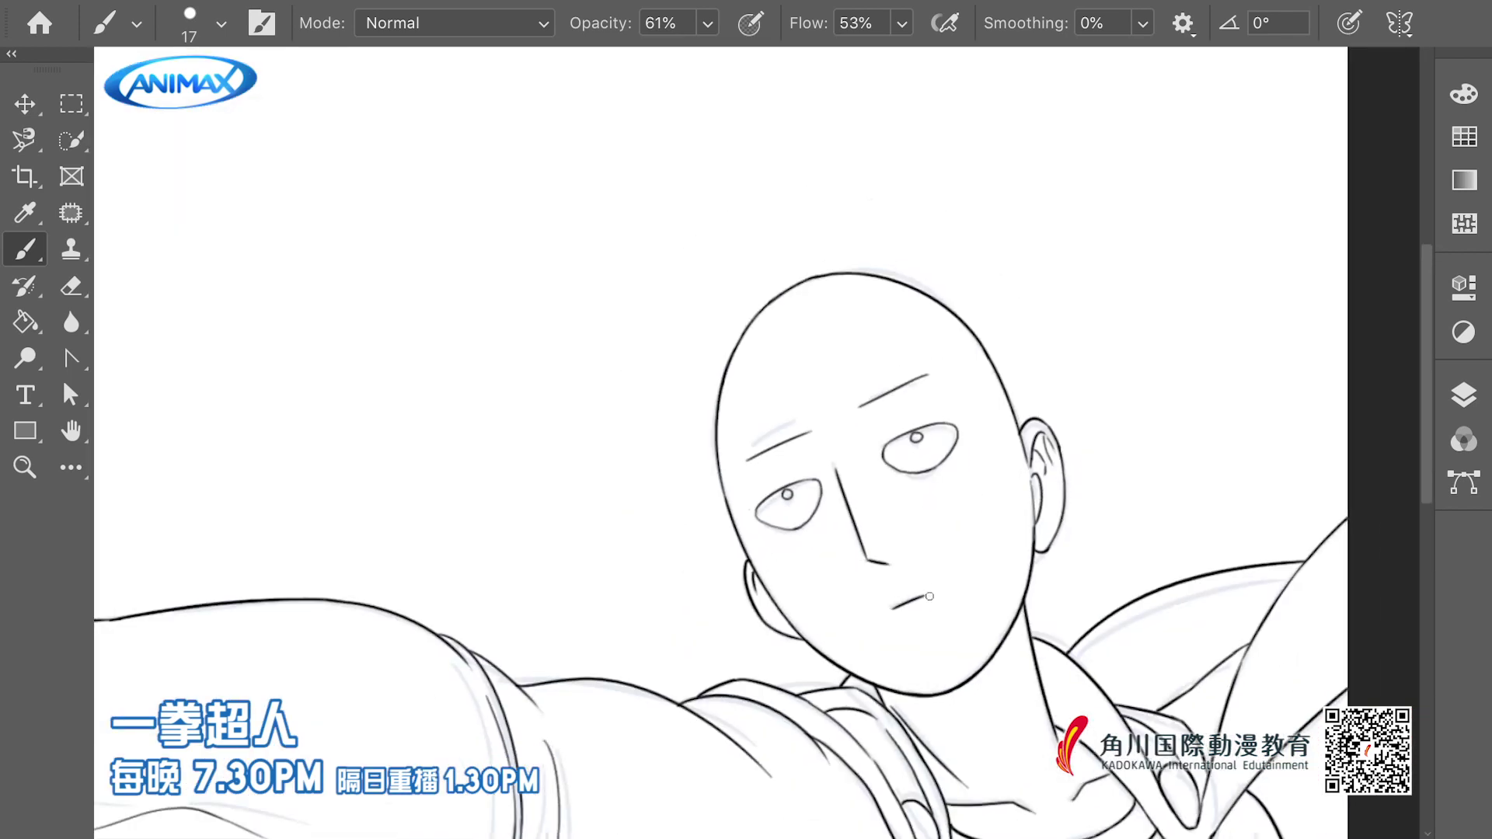
pyautogui.moveTo(754, 508); pyautogui.dragTo(810, 476)
pyautogui.scroll(-5, 805, 517)
pyautogui.scroll(1, 774, 511)
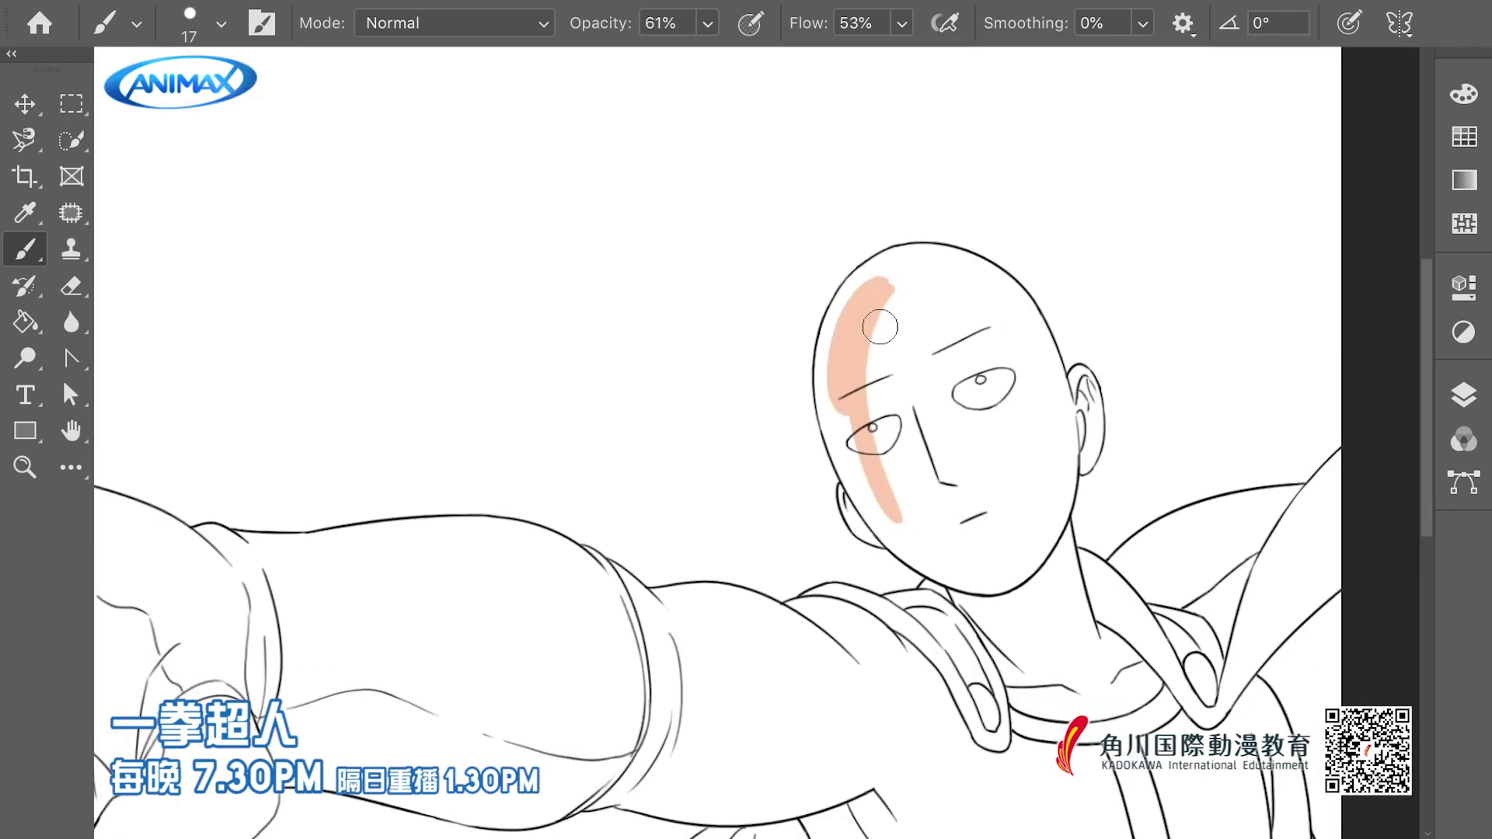
# Paint flat peach skin colour over the head, ears, neck and upper chest beneath the line art
pyautogui.moveTo(881, 327)
pyautogui.mouseDown()
pyautogui.moveTo(845, 399)
pyautogui.moveTo(839, 367)
pyautogui.moveTo(903, 600)
pyautogui.moveTo(890, 597)
pyautogui.moveTo(902, 628)
pyautogui.mouseUp()
pyautogui.click(917, 539)
pyautogui.moveTo(1012, 639)
pyautogui.mouseDown()
pyautogui.moveTo(833, 518)
pyautogui.moveTo(936, 577)
pyautogui.mouseUp()
pyautogui.moveTo(853, 571); pyautogui.dragTo(905, 615)
pyautogui.moveTo(824, 288); pyautogui.dragTo(841, 582)
pyautogui.moveTo(691, 226)
pyautogui.mouseDown()
pyautogui.moveTo(1012, 226)
pyautogui.moveTo(1105, 347)
pyautogui.moveTo(1146, 505)
pyautogui.mouseUp()
pyautogui.moveTo(1162, 478)
pyautogui.mouseDown()
pyautogui.moveTo(1097, 360)
pyautogui.moveTo(1086, 466)
pyautogui.moveTo(1151, 420)
pyautogui.moveTo(1117, 509)
pyautogui.mouseUp()
pyautogui.moveTo(1050, 542); pyautogui.dragTo(1062, 279)
pyautogui.moveTo(1104, 222); pyautogui.dragTo(1053, 420)
pyautogui.moveTo(1099, 382)
pyautogui.mouseDown()
pyautogui.moveTo(1126, 440)
pyautogui.moveTo(1119, 487)
pyautogui.moveTo(1158, 622)
pyautogui.moveTo(1065, 420)
pyautogui.moveTo(893, 536)
pyautogui.moveTo(884, 527)
pyautogui.moveTo(949, 614)
pyautogui.moveTo(1104, 467)
pyautogui.moveTo(1227, 549)
pyautogui.moveTo(1135, 630)
pyautogui.moveTo(1236, 619)
pyautogui.moveTo(943, 480)
pyautogui.moveTo(1010, 519)
pyautogui.moveTo(1135, 545)
pyautogui.moveTo(1123, 593)
pyautogui.moveTo(1197, 560)
pyautogui.mouseUp()
pyautogui.scroll(-3, 868, 535)
pyautogui.scroll(3, 803, 57)
pyautogui.moveTo(803, 57)
pyautogui.mouseDown()
pyautogui.moveTo(761, 238)
pyautogui.moveTo(995, 116)
pyautogui.moveTo(1132, 346)
pyautogui.moveTo(819, 459)
pyautogui.moveTo(947, 621)
pyautogui.moveTo(1120, 464)
pyautogui.moveTo(1037, 706)
pyautogui.moveTo(873, 549)
pyautogui.moveTo(889, 672)
pyautogui.moveTo(995, 668)
pyautogui.mouseUp()
pyautogui.scroll(-5, 980, 374)
pyautogui.scroll(5, 996, 373)
pyautogui.scroll(-3, 1010, 472)
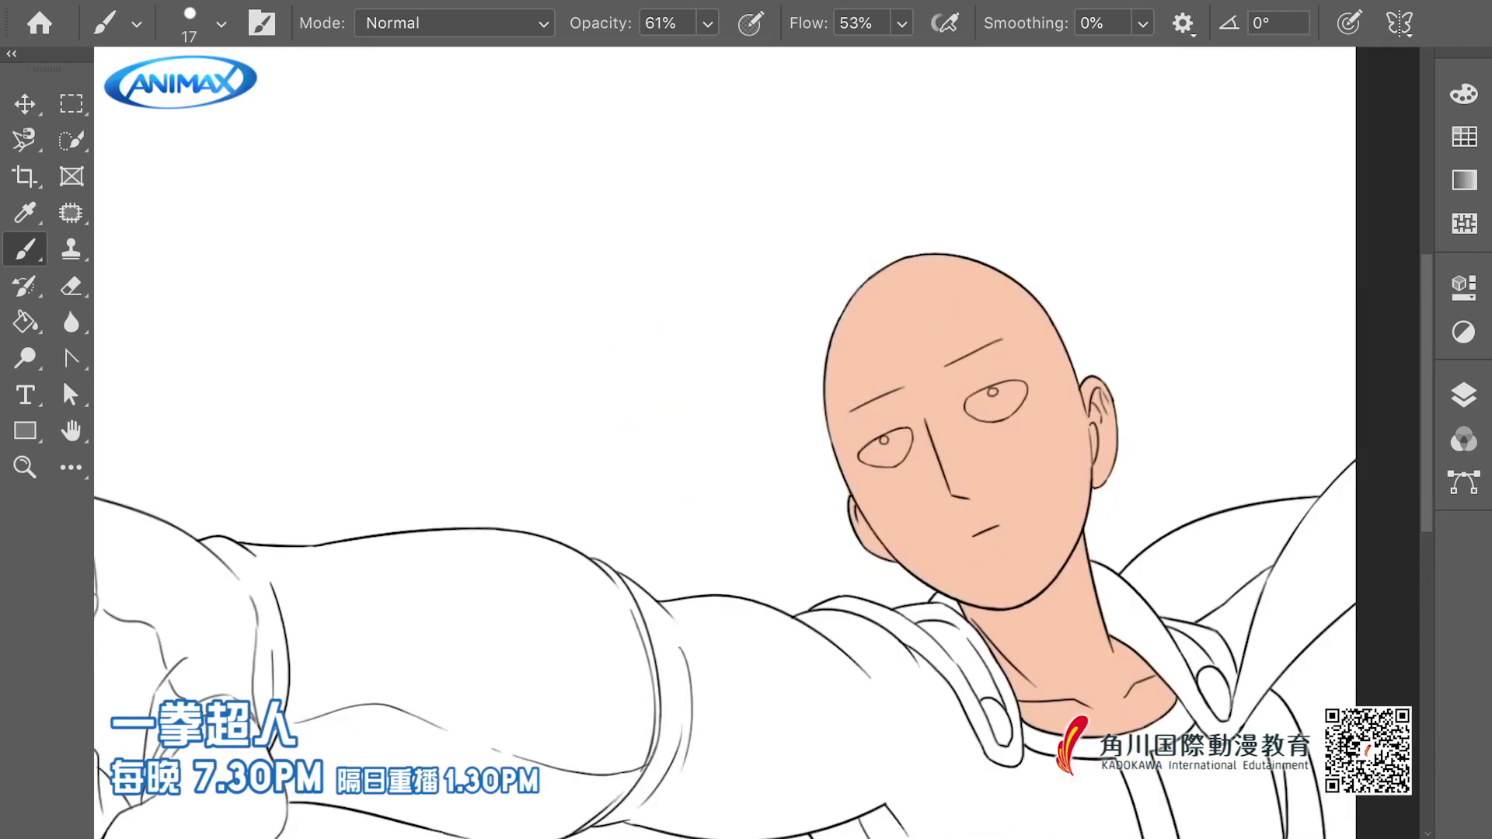
# Draw a small hexagonal zipper slider with an oval pull tab at the centre of the suit's neckline
pyautogui.moveTo(1162, 755); pyautogui.dragTo(926, 461)
pyautogui.scroll(-2, 882, 427)
pyautogui.scroll(3, 882, 427)
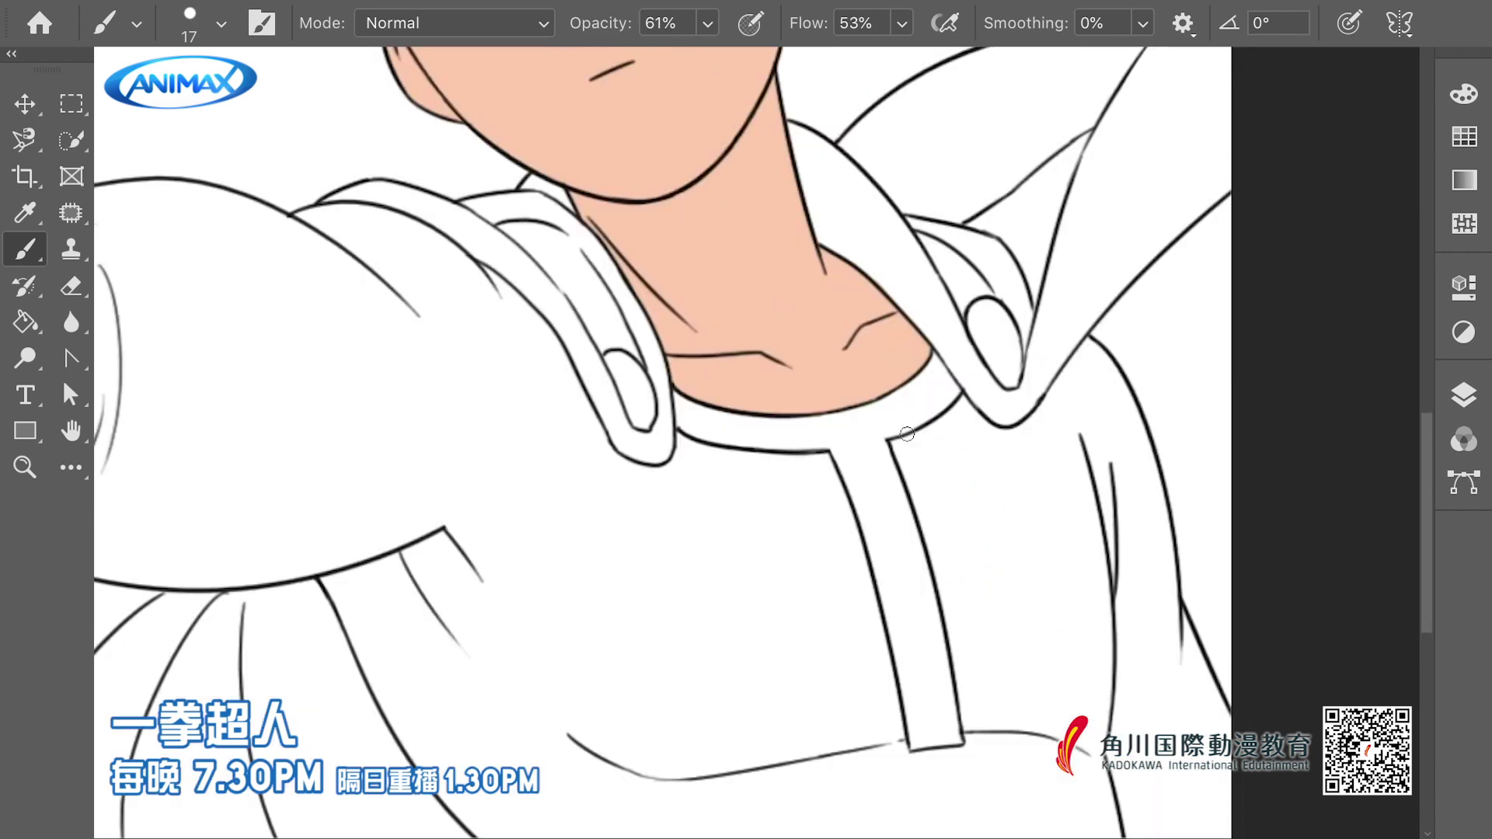
pyautogui.scroll(-2, 141, 255)
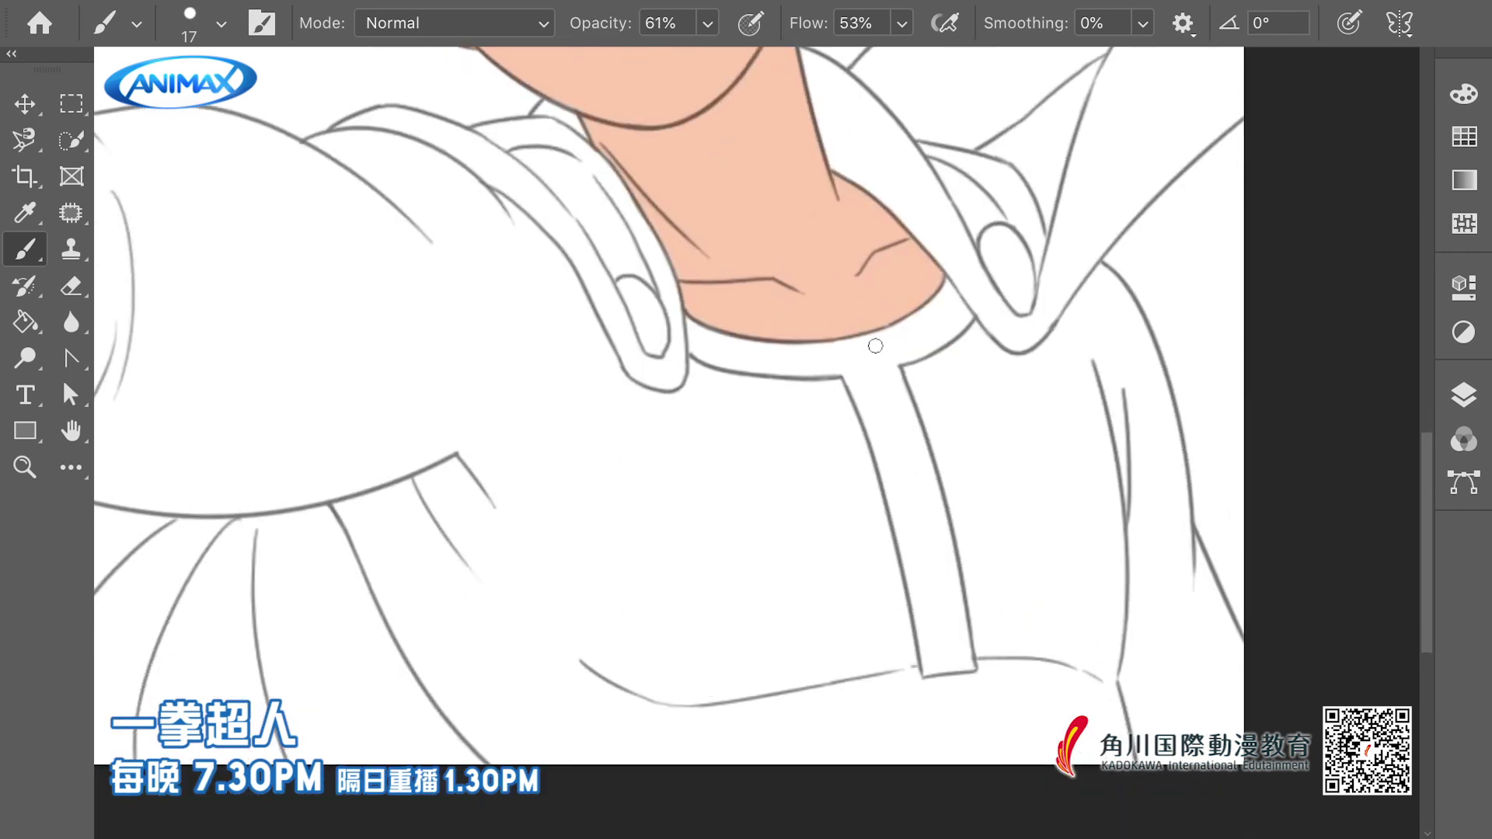
pyautogui.scroll(2, 874, 608)
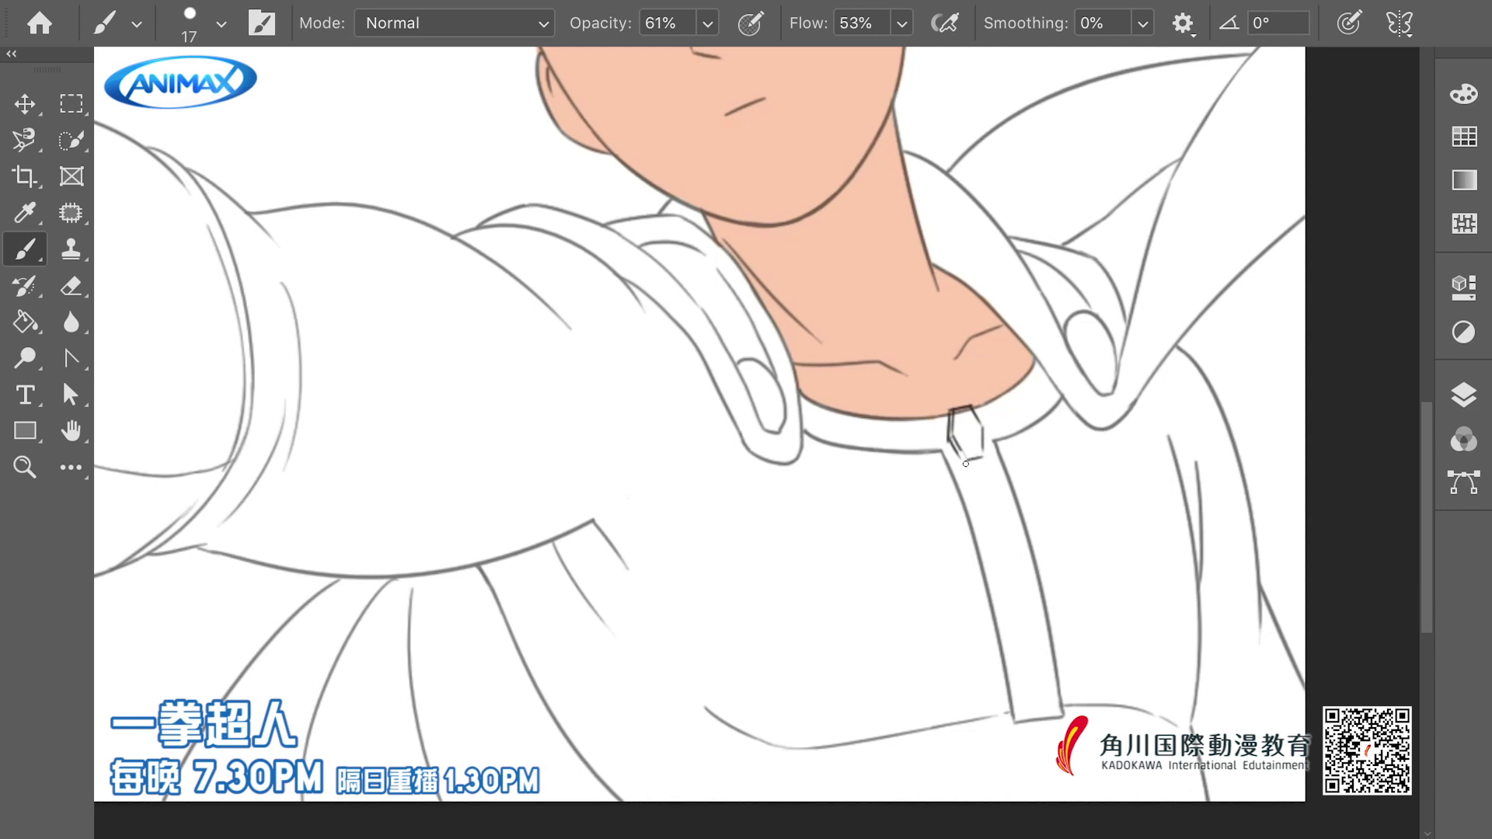
pyautogui.scroll(2, 977, 479)
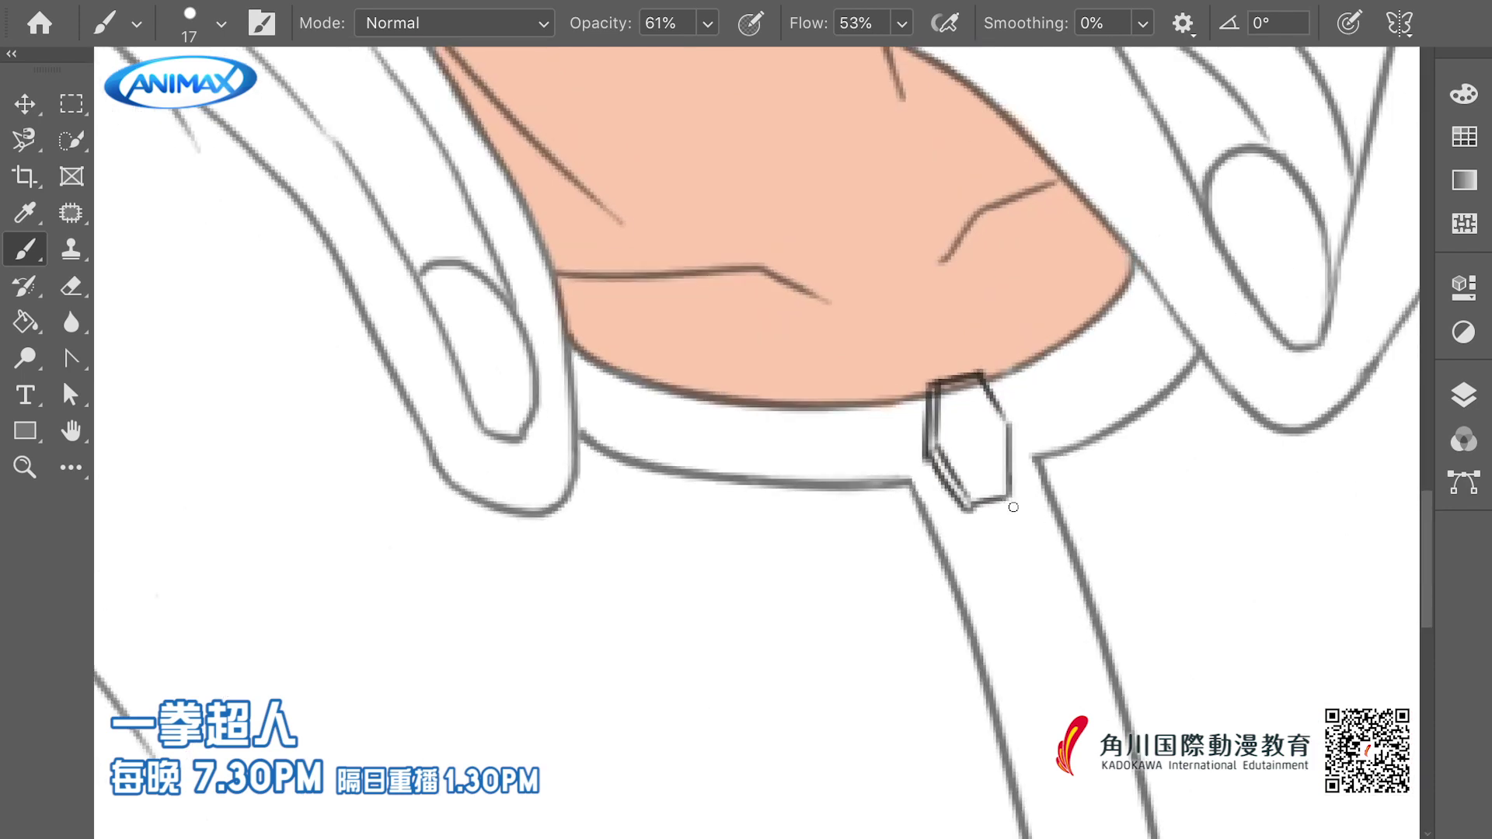
pyautogui.scroll(-4, 925, 461)
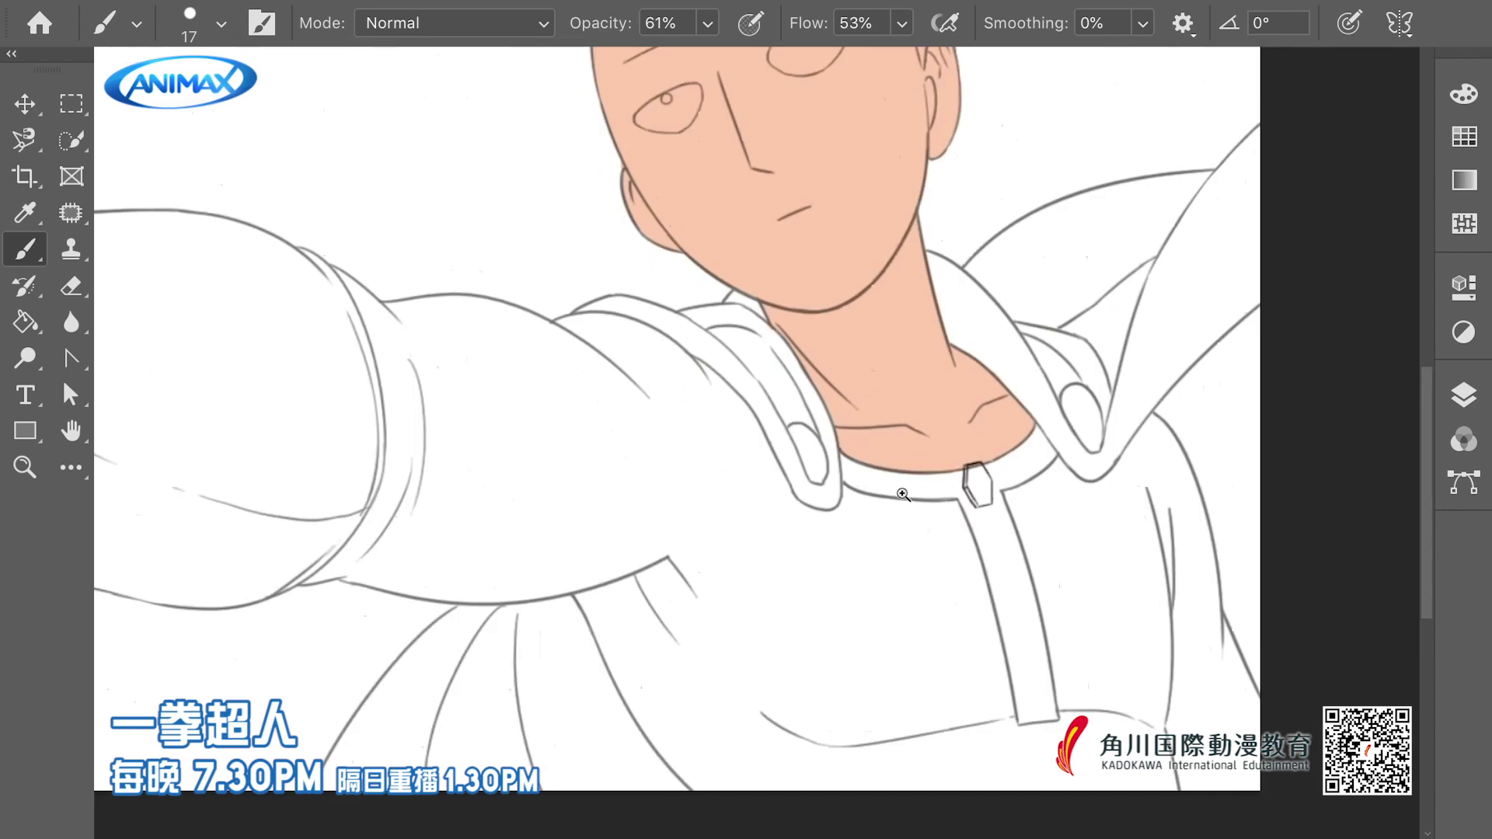
pyautogui.scroll(2, 968, 409)
pyautogui.press('Return')
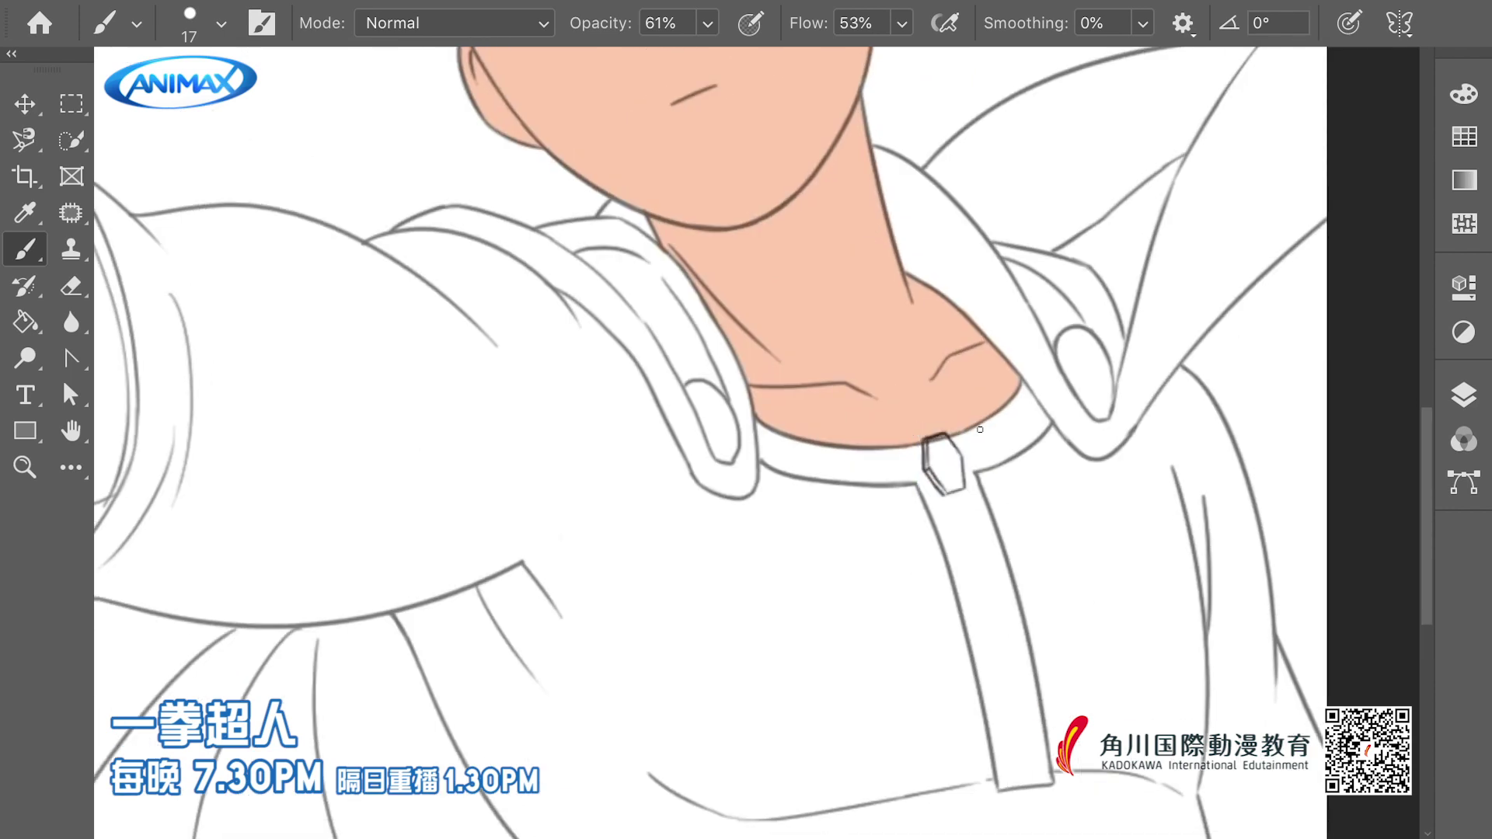
pyautogui.moveTo(980, 430); pyautogui.dragTo(958, 413)
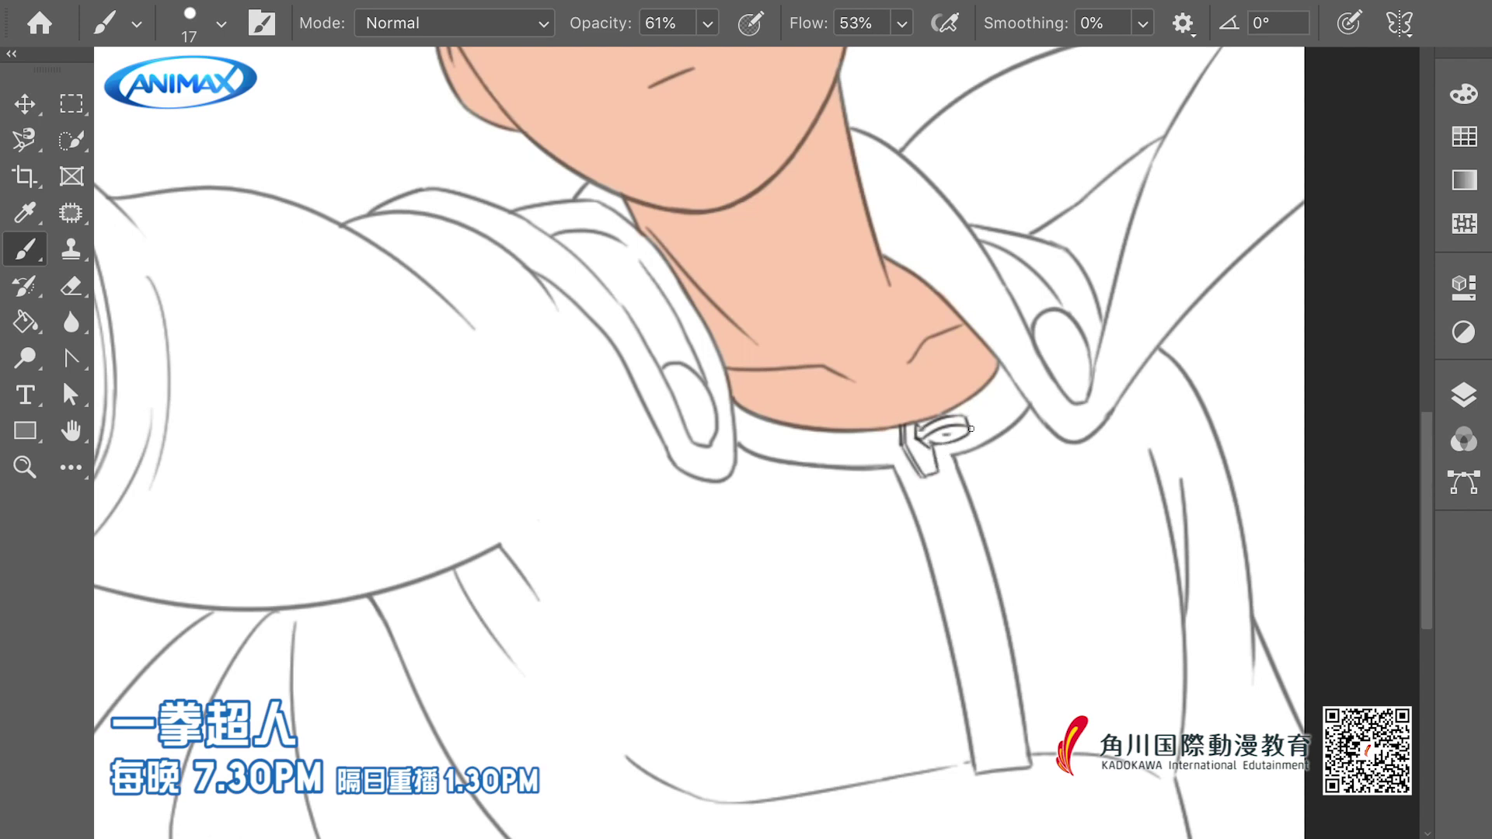
# Draw the narrow zipper track down the middle of the placket and divide it into small teeth
pyautogui.scroll(-2, 920, 502)
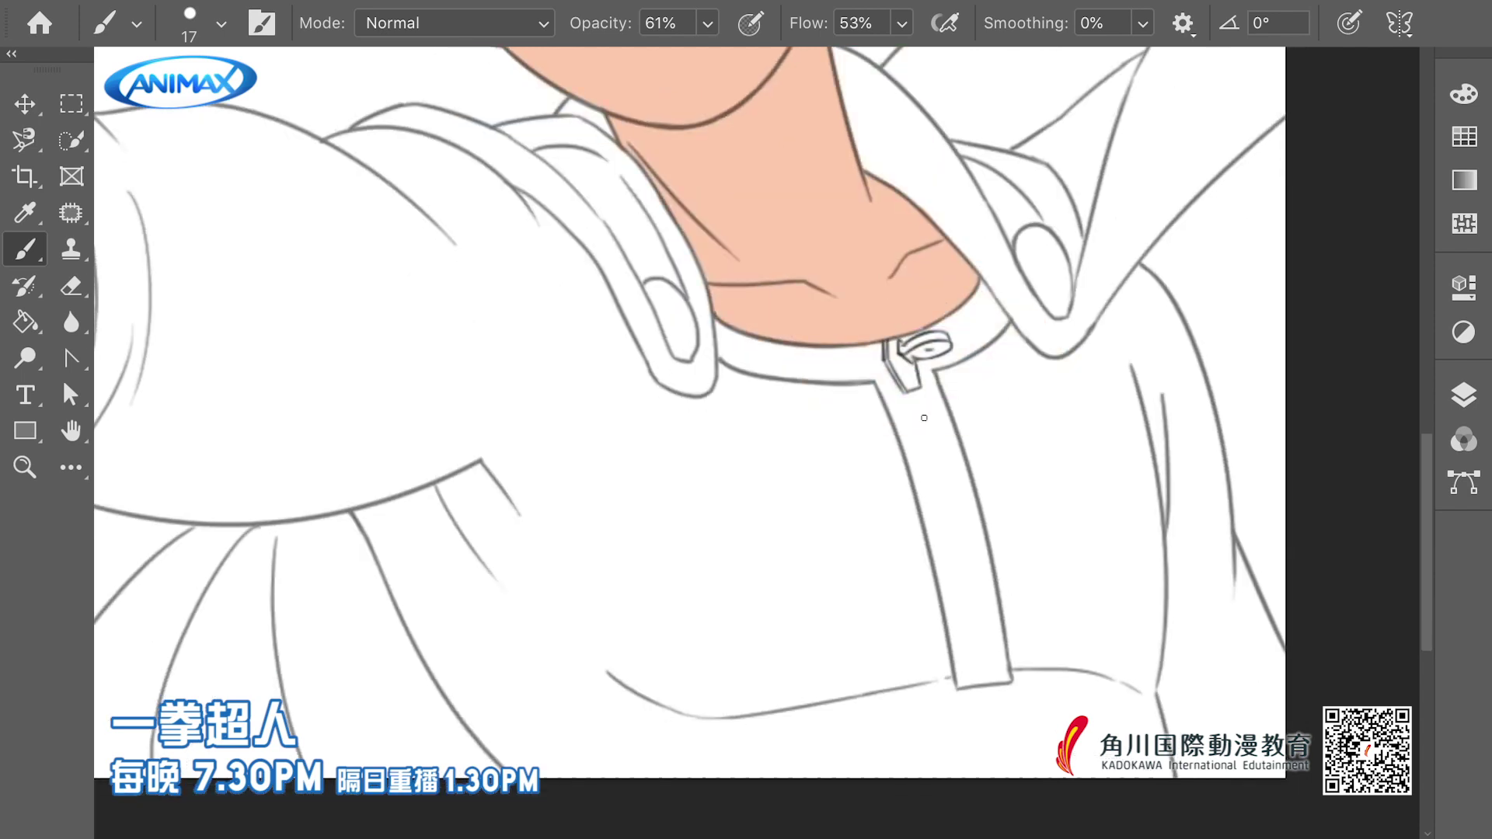
pyautogui.moveTo(907, 398); pyautogui.dragTo(972, 660)
pyautogui.hotkey('ctrl', 'z')
pyautogui.moveTo(922, 398); pyautogui.dragTo(989, 654)
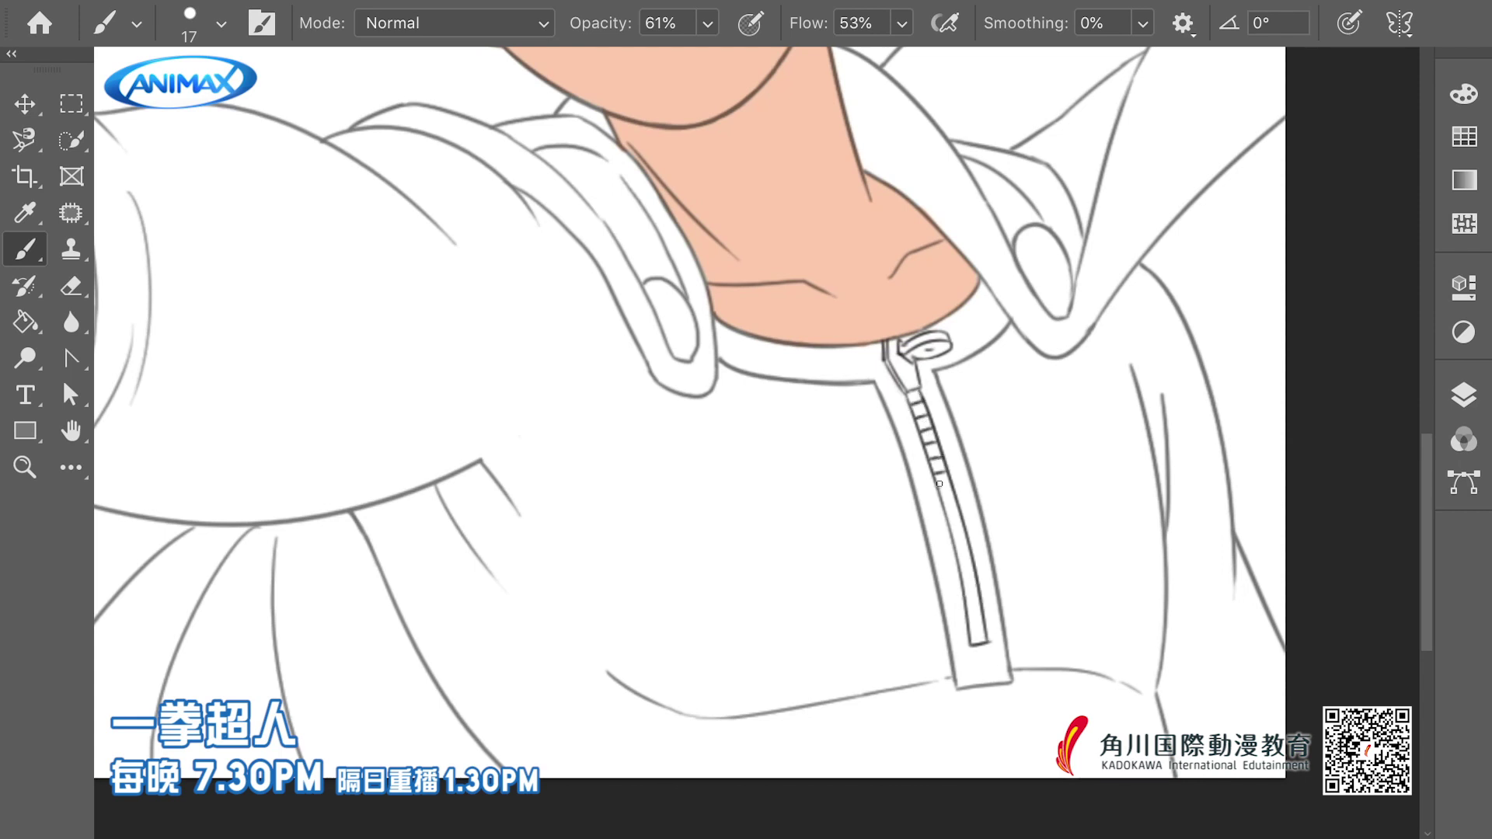
pyautogui.scroll(-5, 975, 621)
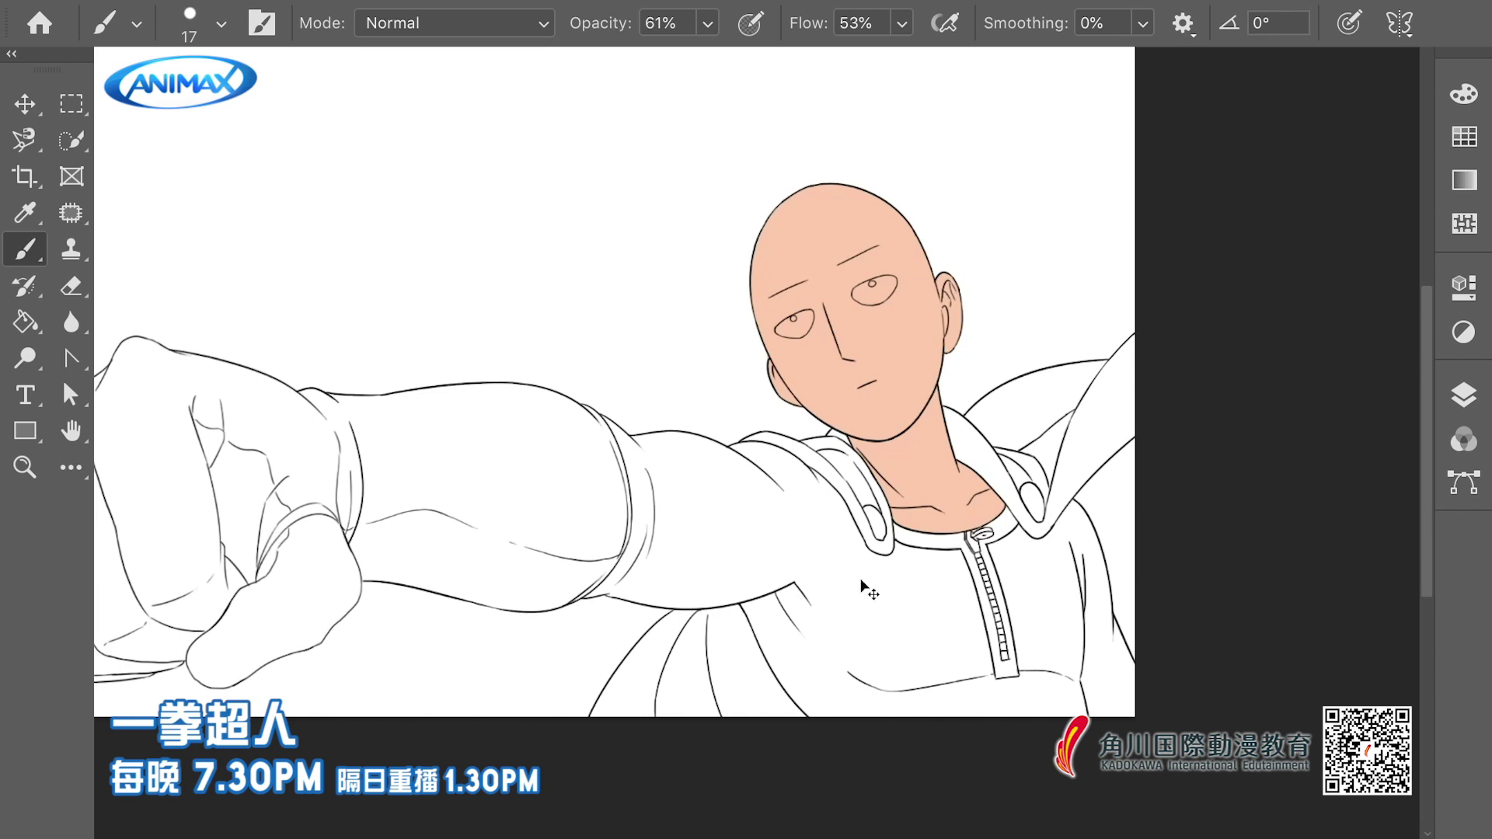
# Paint yellow along the inside edges of the sleeve, neckline and torso outlines of the suit
pyautogui.moveTo(653, 460); pyautogui.dragTo(745, 516)
pyautogui.scroll(4, 616, 450)
pyautogui.moveTo(585, 381); pyautogui.dragTo(729, 528)
pyautogui.moveTo(682, 429)
pyautogui.mouseDown()
pyautogui.moveTo(664, 435)
pyautogui.moveTo(807, 440)
pyautogui.moveTo(964, 524)
pyautogui.mouseUp()
pyautogui.moveTo(864, 451)
pyautogui.mouseDown()
pyautogui.moveTo(1026, 480)
pyautogui.moveTo(879, 397)
pyautogui.mouseUp()
pyautogui.moveTo(543, 369)
pyautogui.mouseDown()
pyautogui.moveTo(559, 531)
pyautogui.moveTo(501, 677)
pyautogui.moveTo(542, 691)
pyautogui.moveTo(505, 686)
pyautogui.moveTo(740, 718)
pyautogui.mouseUp()
pyautogui.moveTo(754, 719)
pyautogui.mouseDown()
pyautogui.moveTo(696, 676)
pyautogui.moveTo(898, 603)
pyautogui.moveTo(724, 366)
pyautogui.mouseUp()
pyautogui.moveTo(618, 397); pyautogui.dragTo(754, 611)
pyautogui.moveTo(699, 541); pyautogui.dragTo(799, 634)
pyautogui.moveTo(840, 466); pyautogui.dragTo(585, 561)
pyautogui.moveTo(684, 320)
pyautogui.mouseDown()
pyautogui.moveTo(714, 344)
pyautogui.moveTo(902, 335)
pyautogui.moveTo(931, 288)
pyautogui.moveTo(1003, 392)
pyautogui.mouseUp()
pyautogui.moveTo(1061, 264)
pyautogui.mouseDown()
pyautogui.moveTo(1108, 334)
pyautogui.moveTo(1145, 637)
pyautogui.mouseUp()
pyautogui.moveTo(1156, 524); pyautogui.dragTo(1205, 706)
pyautogui.moveTo(622, 388); pyautogui.dragTo(840, 423)
pyautogui.moveTo(690, 212); pyautogui.dragTo(909, 501)
pyautogui.moveTo(882, 377); pyautogui.dragTo(906, 447)
# Fill the rest of the sleeve and torso with flat yellow using a larger brush
pyautogui.press(']')
pyautogui.press(']')
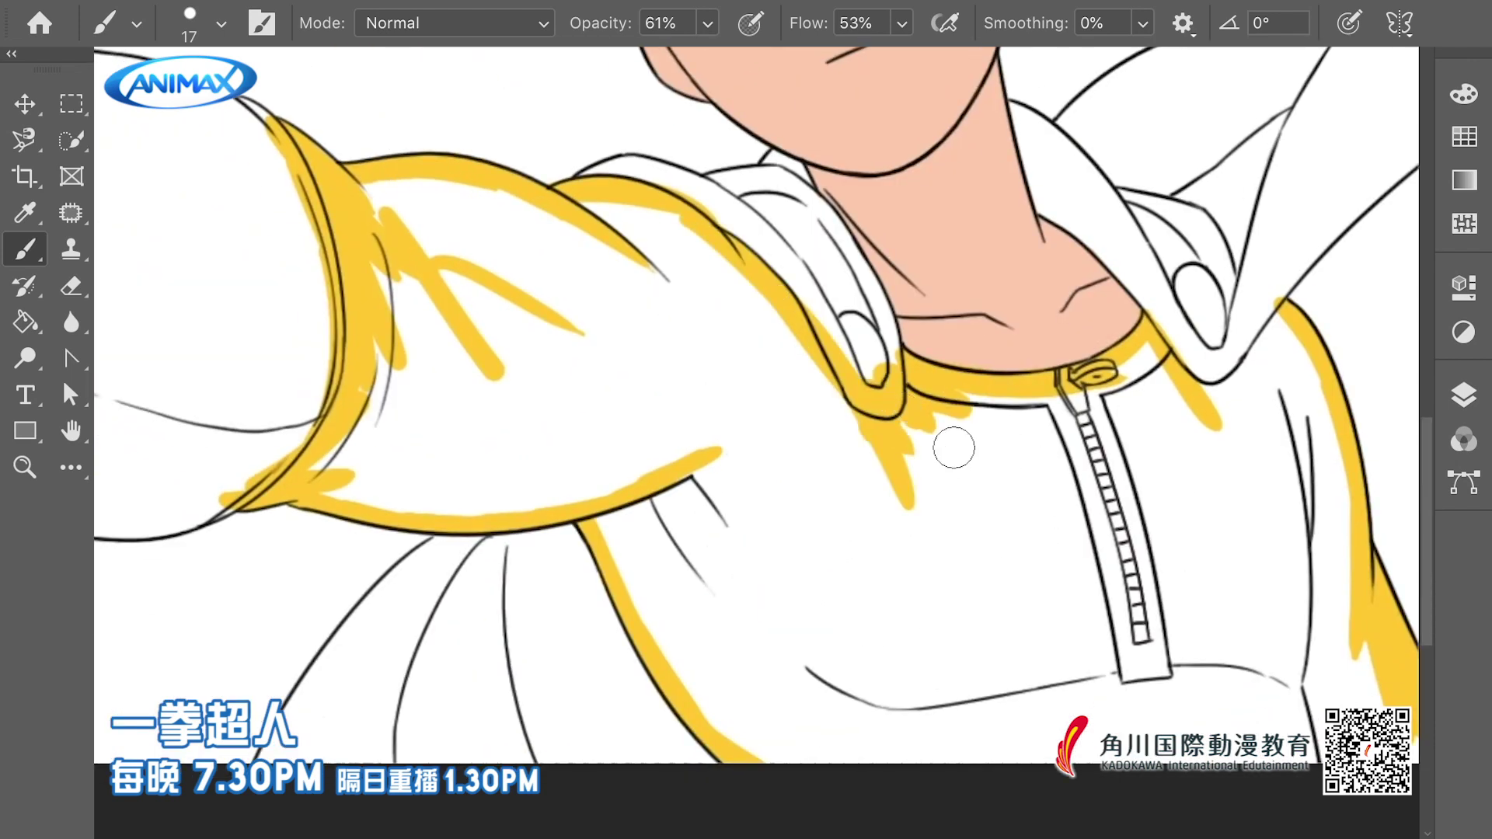
pyautogui.moveTo(393, 217); pyautogui.dragTo(420, 305)
pyautogui.moveTo(405, 191); pyautogui.dragTo(691, 359)
pyautogui.moveTo(542, 226)
pyautogui.mouseDown()
pyautogui.moveTo(416, 427)
pyautogui.moveTo(667, 323)
pyautogui.moveTo(634, 537)
pyautogui.mouseUp()
pyautogui.moveTo(694, 621)
pyautogui.mouseDown()
pyautogui.moveTo(685, 466)
pyautogui.moveTo(969, 466)
pyautogui.moveTo(907, 426)
pyautogui.moveTo(1242, 412)
pyautogui.moveTo(1350, 460)
pyautogui.moveTo(1318, 699)
pyautogui.mouseUp()
pyautogui.moveTo(940, 753); pyautogui.dragTo(1274, 754)
pyautogui.moveTo(1201, 651); pyautogui.dragTo(1039, 606)
pyautogui.moveTo(727, 587)
pyautogui.mouseDown()
pyautogui.moveTo(814, 678)
pyautogui.moveTo(1152, 526)
pyautogui.moveTo(1013, 537)
pyautogui.mouseUp()
pyautogui.scroll(-5, 1014, 536)
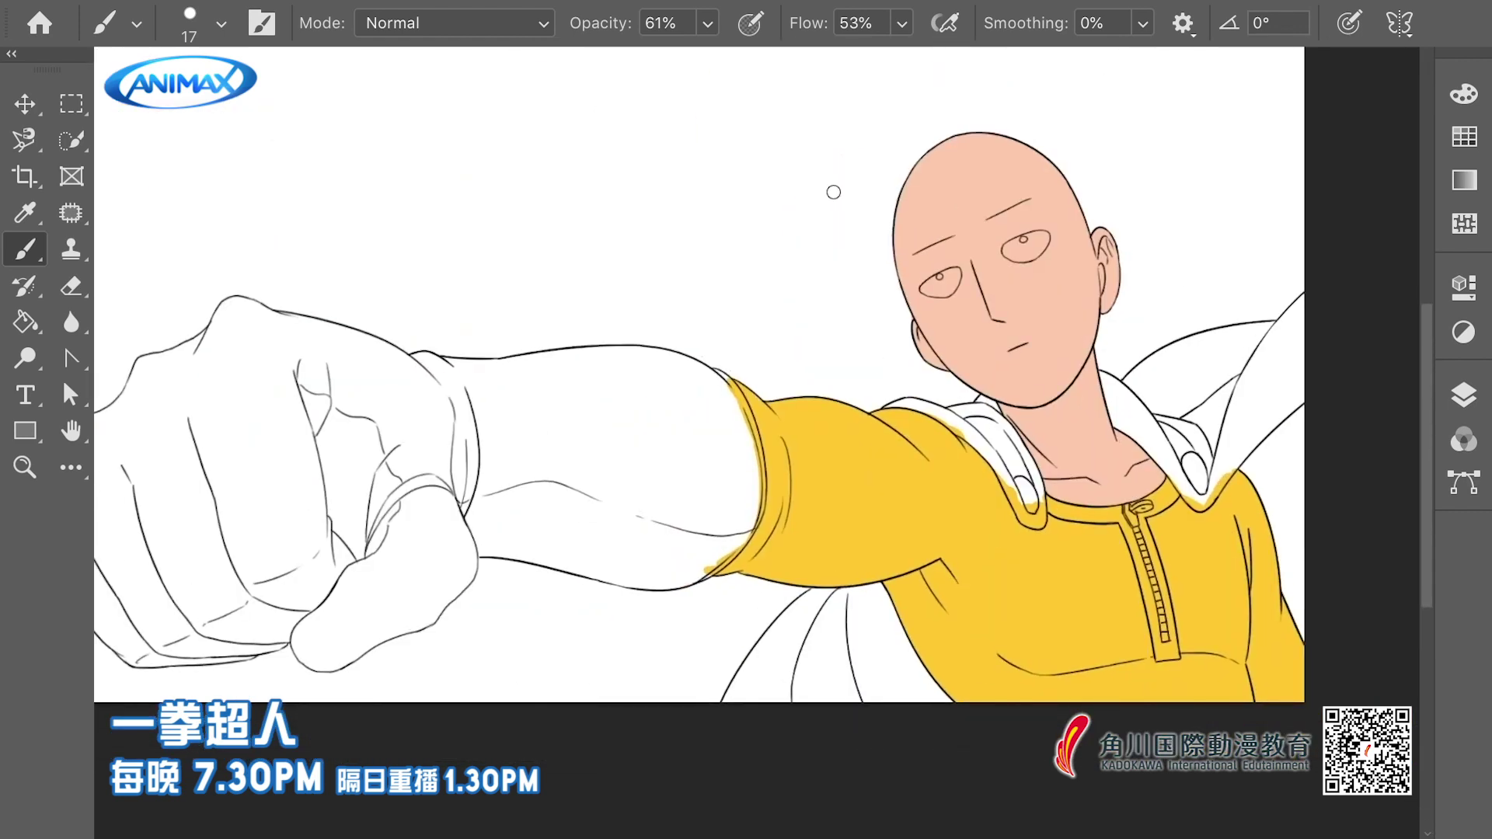
# Paint red along the inside of the fist's outer contour, around the fingers, thumb and knuckles
pyautogui.scroll(1, 1030, 131)
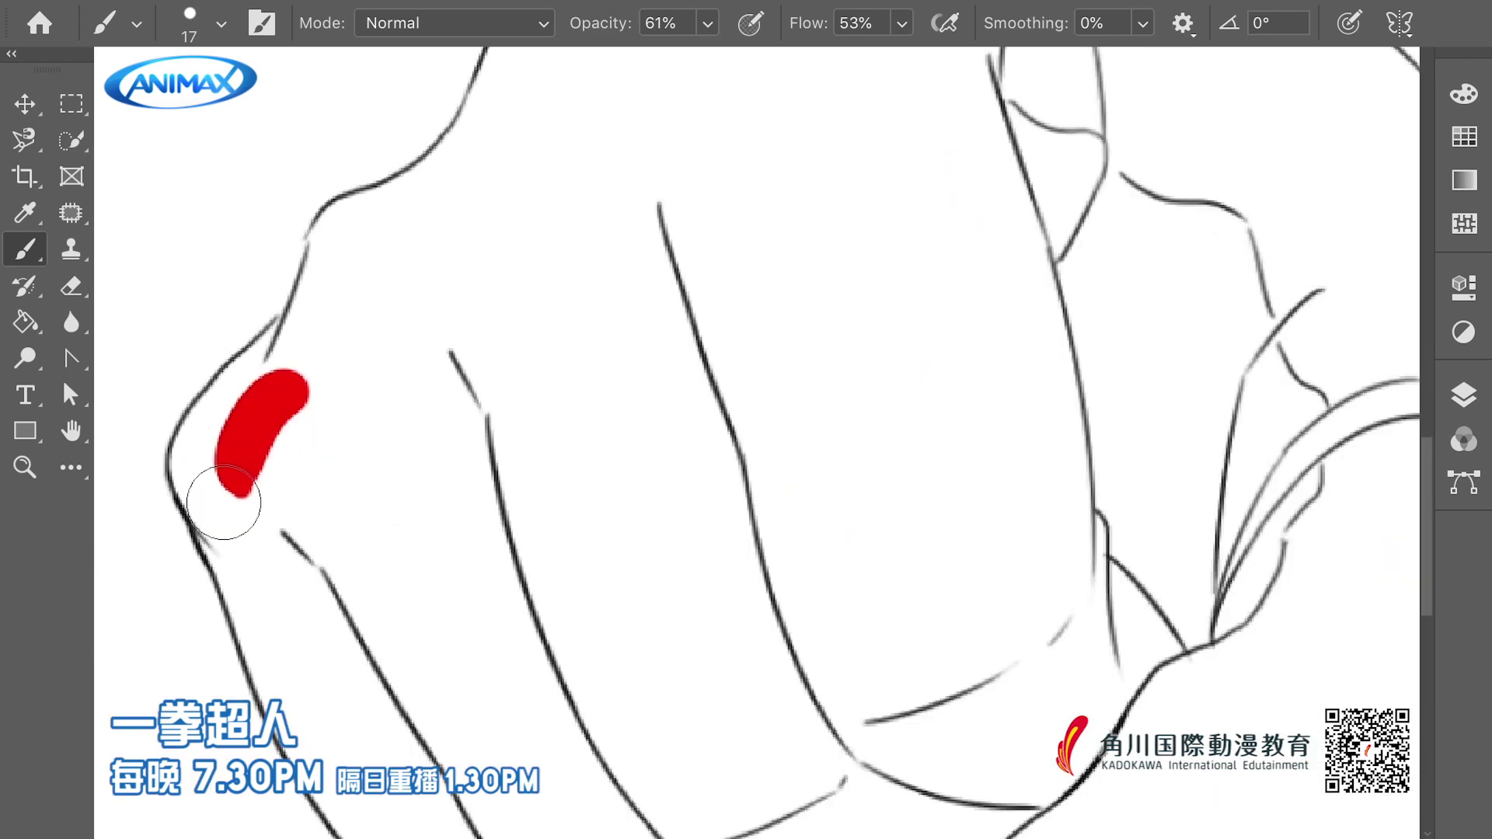
pyautogui.moveTo(226, 500)
pyautogui.mouseDown()
pyautogui.moveTo(199, 416)
pyautogui.moveTo(233, 365)
pyautogui.mouseUp()
pyautogui.moveTo(233, 365)
pyautogui.mouseDown()
pyautogui.moveTo(304, 292)
pyautogui.moveTo(253, 362)
pyautogui.mouseUp()
pyautogui.hotkey('ctrl', 'z')
pyautogui.moveTo(247, 292)
pyautogui.mouseDown()
pyautogui.moveTo(263, 387)
pyautogui.moveTo(227, 252)
pyautogui.mouseUp()
pyautogui.moveTo(219, 245)
pyautogui.mouseDown()
pyautogui.moveTo(324, 502)
pyautogui.moveTo(532, 685)
pyautogui.moveTo(500, 687)
pyautogui.moveTo(617, 666)
pyautogui.moveTo(841, 661)
pyautogui.mouseUp()
pyautogui.moveTo(842, 661)
pyautogui.mouseDown()
pyautogui.moveTo(787, 631)
pyautogui.moveTo(827, 611)
pyautogui.mouseUp()
pyautogui.moveTo(808, 594)
pyautogui.mouseDown()
pyautogui.moveTo(855, 687)
pyautogui.moveTo(921, 697)
pyautogui.mouseUp()
pyautogui.scroll(-4, 919, 693)
pyautogui.moveTo(1136, 572); pyautogui.dragTo(1118, 600)
pyautogui.moveTo(905, 699)
pyautogui.mouseDown()
pyautogui.moveTo(952, 693)
pyautogui.moveTo(1066, 620)
pyautogui.moveTo(1115, 610)
pyautogui.moveTo(976, 623)
pyautogui.moveTo(1010, 579)
pyautogui.moveTo(1036, 471)
pyautogui.moveTo(899, 562)
pyautogui.mouseUp()
pyautogui.moveTo(427, 127); pyautogui.dragTo(386, 202)
pyautogui.moveTo(378, 171)
pyautogui.mouseDown()
pyautogui.moveTo(647, 228)
pyautogui.moveTo(565, 289)
pyautogui.moveTo(631, 217)
pyautogui.moveTo(576, 305)
pyautogui.moveTo(517, 334)
pyautogui.moveTo(596, 283)
pyautogui.mouseUp()
pyautogui.moveTo(517, 341); pyautogui.dragTo(471, 416)
pyautogui.moveTo(777, 124); pyautogui.dragTo(644, 229)
pyautogui.moveTo(641, 219)
pyautogui.mouseDown()
pyautogui.moveTo(677, 209)
pyautogui.moveTo(649, 196)
pyautogui.mouseUp()
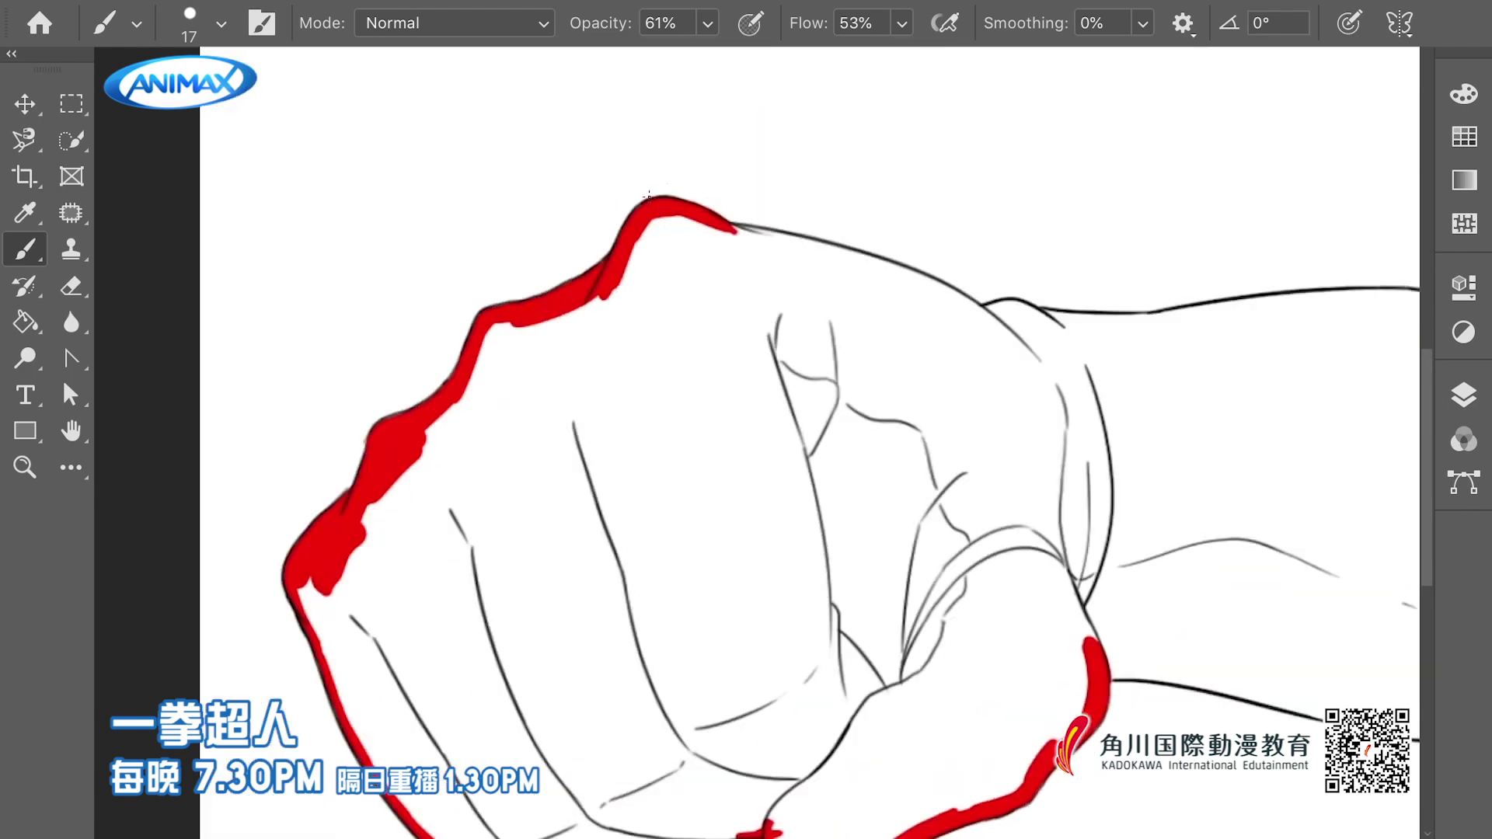
# Continue the red edging along the back of the hand, the wrist and both sides of the gloved forearm
pyautogui.moveTo(711, 235); pyautogui.dragTo(953, 296)
pyautogui.moveTo(834, 258); pyautogui.dragTo(1040, 360)
pyautogui.moveTo(1038, 350)
pyautogui.mouseDown()
pyautogui.moveTo(707, 287)
pyautogui.moveTo(656, 235)
pyautogui.moveTo(709, 244)
pyautogui.mouseUp()
pyautogui.moveTo(773, 472); pyautogui.dragTo(720, 381)
pyautogui.moveTo(686, 476)
pyautogui.mouseDown()
pyautogui.moveTo(1035, 540)
pyautogui.moveTo(1071, 525)
pyautogui.mouseUp()
pyautogui.moveTo(1079, 498); pyautogui.dragTo(963, 572)
pyautogui.moveTo(998, 220)
pyautogui.mouseDown()
pyautogui.moveTo(1069, 298)
pyautogui.moveTo(1095, 368)
pyautogui.mouseUp()
pyautogui.moveTo(1059, 282)
pyautogui.mouseDown()
pyautogui.moveTo(1079, 505)
pyautogui.moveTo(988, 601)
pyautogui.mouseUp()
pyautogui.moveTo(1090, 499)
pyautogui.mouseDown()
pyautogui.moveTo(1085, 396)
pyautogui.moveTo(1208, 413)
pyautogui.mouseUp()
pyautogui.moveTo(741, 193)
pyautogui.mouseDown()
pyautogui.moveTo(617, 188)
pyautogui.moveTo(1045, 170)
pyautogui.moveTo(1138, 226)
pyautogui.moveTo(1120, 240)
pyautogui.moveTo(1001, 176)
pyautogui.mouseUp()
pyautogui.moveTo(377, 459); pyautogui.dragTo(779, 374)
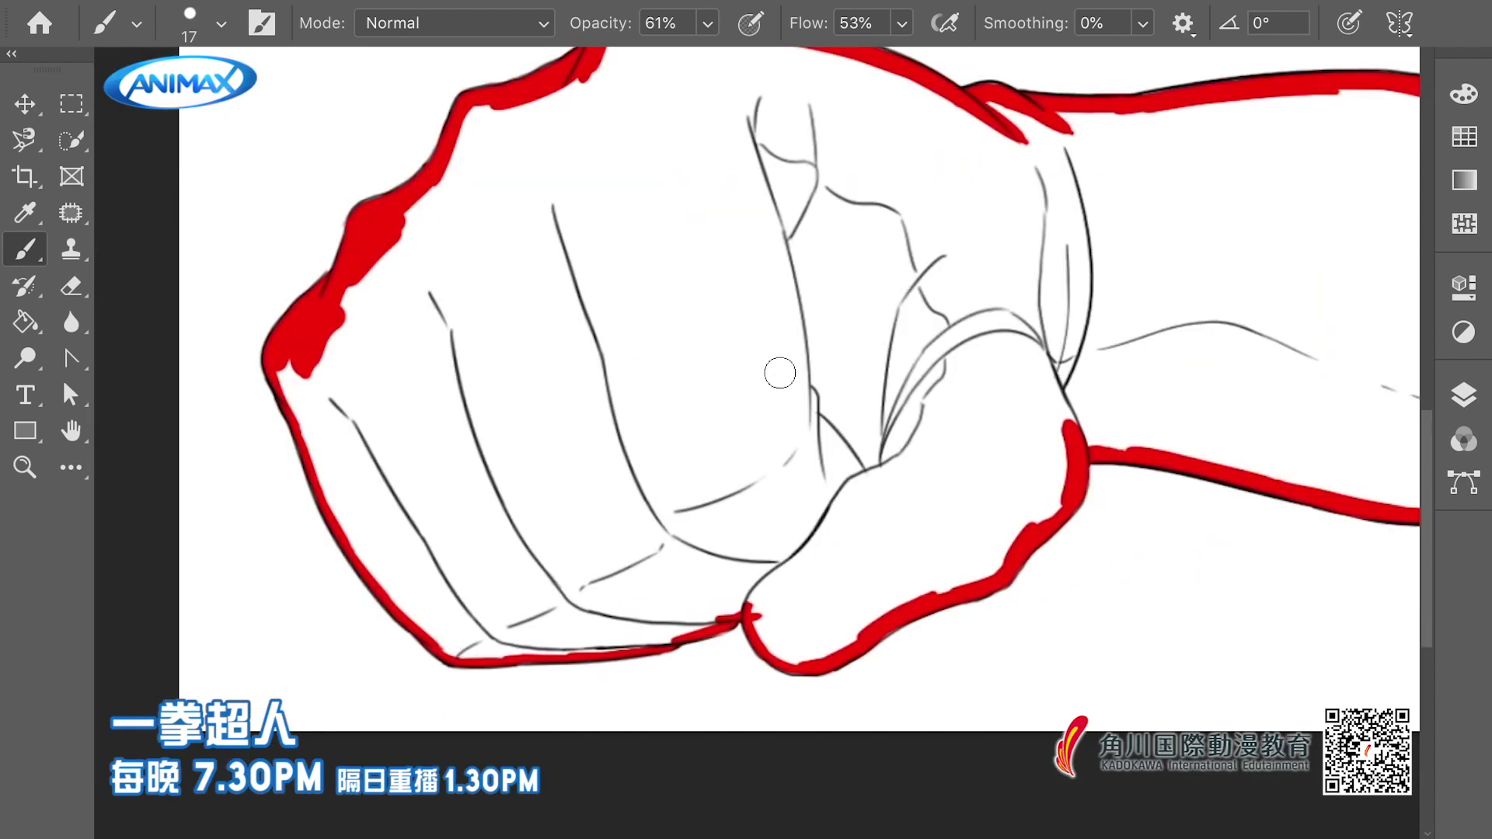
# Fill the inside of the fist, thumb and gloved forearm with flat red up to the cuff
pyautogui.moveTo(636, 136); pyautogui.dragTo(668, 233)
pyautogui.moveTo(696, 128); pyautogui.dragTo(450, 338)
pyautogui.moveTo(503, 240); pyautogui.dragTo(370, 466)
pyautogui.moveTo(409, 431); pyautogui.dragTo(473, 283)
pyautogui.moveTo(426, 342)
pyautogui.mouseDown()
pyautogui.moveTo(475, 476)
pyautogui.moveTo(549, 590)
pyautogui.moveTo(466, 420)
pyautogui.mouseUp()
pyautogui.moveTo(467, 389)
pyautogui.mouseDown()
pyautogui.moveTo(506, 334)
pyautogui.moveTo(663, 481)
pyautogui.mouseUp()
pyautogui.moveTo(832, 352)
pyautogui.mouseDown()
pyautogui.moveTo(573, 583)
pyautogui.moveTo(847, 544)
pyautogui.moveTo(926, 490)
pyautogui.moveTo(914, 497)
pyautogui.moveTo(1161, 454)
pyautogui.moveTo(1117, 206)
pyautogui.mouseUp()
pyautogui.moveTo(964, 257); pyautogui.dragTo(830, 414)
pyautogui.moveTo(641, 121)
pyautogui.mouseDown()
pyautogui.moveTo(777, 208)
pyautogui.moveTo(793, 373)
pyautogui.moveTo(849, 250)
pyautogui.mouseUp()
pyautogui.hscroll(5, 849, 250)
pyautogui.moveTo(621, 225)
pyautogui.mouseDown()
pyautogui.moveTo(809, 193)
pyautogui.moveTo(1130, 300)
pyautogui.moveTo(1131, 233)
pyautogui.moveTo(1143, 443)
pyautogui.mouseUp()
pyautogui.moveTo(696, 273)
pyautogui.mouseDown()
pyautogui.moveTo(995, 419)
pyautogui.moveTo(1054, 559)
pyautogui.moveTo(633, 337)
pyautogui.moveTo(837, 459)
pyautogui.moveTo(790, 440)
pyautogui.moveTo(1078, 474)
pyautogui.mouseUp()
pyautogui.hotkey('ctrl', '0')
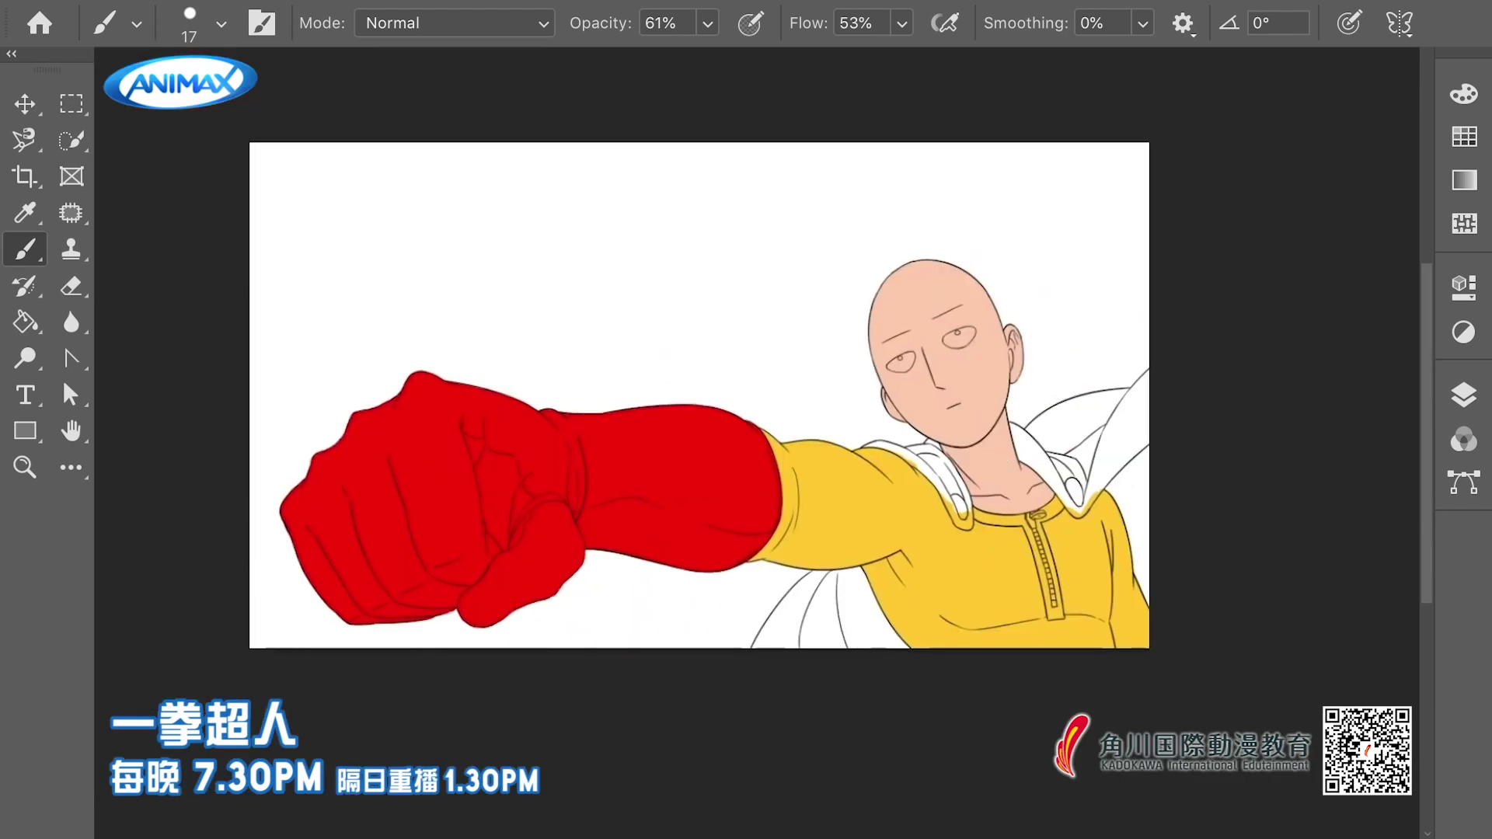
# Paint the cape's collar flap on the outstretched arm's shoulder, including its button, light grey
pyautogui.scroll(5, 970, 451)
pyautogui.scroll(4, 933, 493)
pyautogui.moveTo(748, 427)
pyautogui.mouseDown()
pyautogui.moveTo(783, 421)
pyautogui.moveTo(921, 458)
pyautogui.mouseUp()
pyautogui.scroll(5, 768, 422)
pyautogui.moveTo(1013, 404)
pyautogui.mouseDown()
pyautogui.moveTo(865, 277)
pyautogui.moveTo(911, 300)
pyautogui.mouseUp()
pyautogui.moveTo(878, 302)
pyautogui.mouseDown()
pyautogui.moveTo(772, 324)
pyautogui.moveTo(902, 310)
pyautogui.mouseUp()
pyautogui.moveTo(664, 313); pyautogui.dragTo(864, 412)
pyautogui.moveTo(953, 476); pyautogui.dragTo(894, 343)
pyautogui.moveTo(806, 289)
pyautogui.mouseDown()
pyautogui.moveTo(935, 525)
pyautogui.moveTo(998, 534)
pyautogui.mouseUp()
pyautogui.moveTo(846, 188); pyautogui.dragTo(944, 318)
pyautogui.moveTo(960, 392)
pyautogui.mouseDown()
pyautogui.moveTo(995, 498)
pyautogui.moveTo(964, 525)
pyautogui.moveTo(870, 365)
pyautogui.moveTo(773, 251)
pyautogui.moveTo(922, 365)
pyautogui.mouseUp()
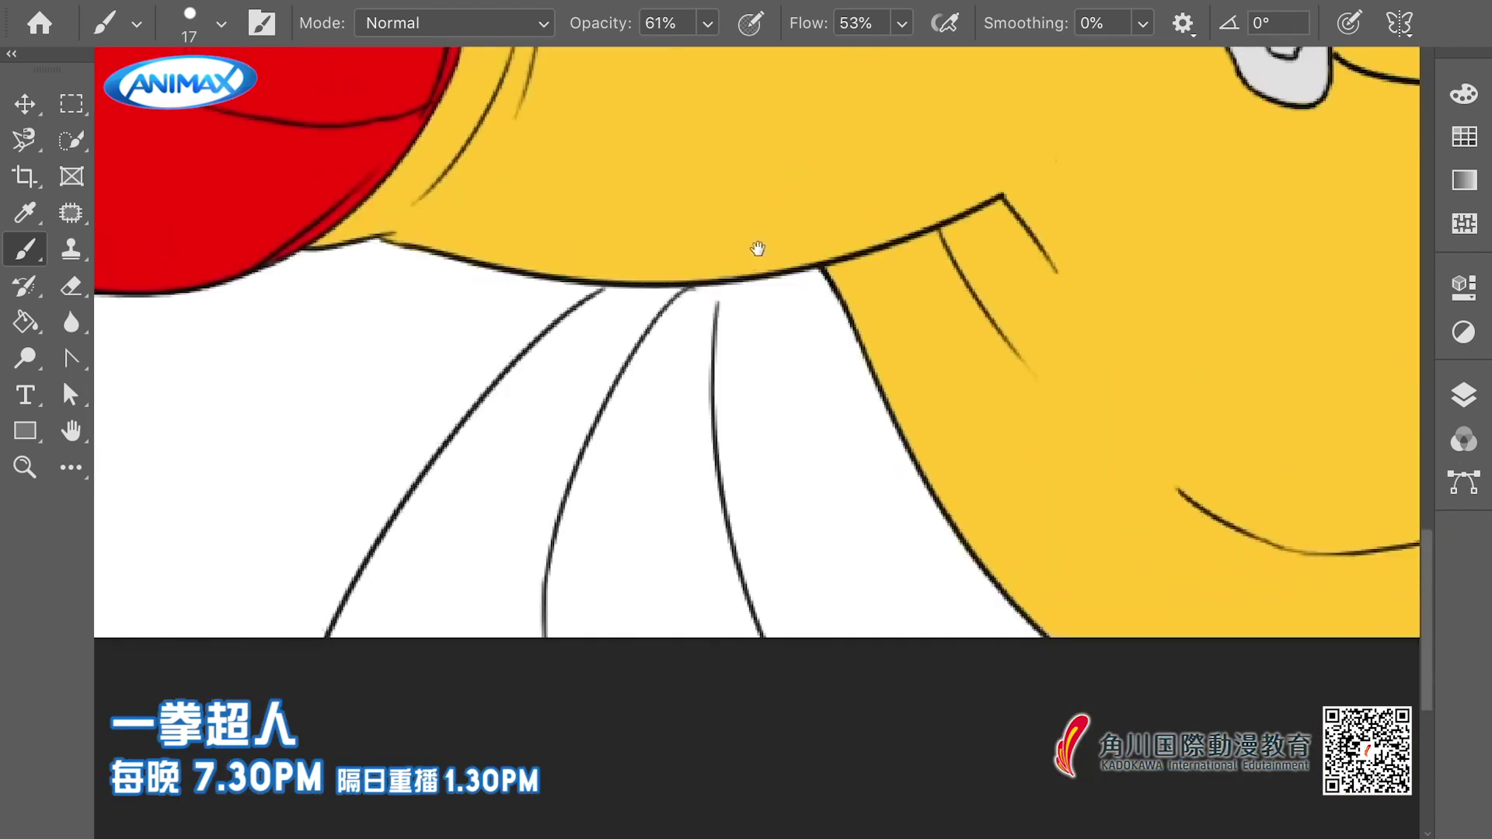
# Fill the cape folds hanging below the outstretched arm with light grey, using a larger brush for the interior
pyautogui.moveTo(646, 332)
pyautogui.mouseDown()
pyautogui.moveTo(389, 657)
pyautogui.moveTo(713, 334)
pyautogui.moveTo(1088, 708)
pyautogui.moveTo(880, 601)
pyautogui.mouseUp()
pyautogui.press(']')
pyautogui.press(']')
pyautogui.press(']')
pyautogui.press(']')
pyautogui.press(']')
pyautogui.press(']')
pyautogui.press(']')
pyautogui.press(']')
pyautogui.moveTo(828, 385)
pyautogui.mouseDown()
pyautogui.moveTo(700, 436)
pyautogui.moveTo(616, 497)
pyautogui.moveTo(661, 614)
pyautogui.mouseUp()
pyautogui.moveTo(650, 510); pyautogui.dragTo(619, 523)
# Paint the other collar flap and the cape billowing behind that shoulder light grey
pyautogui.hotkey('ctrl', '-')
pyautogui.hotkey('ctrl', '-')
pyautogui.moveTo(1057, 257); pyautogui.dragTo(897, 254)
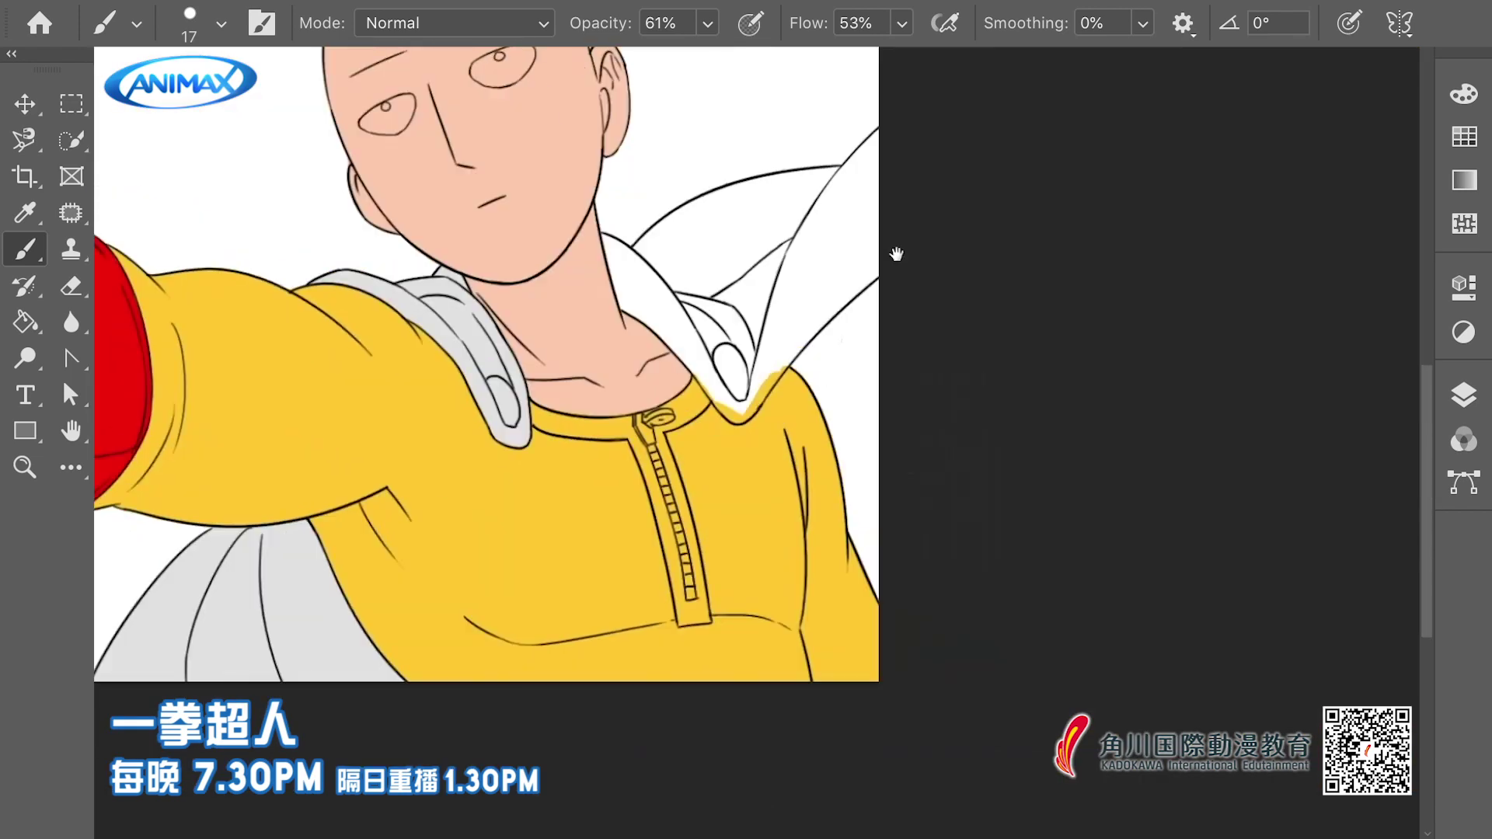
pyautogui.moveTo(882, 416); pyautogui.dragTo(901, 183)
pyautogui.moveTo(843, 173); pyautogui.dragTo(873, 217)
pyautogui.moveTo(793, 300)
pyautogui.mouseDown()
pyautogui.moveTo(894, 140)
pyautogui.moveTo(800, 264)
pyautogui.moveTo(879, 160)
pyautogui.mouseUp()
pyautogui.press('[')
pyautogui.press('[')
pyautogui.press('[')
pyautogui.press('[')
pyautogui.moveTo(619, 168)
pyautogui.mouseDown()
pyautogui.moveTo(671, 209)
pyautogui.moveTo(655, 292)
pyautogui.moveTo(642, 192)
pyautogui.moveTo(690, 191)
pyautogui.moveTo(943, 92)
pyautogui.moveTo(715, 182)
pyautogui.moveTo(777, 366)
pyautogui.moveTo(950, 220)
pyautogui.moveTo(817, 389)
pyautogui.moveTo(862, 436)
pyautogui.moveTo(847, 393)
pyautogui.moveTo(999, 420)
pyautogui.moveTo(1009, 526)
pyautogui.moveTo(955, 404)
pyautogui.moveTo(992, 476)
pyautogui.moveTo(1024, 644)
pyautogui.mouseUp()
pyautogui.moveTo(993, 394); pyautogui.dragTo(1128, 326)
# Paint the suit's neckline trim and zipper placket light grey over the yellow
pyautogui.moveTo(653, 373)
pyautogui.mouseDown()
pyautogui.moveTo(783, 399)
pyautogui.moveTo(886, 354)
pyautogui.moveTo(741, 410)
pyautogui.mouseUp()
pyautogui.moveTo(835, 388)
pyautogui.mouseDown()
pyautogui.moveTo(822, 505)
pyautogui.moveTo(885, 670)
pyautogui.moveTo(873, 706)
pyautogui.moveTo(904, 628)
pyautogui.mouseUp()
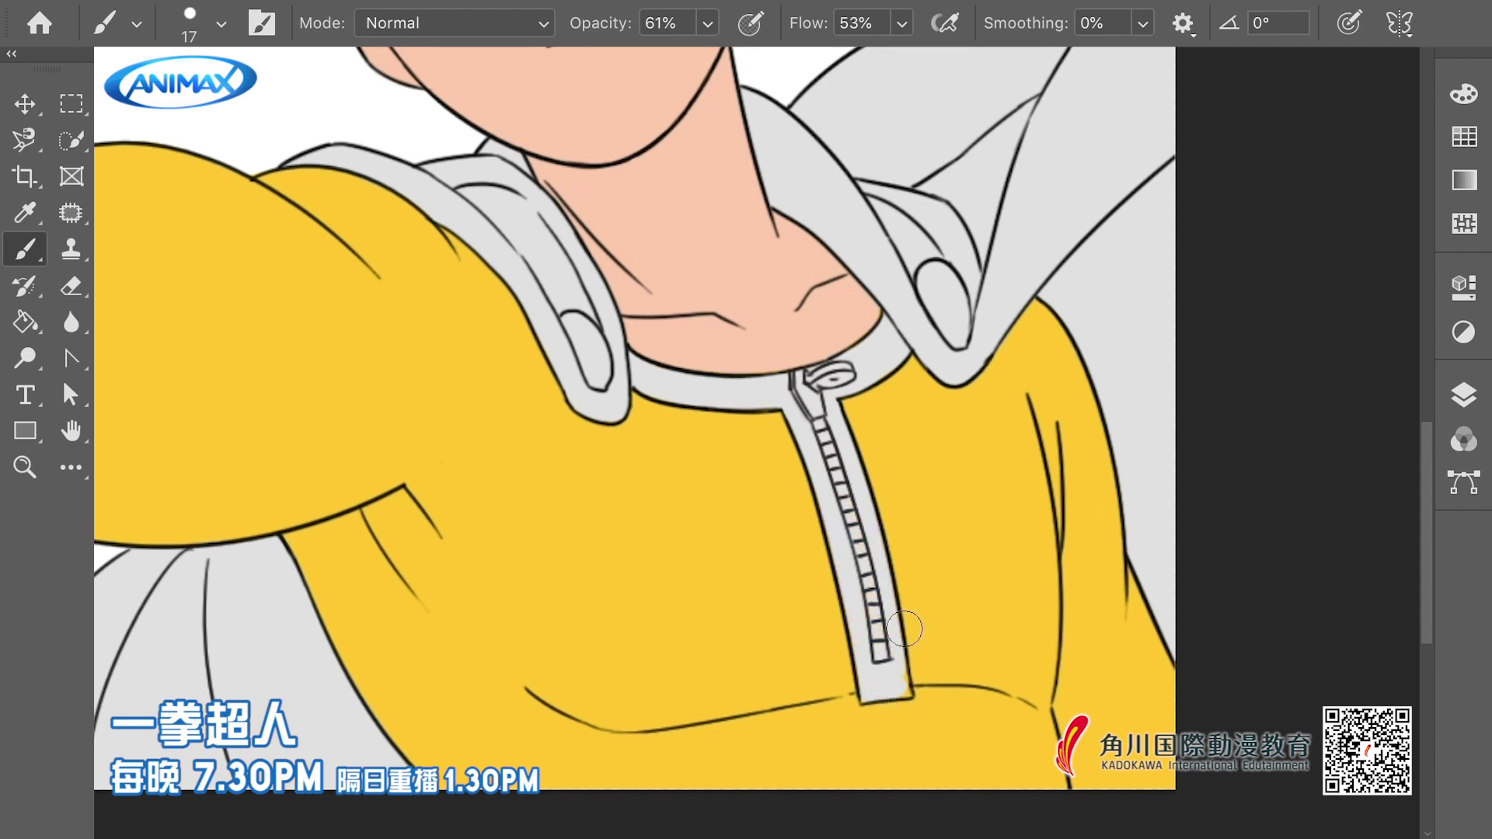
pyautogui.scroll(-5, 902, 684)
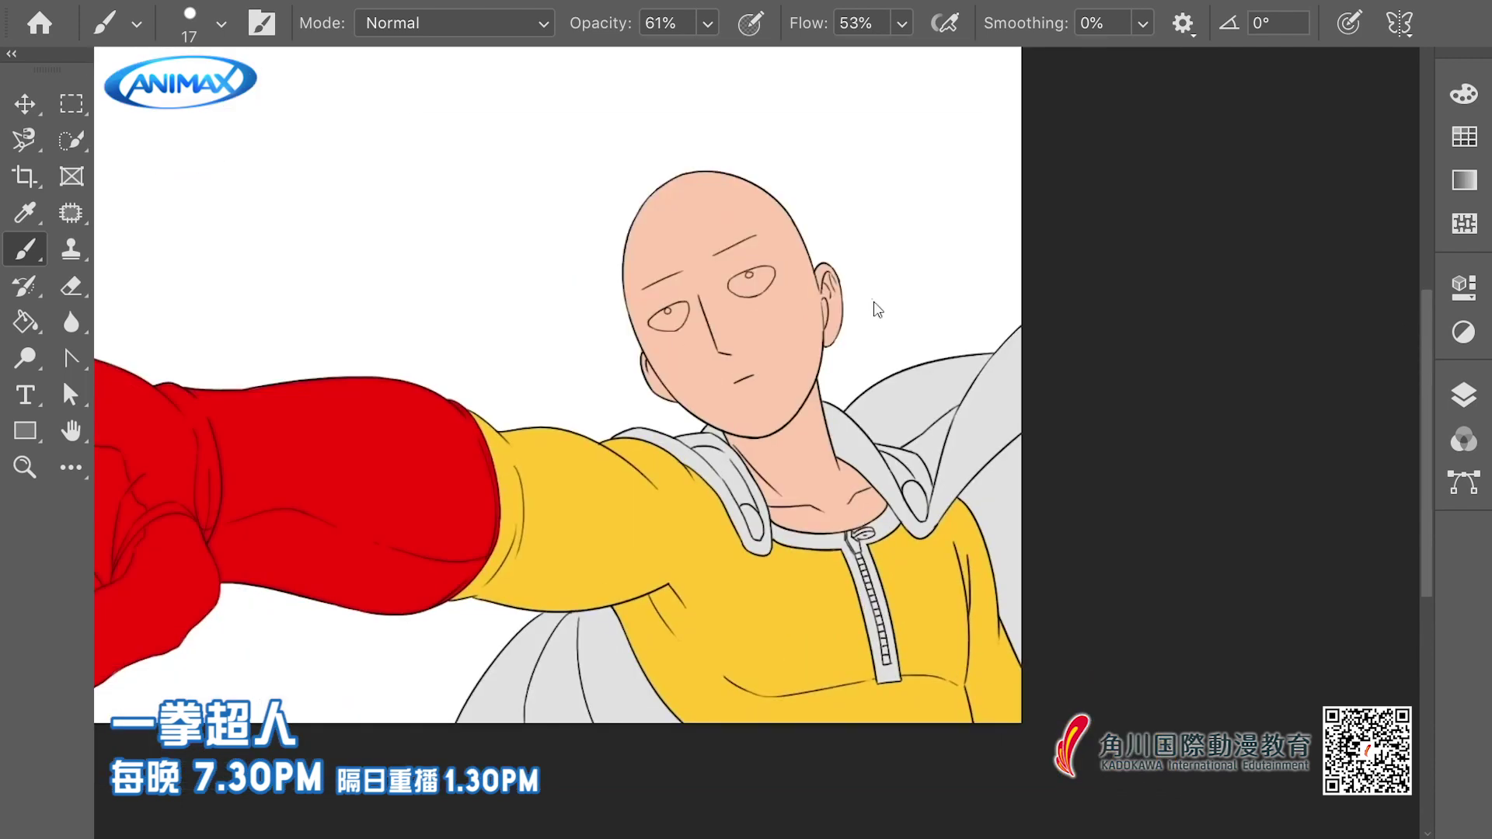
# Recolour the neckline trim and zipper placket cream, and lighten the punching-side collar flap and lower cape to off-white
pyautogui.scroll(2, 783, 537)
pyautogui.moveTo(774, 538)
pyautogui.mouseDown()
pyautogui.moveTo(936, 534)
pyautogui.moveTo(931, 726)
pyautogui.mouseUp()
pyautogui.moveTo(670, 392)
pyautogui.mouseDown()
pyautogui.moveTo(709, 418)
pyautogui.moveTo(702, 538)
pyautogui.mouseUp()
pyautogui.moveTo(544, 676); pyautogui.dragTo(692, 436)
pyautogui.moveTo(645, 412)
pyautogui.mouseDown()
pyautogui.moveTo(620, 492)
pyautogui.moveTo(710, 588)
pyautogui.mouseUp()
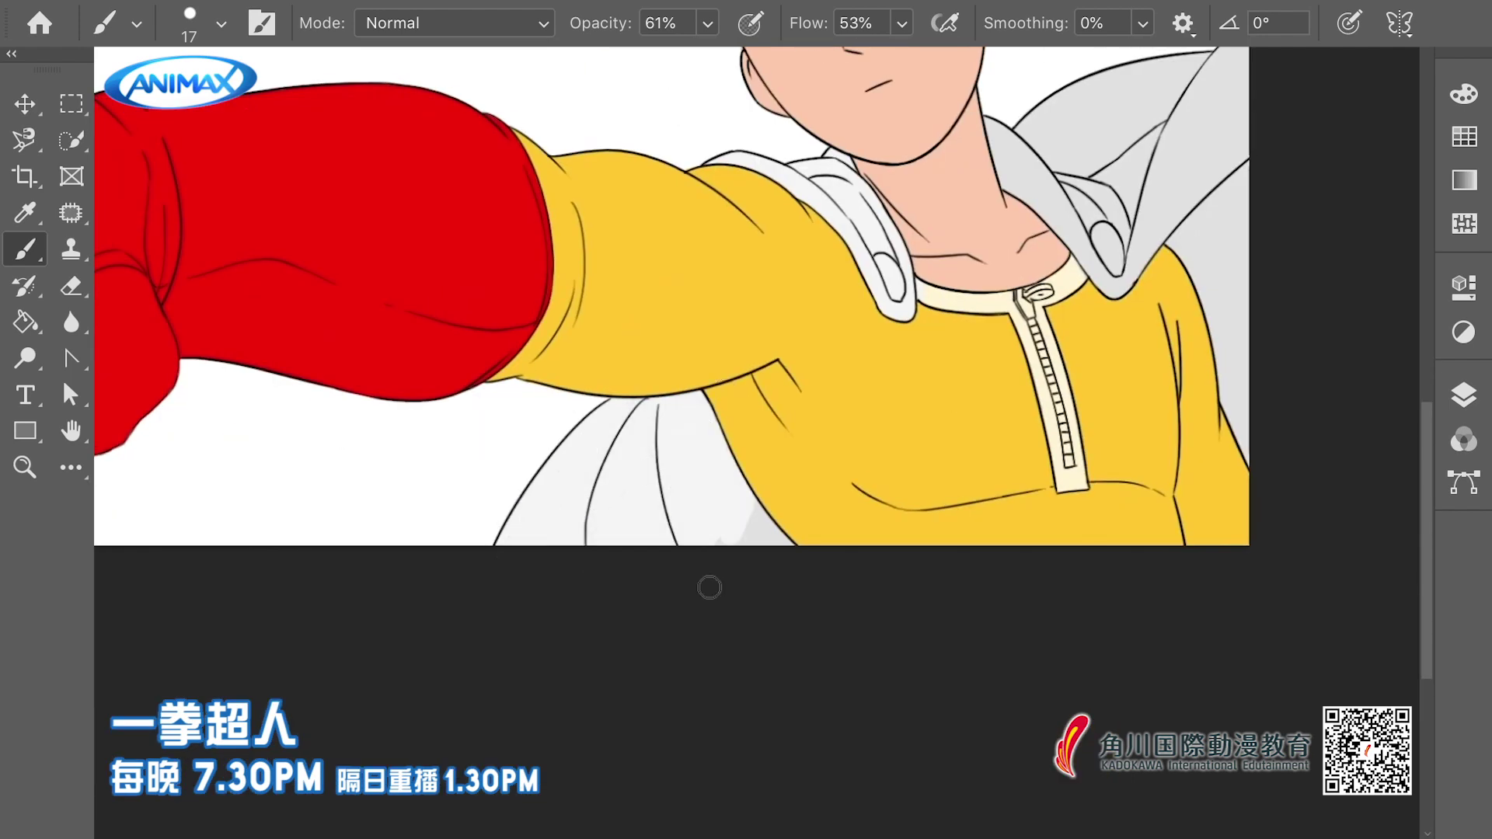
# Repaint the remaining grey parts of the collar and cape behind the other shoulder off-white
pyautogui.scroll(3, 710, 587)
pyautogui.hscroll(3, 710, 587)
pyautogui.moveTo(952, 435); pyautogui.dragTo(834, 288)
pyautogui.moveTo(1019, 378); pyautogui.dragTo(986, 420)
pyautogui.moveTo(880, 409); pyautogui.dragTo(911, 460)
pyautogui.moveTo(1003, 435)
pyautogui.mouseDown()
pyautogui.moveTo(1045, 358)
pyautogui.moveTo(1038, 622)
pyautogui.mouseUp()
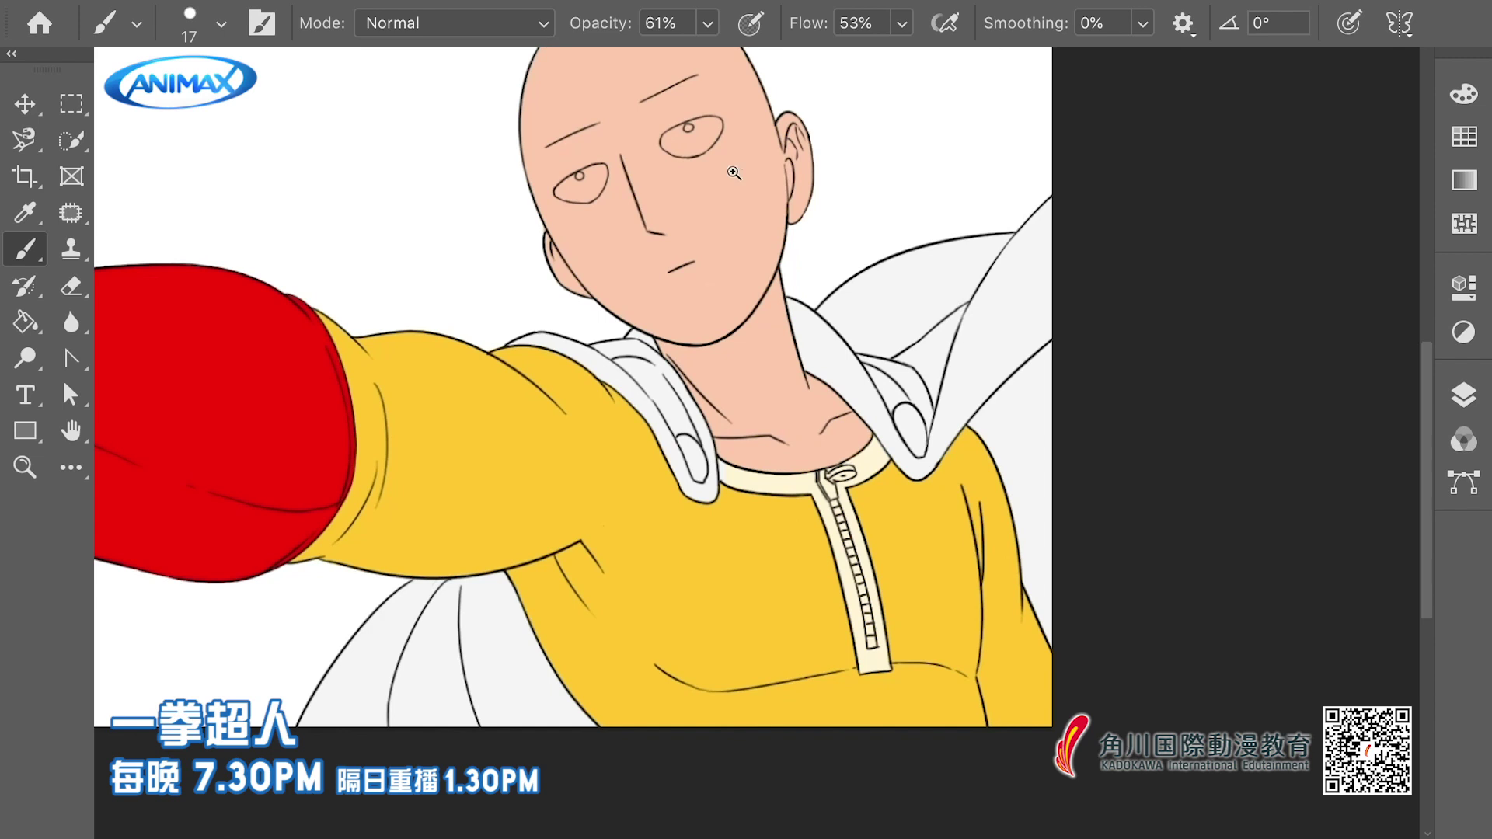
# Fill both eyes with off-white inside their outlines
pyautogui.moveTo(586, 153); pyautogui.dragTo(734, 172)
pyautogui.hotkey('ctrl', 'z')
pyautogui.moveTo(537, 223)
pyautogui.mouseDown()
pyautogui.moveTo(620, 183)
pyautogui.moveTo(575, 195)
pyautogui.moveTo(616, 207)
pyautogui.moveTo(612, 181)
pyautogui.moveTo(556, 210)
pyautogui.moveTo(607, 188)
pyautogui.moveTo(557, 240)
pyautogui.moveTo(592, 242)
pyautogui.mouseUp()
pyautogui.moveTo(733, 133)
pyautogui.mouseDown()
pyautogui.moveTo(744, 120)
pyautogui.moveTo(820, 128)
pyautogui.moveTo(750, 140)
pyautogui.moveTo(786, 156)
pyautogui.moveTo(700, 185)
pyautogui.mouseUp()
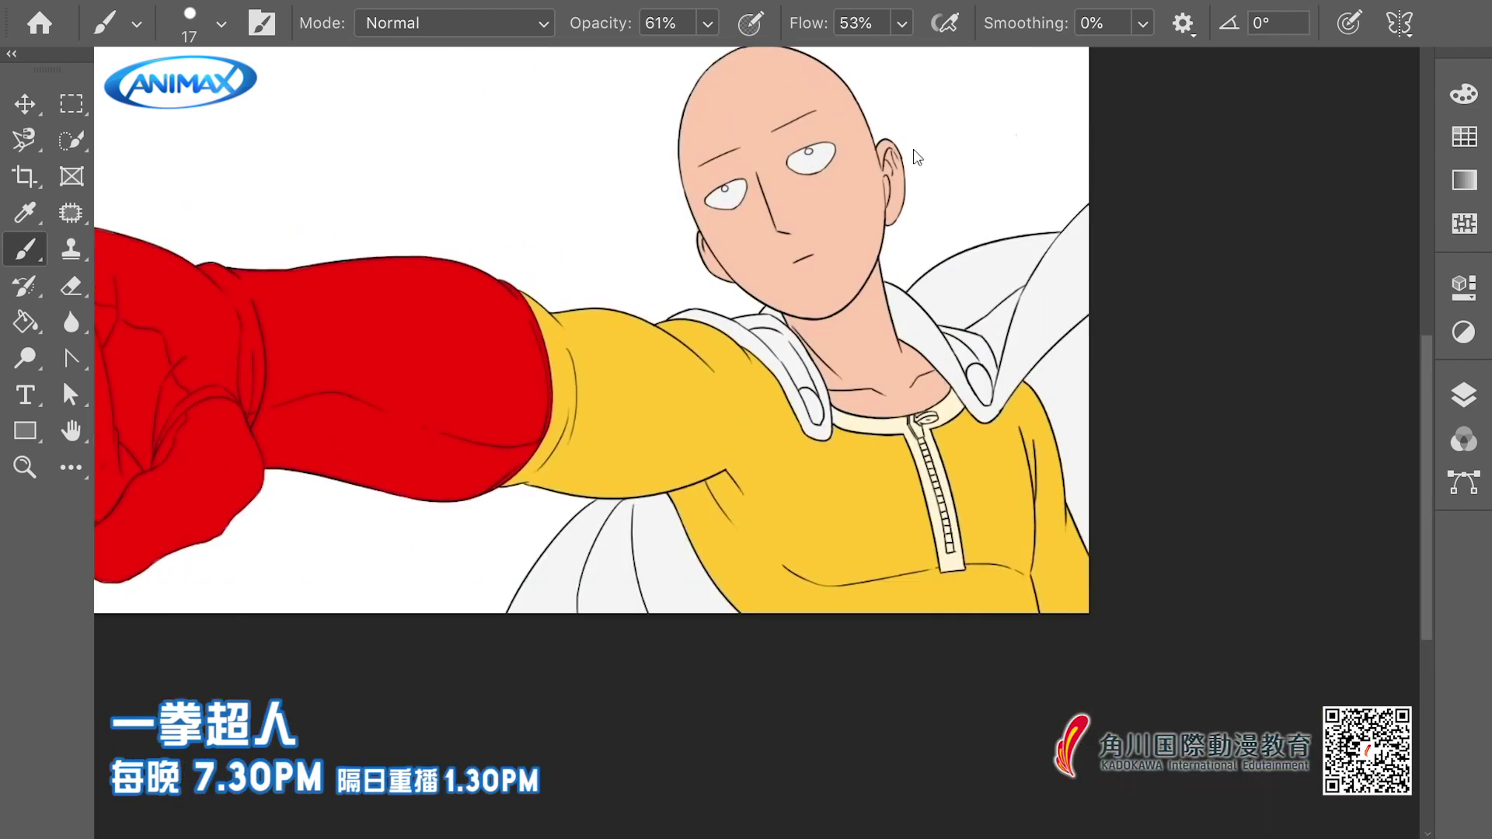
# Fill the pupils of both eyes with solid black
pyautogui.moveTo(806, 150); pyautogui.dragTo(925, 152)
pyautogui.moveTo(808, 152); pyautogui.dragTo(822, 162)
pyautogui.moveTo(463, 304); pyautogui.dragTo(472, 316)
pyautogui.moveTo(836, 273); pyautogui.dragTo(730, 274)
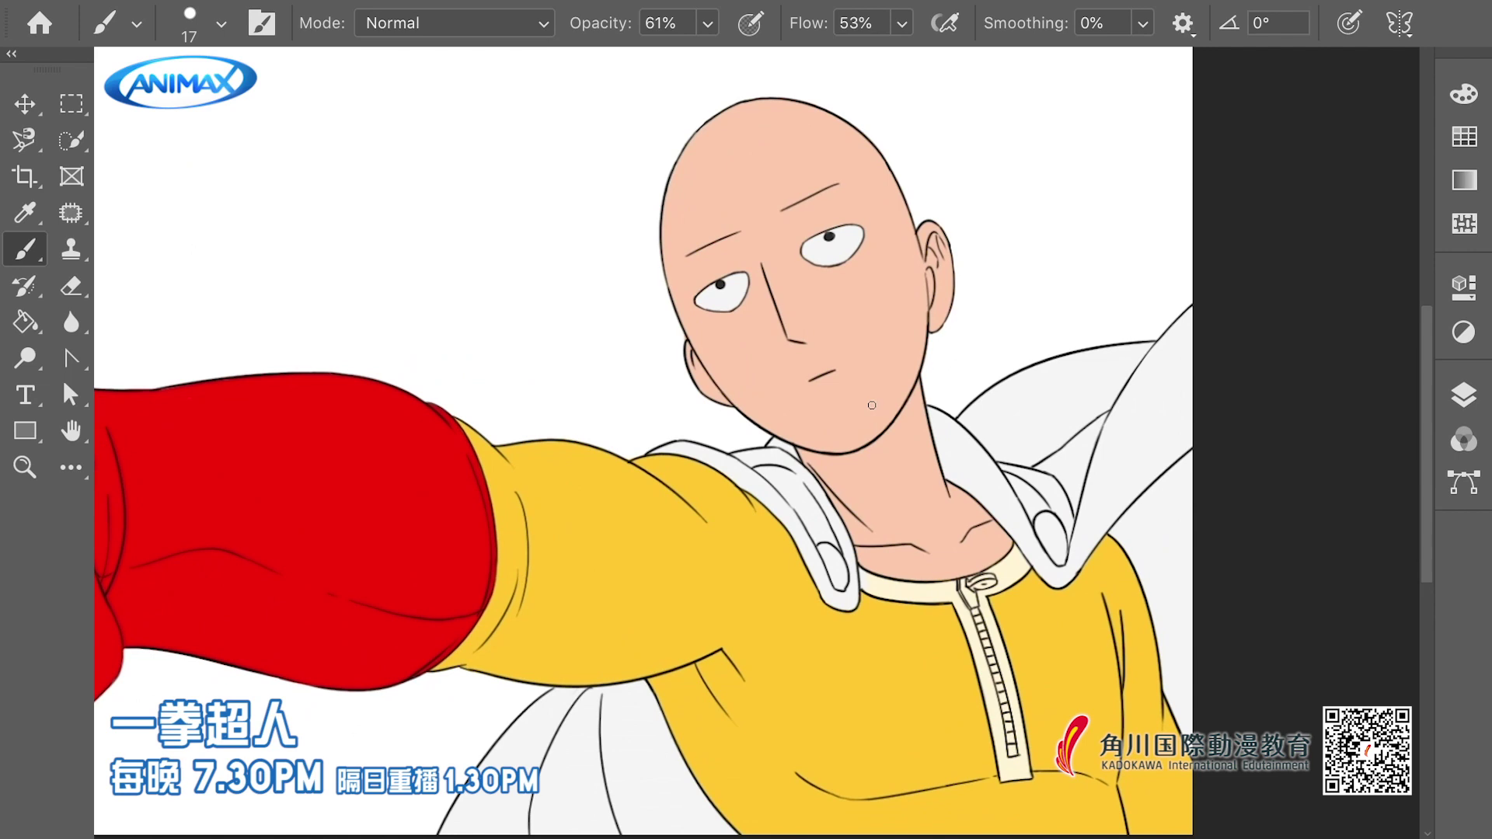
# Paint the zipper's slider, pull tab and full row of teeth medium grey inside their outlines
pyautogui.moveTo(968, 574)
pyautogui.mouseDown()
pyautogui.moveTo(886, 330)
pyautogui.moveTo(1011, 332)
pyautogui.mouseUp()
pyautogui.moveTo(847, 359); pyautogui.dragTo(868, 389)
pyautogui.moveTo(893, 366)
pyautogui.mouseDown()
pyautogui.moveTo(932, 370)
pyautogui.moveTo(891, 399)
pyautogui.moveTo(906, 458)
pyautogui.mouseUp()
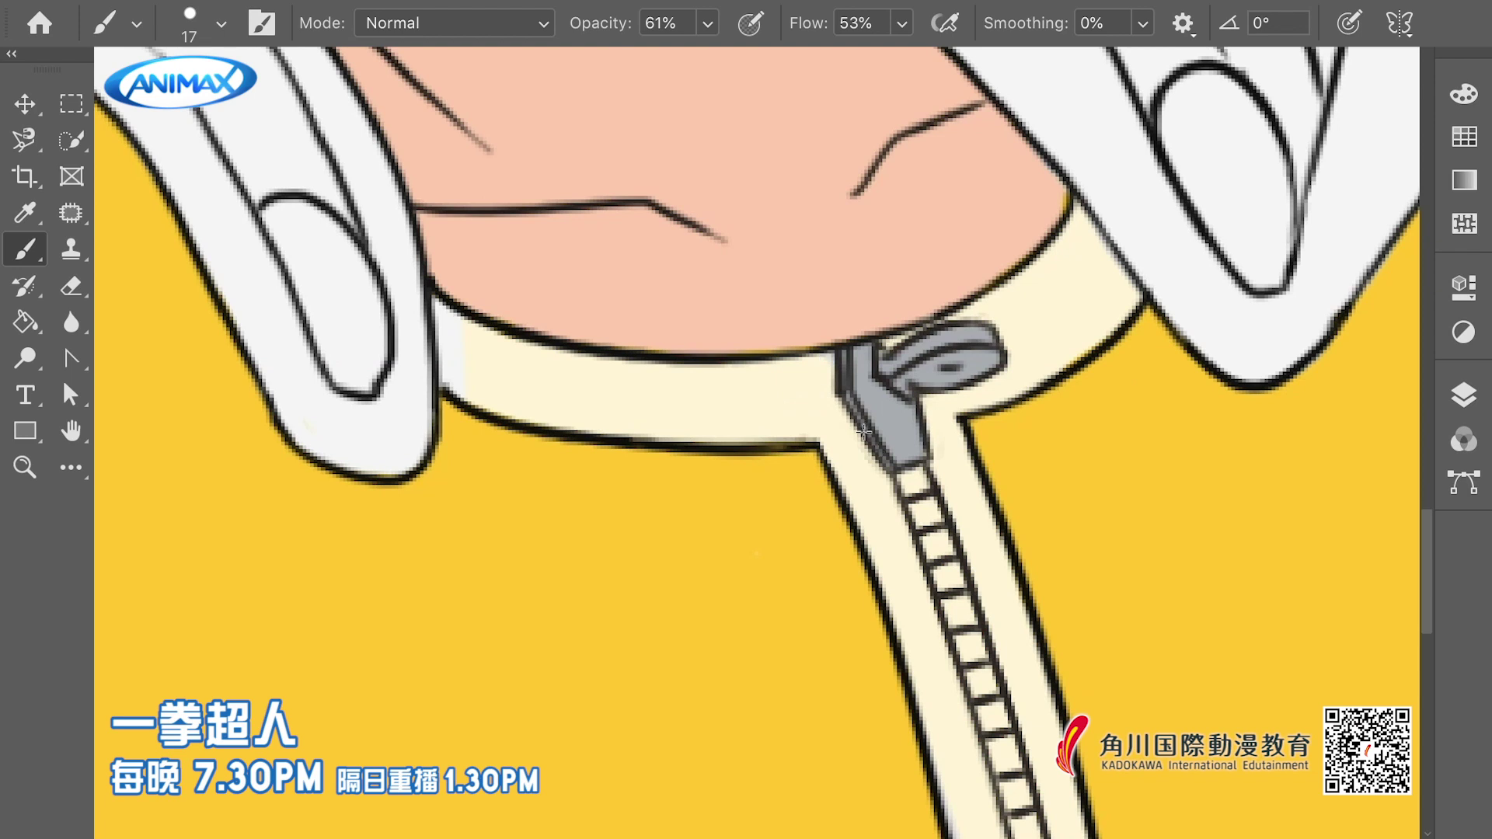
pyautogui.hotkey('ctrl', 'z')
pyautogui.hotkey('ctrl', 'shift', 'z')
pyautogui.moveTo(912, 478)
pyautogui.mouseDown()
pyautogui.moveTo(942, 548)
pyautogui.moveTo(784, 231)
pyautogui.mouseUp()
pyautogui.moveTo(785, 245); pyautogui.dragTo(844, 426)
pyautogui.moveTo(847, 446)
pyautogui.mouseDown()
pyautogui.moveTo(848, 354)
pyautogui.moveTo(917, 668)
pyautogui.mouseUp()
pyautogui.keyDown('alt'); pyautogui.click(888, 348); pyautogui.keyUp('alt')
pyautogui.moveTo(796, 393); pyautogui.dragTo(811, 437)
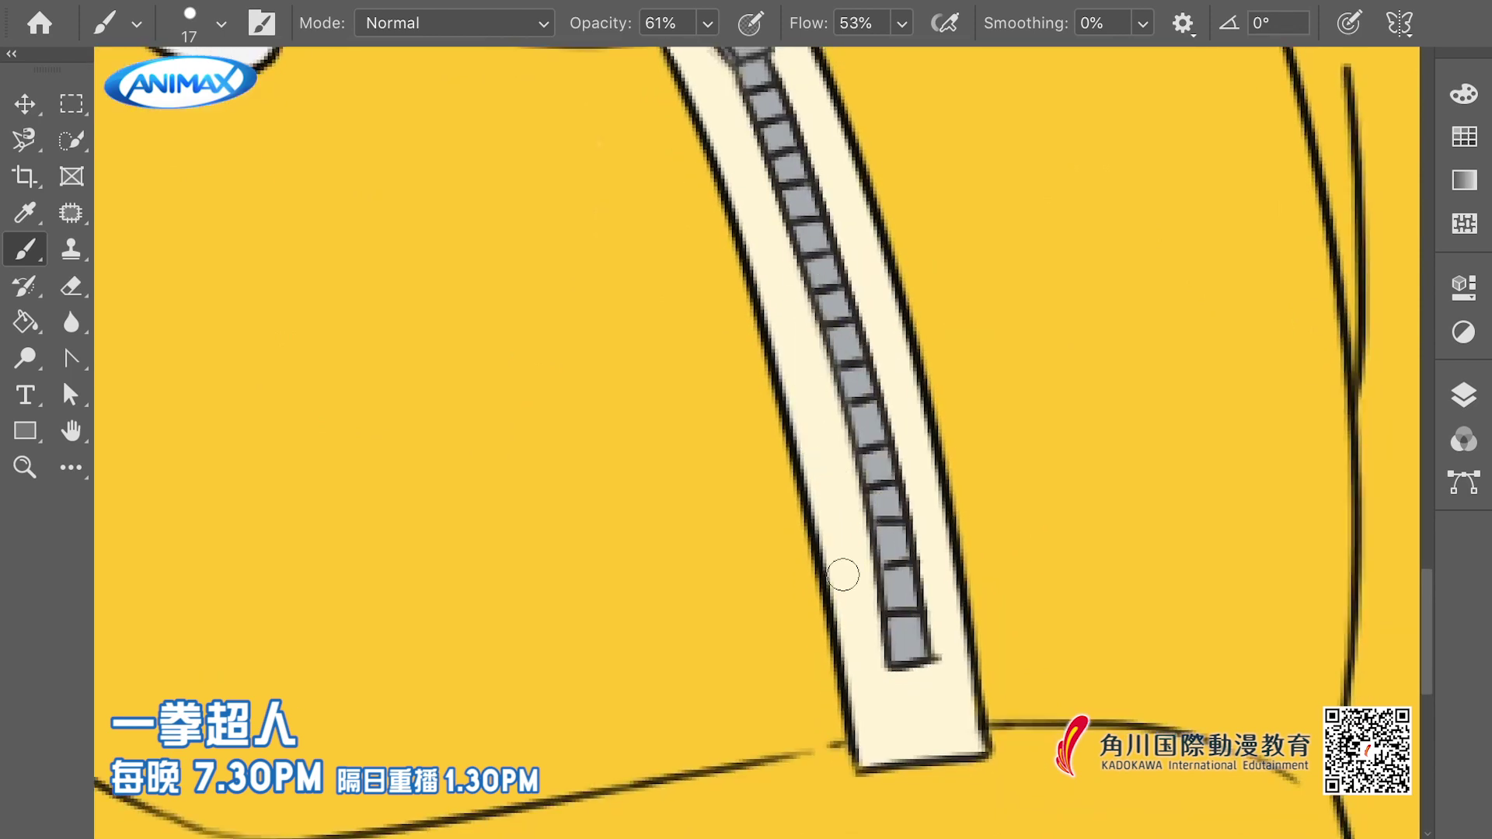
# Recolour the zipper's slider, pull tab and teeth a lighter grey
pyautogui.moveTo(930, 447); pyautogui.dragTo(986, 616)
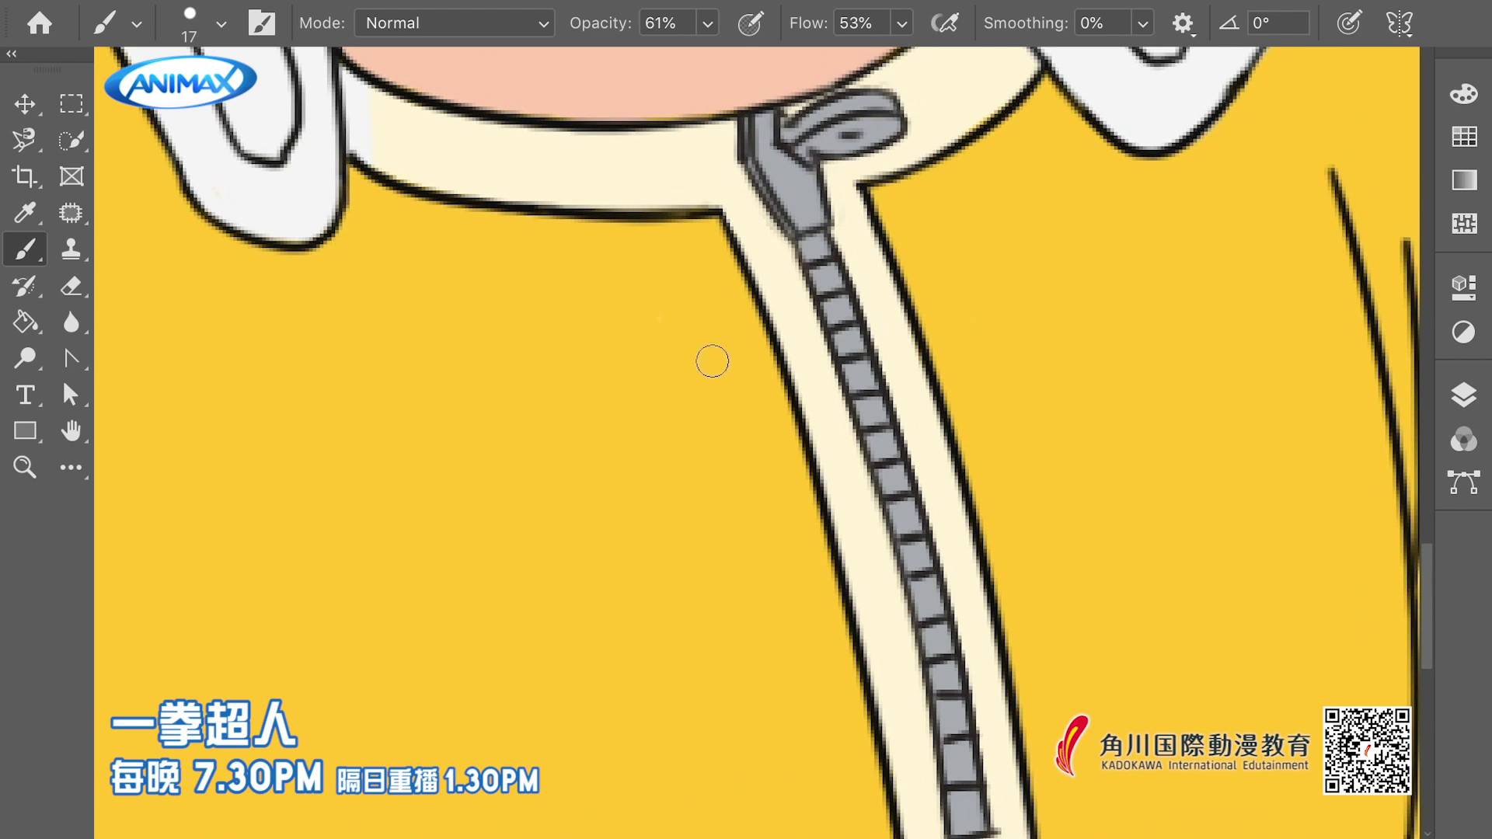
pyautogui.moveTo(768, 120); pyautogui.dragTo(815, 219)
pyautogui.moveTo(878, 353)
pyautogui.mouseDown()
pyautogui.moveTo(763, 342)
pyautogui.moveTo(853, 330)
pyautogui.mouseUp()
pyautogui.moveTo(847, 213)
pyautogui.mouseDown()
pyautogui.moveTo(875, 197)
pyautogui.moveTo(883, 398)
pyautogui.moveTo(939, 687)
pyautogui.mouseUp()
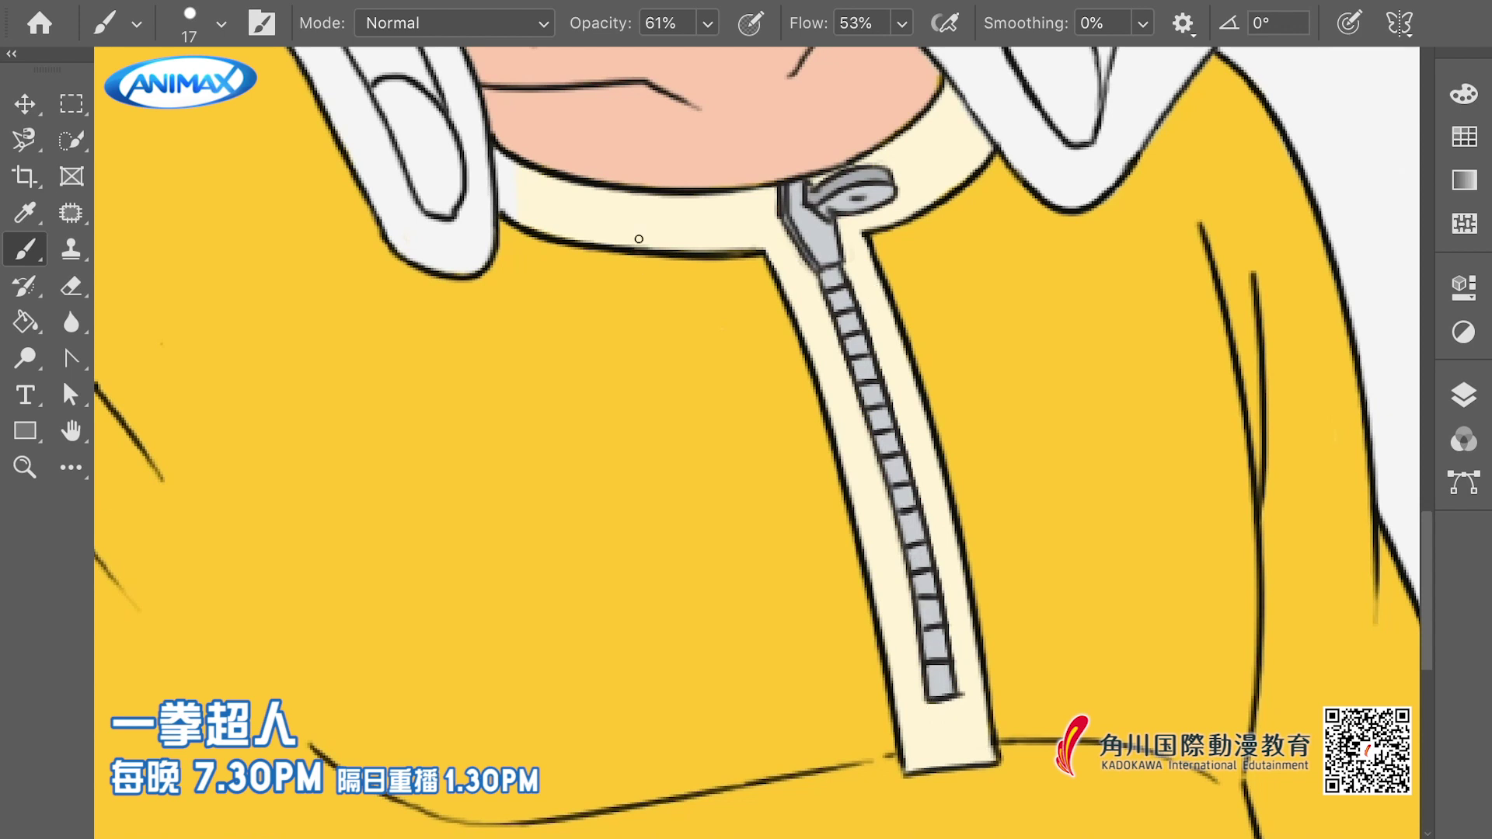
pyautogui.scroll(-3, 894, 430)
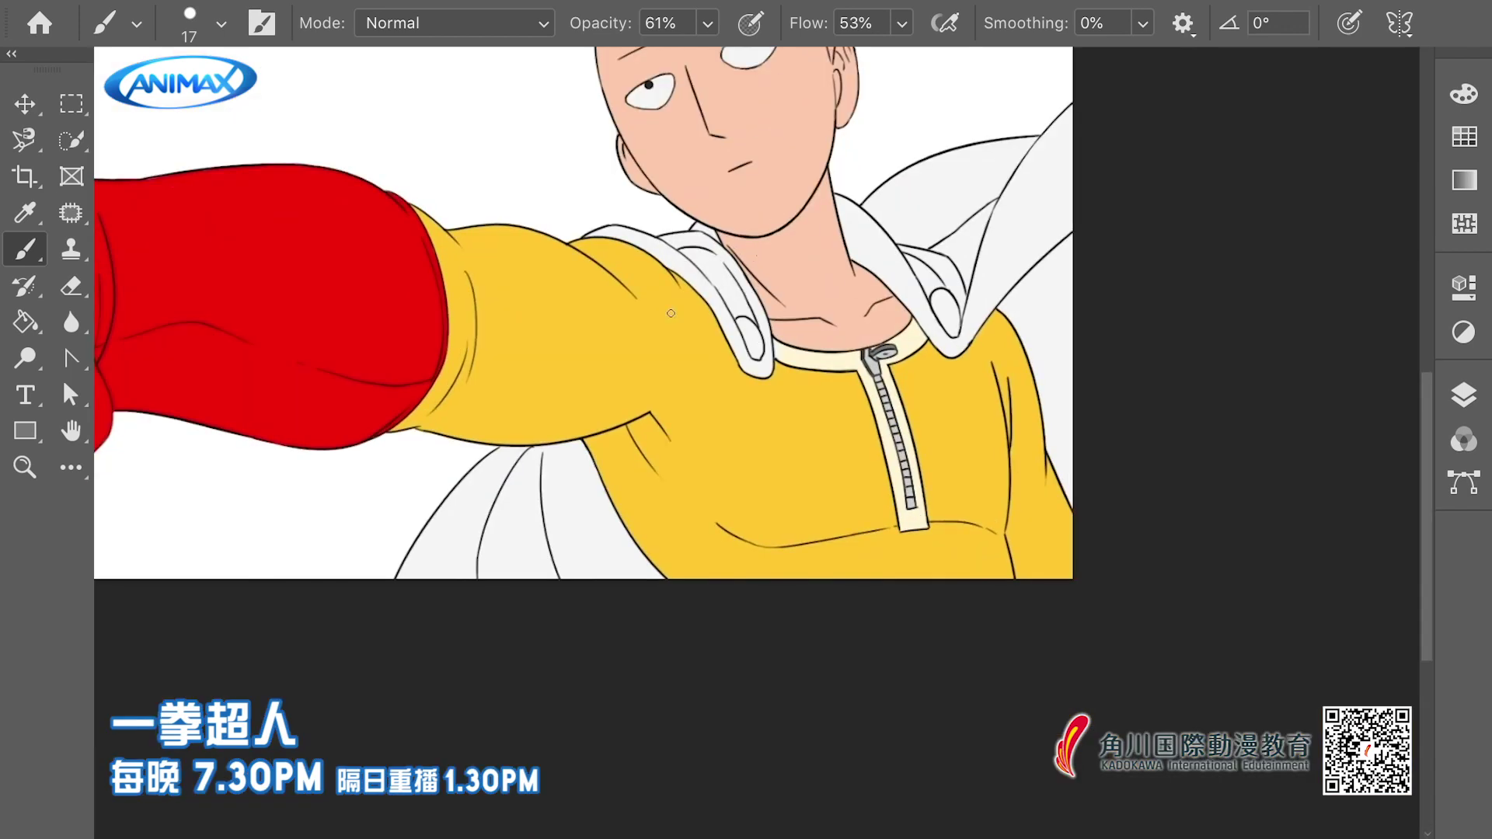
# Paint the oval button on each of the two collar flaps dark grey-green
pyautogui.scroll(3, 684, 319)
pyautogui.moveTo(758, 311)
pyautogui.mouseDown()
pyautogui.moveTo(802, 395)
pyautogui.moveTo(767, 318)
pyautogui.moveTo(783, 331)
pyautogui.moveTo(789, 389)
pyautogui.mouseUp()
pyautogui.moveTo(1180, 253)
pyautogui.mouseDown()
pyautogui.moveTo(1193, 303)
pyautogui.moveTo(1213, 276)
pyautogui.moveTo(1230, 303)
pyautogui.moveTo(1231, 339)
pyautogui.mouseUp()
pyautogui.keyDown('alt'); pyautogui.click(911, 400); pyautogui.keyUp('alt')
pyautogui.moveTo(834, 365); pyautogui.dragTo(833, 393)
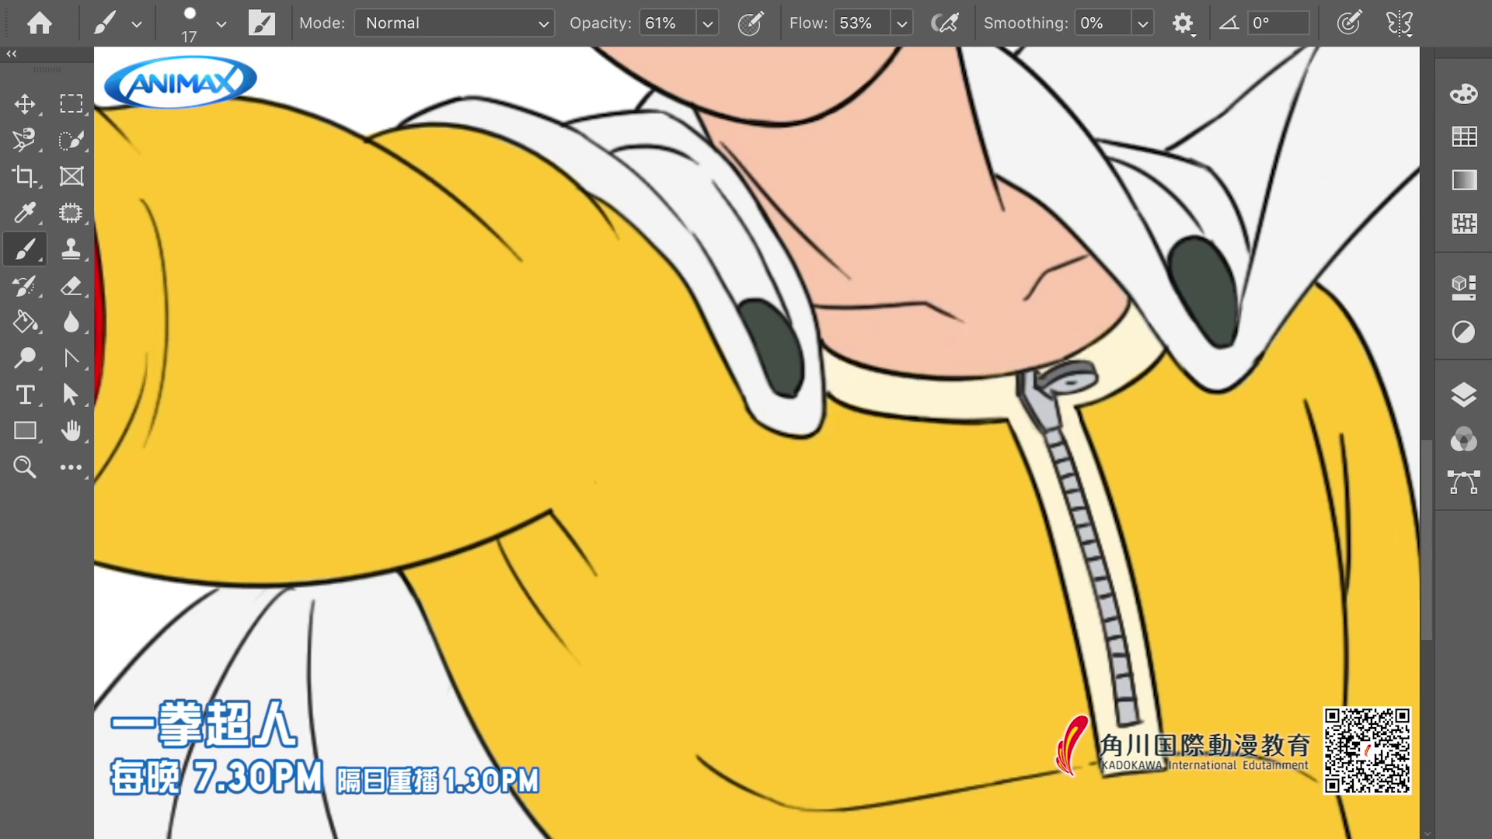
pyautogui.scroll(-5, 1120, 292)
pyautogui.scroll(3, 1118, 289)
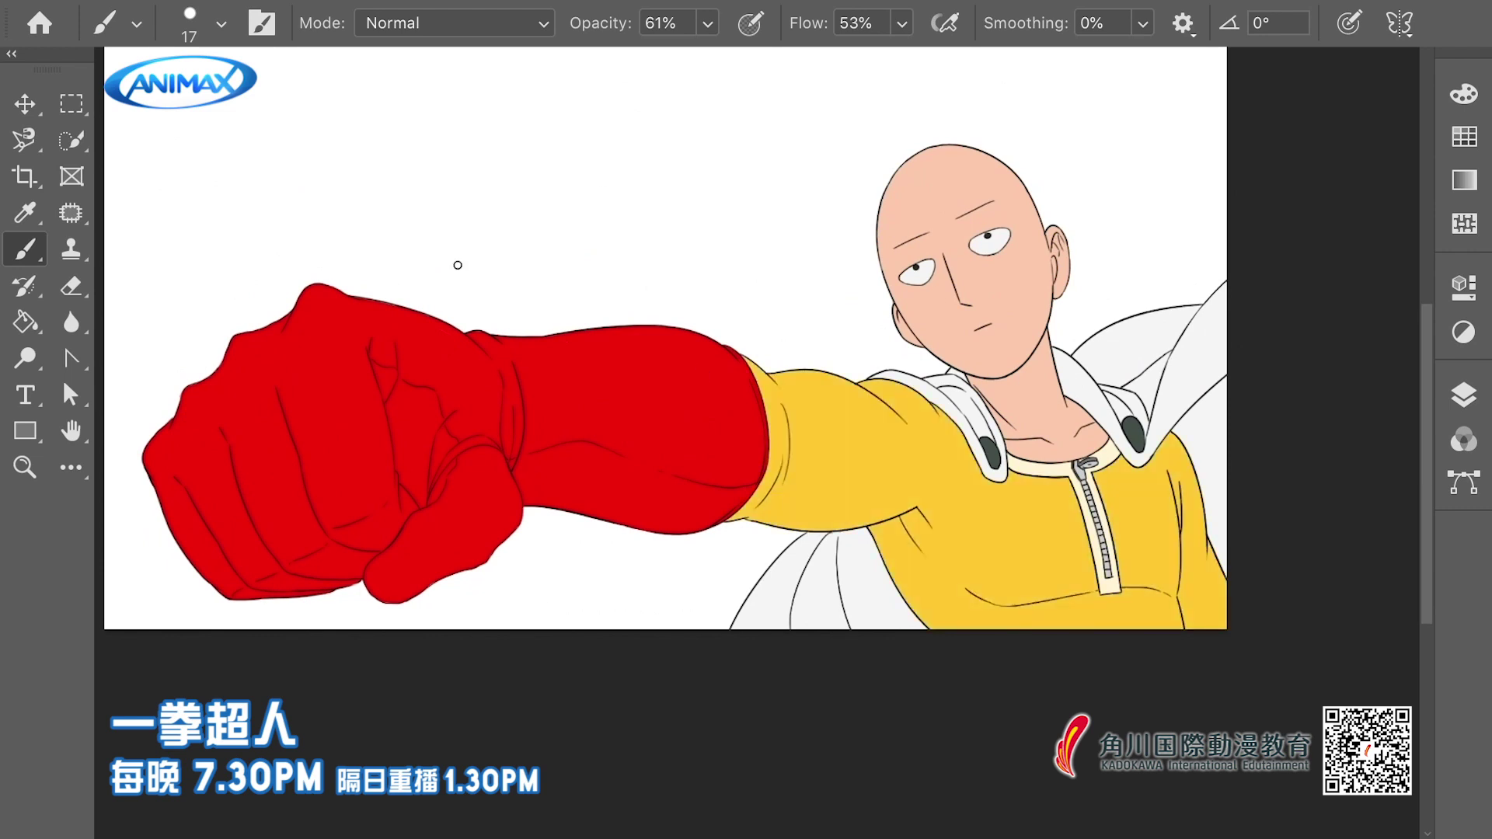
# Shade the punching-arm side of the bald head, cheek, jaw and ear with a flat salmon-red shadow
pyautogui.moveTo(903, 165); pyautogui.dragTo(928, 360)
pyautogui.moveTo(877, 268); pyautogui.dragTo(937, 351)
pyautogui.moveTo(970, 390); pyautogui.dragTo(950, 370)
pyautogui.moveTo(886, 296); pyautogui.dragTo(884, 318)
pyautogui.moveTo(869, 247); pyautogui.dragTo(970, 361)
pyautogui.moveTo(883, 147); pyautogui.dragTo(896, 284)
pyautogui.moveTo(869, 202)
pyautogui.mouseDown()
pyautogui.moveTo(981, 363)
pyautogui.moveTo(981, 341)
pyautogui.mouseUp()
pyautogui.moveTo(1005, 291); pyautogui.dragTo(995, 404)
pyautogui.moveTo(945, 337); pyautogui.dragTo(988, 330)
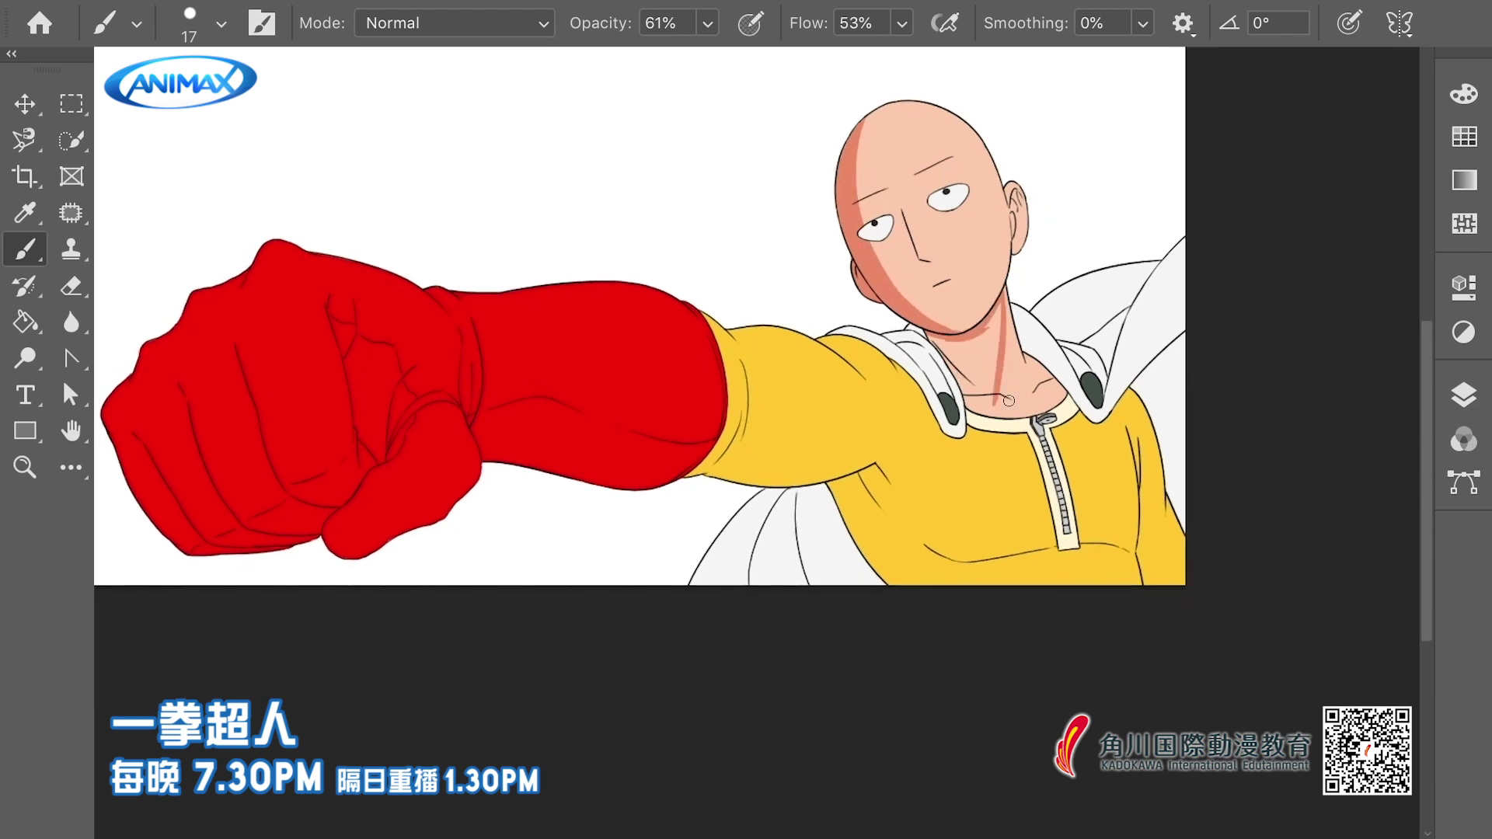
# Shade the neck below the jaw and around the collarbones salmon-red, leaving small lit patches of skin
pyautogui.moveTo(1001, 370); pyautogui.dragTo(1012, 399)
pyautogui.moveTo(999, 304); pyautogui.dragTo(988, 395)
pyautogui.moveTo(928, 338); pyautogui.dragTo(970, 342)
pyautogui.moveTo(982, 322); pyautogui.dragTo(971, 405)
pyautogui.moveTo(945, 347); pyautogui.dragTo(978, 400)
pyautogui.moveTo(989, 410)
pyautogui.mouseDown()
pyautogui.moveTo(975, 366)
pyautogui.moveTo(1026, 397)
pyautogui.moveTo(995, 415)
pyautogui.moveTo(966, 314)
pyautogui.moveTo(1049, 419)
pyautogui.moveTo(1032, 393)
pyautogui.moveTo(1043, 412)
pyautogui.moveTo(1042, 368)
pyautogui.moveTo(1026, 382)
pyautogui.moveTo(1040, 375)
pyautogui.moveTo(992, 356)
pyautogui.moveTo(1041, 375)
pyautogui.moveTo(1036, 408)
pyautogui.moveTo(1075, 420)
pyautogui.moveTo(1034, 367)
pyautogui.moveTo(1048, 374)
pyautogui.moveTo(1015, 399)
pyautogui.moveTo(1029, 364)
pyautogui.mouseUp()
pyautogui.press('super+z')
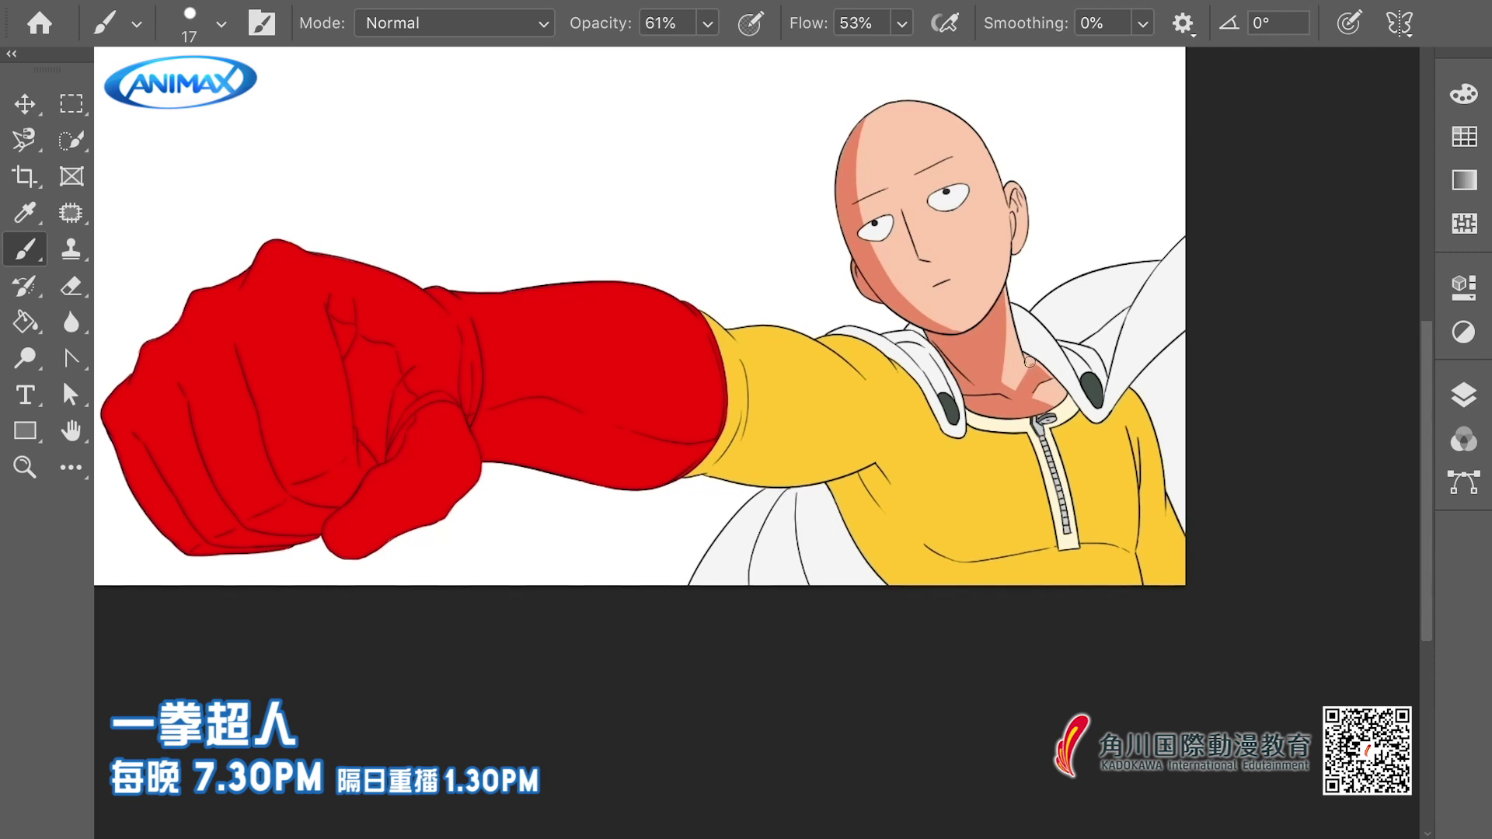
# Add salmon-red shadows beside and under the nose and in the inner folds of the far ear
pyautogui.moveTo(865, 251)
pyautogui.mouseDown()
pyautogui.moveTo(946, 334)
pyautogui.moveTo(966, 328)
pyautogui.mouseUp()
pyautogui.moveTo(904, 219); pyautogui.dragTo(916, 262)
pyautogui.scroll(2, 925, 247)
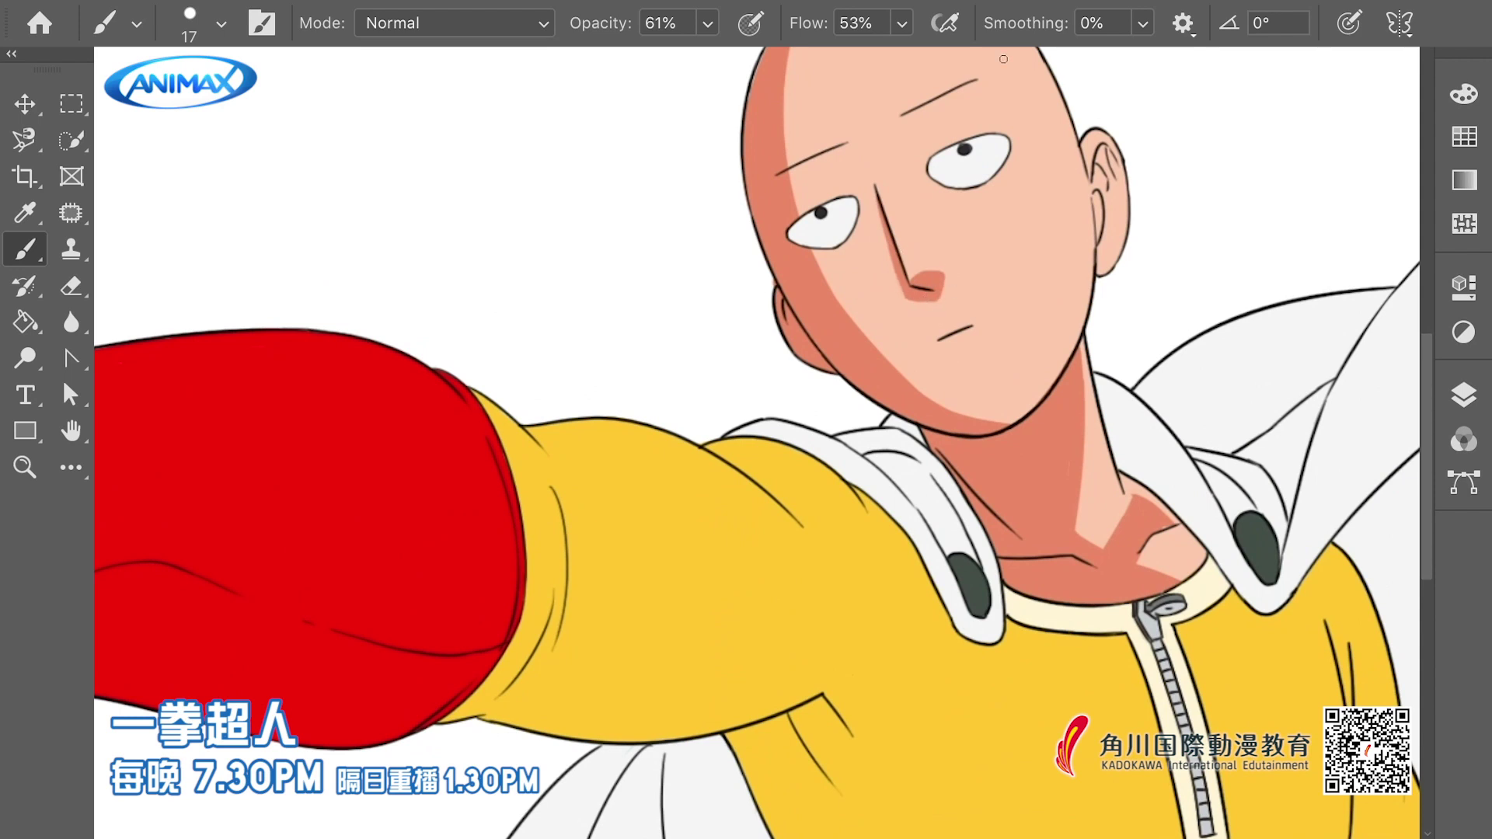
pyautogui.hscroll(2, 1027, 211)
pyautogui.moveTo(1017, 177)
pyautogui.mouseDown()
pyautogui.moveTo(1039, 202)
pyautogui.moveTo(1014, 118)
pyautogui.moveTo(1037, 188)
pyautogui.mouseUp()
pyautogui.moveTo(1016, 201); pyautogui.dragTo(1017, 234)
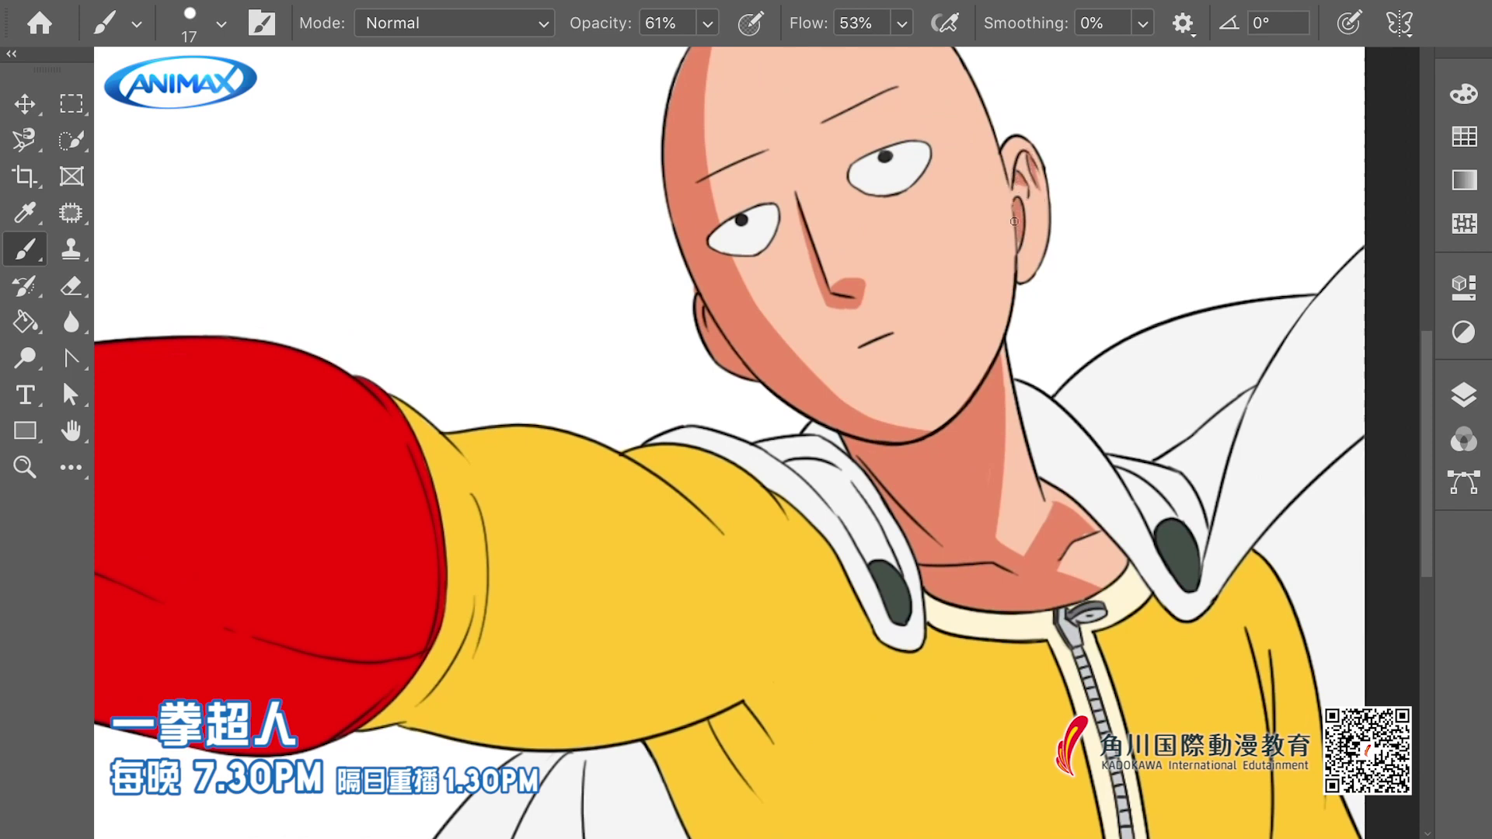
# Deepen the skin shadow colour on the head and neck to a darker brick red
pyautogui.scroll(-5, 1039, 304)
pyautogui.click(1198, 426)
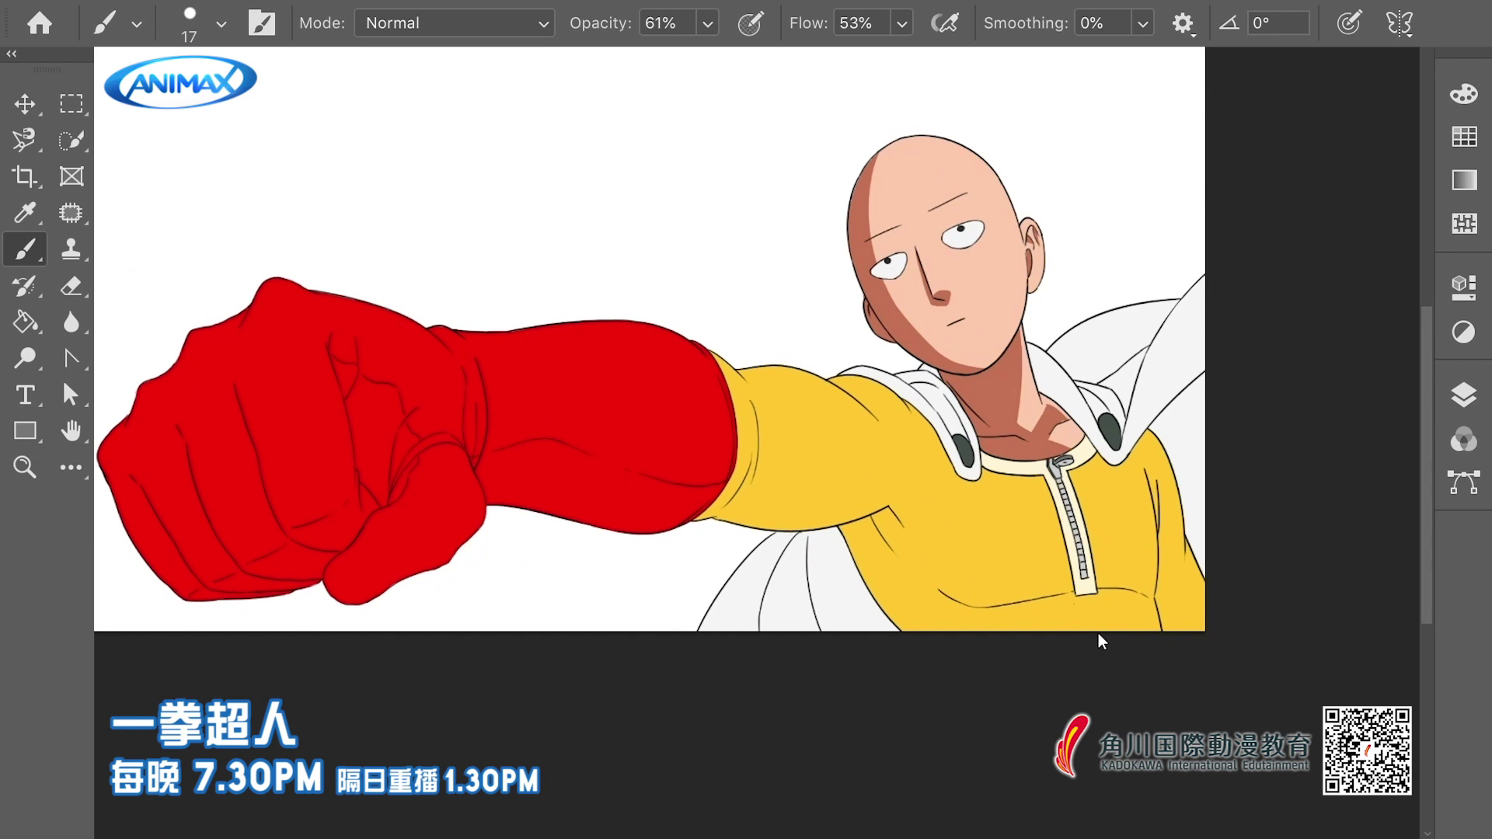
pyautogui.moveTo(1072, 635); pyautogui.dragTo(1079, 635)
pyautogui.moveTo(1087, 549); pyautogui.dragTo(1085, 553)
pyautogui.scroll(2, 1057, 419)
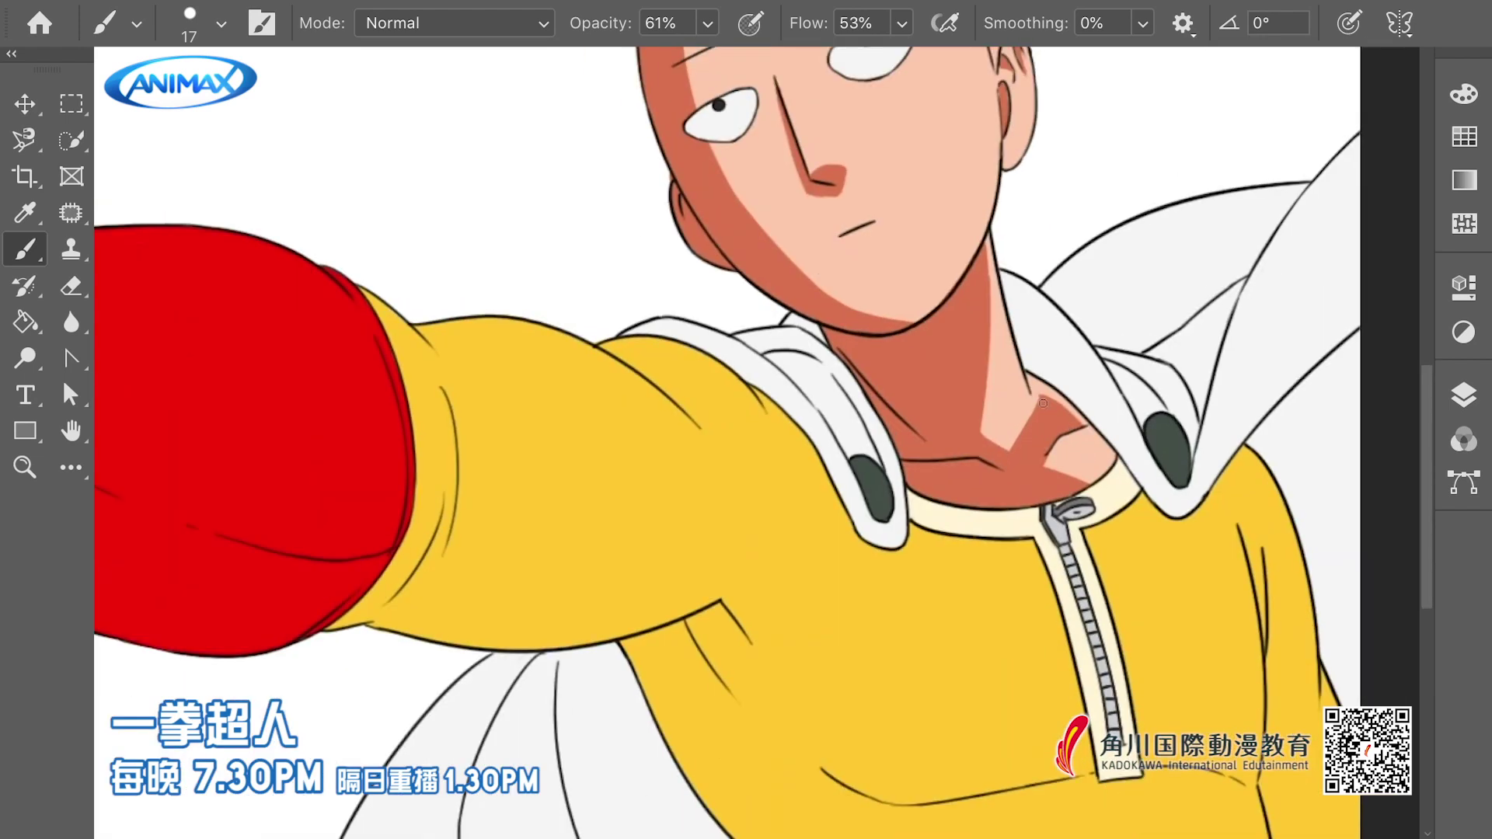
# Touch up the neck shadow and add a pale oval highlight on the bald crown
pyautogui.moveTo(1037, 411)
pyautogui.mouseDown()
pyautogui.moveTo(991, 439)
pyautogui.moveTo(1011, 408)
pyautogui.moveTo(1002, 424)
pyautogui.mouseUp()
pyautogui.moveTo(990, 235); pyautogui.dragTo(987, 284)
pyautogui.scroll(-5, 997, 453)
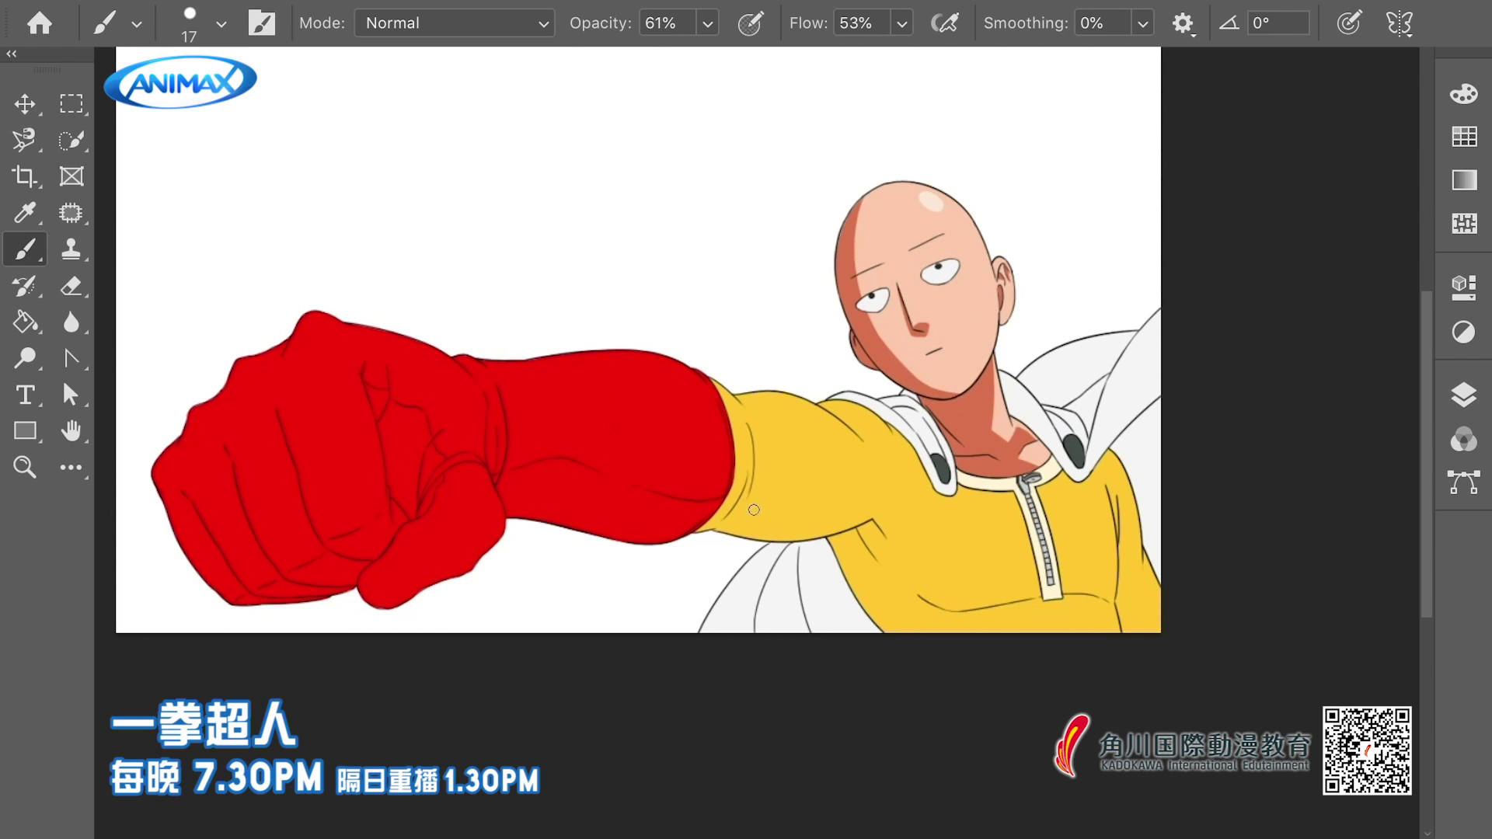
# Shade the sleeve crease along the lower edge of the red glove's cuff with a grey-brown shadow
pyautogui.moveTo(721, 526)
pyautogui.mouseDown()
pyautogui.moveTo(731, 478)
pyautogui.moveTo(715, 517)
pyautogui.mouseUp()
pyautogui.hotkey('ctrl', 'z')
pyautogui.scroll(4, 712, 467)
pyautogui.moveTo(768, 447); pyautogui.dragTo(723, 538)
pyautogui.moveTo(728, 538); pyautogui.dragTo(768, 449)
pyautogui.moveTo(748, 506); pyautogui.dragTo(723, 544)
# Shade the second sleeve fold near the cuff grey-brown and extend the shadow to the sleeve's lower and upper edges
pyautogui.moveTo(766, 396); pyautogui.dragTo(776, 507)
pyautogui.moveTo(782, 432)
pyautogui.mouseDown()
pyautogui.moveTo(775, 507)
pyautogui.moveTo(766, 466)
pyautogui.mouseUp()
pyautogui.moveTo(771, 399); pyautogui.dragTo(762, 516)
pyautogui.moveTo(768, 458); pyautogui.dragTo(757, 543)
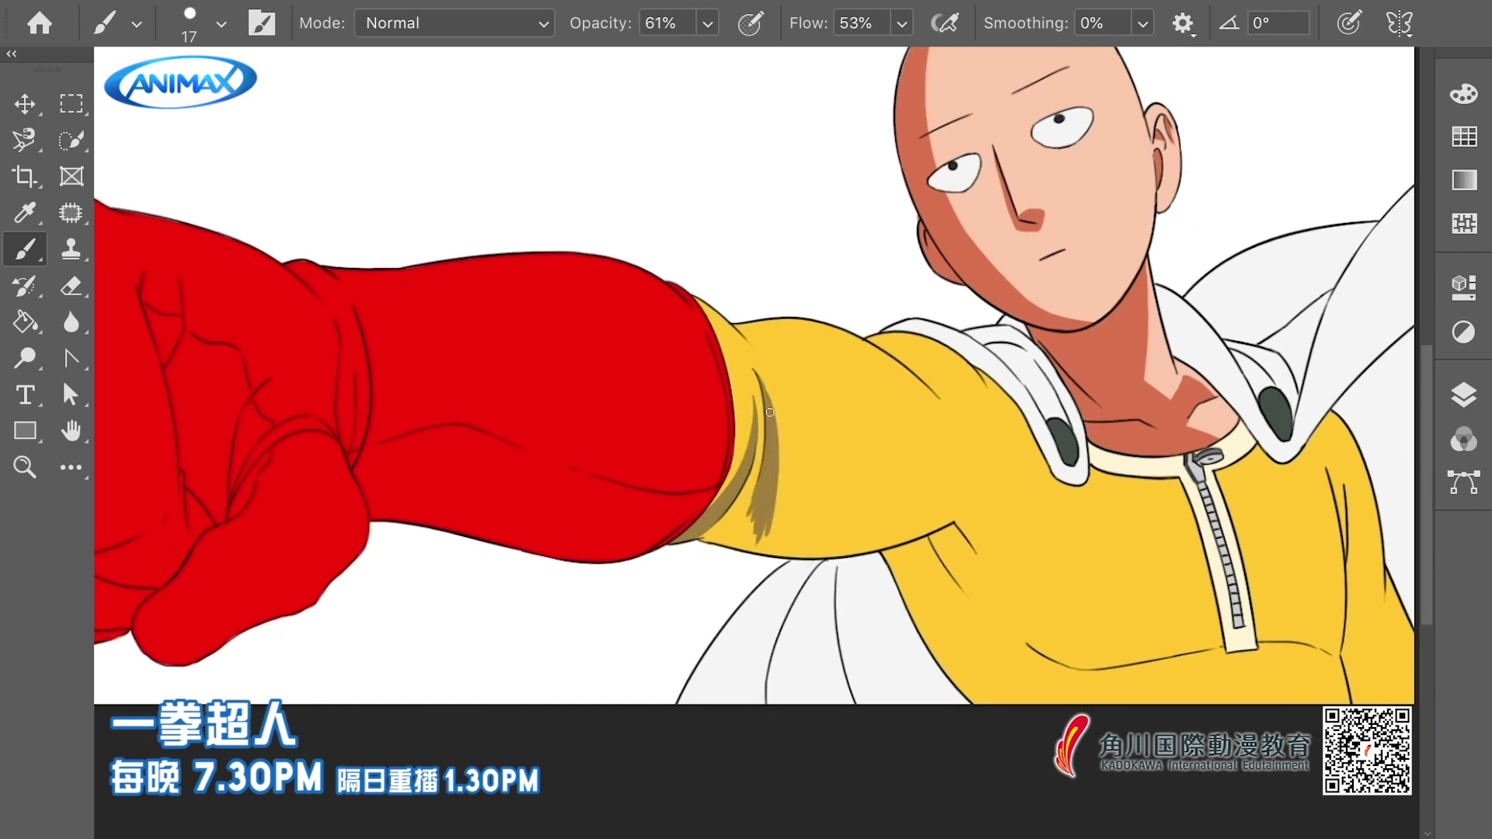
pyautogui.scroll(-1, 758, 498)
pyautogui.moveTo(752, 449); pyautogui.dragTo(700, 534)
pyautogui.moveTo(745, 510)
pyautogui.mouseDown()
pyautogui.moveTo(731, 542)
pyautogui.moveTo(707, 539)
pyautogui.moveTo(751, 544)
pyautogui.mouseUp()
pyautogui.moveTo(726, 283); pyautogui.dragTo(702, 295)
# Shade the crease on top of the punching shoulder with a tapered grey-brown shadow
pyautogui.moveTo(849, 350); pyautogui.dragTo(929, 427)
pyautogui.press('super+z')
pyautogui.hscroll(3, 803, 294)
pyautogui.press('super+z')
pyautogui.hscroll(4, 794, 344)
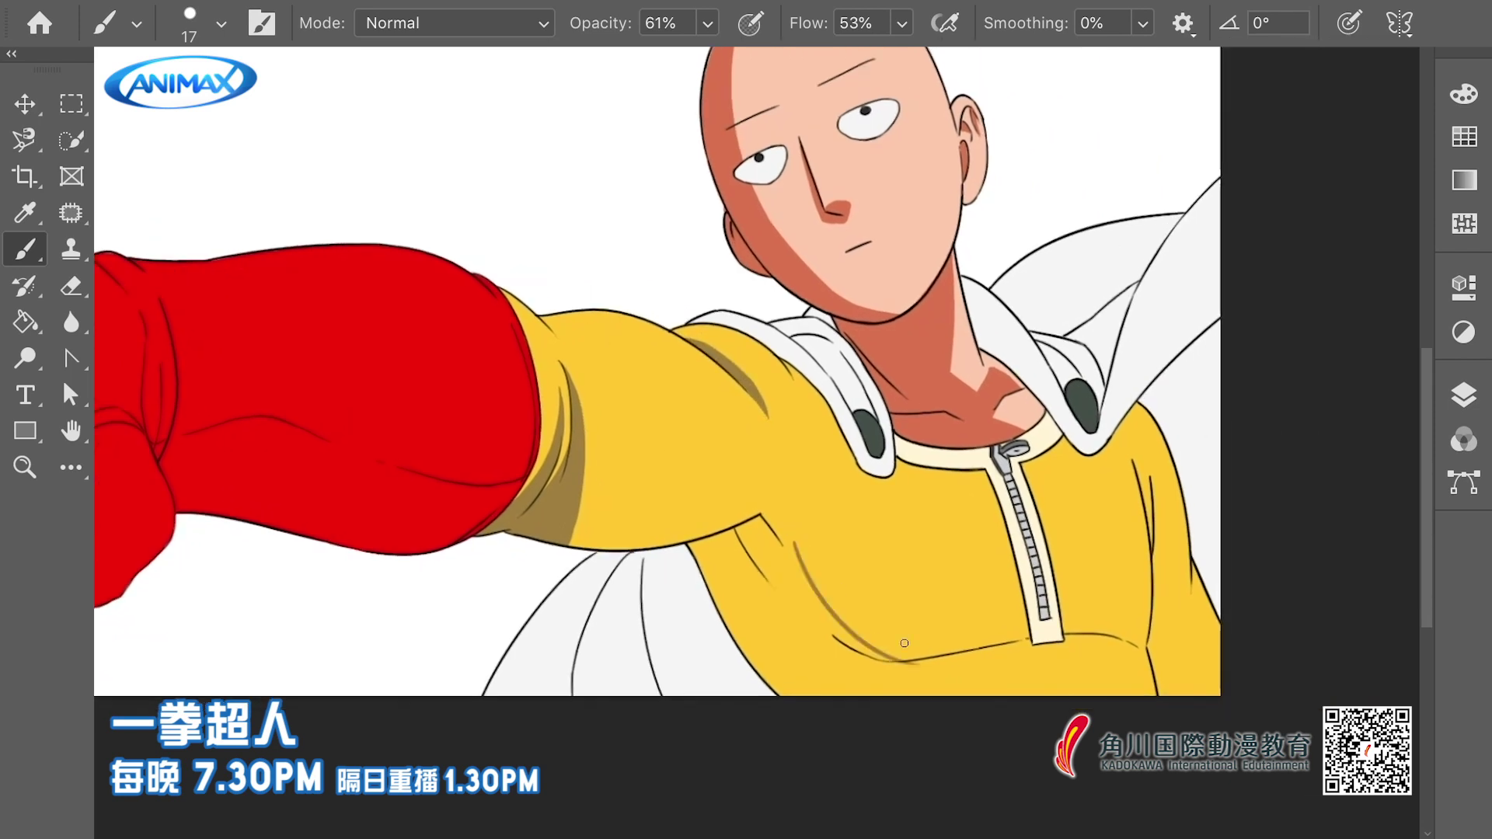
# Draw the curved upper edge of the shadow under the punching sleeve, from the cuff folds to the armpit, in grey-brown
pyautogui.moveTo(733, 500); pyautogui.dragTo(549, 485)
pyautogui.hscroll(1, 733, 430)
pyautogui.moveTo(697, 482)
pyautogui.mouseDown()
pyautogui.moveTo(771, 504)
pyautogui.moveTo(567, 485)
pyautogui.moveTo(728, 488)
pyautogui.mouseUp()
pyautogui.hscroll(-1, 766, 501)
pyautogui.press('super+z')
pyautogui.moveTo(562, 462); pyautogui.dragTo(731, 484)
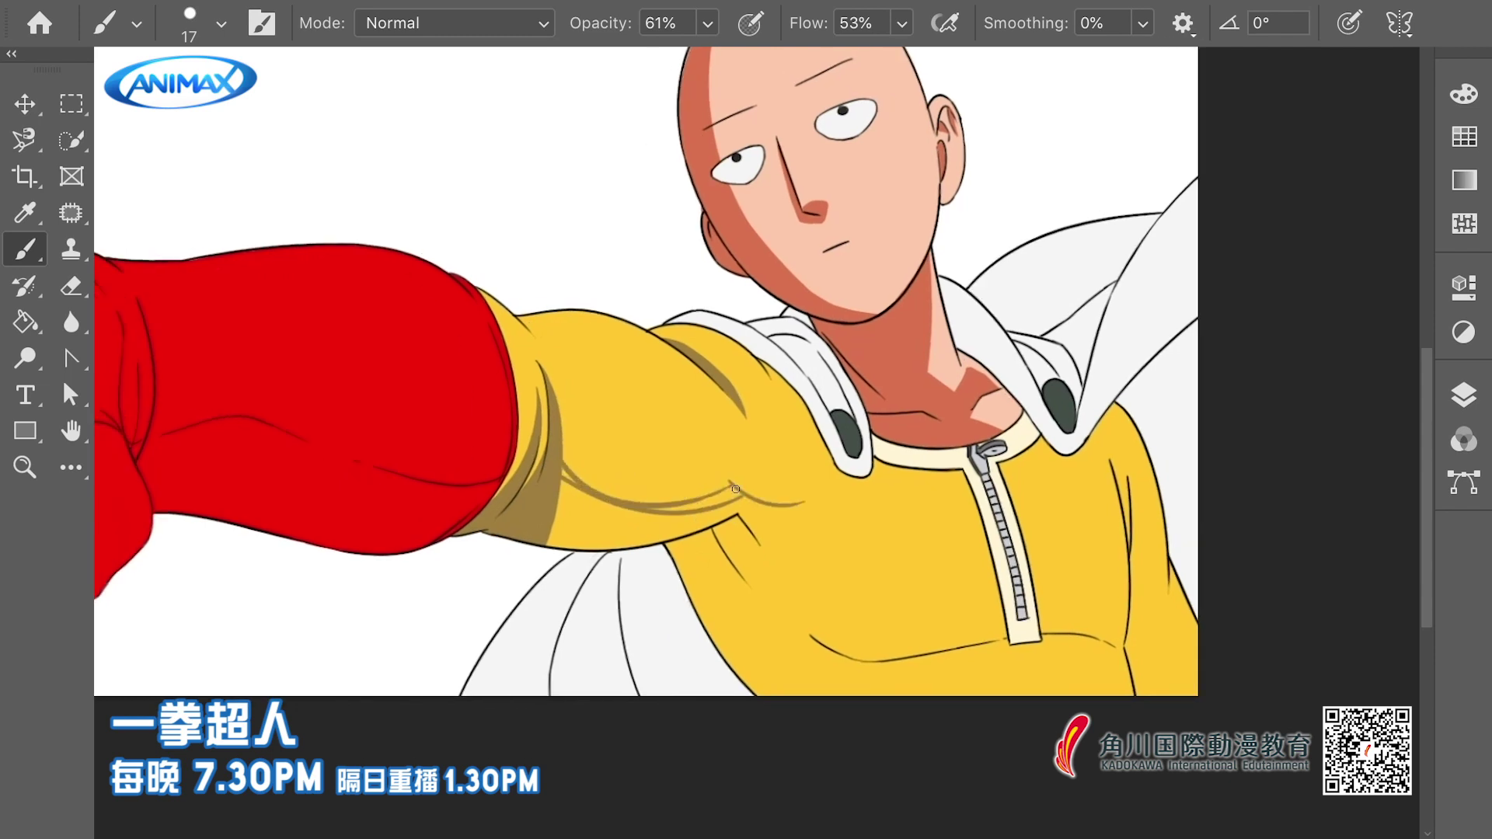
# Paint the armpit and the side of the torso beneath the punching arm with the grey-brown shadow
pyautogui.moveTo(766, 548); pyautogui.dragTo(751, 527)
pyautogui.moveTo(790, 481)
pyautogui.mouseDown()
pyautogui.moveTo(741, 502)
pyautogui.moveTo(797, 475)
pyautogui.mouseUp()
pyautogui.moveTo(781, 558); pyautogui.dragTo(726, 545)
pyautogui.moveTo(738, 466)
pyautogui.mouseDown()
pyautogui.moveTo(703, 496)
pyautogui.moveTo(768, 592)
pyautogui.mouseUp()
pyautogui.moveTo(731, 591)
pyautogui.mouseDown()
pyautogui.moveTo(702, 580)
pyautogui.moveTo(762, 614)
pyautogui.mouseUp()
pyautogui.moveTo(687, 558); pyautogui.dragTo(768, 615)
pyautogui.moveTo(727, 540); pyautogui.dragTo(717, 518)
# Shade along the chest's lower fold line from the torso's side toward the zipper placket
pyautogui.moveTo(678, 450); pyautogui.dragTo(738, 569)
pyautogui.moveTo(737, 557)
pyautogui.mouseDown()
pyautogui.moveTo(703, 553)
pyautogui.moveTo(848, 564)
pyautogui.mouseUp()
pyautogui.hotkey('ctrl', 'z')
pyautogui.moveTo(693, 552); pyautogui.dragTo(853, 564)
pyautogui.moveTo(739, 579); pyautogui.dragTo(862, 564)
pyautogui.moveTo(678, 545)
pyautogui.mouseDown()
pyautogui.moveTo(784, 581)
pyautogui.moveTo(965, 572)
pyautogui.mouseUp()
pyautogui.moveTo(789, 558); pyautogui.dragTo(889, 532)
# Fill in the remaining shadow under the punching sleeve and down the side of the torso
pyautogui.moveTo(565, 413)
pyautogui.mouseDown()
pyautogui.moveTo(509, 367)
pyautogui.moveTo(625, 433)
pyautogui.moveTo(692, 398)
pyautogui.moveTo(706, 415)
pyautogui.mouseUp()
pyautogui.moveTo(644, 454); pyautogui.dragTo(725, 593)
pyautogui.moveTo(639, 458); pyautogui.dragTo(694, 577)
pyautogui.moveTo(695, 405)
pyautogui.mouseDown()
pyautogui.moveTo(757, 412)
pyautogui.moveTo(733, 440)
pyautogui.moveTo(762, 603)
pyautogui.moveTo(725, 611)
pyautogui.moveTo(793, 576)
pyautogui.mouseUp()
pyautogui.moveTo(748, 494)
pyautogui.mouseDown()
pyautogui.moveTo(773, 531)
pyautogui.moveTo(879, 558)
pyautogui.mouseUp()
# Shade the far shoulder beneath the collar flap and the long vertical folds beside the far arm
pyautogui.moveTo(1090, 339)
pyautogui.mouseDown()
pyautogui.moveTo(1084, 322)
pyautogui.moveTo(1055, 343)
pyautogui.mouseUp()
pyautogui.moveTo(1078, 466); pyautogui.dragTo(1053, 440)
pyautogui.moveTo(1046, 337); pyautogui.dragTo(1066, 409)
pyautogui.press('super+z')
pyautogui.moveTo(1057, 344)
pyautogui.mouseDown()
pyautogui.moveTo(1058, 449)
pyautogui.moveTo(1030, 416)
pyautogui.moveTo(1040, 532)
pyautogui.mouseUp()
pyautogui.moveTo(1035, 486)
pyautogui.mouseDown()
pyautogui.moveTo(1058, 560)
pyautogui.moveTo(1042, 543)
pyautogui.moveTo(1077, 543)
pyautogui.mouseUp()
pyautogui.scroll(1, 1103, 417)
pyautogui.hscroll(1, 1103, 418)
pyautogui.moveTo(972, 427); pyautogui.dragTo(987, 484)
# Shift the suit's yellow to orange and its shadows to a warm dark brown
pyautogui.moveTo(1087, 547)
pyautogui.mouseDown()
pyautogui.moveTo(1093, 596)
pyautogui.moveTo(1077, 548)
pyautogui.mouseUp()
pyautogui.moveTo(1089, 636); pyautogui.dragTo(1075, 636)
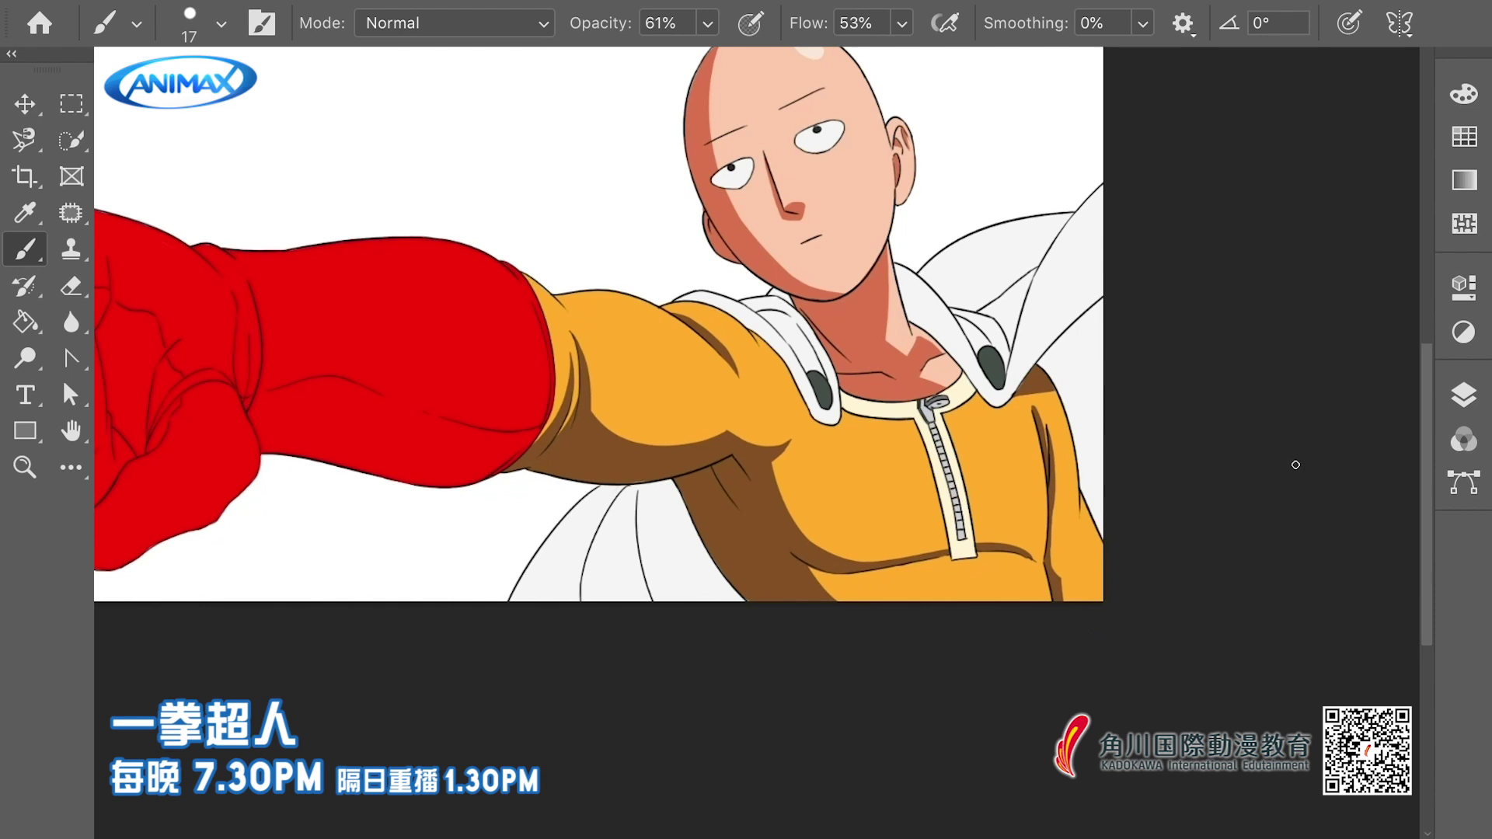
pyautogui.moveTo(713, 574); pyautogui.dragTo(766, 616)
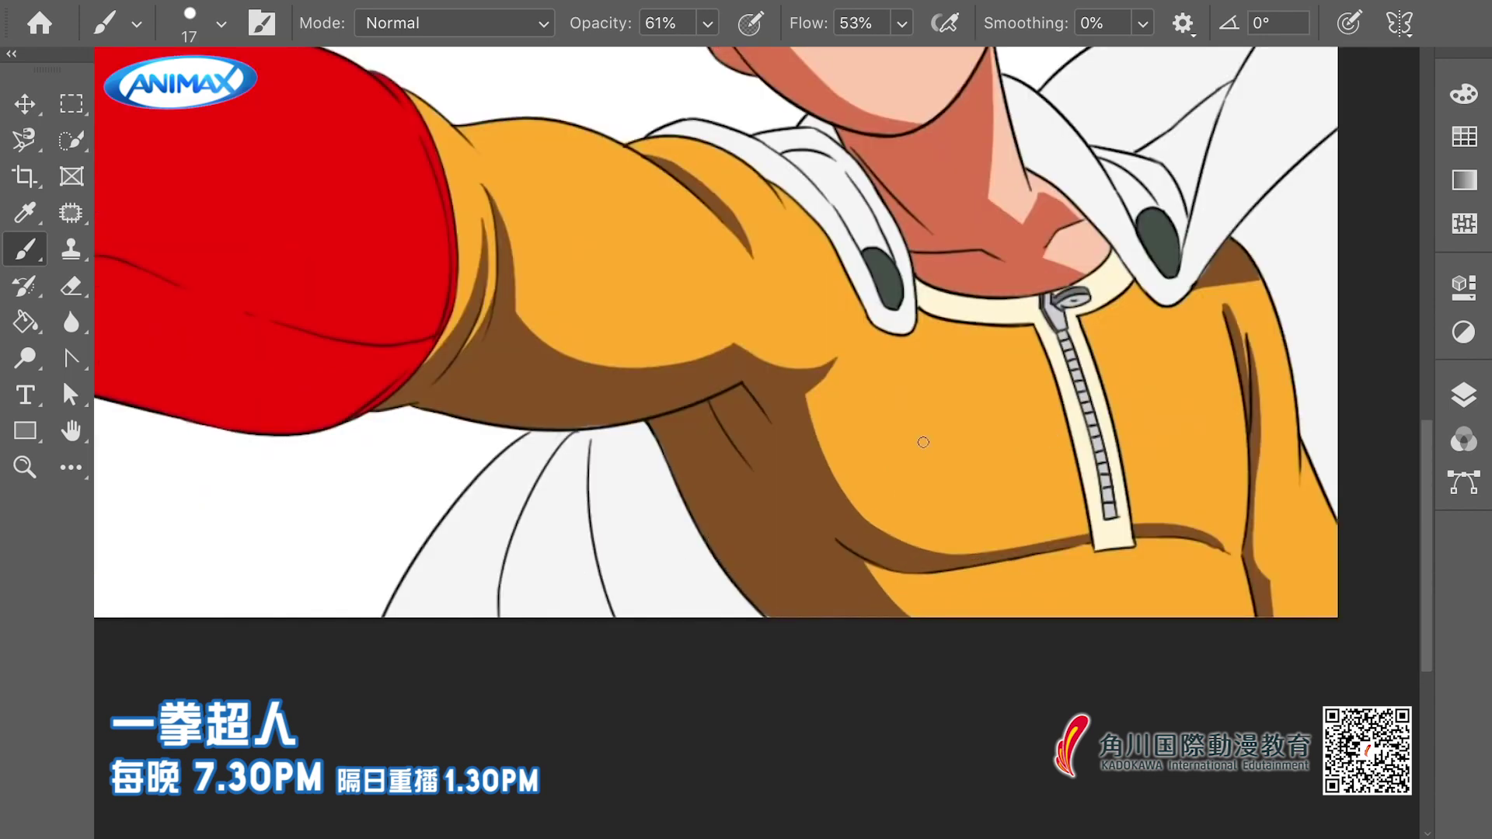
pyautogui.moveTo(856, 614); pyautogui.dragTo(805, 575)
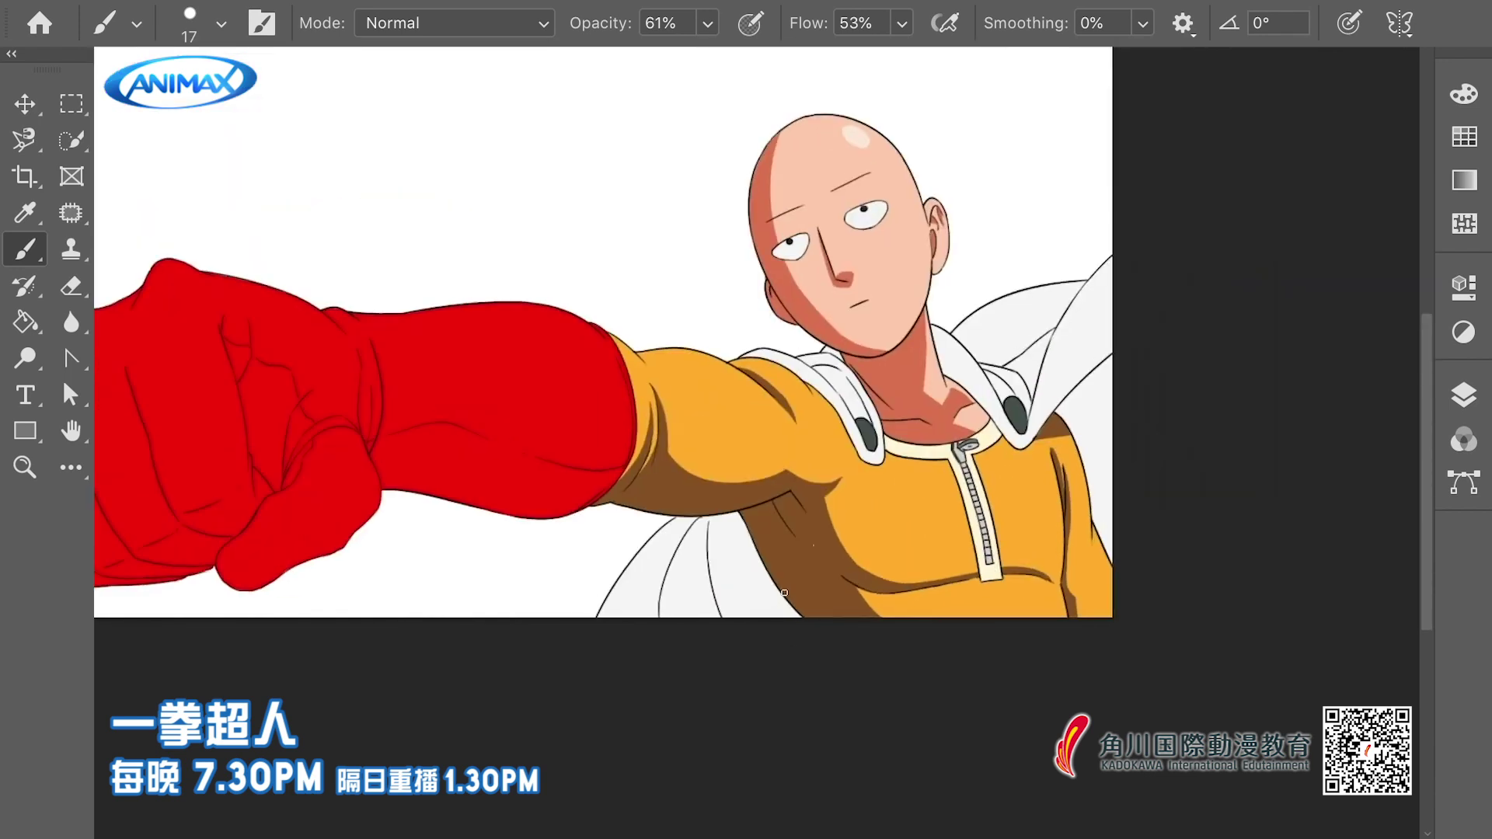
pyautogui.moveTo(792, 508); pyautogui.dragTo(841, 555)
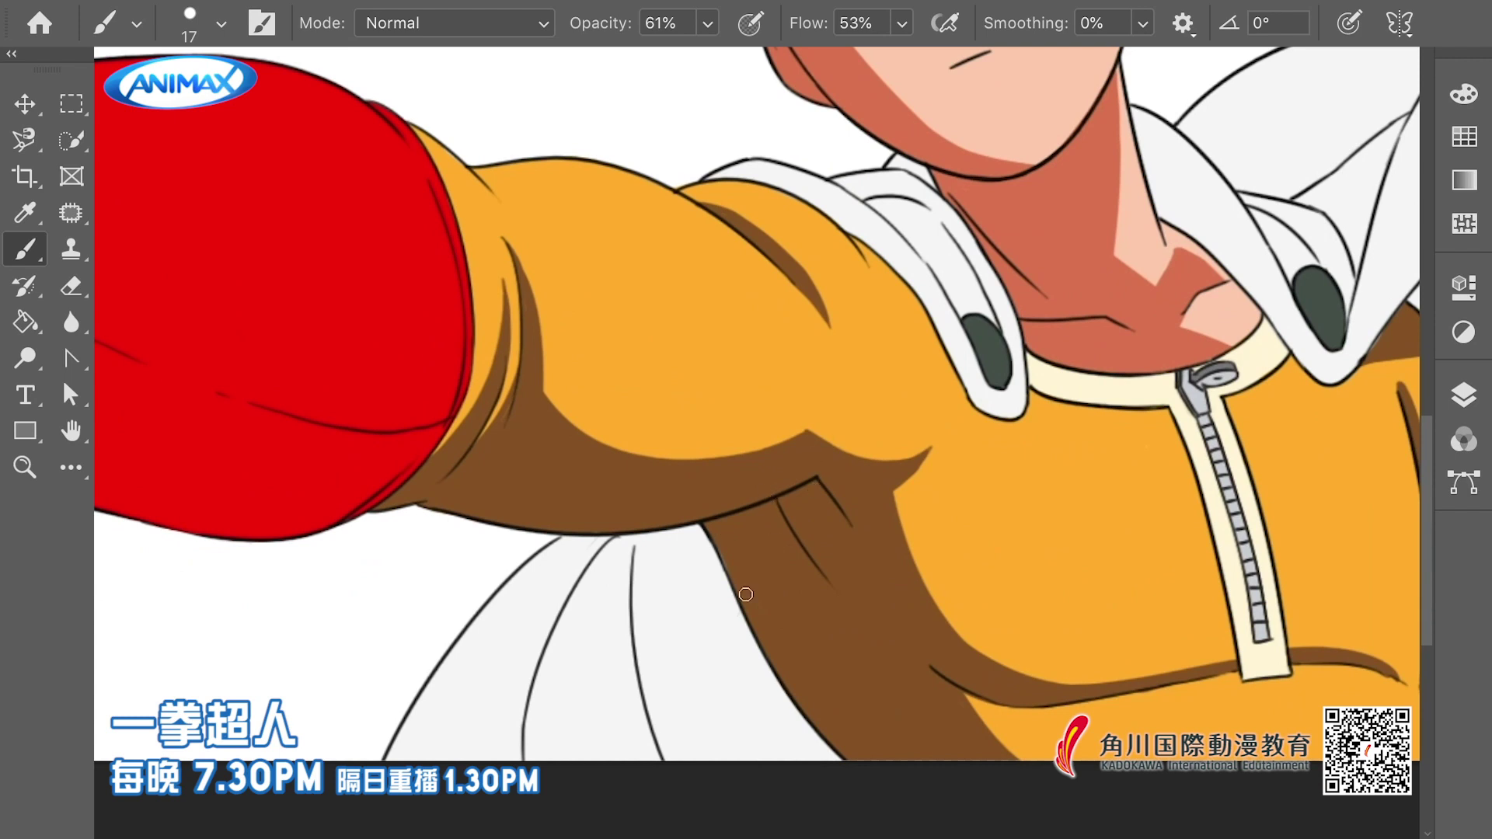
pyautogui.scroll(-4, 902, 777)
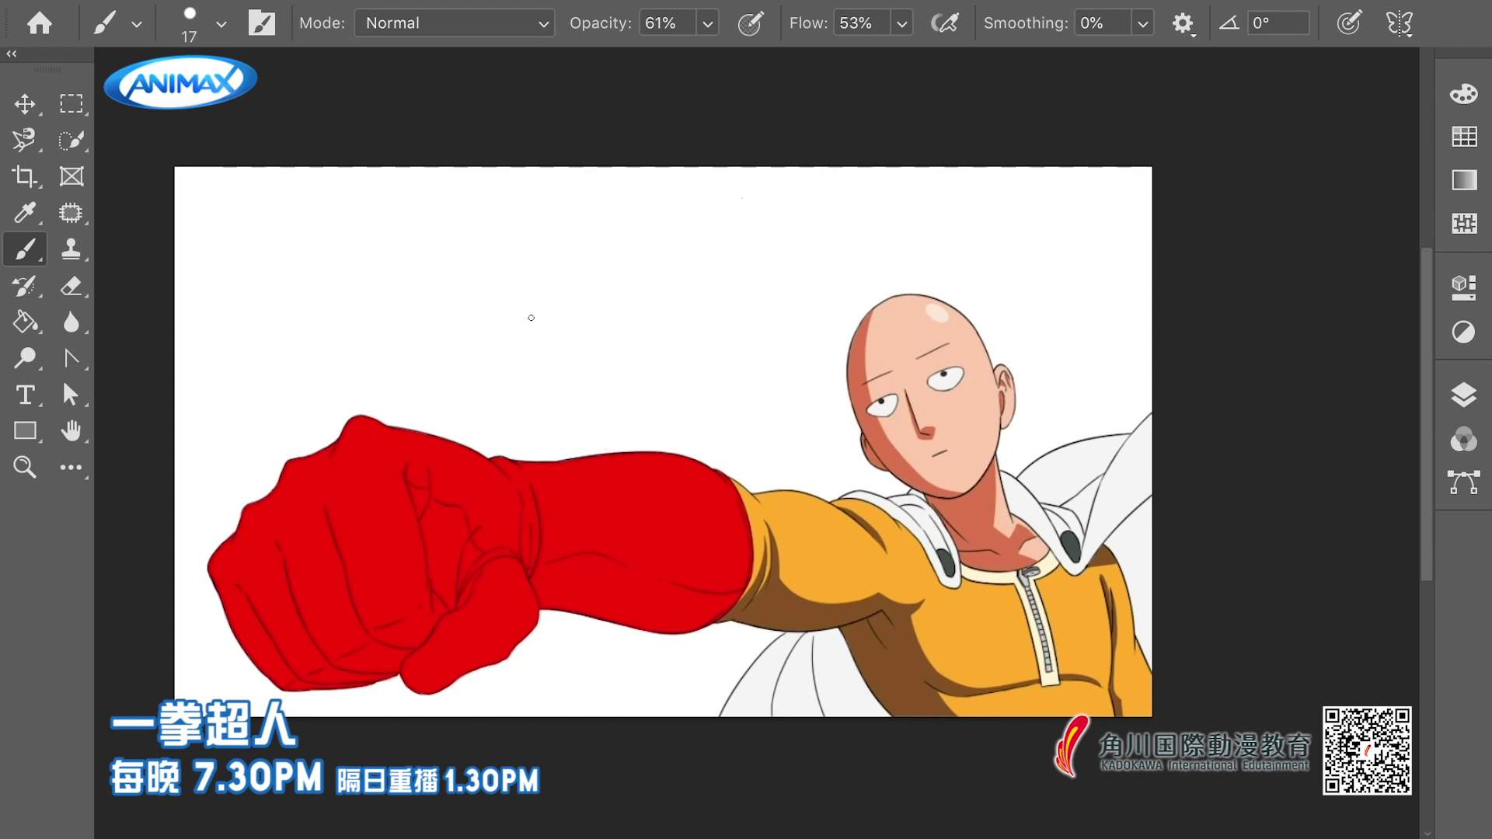
# Add small dark red shadows at the creases between the knuckles of the red glove
pyautogui.scroll(4, 248, 537)
pyautogui.moveTo(285, 493); pyautogui.dragTo(287, 513)
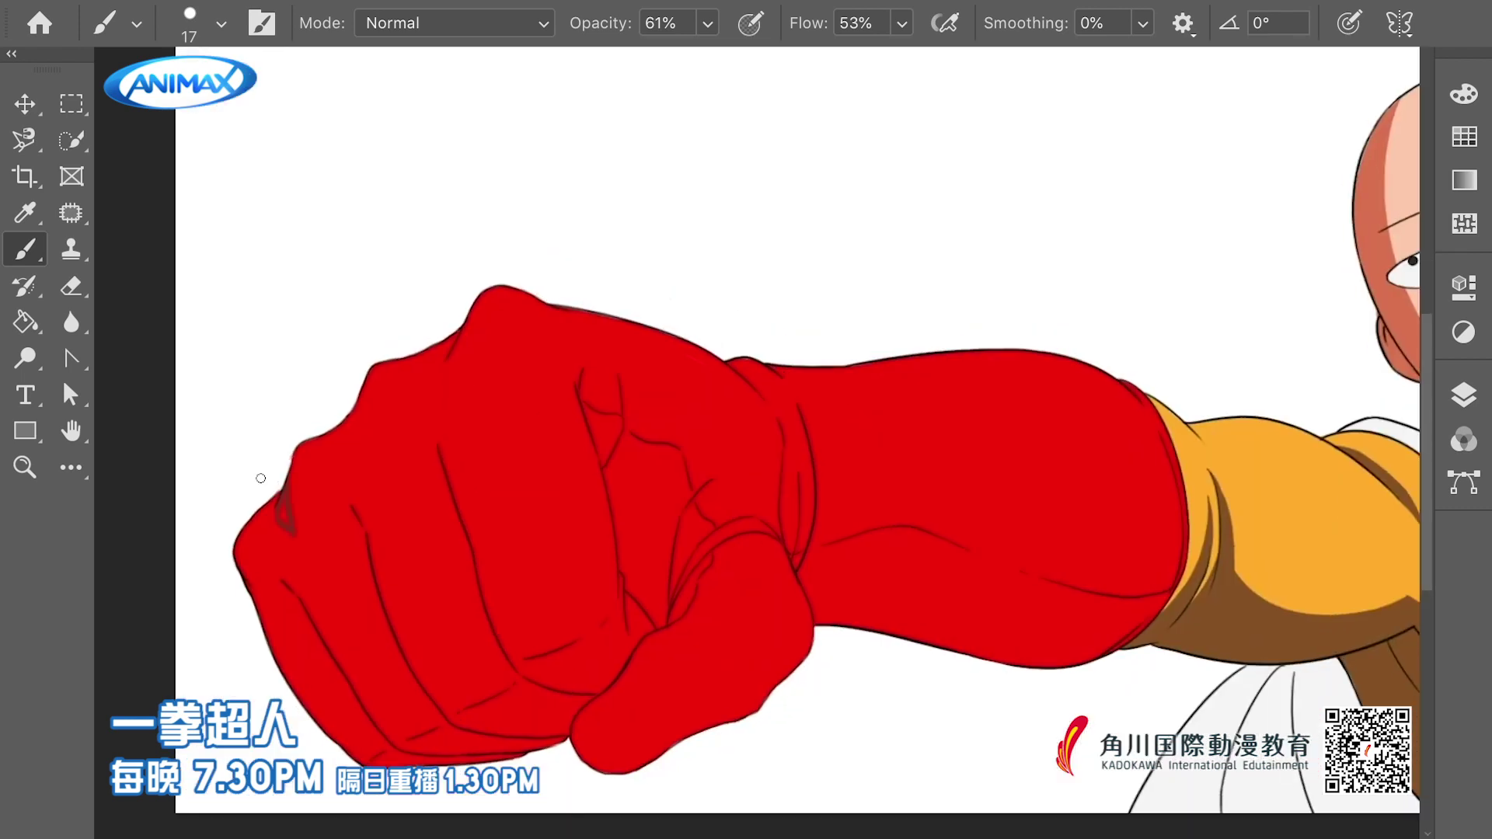
pyautogui.hotkey('ctrl', 'z')
pyautogui.moveTo(299, 388); pyautogui.dragTo(275, 364)
pyautogui.moveTo(334, 373); pyautogui.dragTo(333, 418)
pyautogui.moveTo(380, 491); pyautogui.dragTo(359, 486)
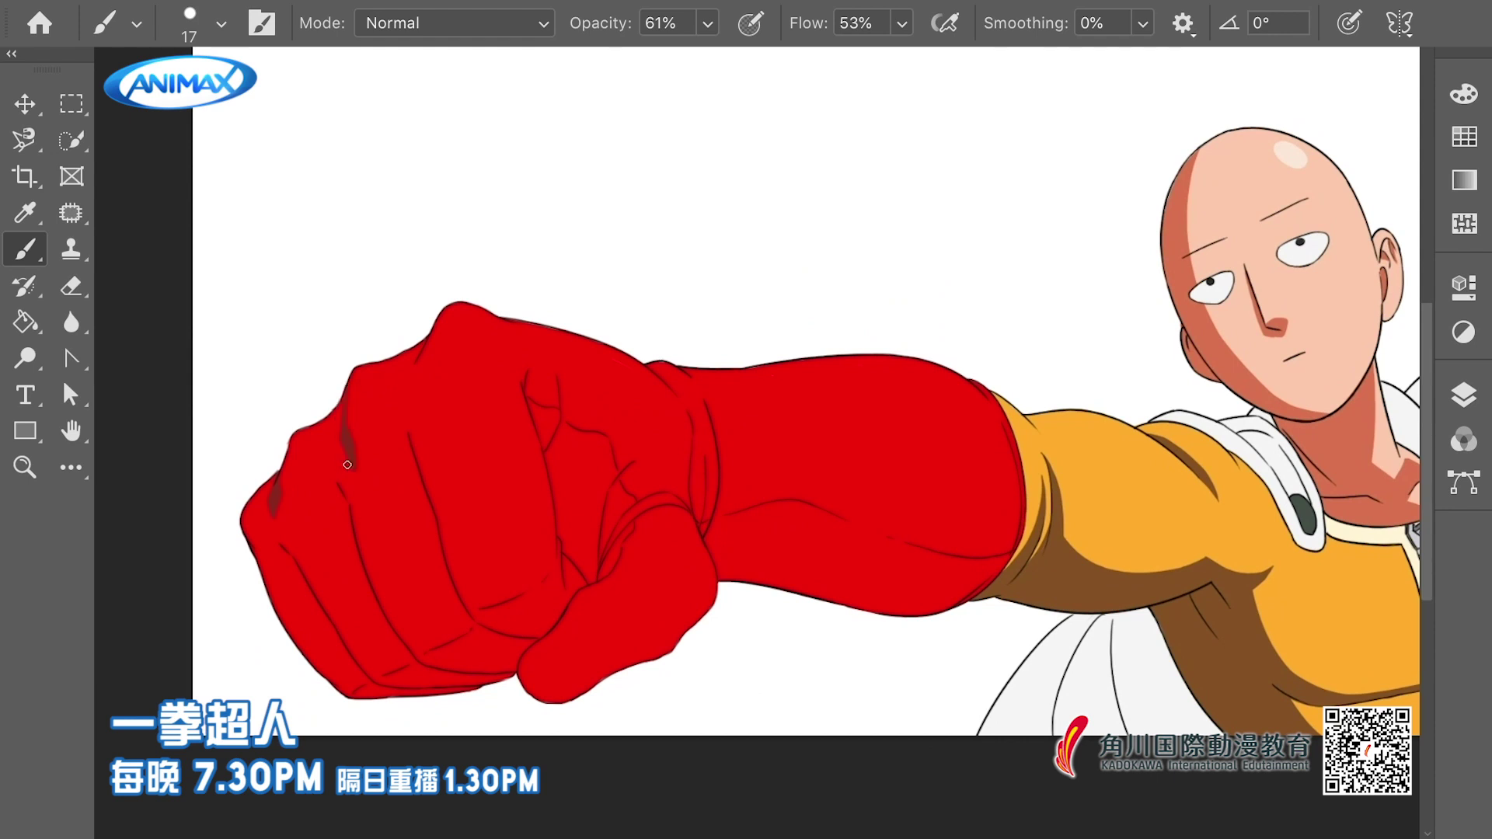
pyautogui.moveTo(390, 362); pyautogui.dragTo(360, 360)
pyautogui.moveTo(461, 333)
pyautogui.mouseDown()
pyautogui.moveTo(452, 383)
pyautogui.moveTo(435, 347)
pyautogui.mouseUp()
# Shade the long crease beside the index finger dark red, curving it down to the thumb
pyautogui.moveTo(371, 397)
pyautogui.mouseDown()
pyautogui.moveTo(384, 456)
pyautogui.moveTo(365, 402)
pyautogui.mouseUp()
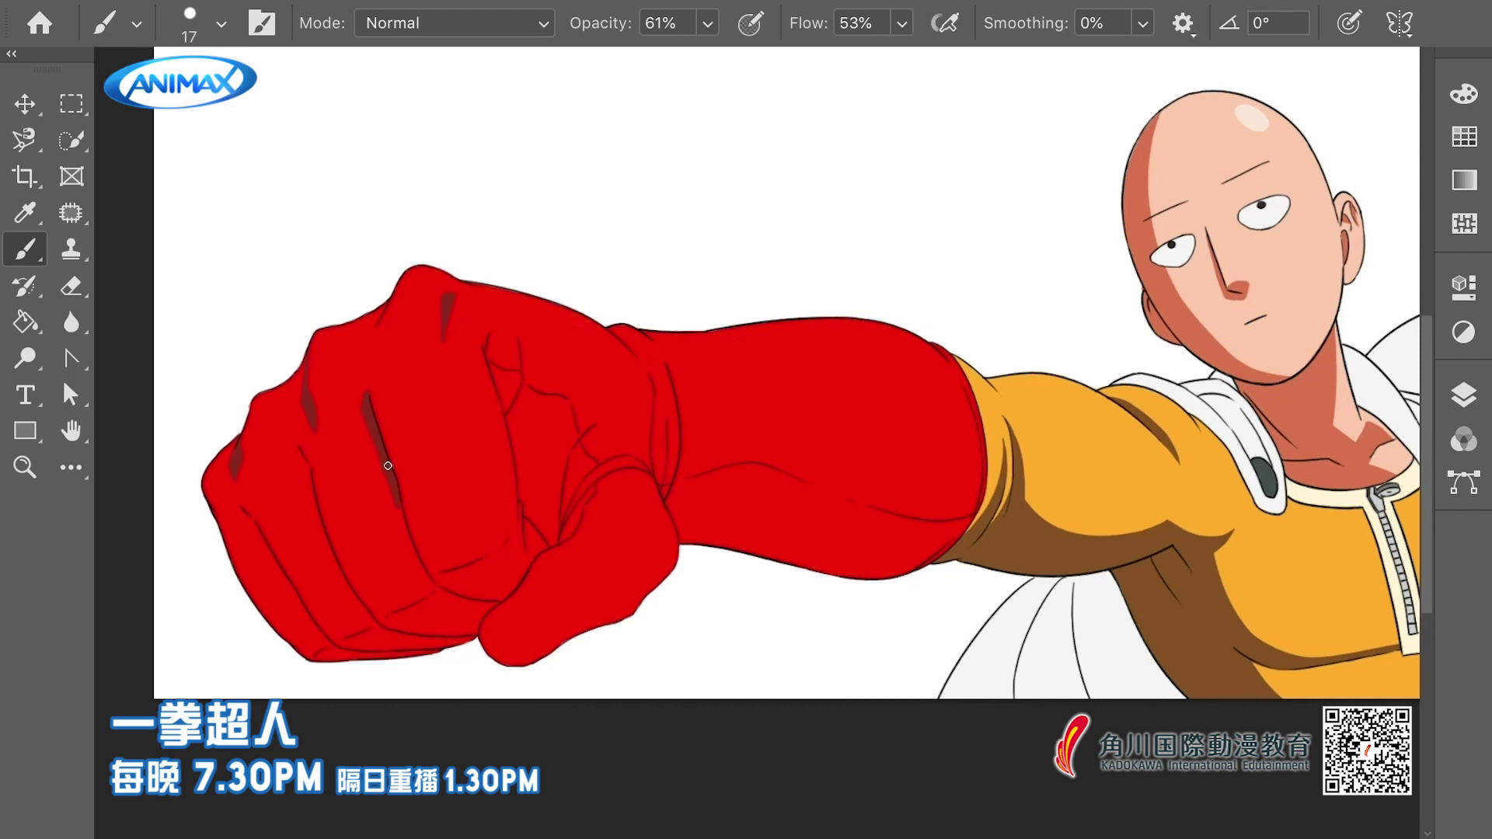
pyautogui.scroll(-2, 373, 439)
pyautogui.moveTo(388, 458); pyautogui.dragTo(431, 569)
pyautogui.hscroll(-2, 404, 466)
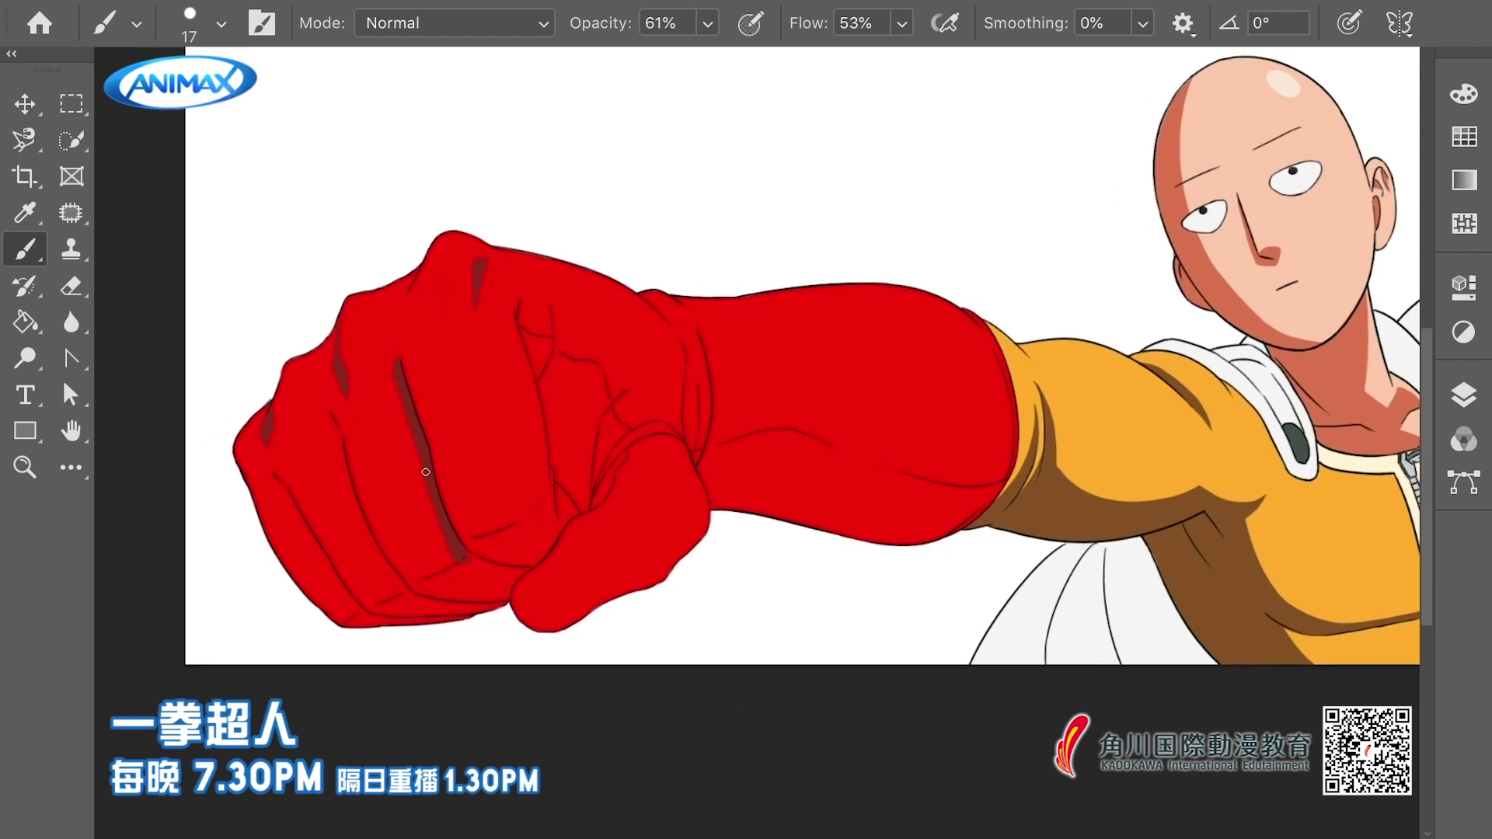
pyautogui.hscroll(-2, 373, 394)
pyautogui.scroll(-1, 373, 394)
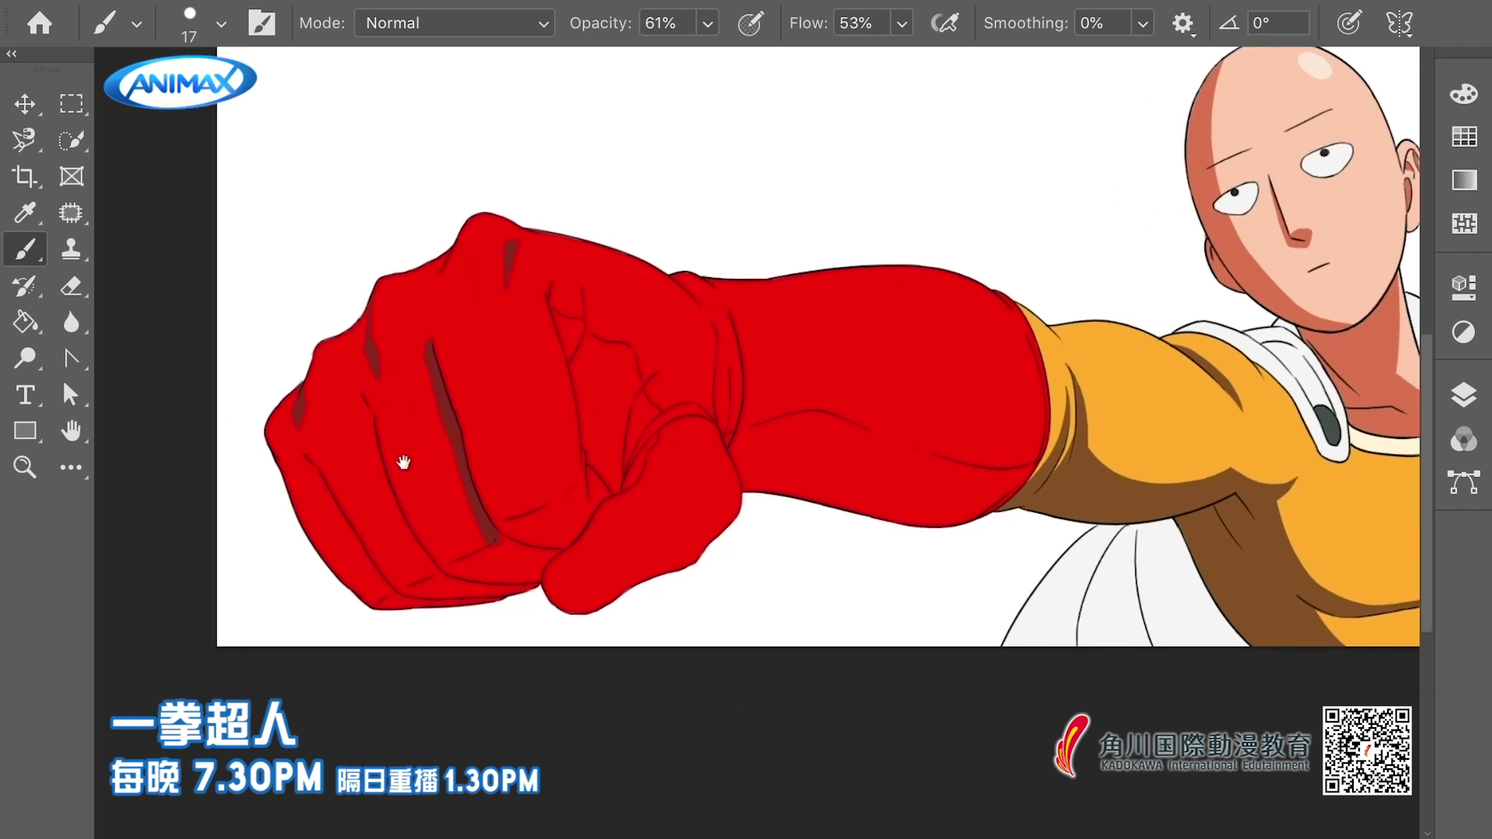
pyautogui.scroll(-2, 400, 460)
pyautogui.hscroll(2, 399, 460)
pyautogui.moveTo(487, 509); pyautogui.dragTo(532, 513)
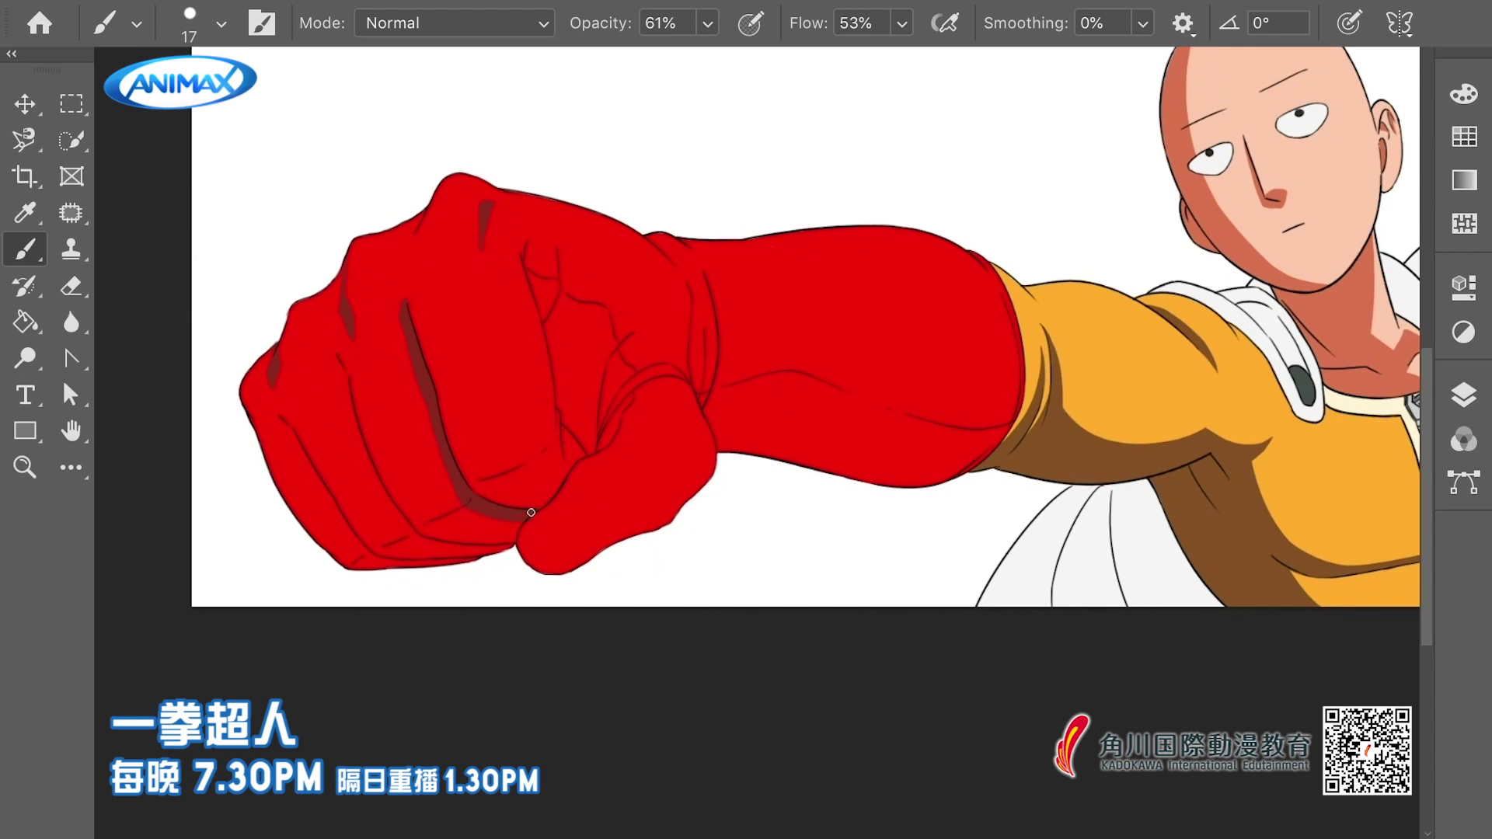
# Shade the two remaining finger creases toward the fist's outer edge in dark red
pyautogui.scroll(-2, 294, 226)
pyautogui.hscroll(-4, 293, 226)
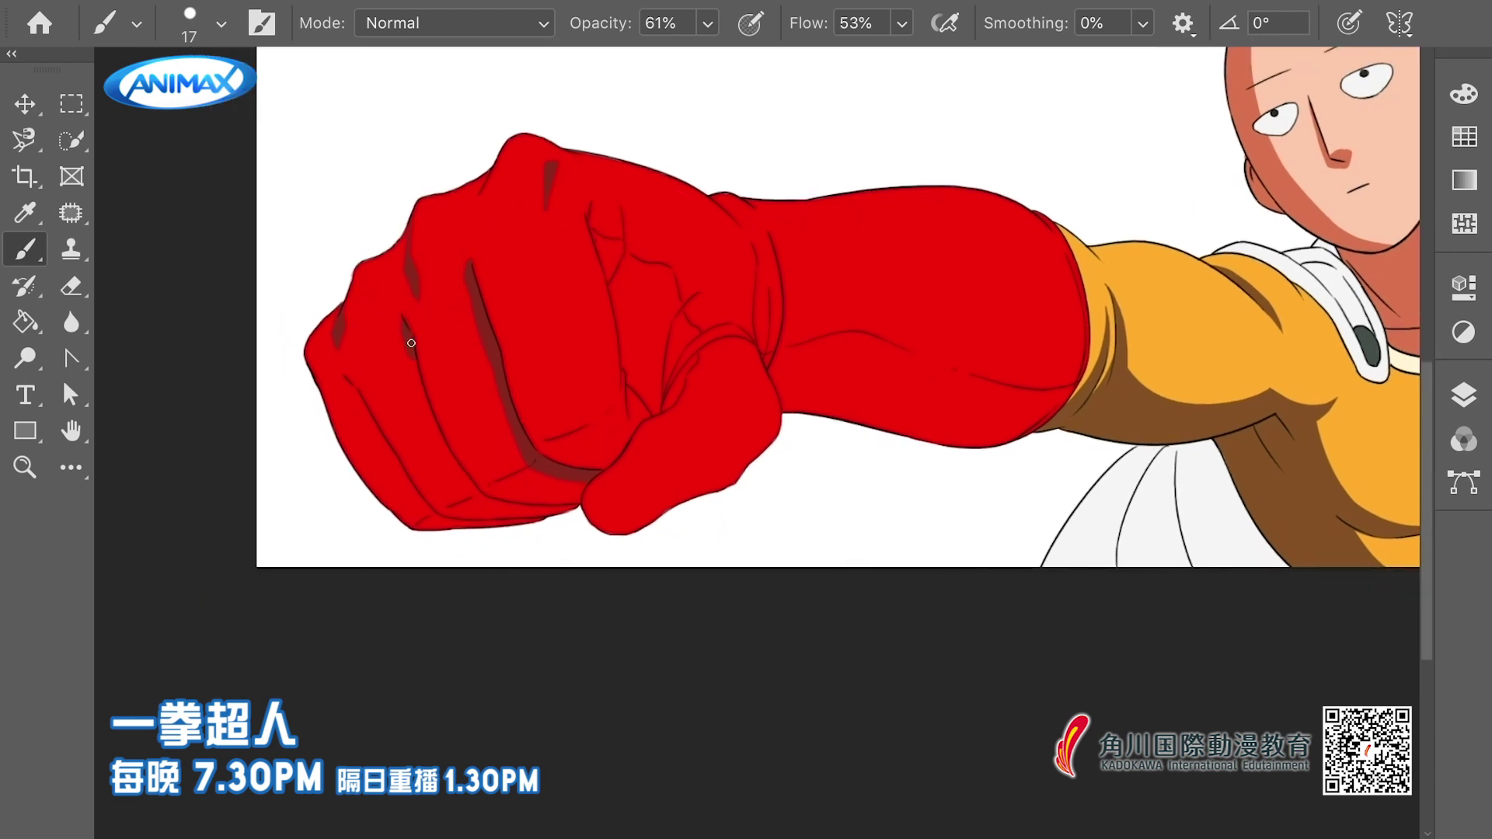
pyautogui.moveTo(419, 379)
pyautogui.mouseDown()
pyautogui.moveTo(478, 496)
pyautogui.moveTo(538, 510)
pyautogui.mouseUp()
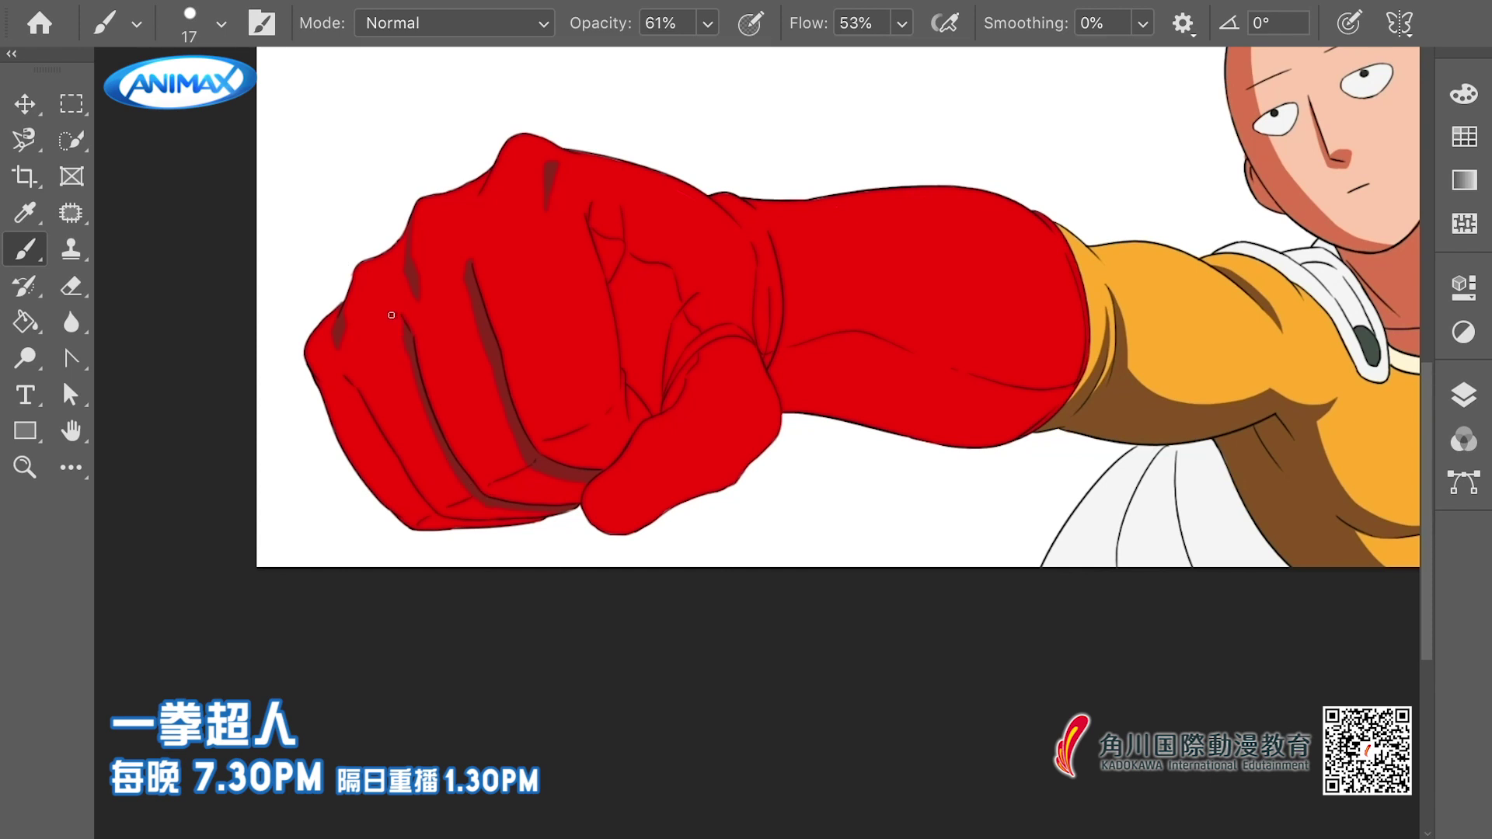
pyautogui.scroll(-1, 356, 384)
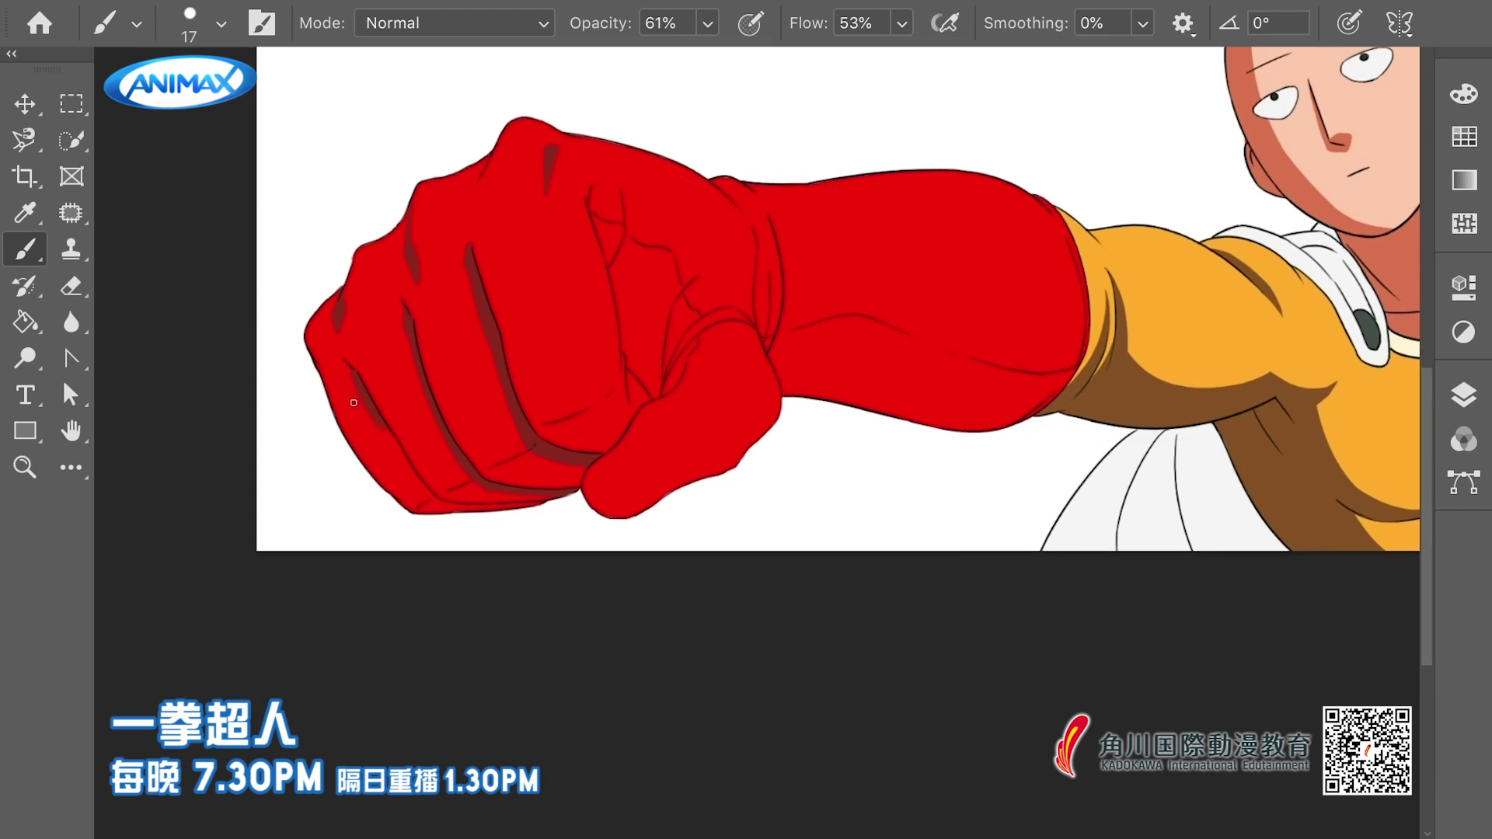
pyautogui.scroll(-1, 372, 416)
pyautogui.hscroll(2, 373, 415)
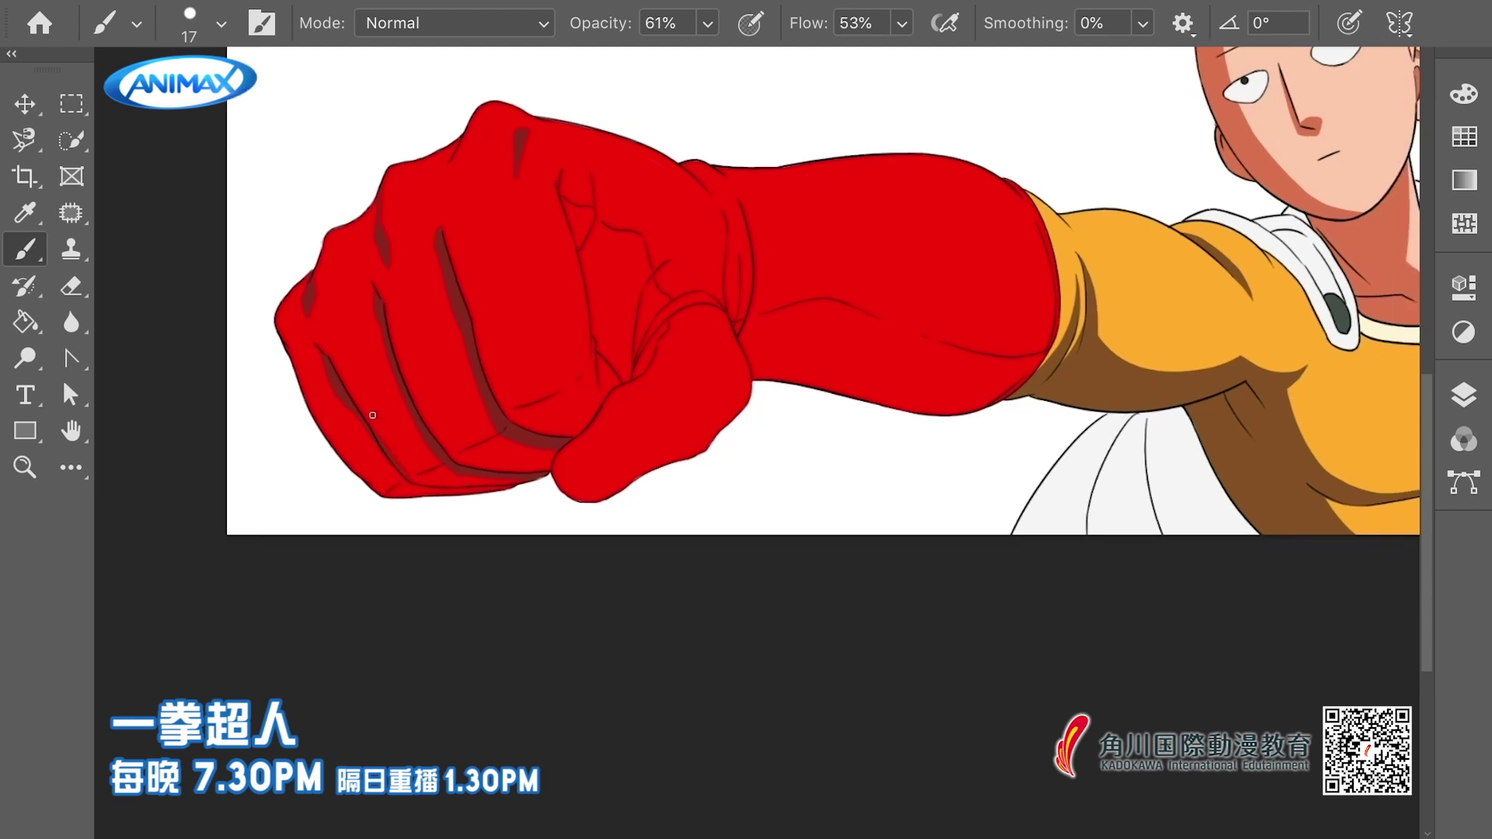
pyautogui.scroll(-1, 386, 285)
pyautogui.hscroll(1, 386, 285)
# Fill the undersides of the curled fingers along the bottom of the fist with dark red shadow
pyautogui.moveTo(495, 400)
pyautogui.mouseDown()
pyautogui.moveTo(553, 379)
pyautogui.moveTo(496, 396)
pyautogui.moveTo(555, 414)
pyautogui.moveTo(569, 402)
pyautogui.moveTo(551, 419)
pyautogui.moveTo(595, 397)
pyautogui.moveTo(489, 414)
pyautogui.moveTo(533, 405)
pyautogui.moveTo(503, 396)
pyautogui.moveTo(540, 435)
pyautogui.mouseUp()
pyautogui.scroll(-1, 554, 369)
pyautogui.hscroll(-1, 554, 370)
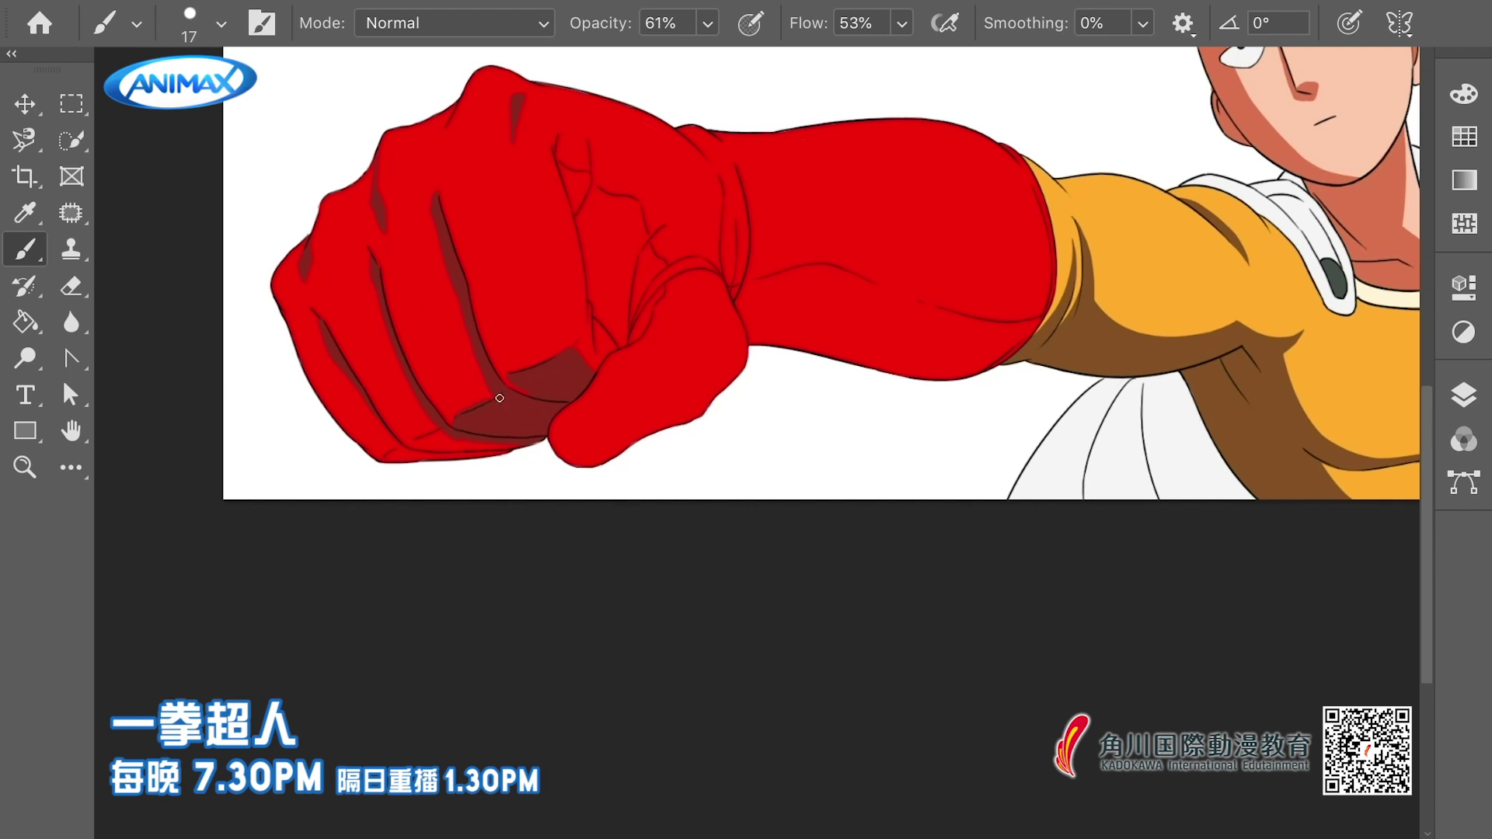
pyautogui.scroll(-1, 484, 399)
pyautogui.hscroll(-1, 485, 399)
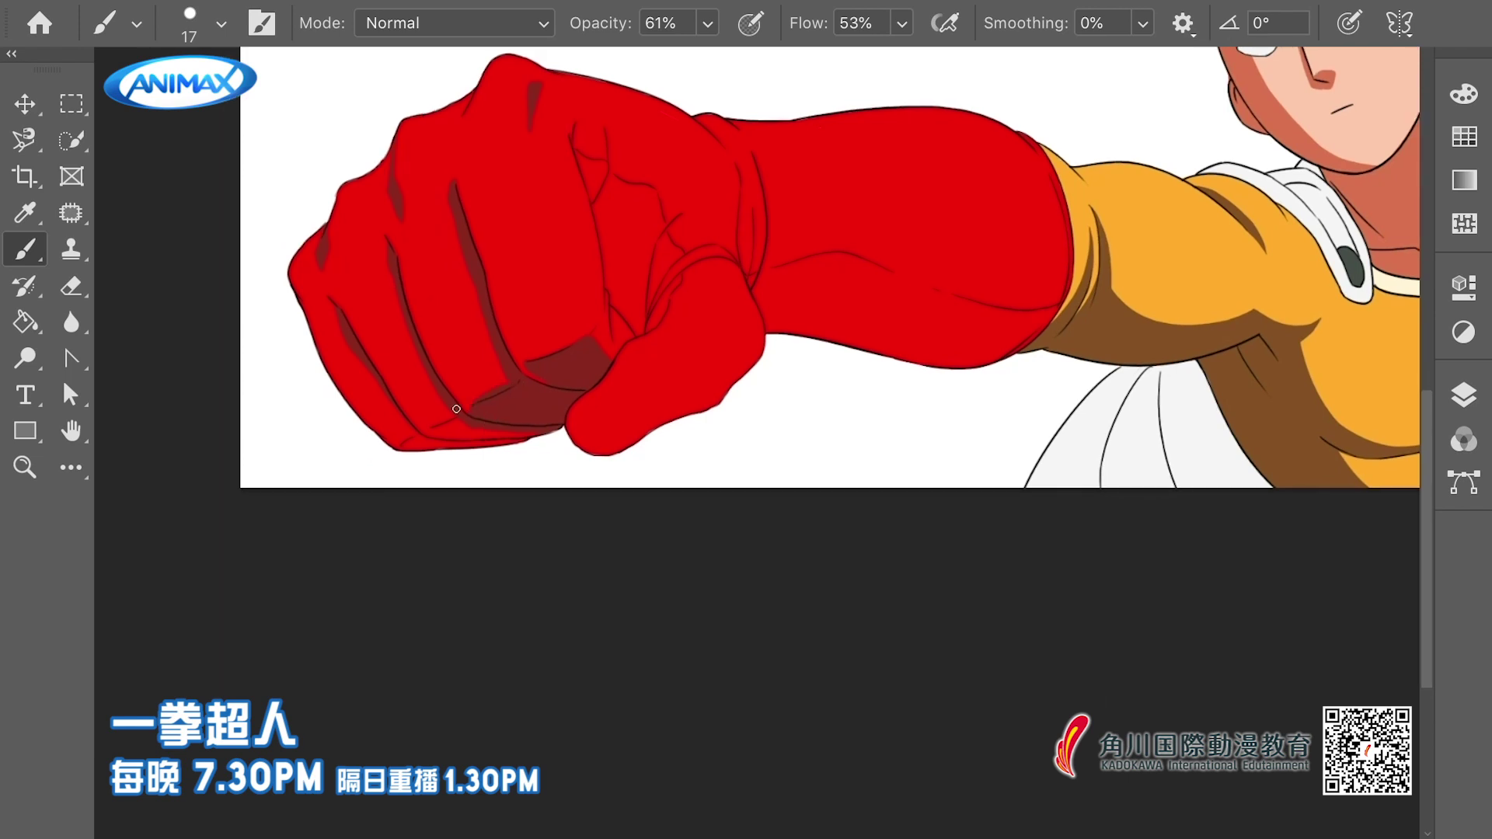
pyautogui.scroll(-1, 456, 409)
pyautogui.hscroll(1, 457, 409)
pyautogui.moveTo(447, 398)
pyautogui.mouseDown()
pyautogui.moveTo(424, 418)
pyautogui.moveTo(502, 416)
pyautogui.moveTo(499, 376)
pyautogui.moveTo(411, 419)
pyautogui.mouseUp()
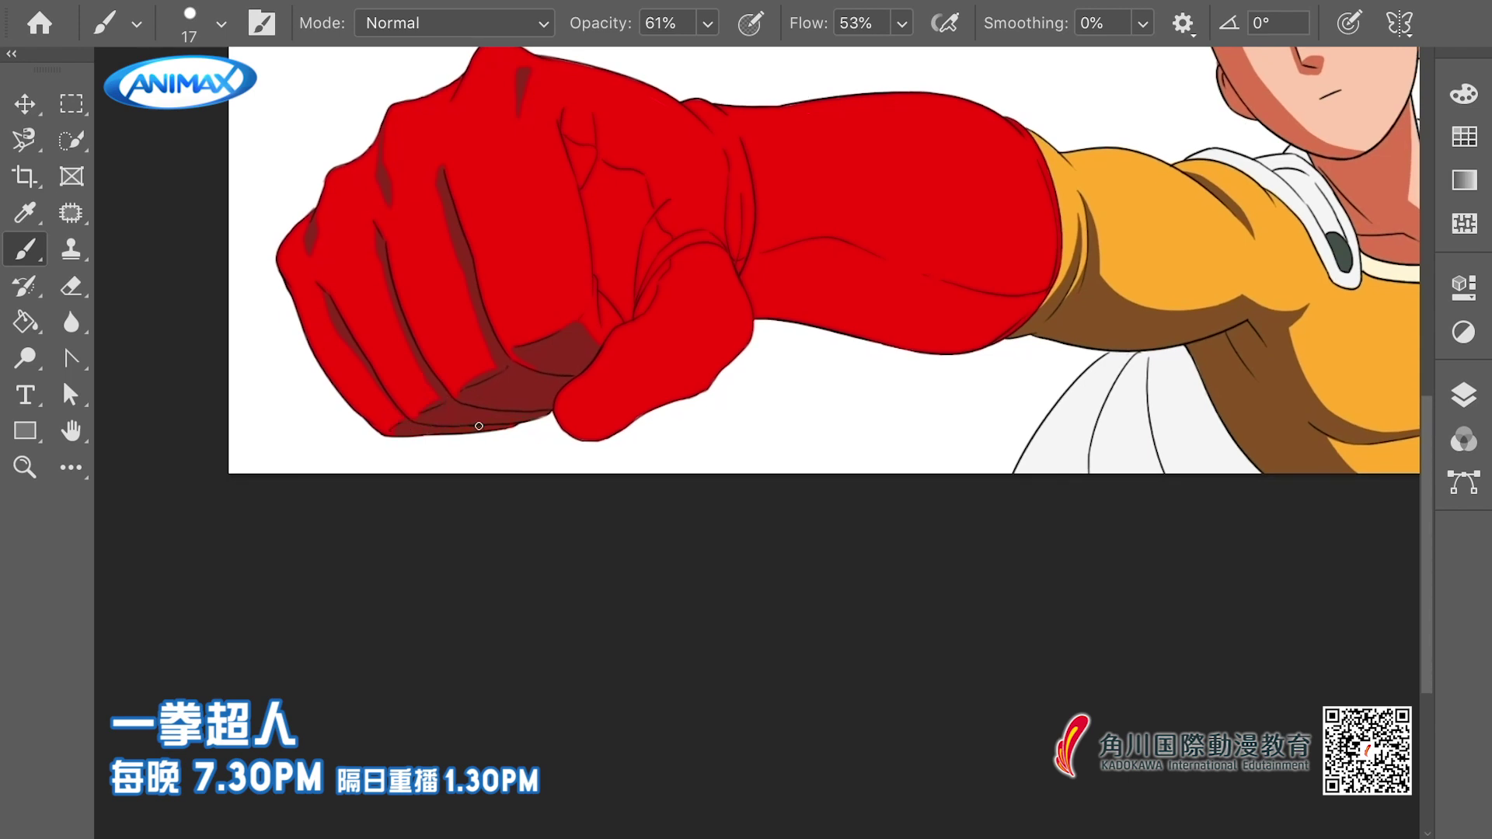
pyautogui.scroll(-2, 479, 458)
pyautogui.scroll(2, 556, 330)
# Shade the small crease between index finger and thumb and the fold at the index finger's base dark red
pyautogui.moveTo(531, 364); pyautogui.dragTo(534, 397)
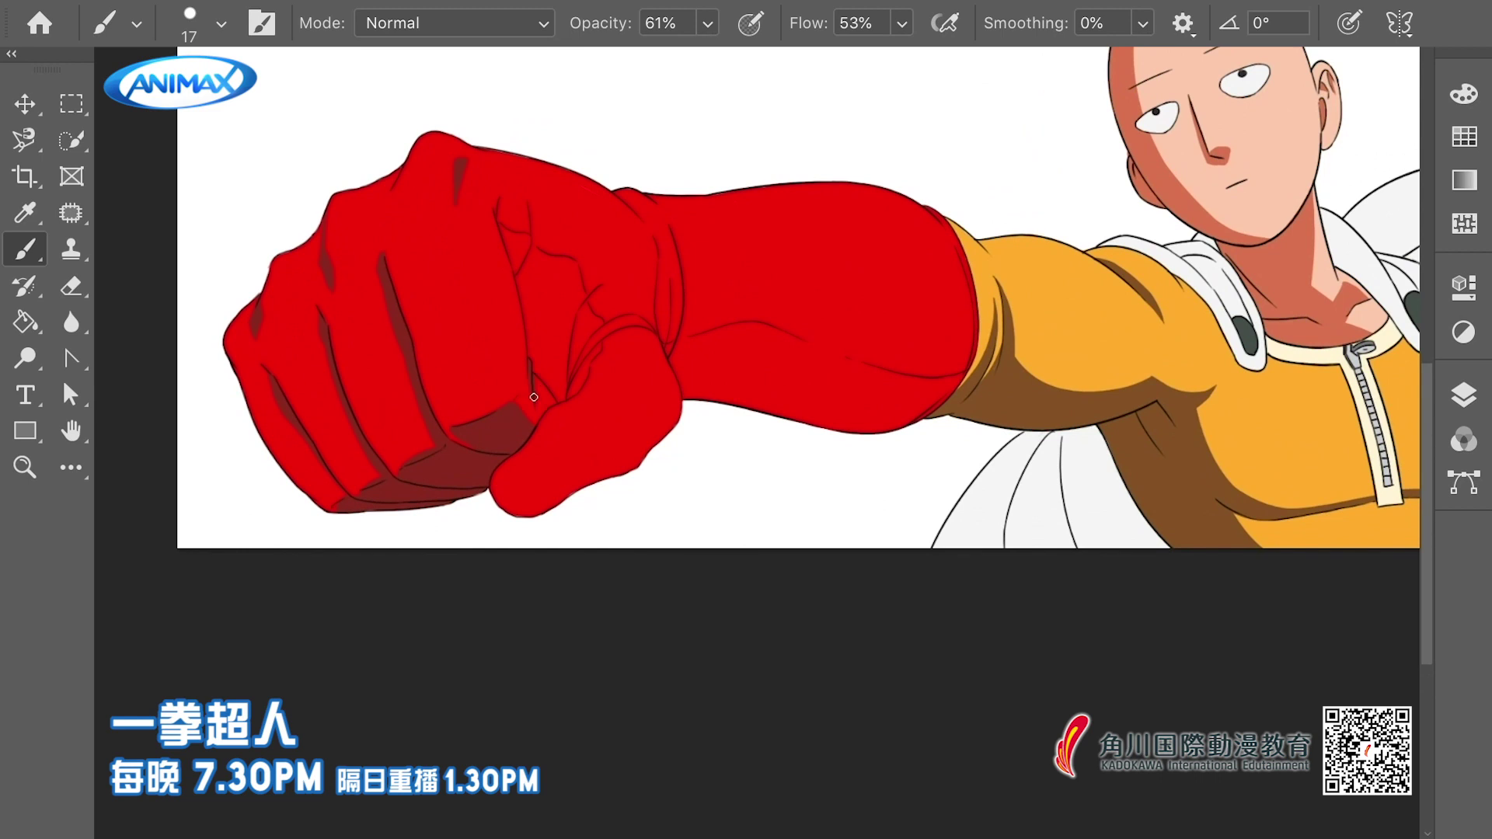
pyautogui.scroll(1, 534, 397)
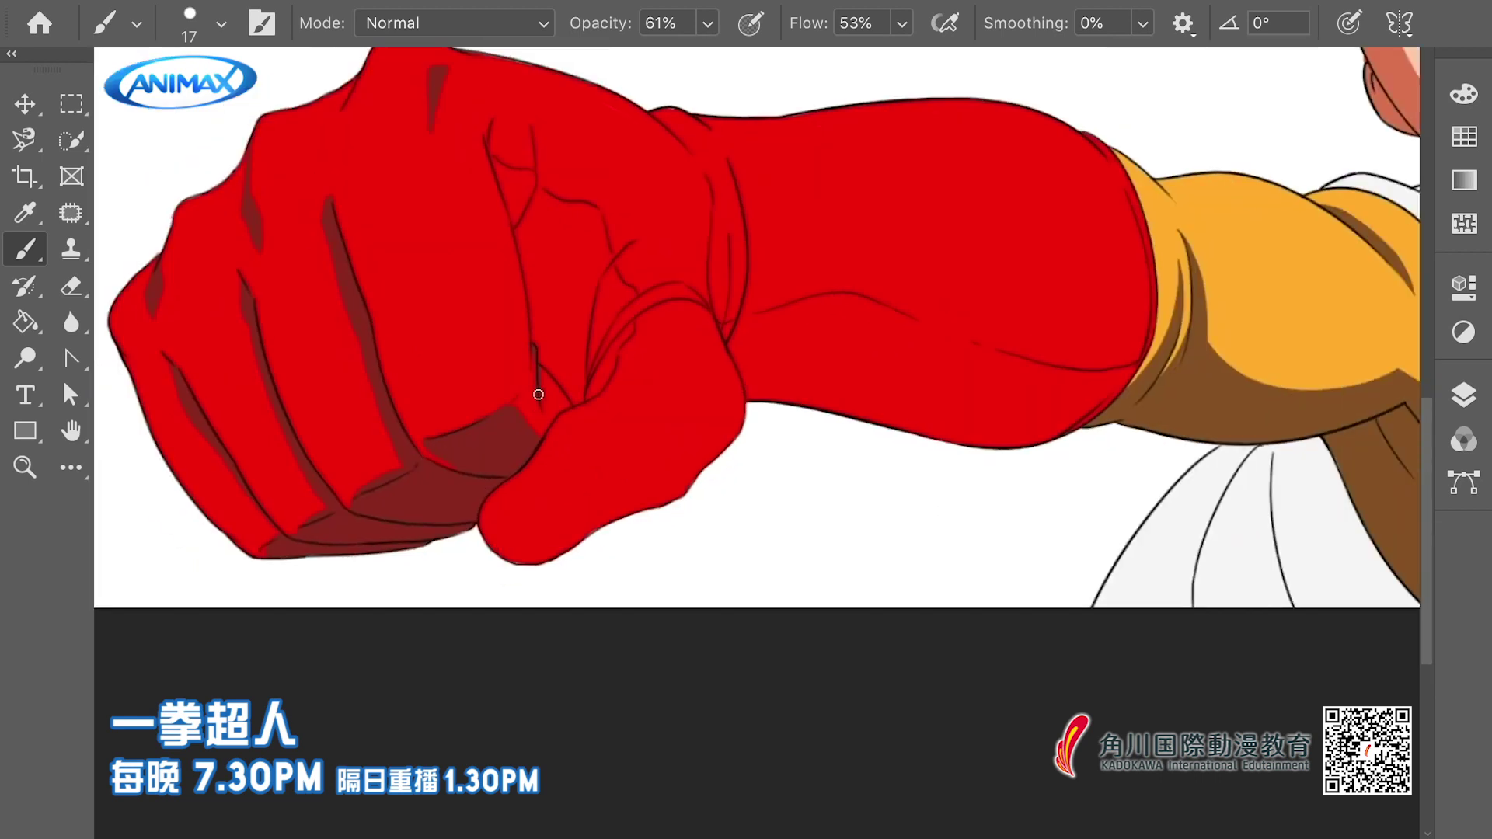
pyautogui.scroll(-1, 543, 412)
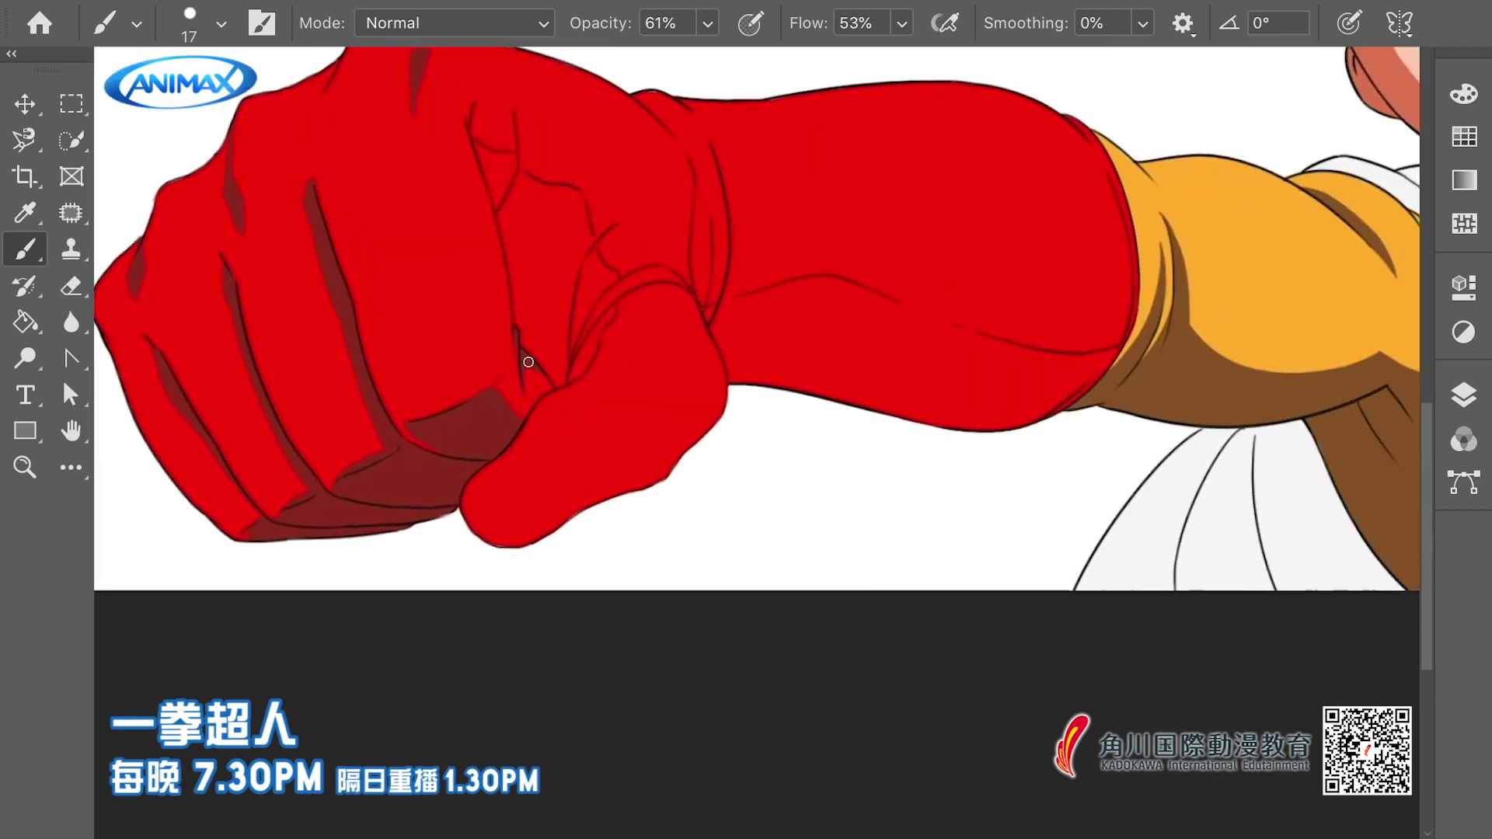
pyautogui.scroll(1, 466, 204)
pyautogui.scroll(-1, 486, 161)
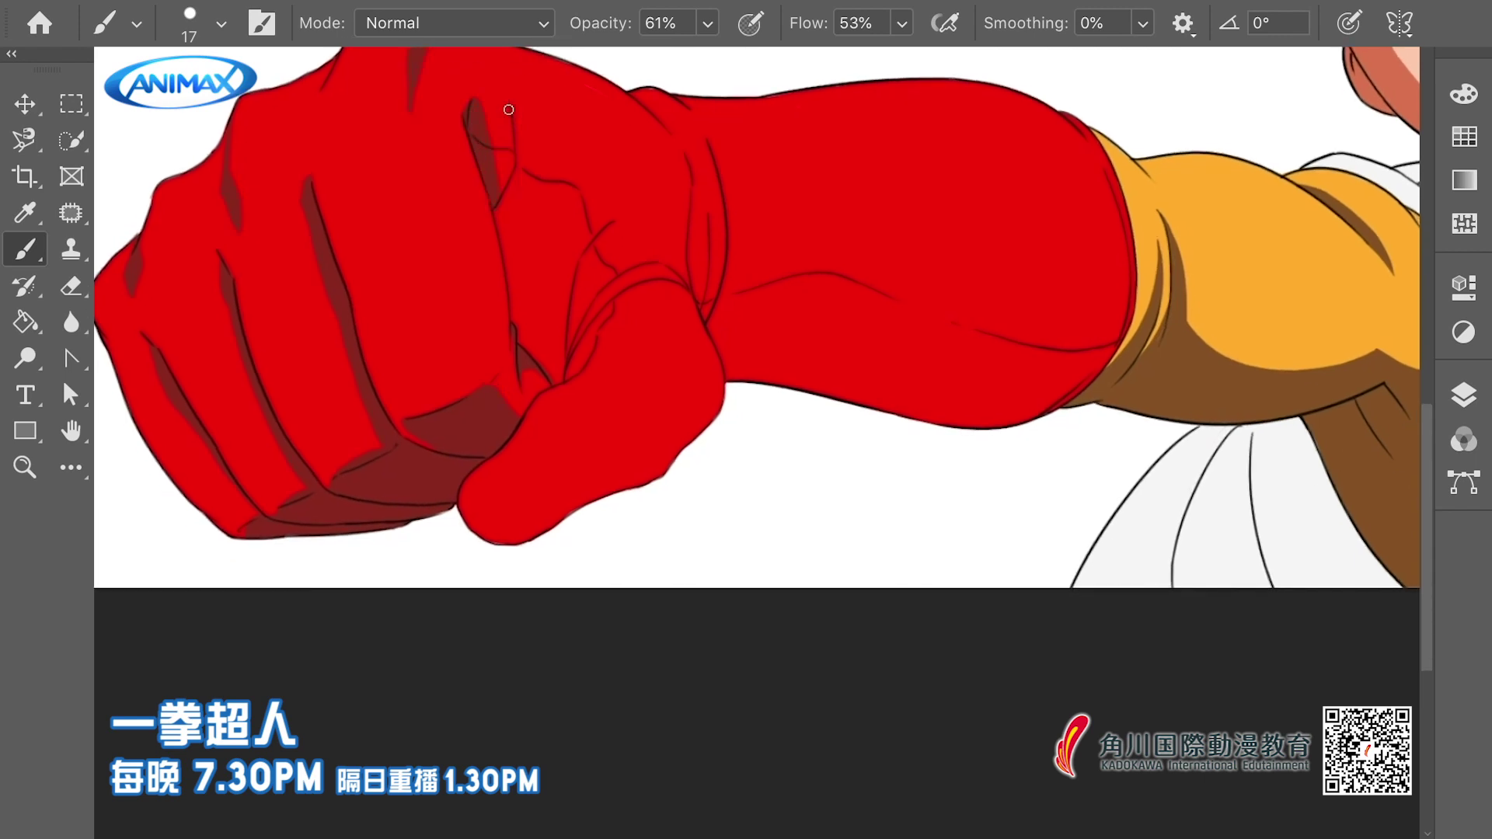
# Fill the glove's hollow between index finger and thumb with dark red, including the folds above the thumb
pyautogui.moveTo(509, 113); pyautogui.dragTo(519, 169)
pyautogui.moveTo(526, 262); pyautogui.dragTo(511, 234)
pyautogui.moveTo(506, 171)
pyautogui.mouseDown()
pyautogui.moveTo(545, 295)
pyautogui.moveTo(501, 288)
pyautogui.moveTo(586, 233)
pyautogui.mouseUp()
pyautogui.scroll(3, 502, 289)
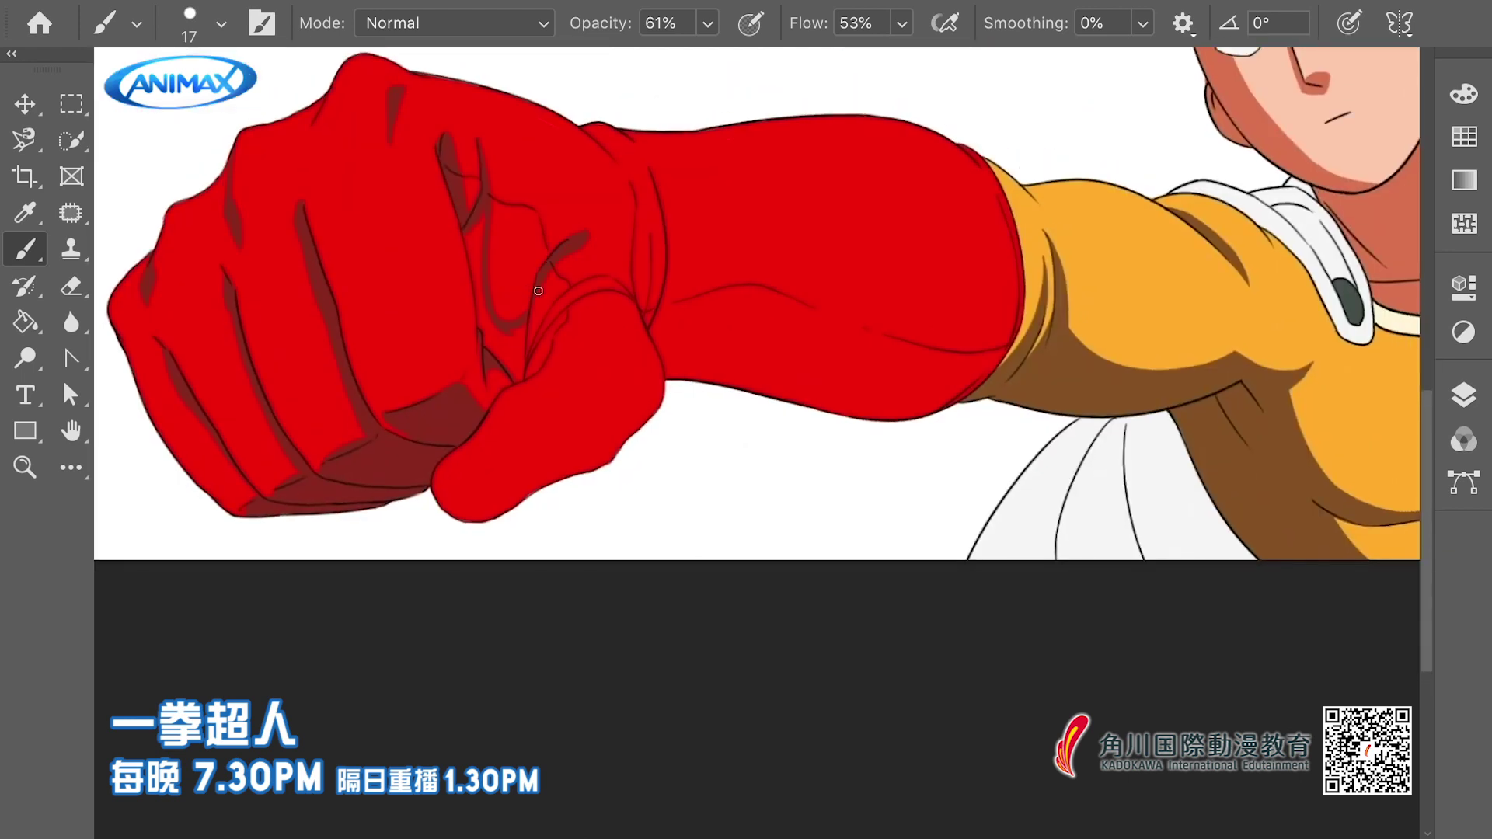
pyautogui.scroll(-1, 537, 291)
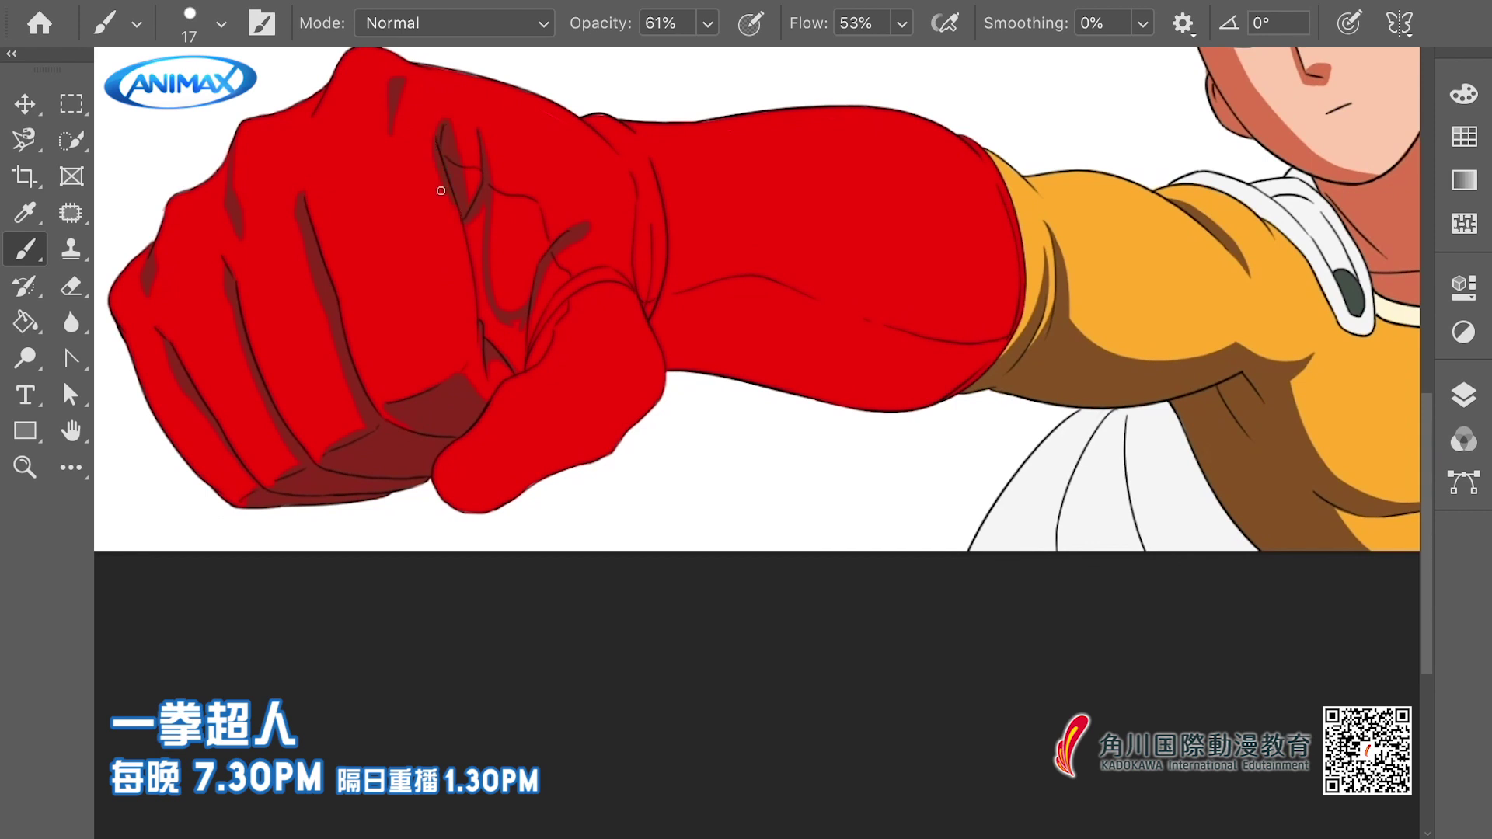
pyautogui.moveTo(482, 193)
pyautogui.mouseDown()
pyautogui.moveTo(478, 313)
pyautogui.moveTo(516, 369)
pyautogui.mouseUp()
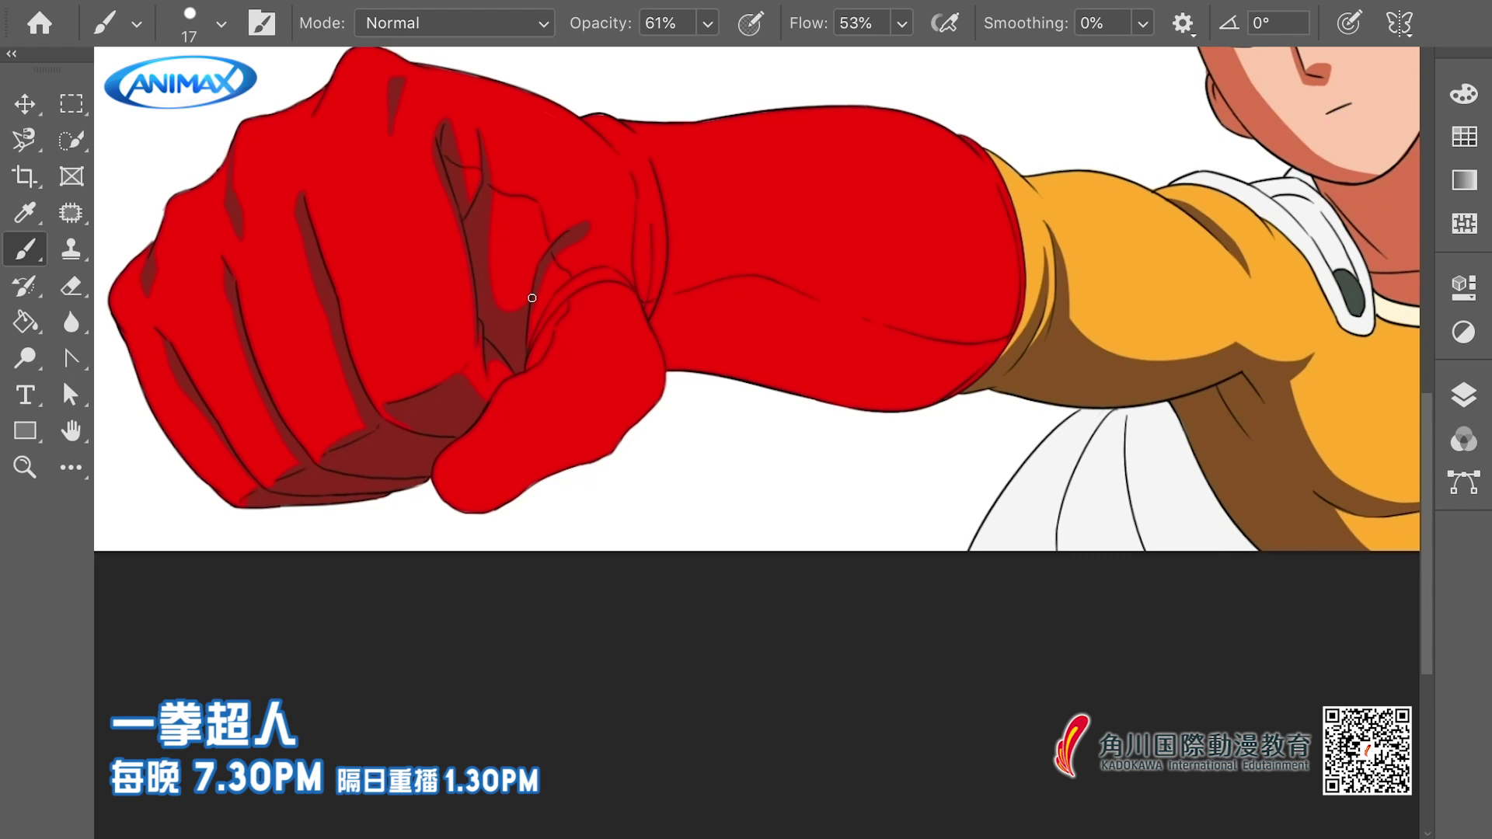
pyautogui.hscroll(2, 531, 298)
pyautogui.moveTo(535, 297)
pyautogui.mouseDown()
pyautogui.moveTo(522, 329)
pyautogui.moveTo(555, 310)
pyautogui.mouseUp()
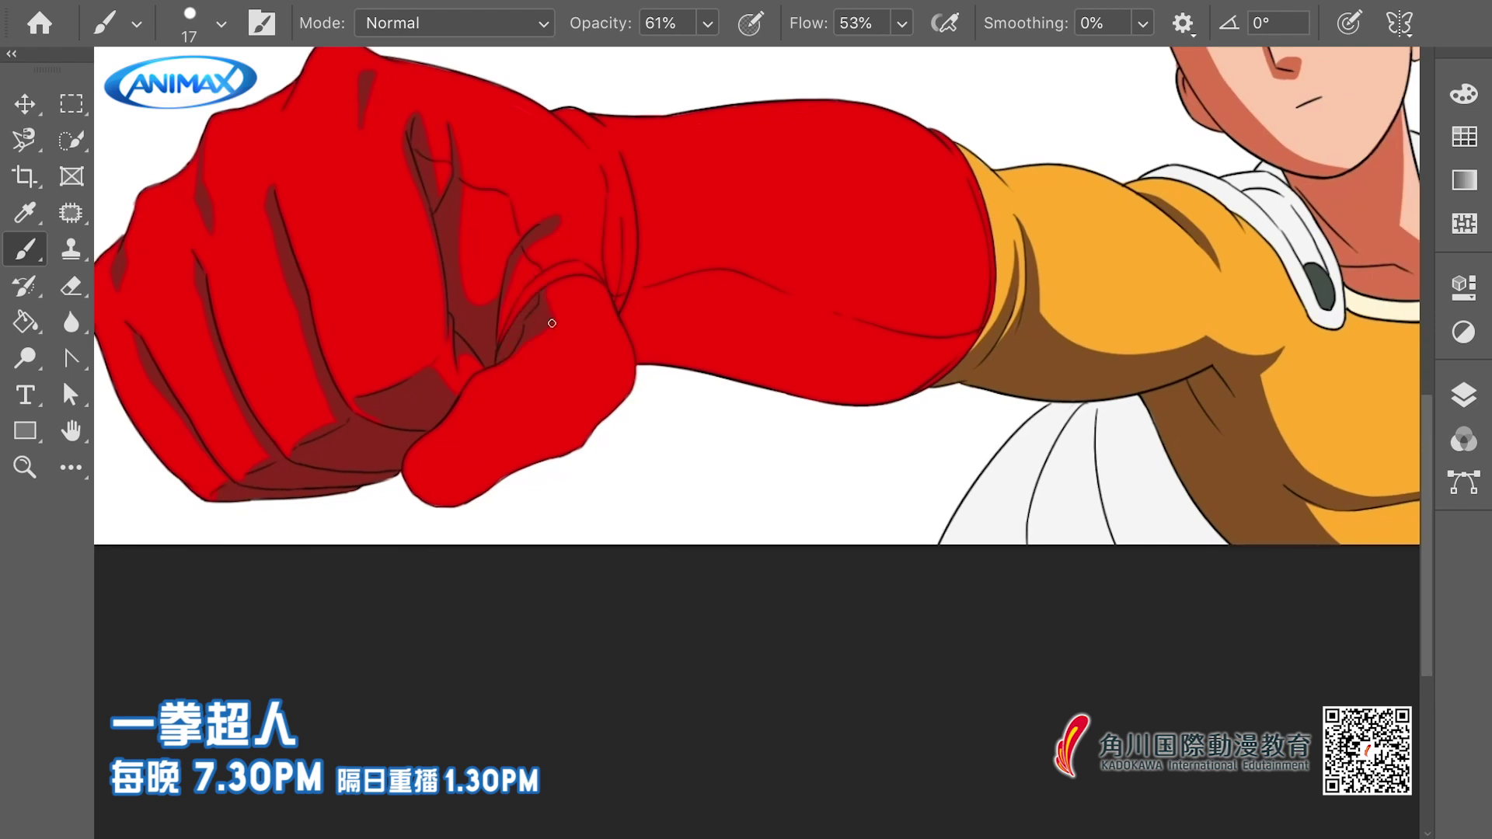
# Fill the front part of the thumb with dark red shadow and trim its inner edge to a clean diagonal
pyautogui.moveTo(486, 381)
pyautogui.mouseDown()
pyautogui.moveTo(520, 377)
pyautogui.moveTo(565, 442)
pyautogui.mouseUp()
pyautogui.moveTo(529, 393); pyautogui.dragTo(565, 442)
pyautogui.moveTo(480, 379)
pyautogui.mouseDown()
pyautogui.moveTo(409, 460)
pyautogui.moveTo(405, 441)
pyautogui.moveTo(423, 455)
pyautogui.moveTo(389, 465)
pyautogui.moveTo(479, 467)
pyautogui.mouseUp()
pyautogui.hscroll(2, 387, 483)
pyautogui.moveTo(455, 383); pyautogui.dragTo(500, 407)
pyautogui.moveTo(405, 480)
pyautogui.mouseDown()
pyautogui.moveTo(423, 442)
pyautogui.moveTo(427, 497)
pyautogui.moveTo(494, 447)
pyautogui.moveTo(529, 445)
pyautogui.moveTo(486, 454)
pyautogui.mouseUp()
pyautogui.moveTo(476, 385); pyautogui.dragTo(506, 433)
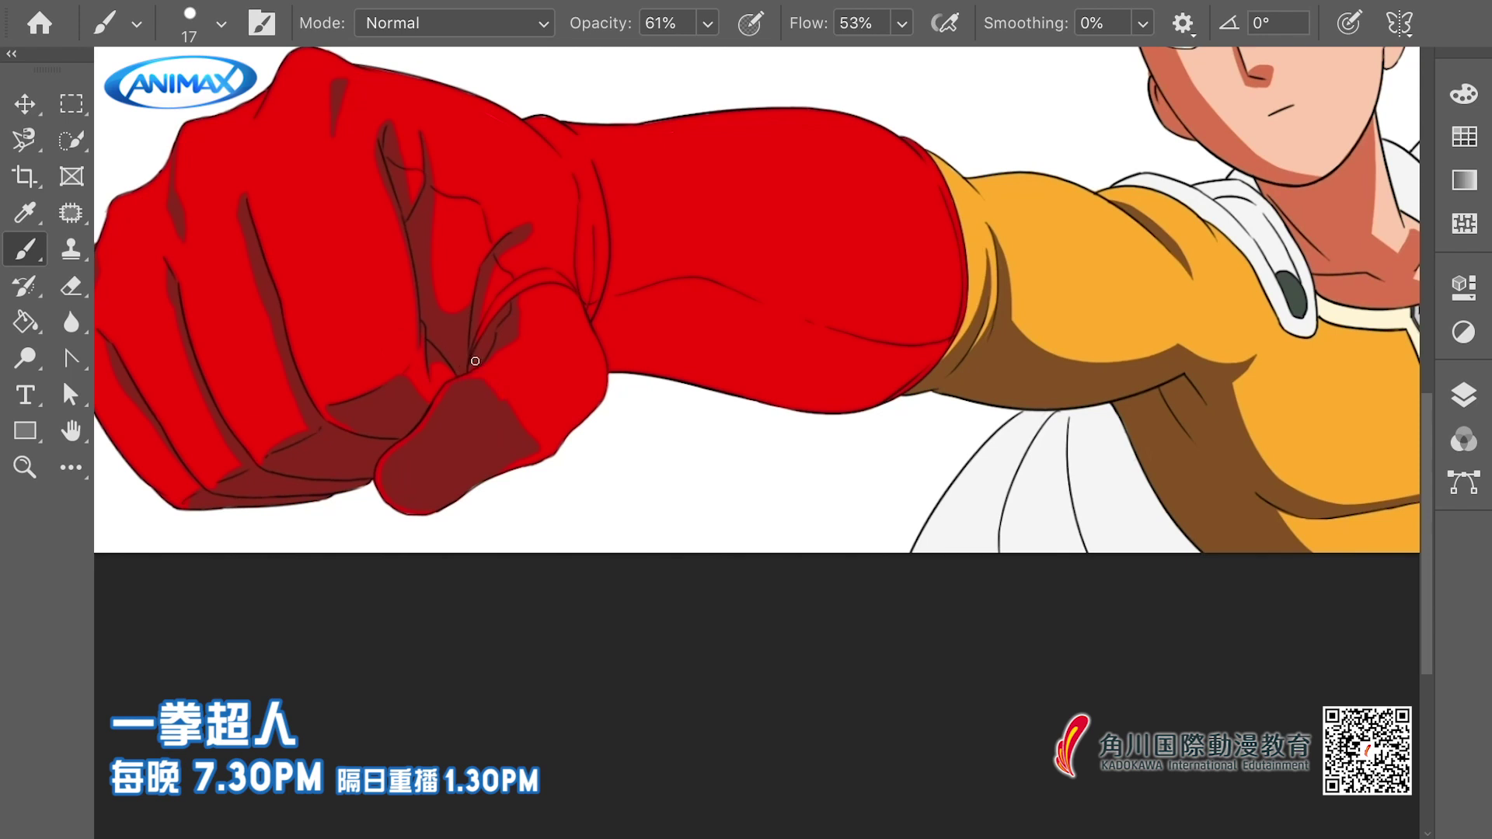
pyautogui.moveTo(446, 383); pyautogui.dragTo(500, 408)
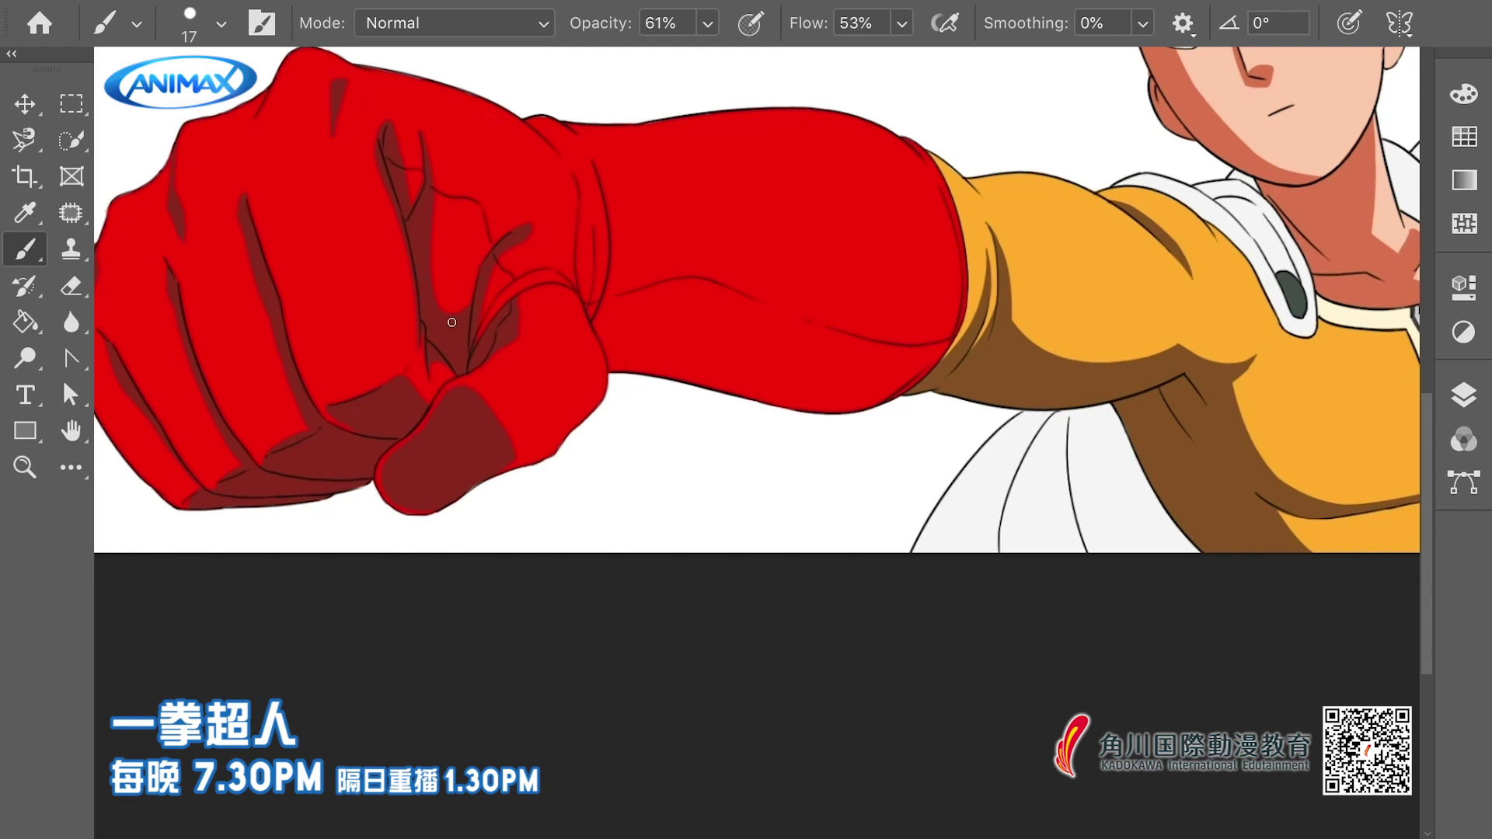
# Extend a narrow dark red shadow along the lower edge of the thumb toward the wrist
pyautogui.hscroll(1, 451, 323)
pyautogui.moveTo(580, 396); pyautogui.dragTo(533, 443)
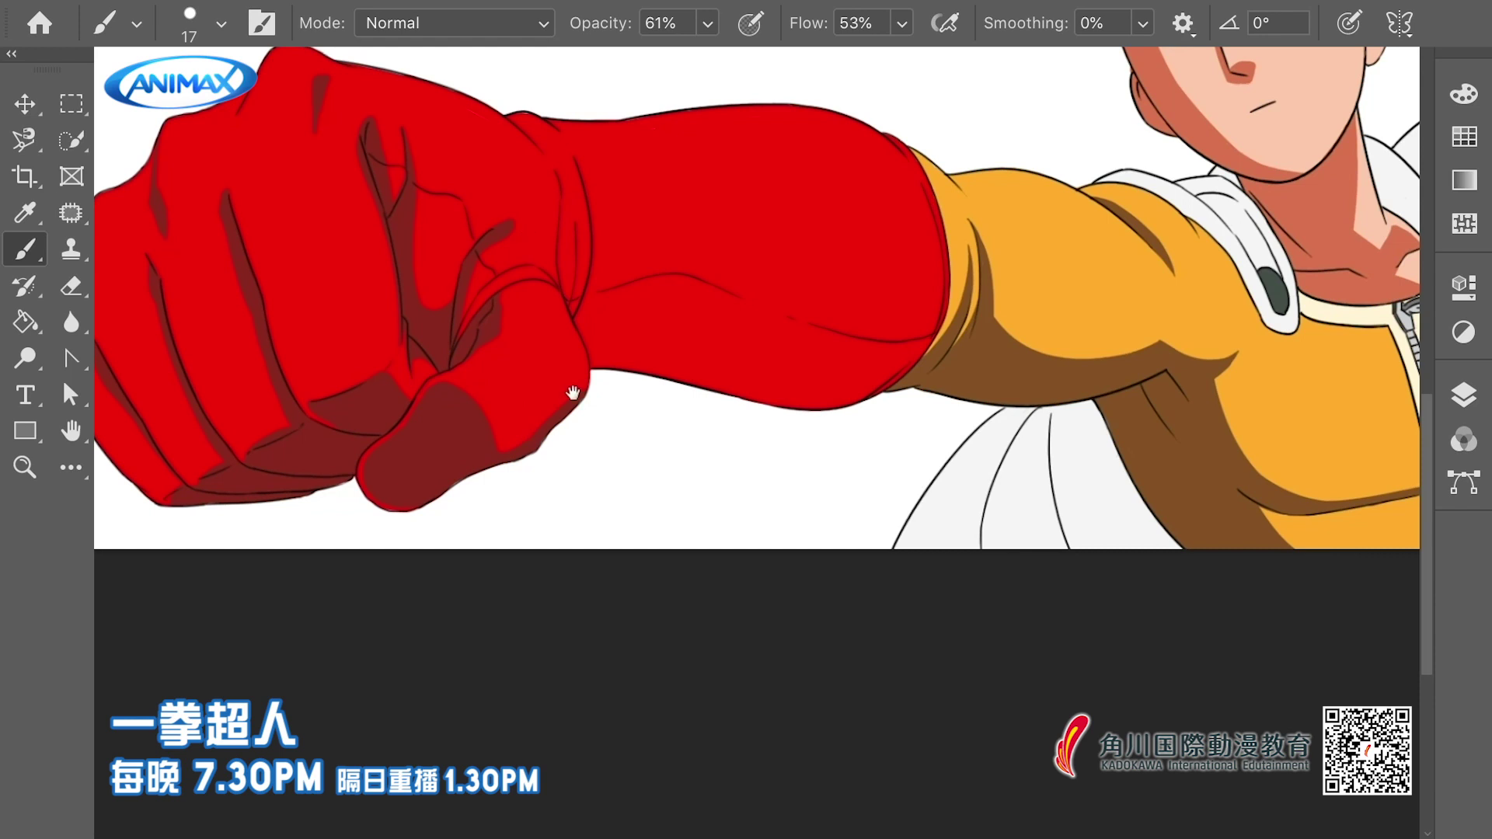
pyautogui.moveTo(573, 393); pyautogui.dragTo(562, 408)
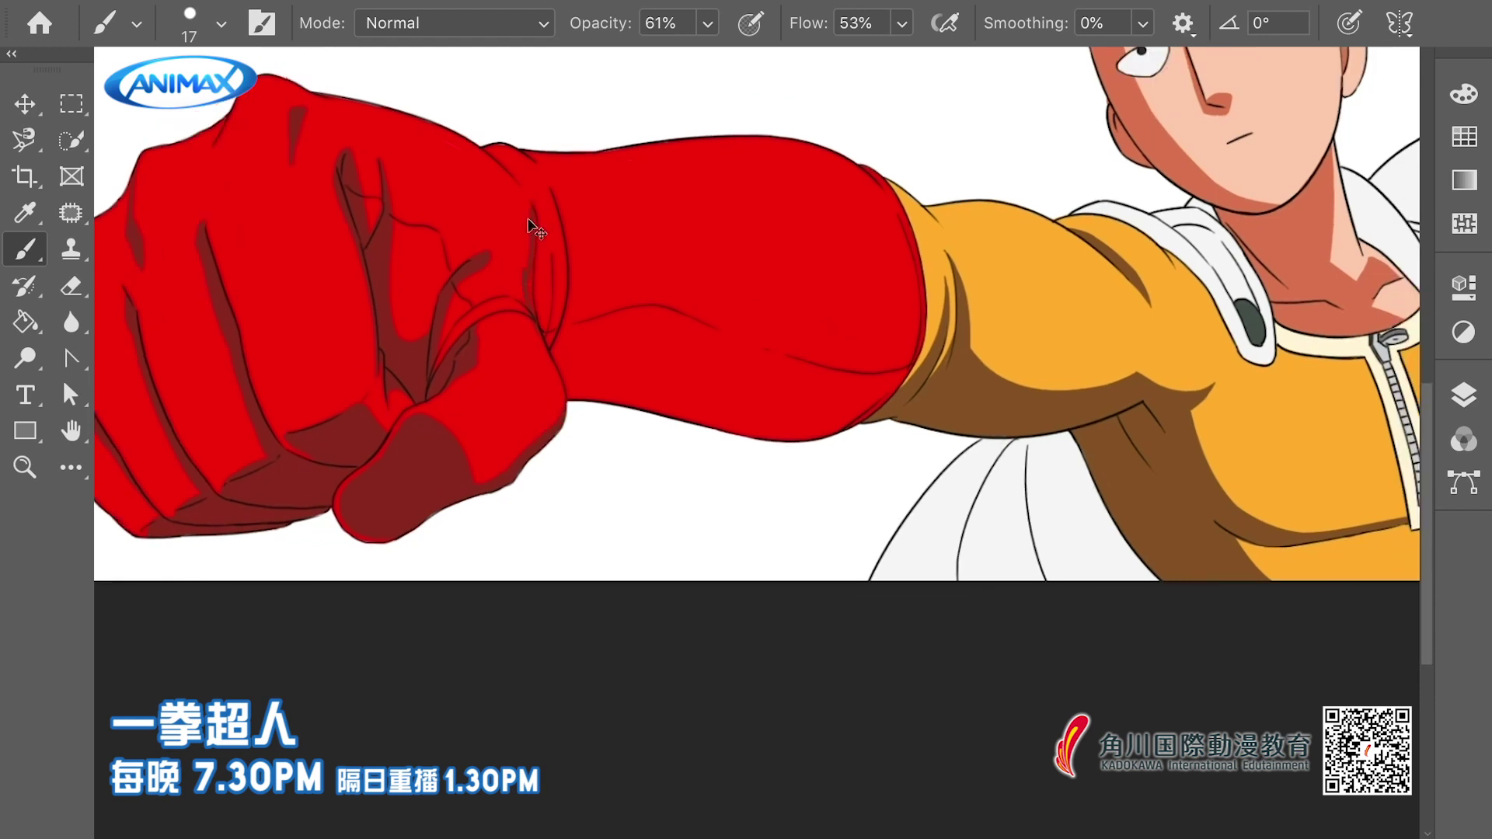
# Shade the curved folds at the glove's wrist dark red
pyautogui.moveTo(502, 159)
pyautogui.mouseDown()
pyautogui.moveTo(528, 186)
pyautogui.moveTo(526, 250)
pyautogui.mouseUp()
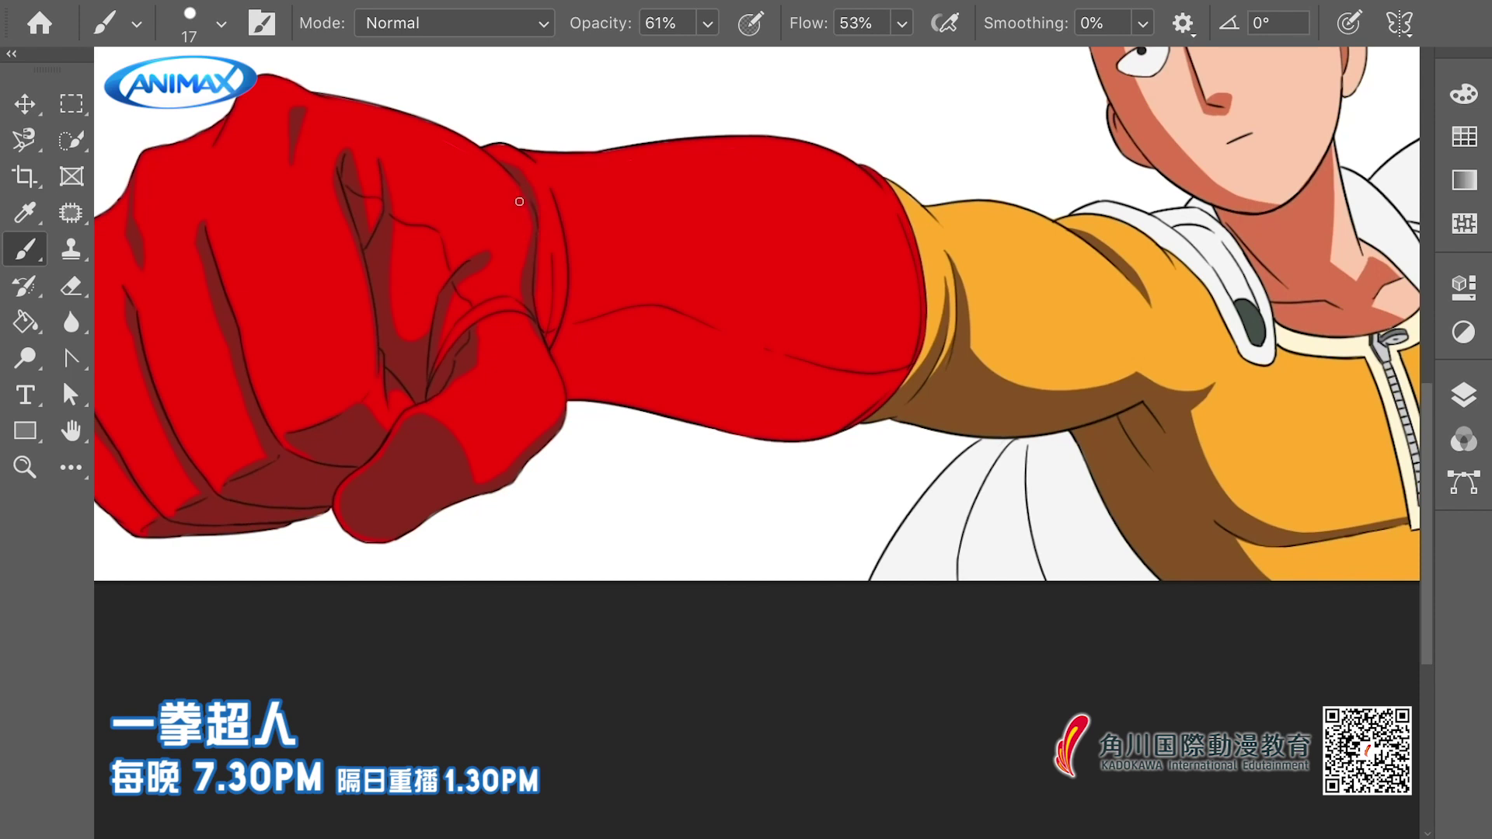
pyautogui.moveTo(547, 332); pyautogui.dragTo(536, 308)
pyautogui.scroll(1, 518, 225)
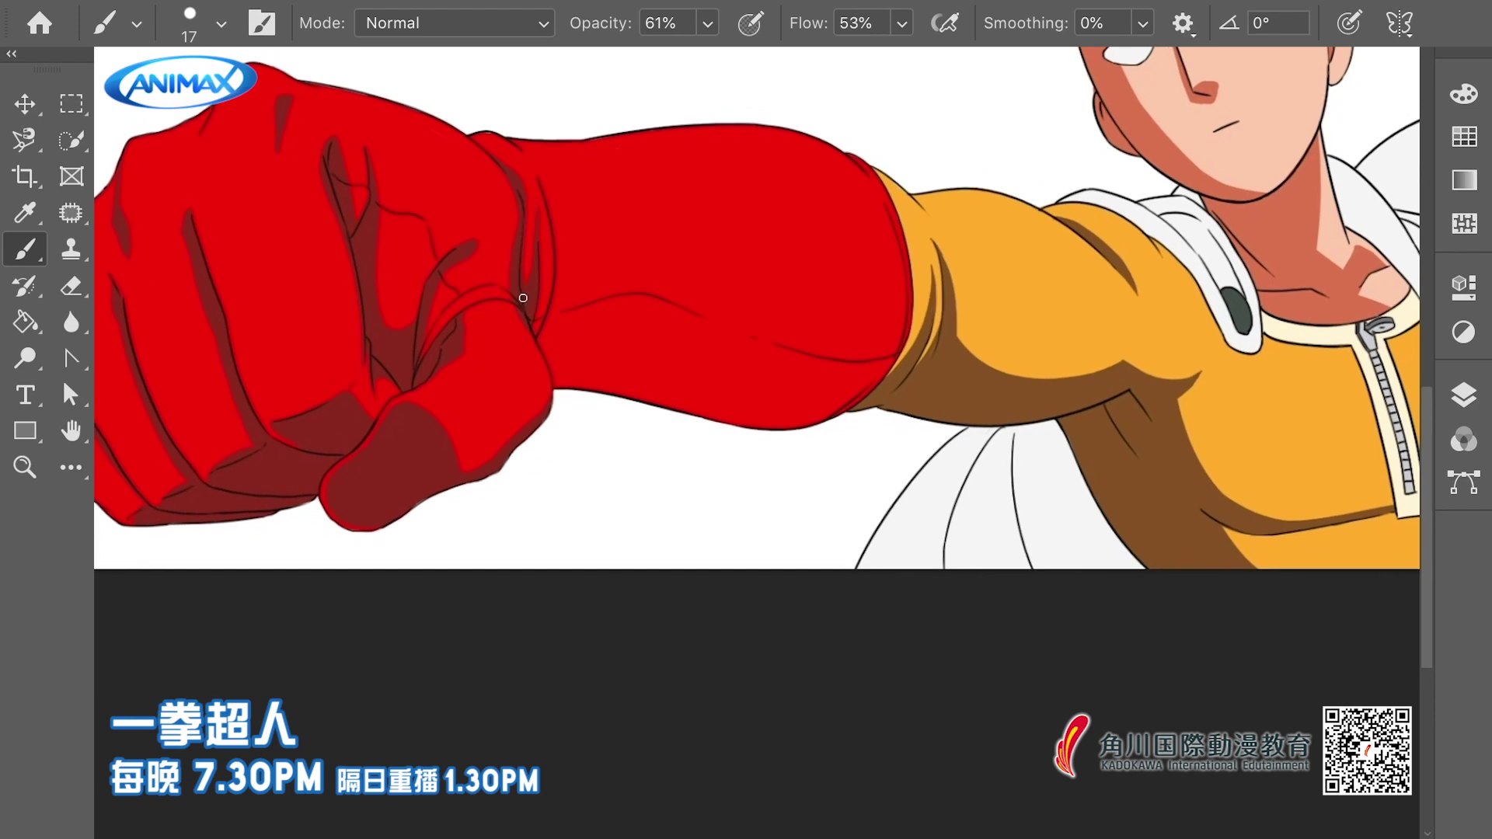
pyautogui.scroll(1, 535, 295)
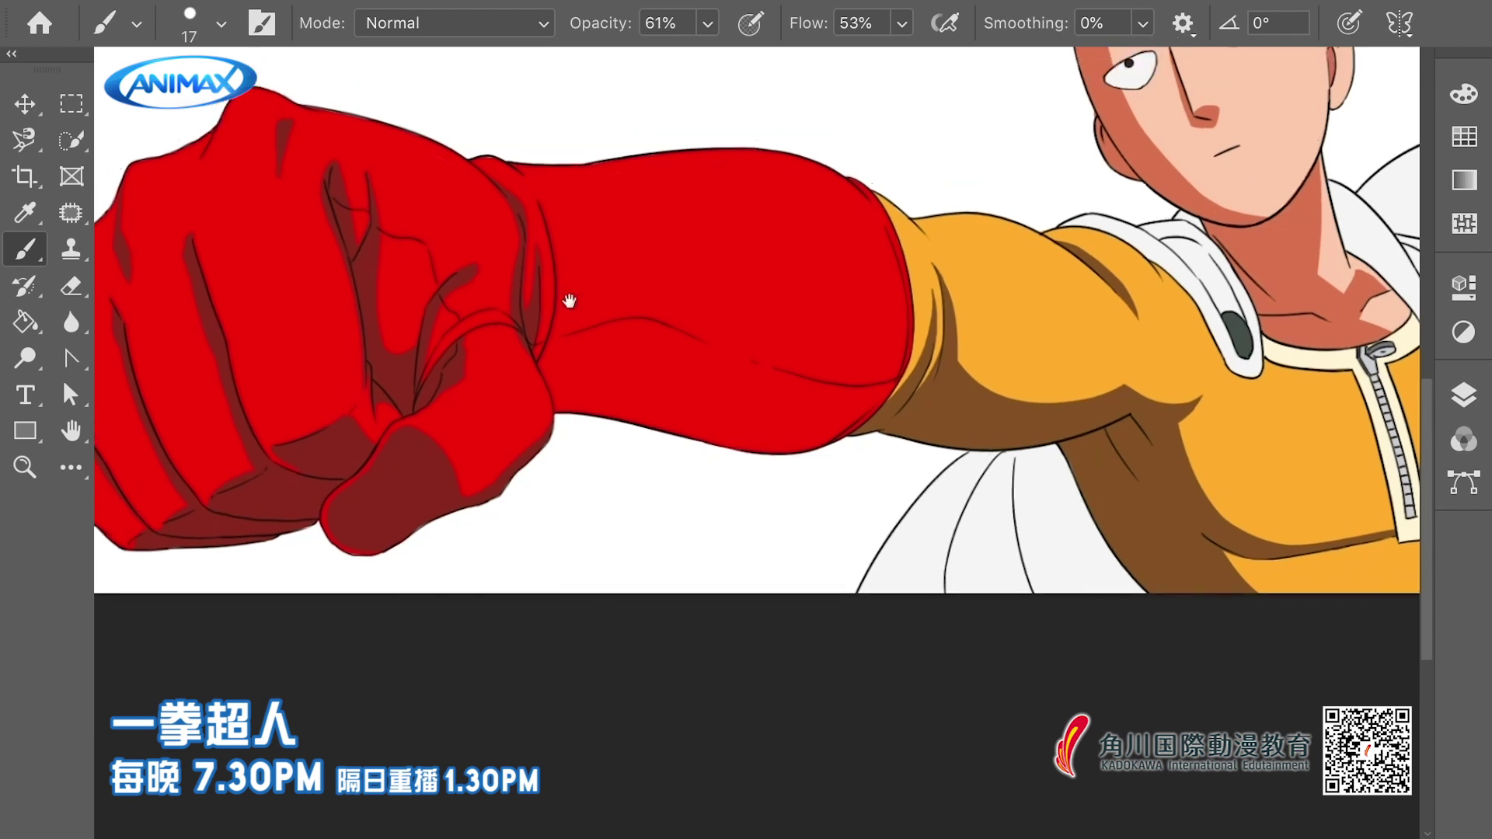
pyautogui.scroll(1, 534, 348)
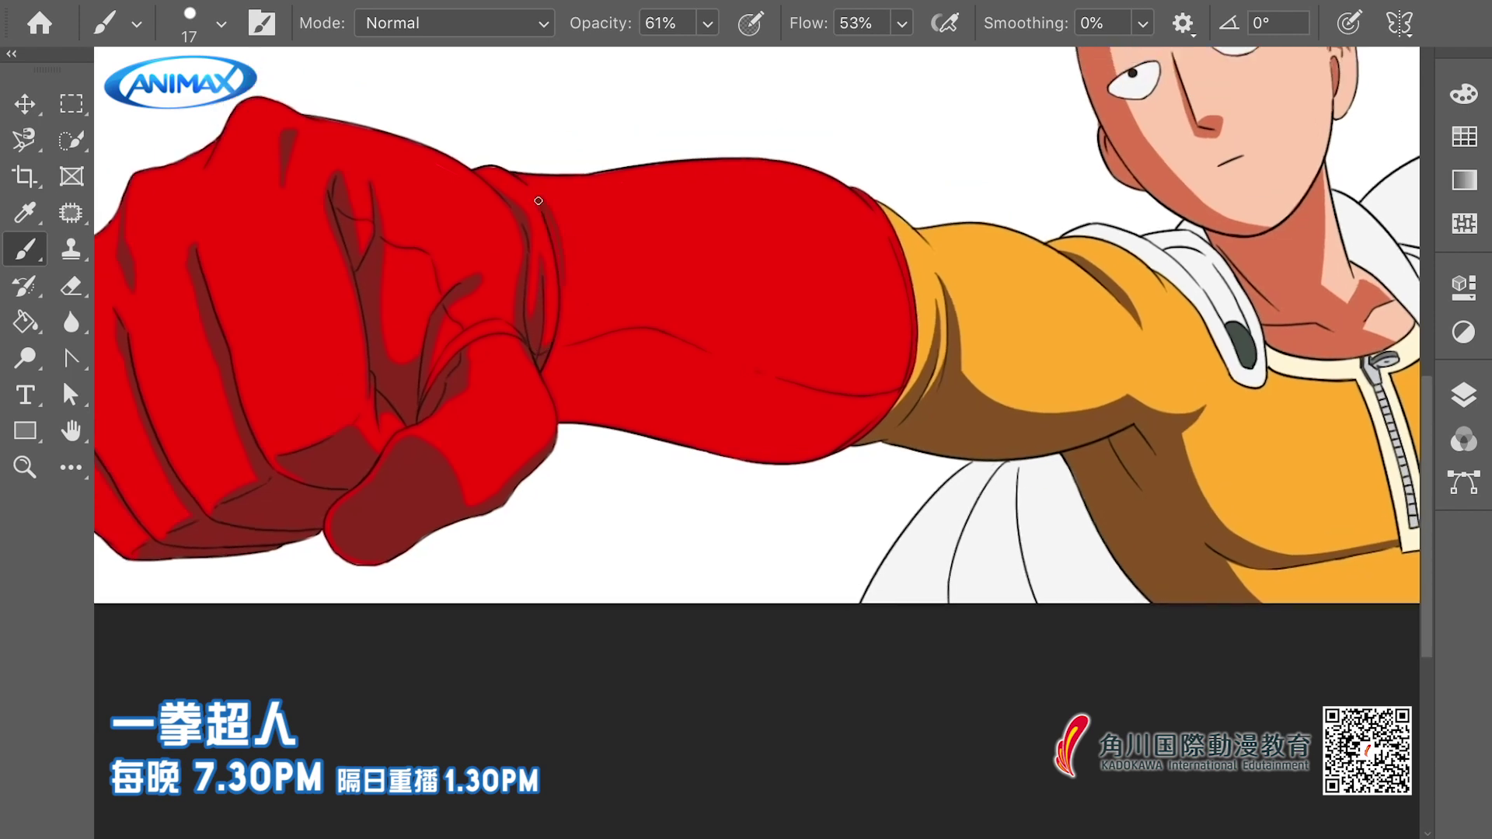
# Outline the forearm shadow in dark red, running from the wrist up to a peak near the glove's cuff
pyautogui.scroll(-3, 537, 327)
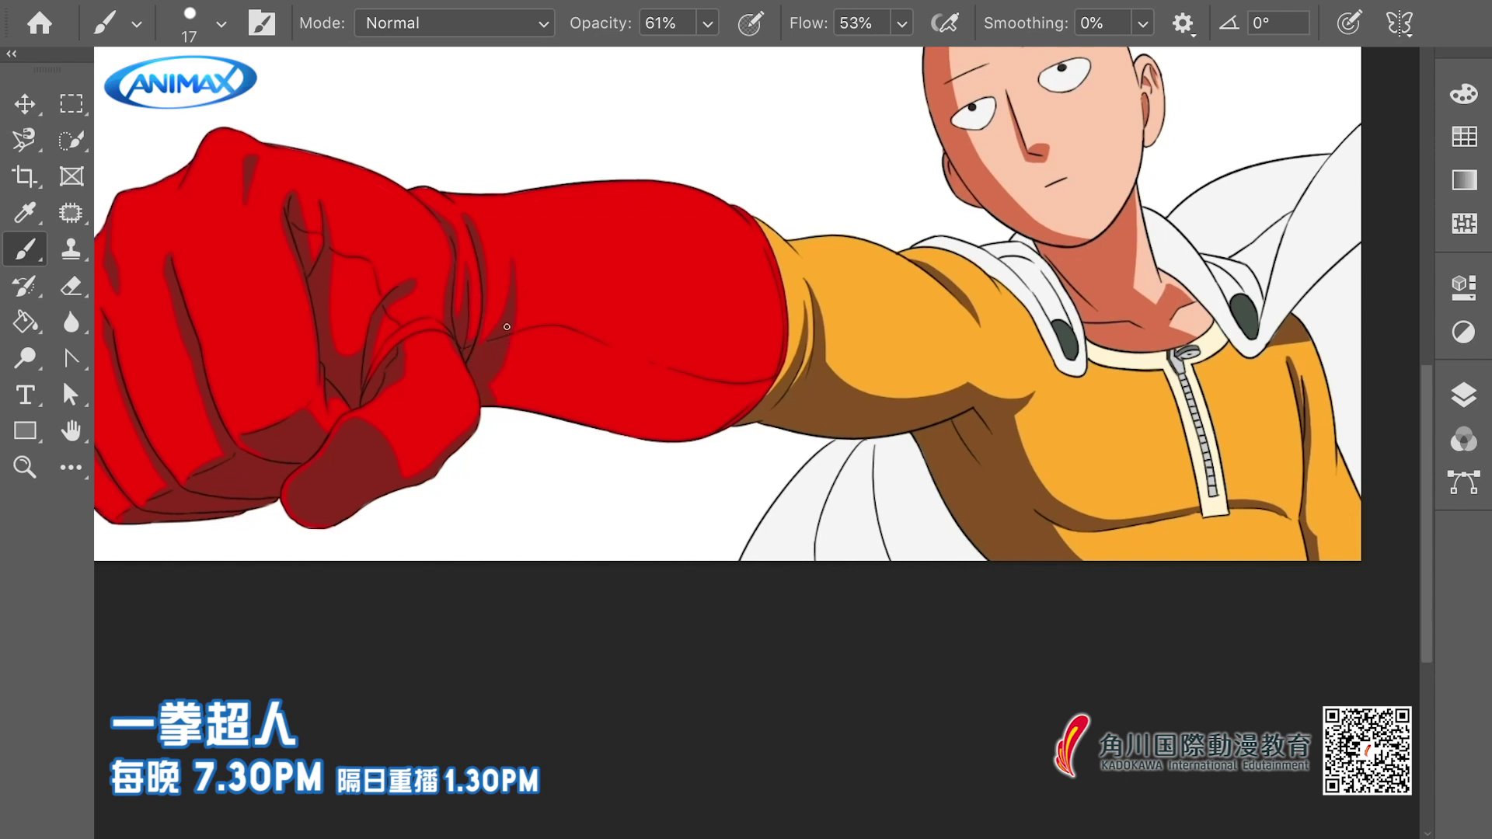
pyautogui.moveTo(554, 286); pyautogui.dragTo(521, 291)
pyautogui.moveTo(701, 291); pyautogui.dragTo(580, 355)
pyautogui.moveTo(552, 339)
pyautogui.mouseDown()
pyautogui.moveTo(471, 375)
pyautogui.moveTo(639, 329)
pyautogui.moveTo(708, 272)
pyautogui.mouseUp()
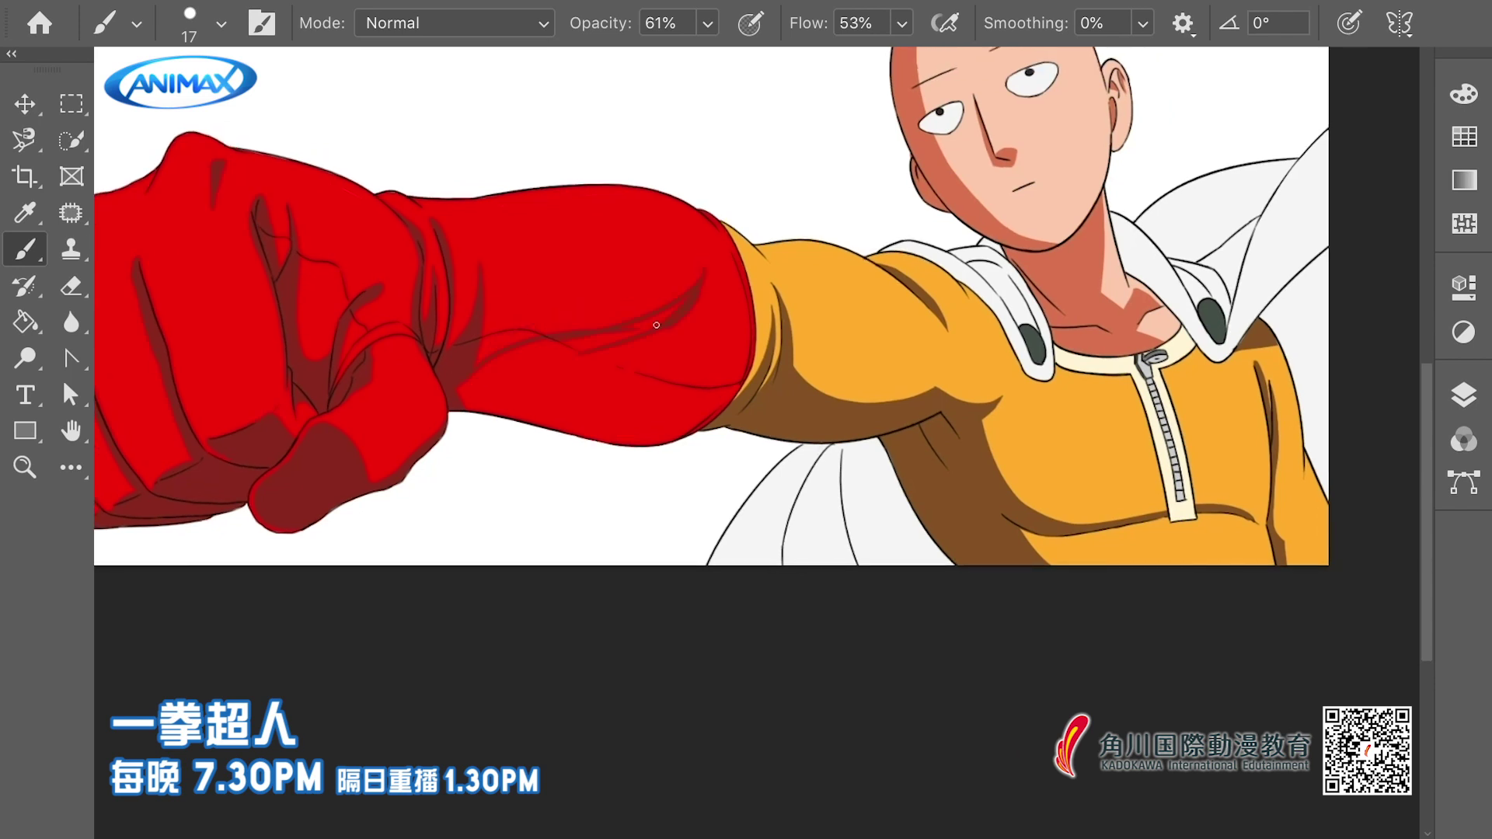
pyautogui.moveTo(703, 281); pyautogui.dragTo(734, 371)
pyautogui.moveTo(705, 286)
pyautogui.mouseDown()
pyautogui.moveTo(735, 366)
pyautogui.moveTo(706, 374)
pyautogui.moveTo(729, 333)
pyautogui.moveTo(738, 350)
pyautogui.moveTo(722, 419)
pyautogui.moveTo(737, 324)
pyautogui.mouseUp()
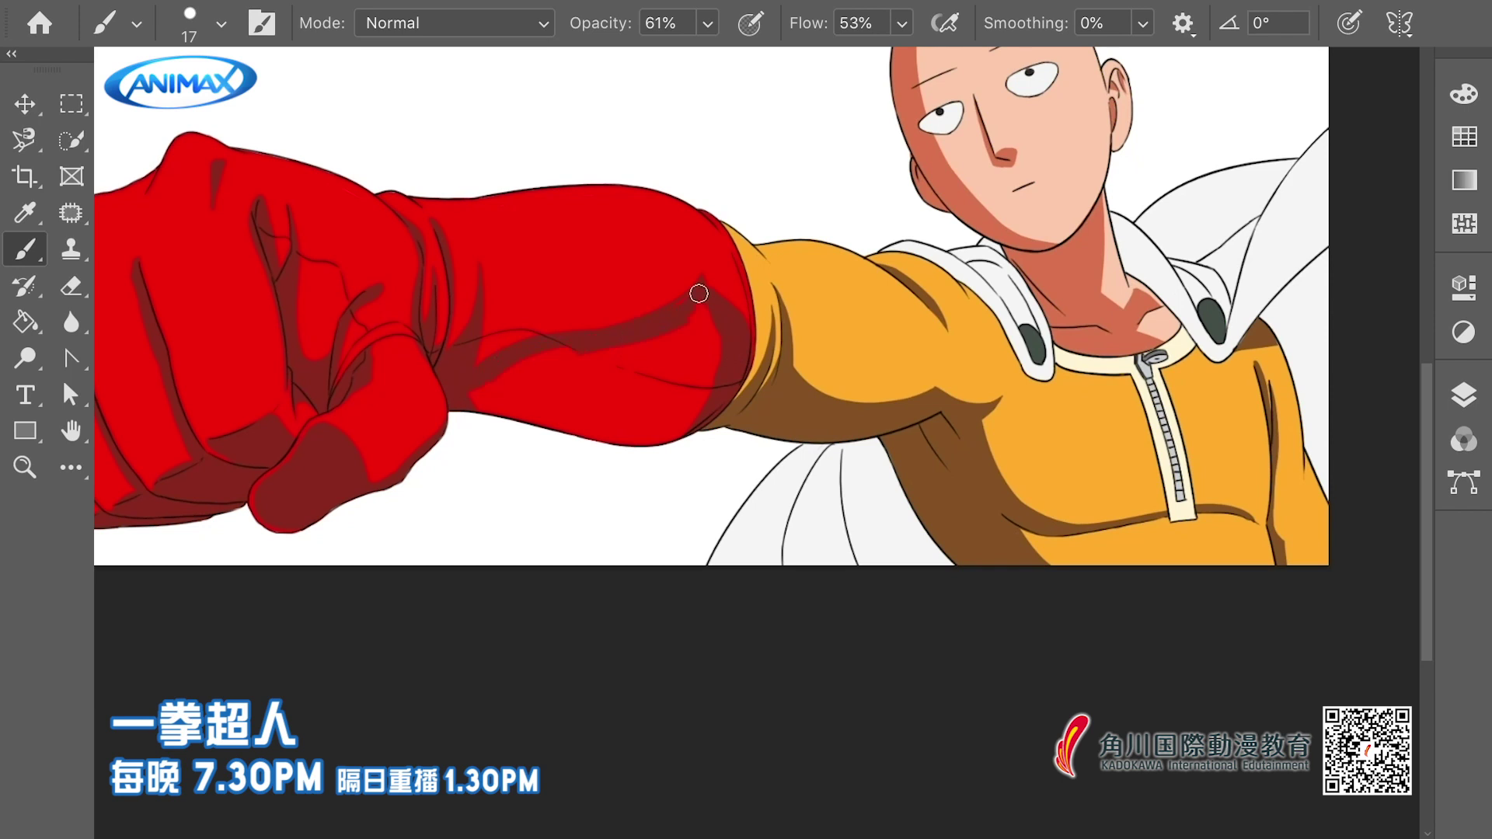
# Fill the underside of the glove's forearm with dark red below the outlined shadow edge
pyautogui.moveTo(738, 323)
pyautogui.mouseDown()
pyautogui.moveTo(614, 460)
pyautogui.moveTo(552, 359)
pyautogui.moveTo(532, 421)
pyautogui.moveTo(627, 433)
pyautogui.moveTo(640, 402)
pyautogui.moveTo(503, 404)
pyautogui.mouseUp()
pyautogui.moveTo(653, 468); pyautogui.dragTo(614, 469)
pyautogui.moveTo(686, 374); pyautogui.dragTo(700, 412)
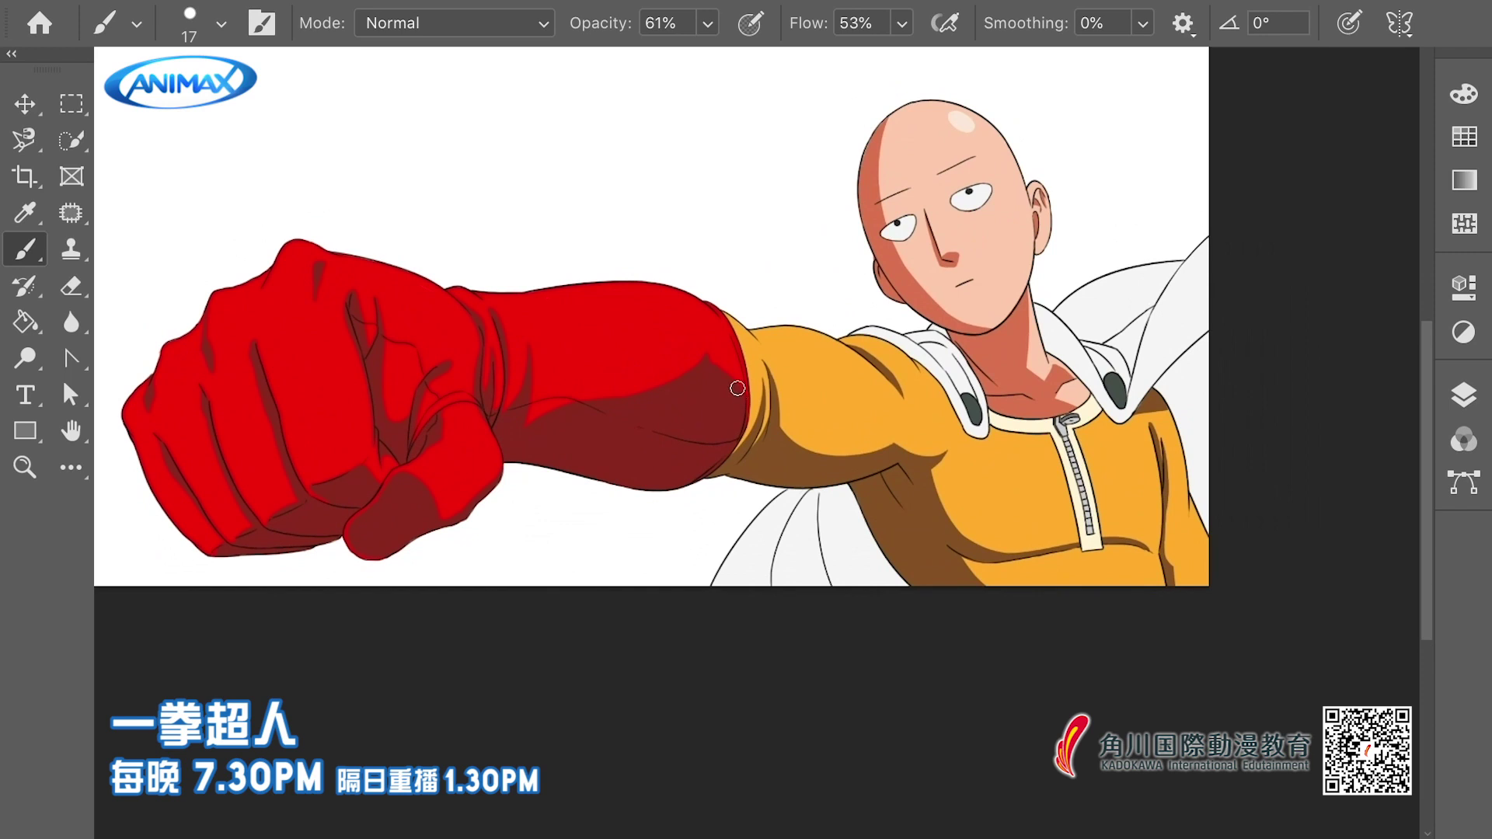
pyautogui.scroll(-1, 708, 565)
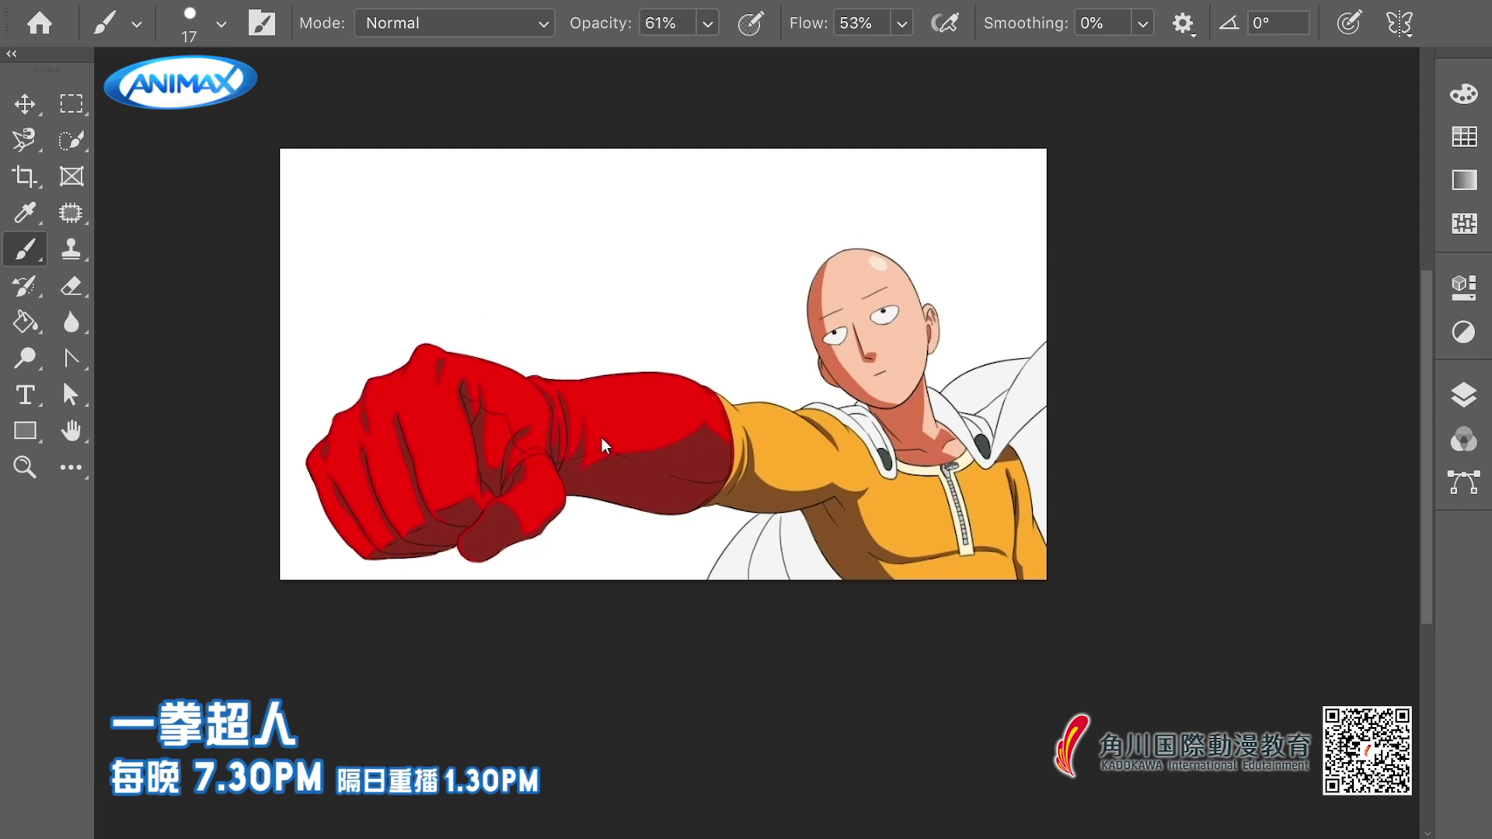
pyautogui.scroll(1, 334, 468)
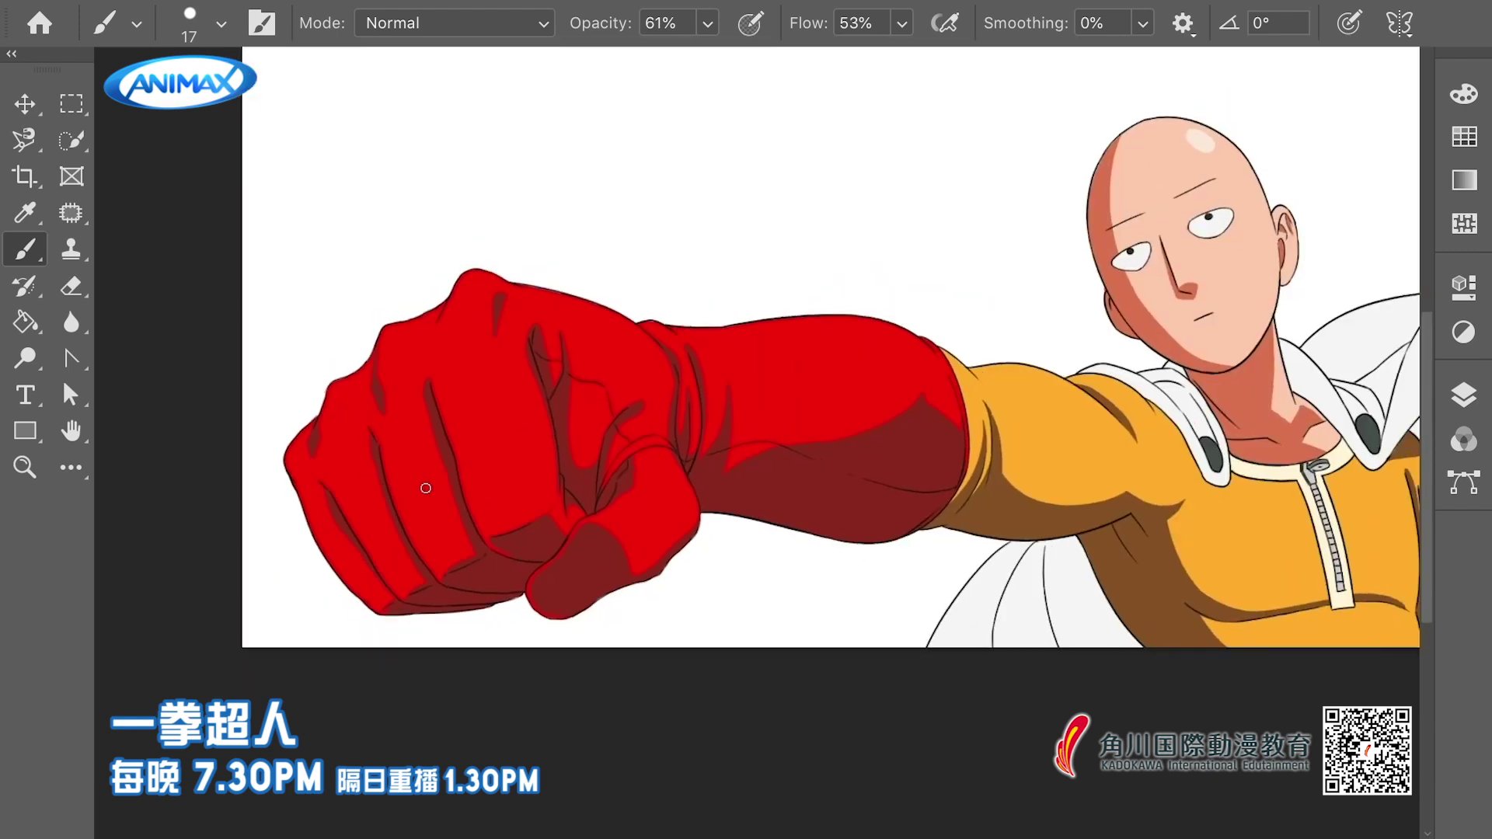
# Paint a small pale pink highlight on the index knuckle and a long one down the index finger
pyautogui.moveTo(426, 488); pyautogui.dragTo(418, 517)
pyautogui.moveTo(504, 329); pyautogui.dragTo(512, 350)
pyautogui.scroll(2, 487, 313)
pyautogui.scroll(-2, 522, 423)
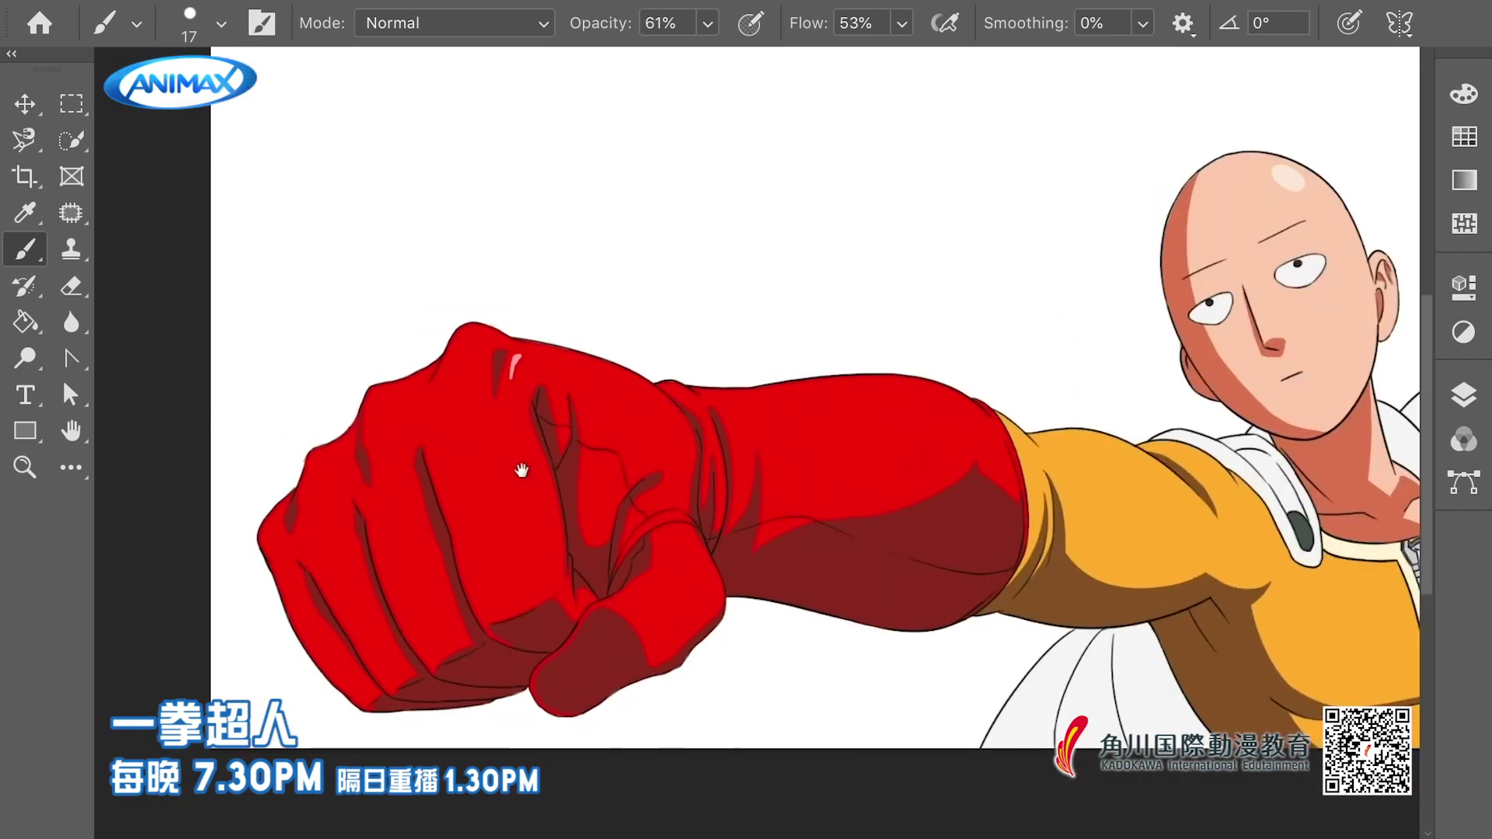
pyautogui.moveTo(522, 470); pyautogui.dragTo(536, 454)
pyautogui.moveTo(529, 399); pyautogui.dragTo(547, 538)
pyautogui.moveTo(543, 452)
pyautogui.mouseDown()
pyautogui.moveTo(548, 538)
pyautogui.moveTo(544, 457)
pyautogui.mouseUp()
pyautogui.moveTo(534, 374); pyautogui.dragTo(546, 449)
pyautogui.moveTo(551, 490)
pyautogui.mouseDown()
pyautogui.moveTo(544, 548)
pyautogui.moveTo(581, 568)
pyautogui.moveTo(577, 553)
pyautogui.mouseUp()
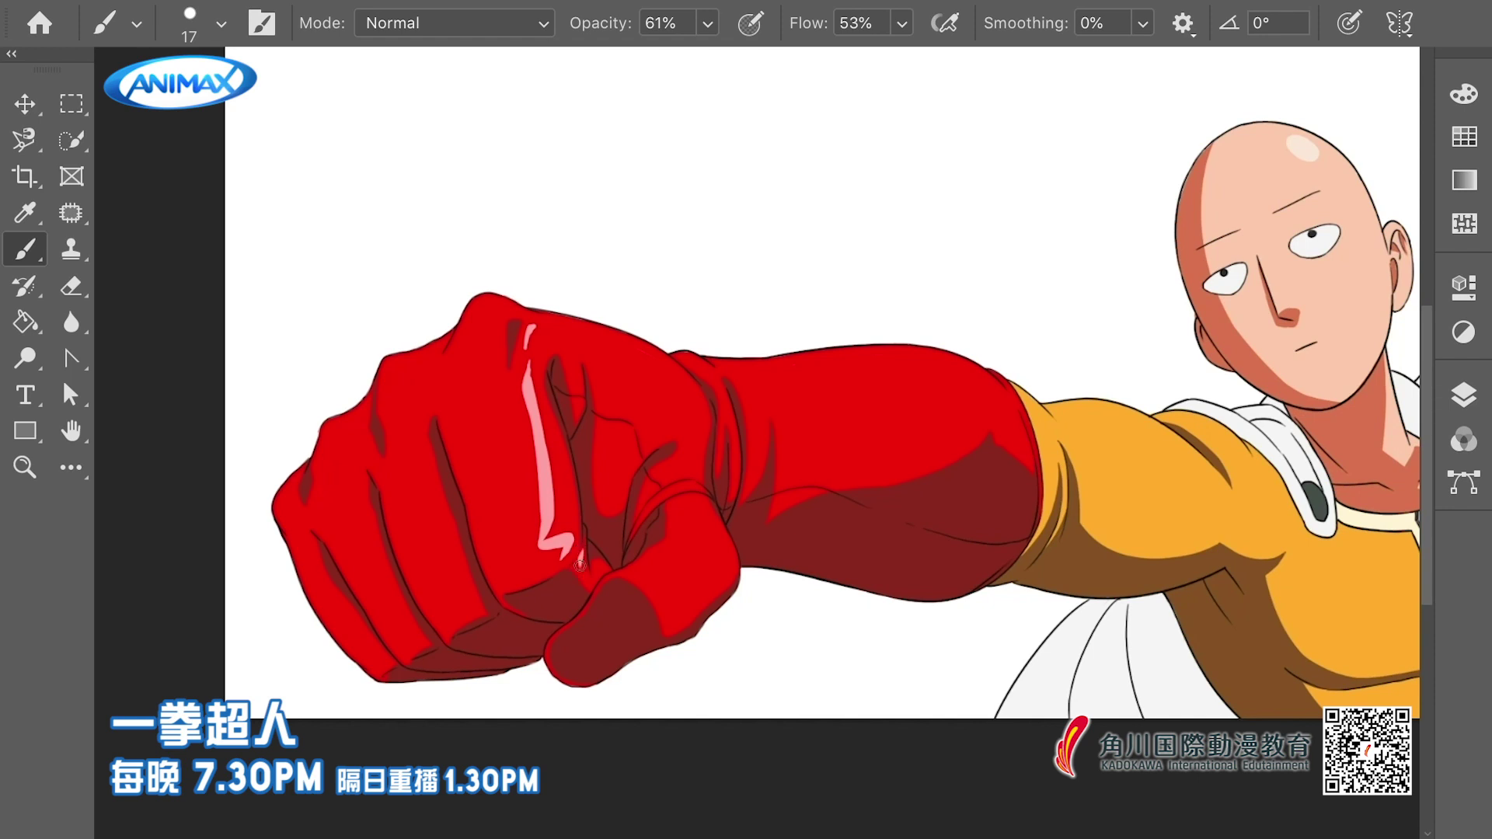
# Refine the index finger highlight, sharpening its lower end into an angular zigzag
pyautogui.moveTo(547, 541)
pyautogui.mouseDown()
pyautogui.moveTo(545, 461)
pyautogui.moveTo(528, 445)
pyautogui.moveTo(549, 548)
pyautogui.mouseUp()
pyautogui.moveTo(538, 479)
pyautogui.mouseDown()
pyautogui.moveTo(543, 533)
pyautogui.moveTo(568, 557)
pyautogui.mouseUp()
pyautogui.moveTo(527, 388); pyautogui.dragTo(588, 424)
pyautogui.scroll(-2, 562, 398)
pyautogui.moveTo(597, 536)
pyautogui.mouseDown()
pyautogui.moveTo(596, 557)
pyautogui.moveTo(597, 544)
pyautogui.moveTo(617, 563)
pyautogui.mouseUp()
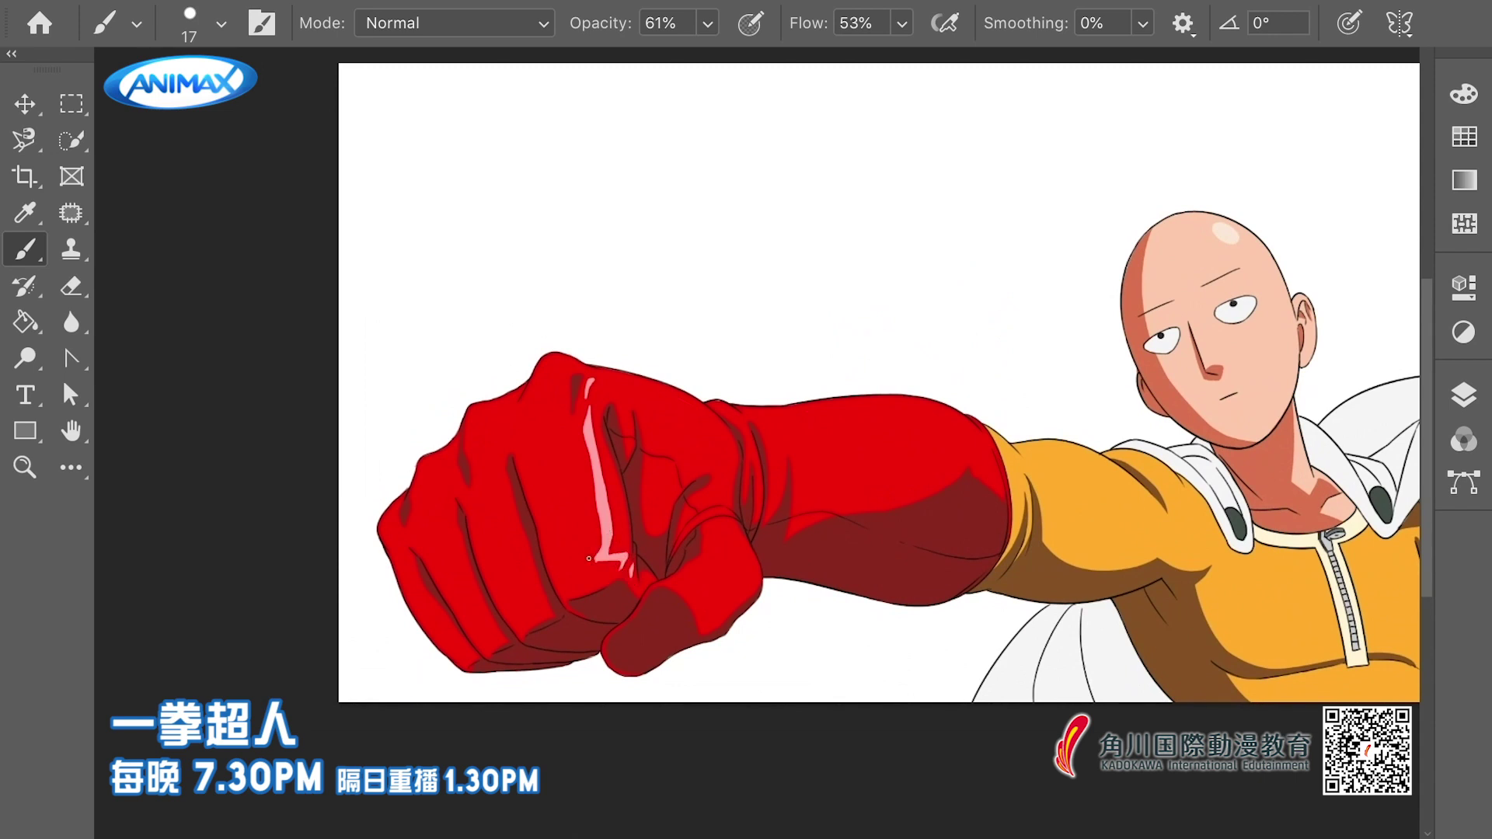
# Paint pale pink highlights on the middle knuckle and down the middle finger, ending in a jagged tip
pyautogui.moveTo(523, 448)
pyautogui.mouseDown()
pyautogui.moveTo(573, 418)
pyautogui.moveTo(533, 414)
pyautogui.moveTo(533, 453)
pyautogui.moveTo(531, 412)
pyautogui.moveTo(520, 443)
pyautogui.moveTo(533, 424)
pyautogui.mouseUp()
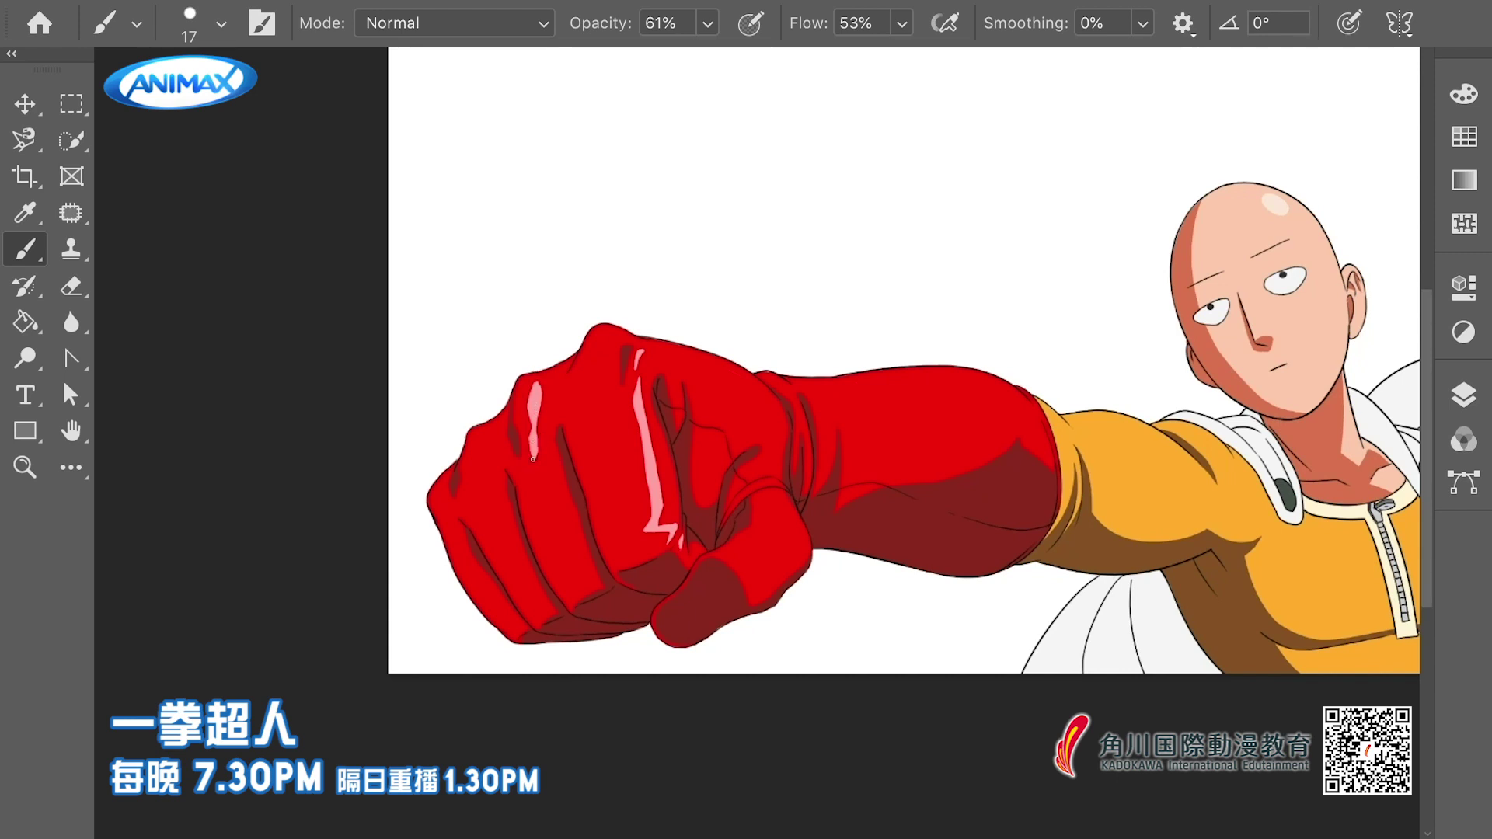
pyautogui.moveTo(538, 475); pyautogui.dragTo(577, 566)
pyautogui.scroll(-2, 556, 513)
pyautogui.hscroll(1, 566, 556)
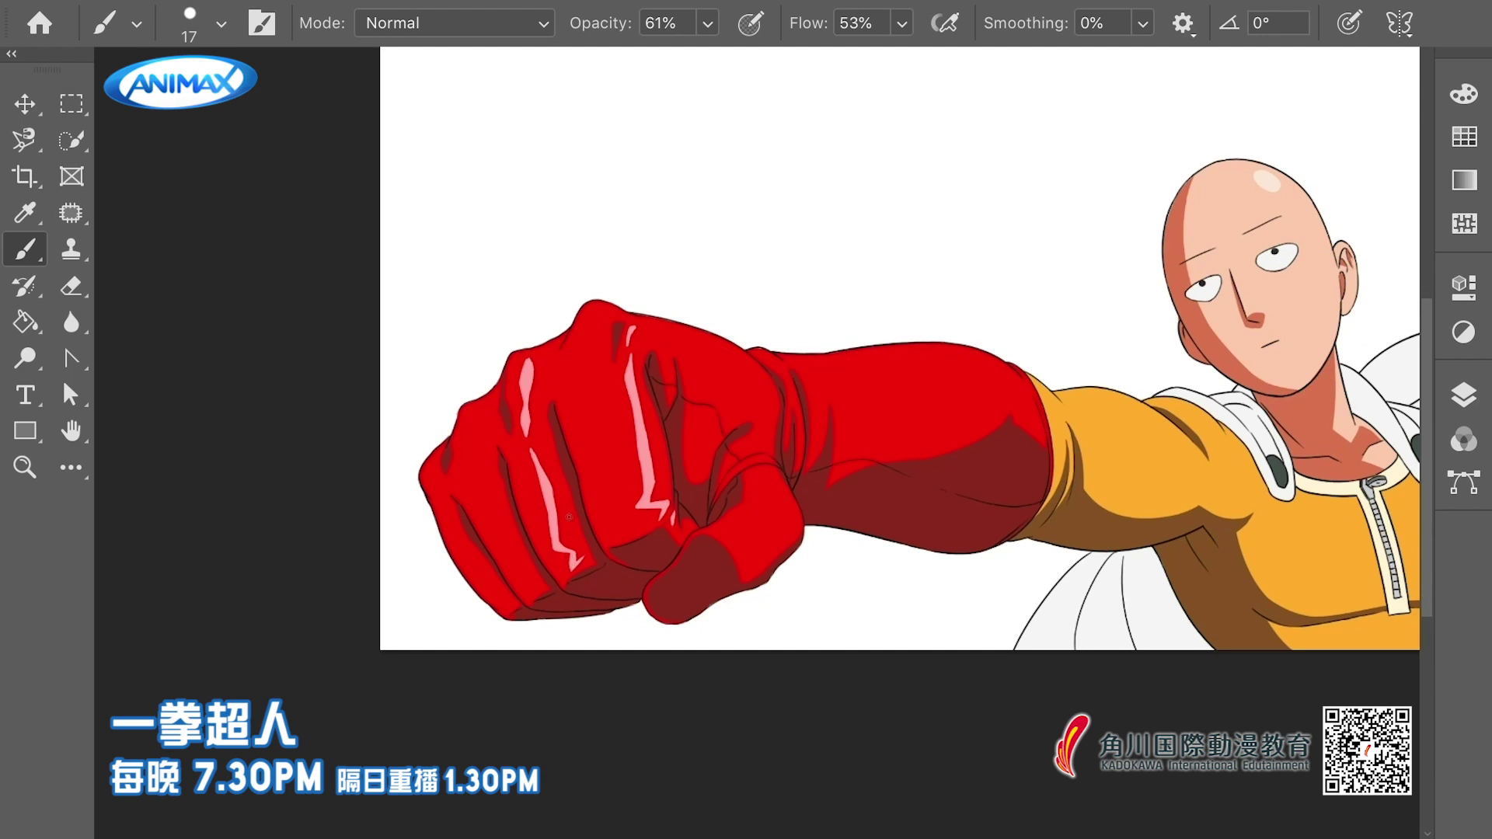
pyautogui.moveTo(555, 541); pyautogui.dragTo(564, 556)
pyautogui.moveTo(545, 493)
pyautogui.mouseDown()
pyautogui.moveTo(555, 560)
pyautogui.moveTo(566, 547)
pyautogui.mouseUp()
pyautogui.hotkey('ctrl', 'z')
pyautogui.hotkey('ctrl', 'z')
# Add small pale pink highlights to the next knuckle, the back of the hand and the top of the thumb
pyautogui.moveTo(472, 406); pyautogui.dragTo(475, 412)
pyautogui.hscroll(3, 666, 477)
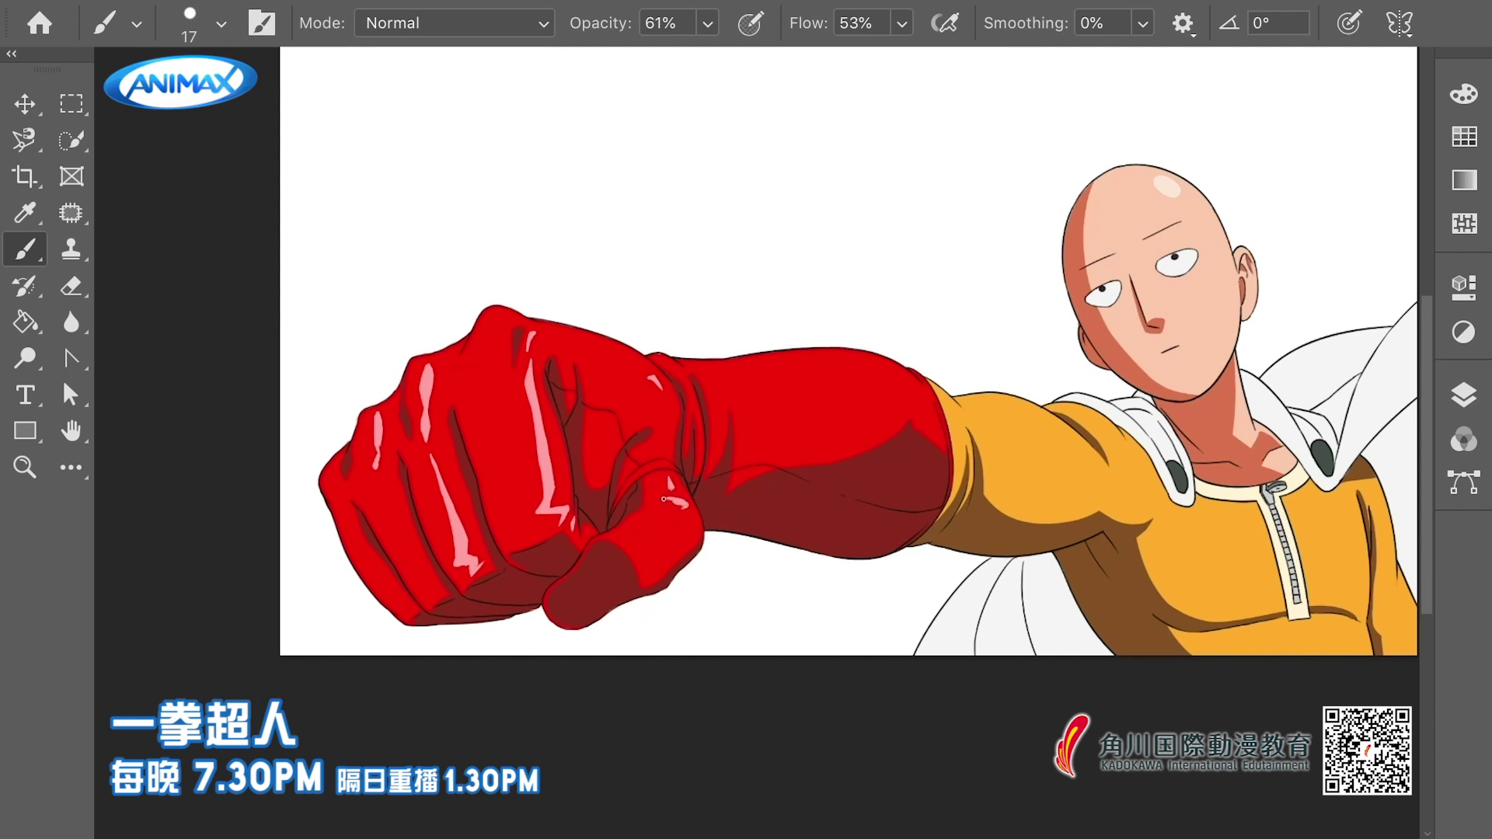
pyautogui.scroll(-1, 625, 515)
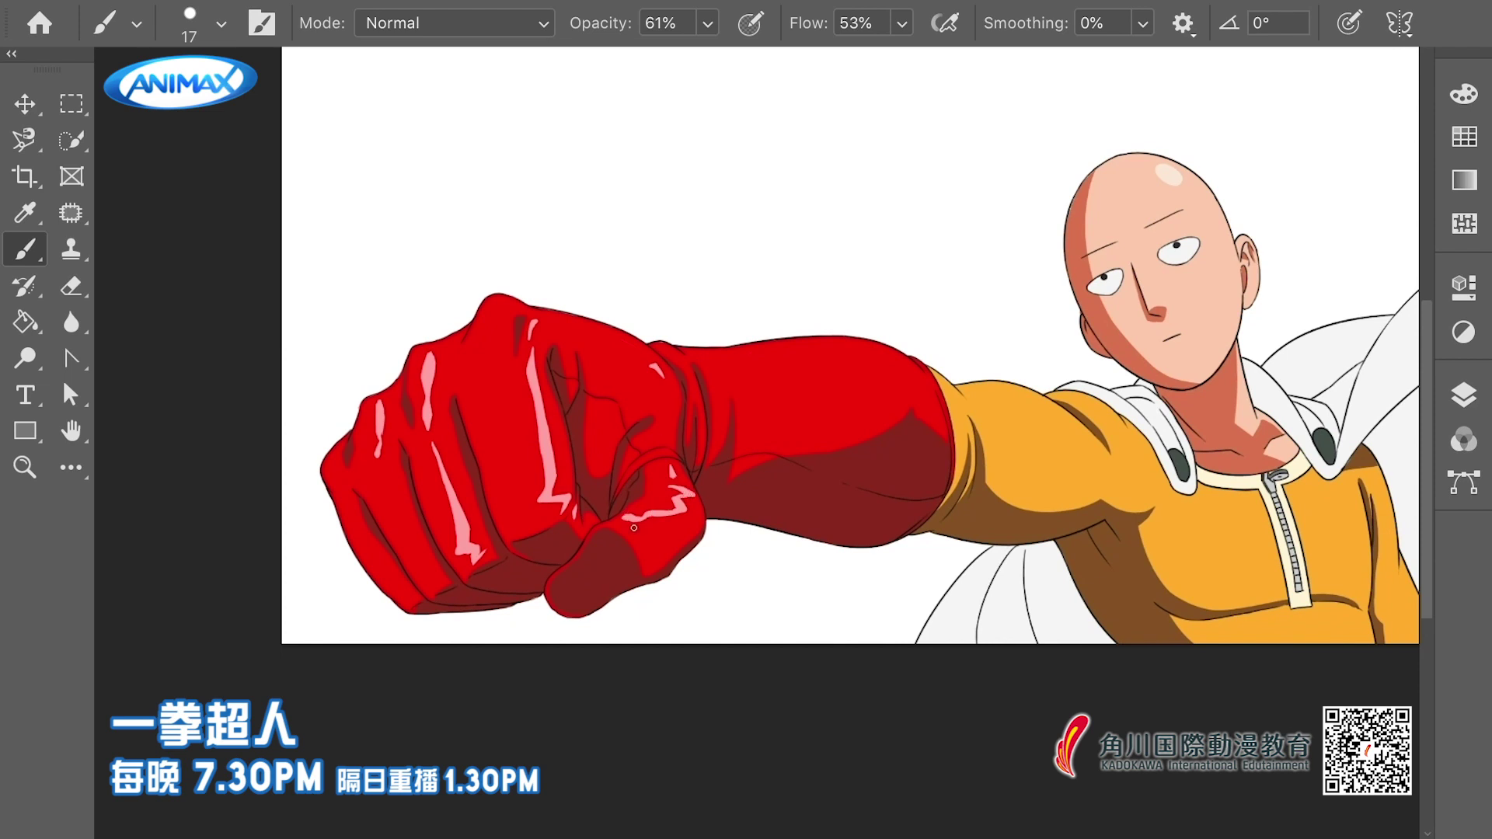
pyautogui.hscroll(2, 756, 371)
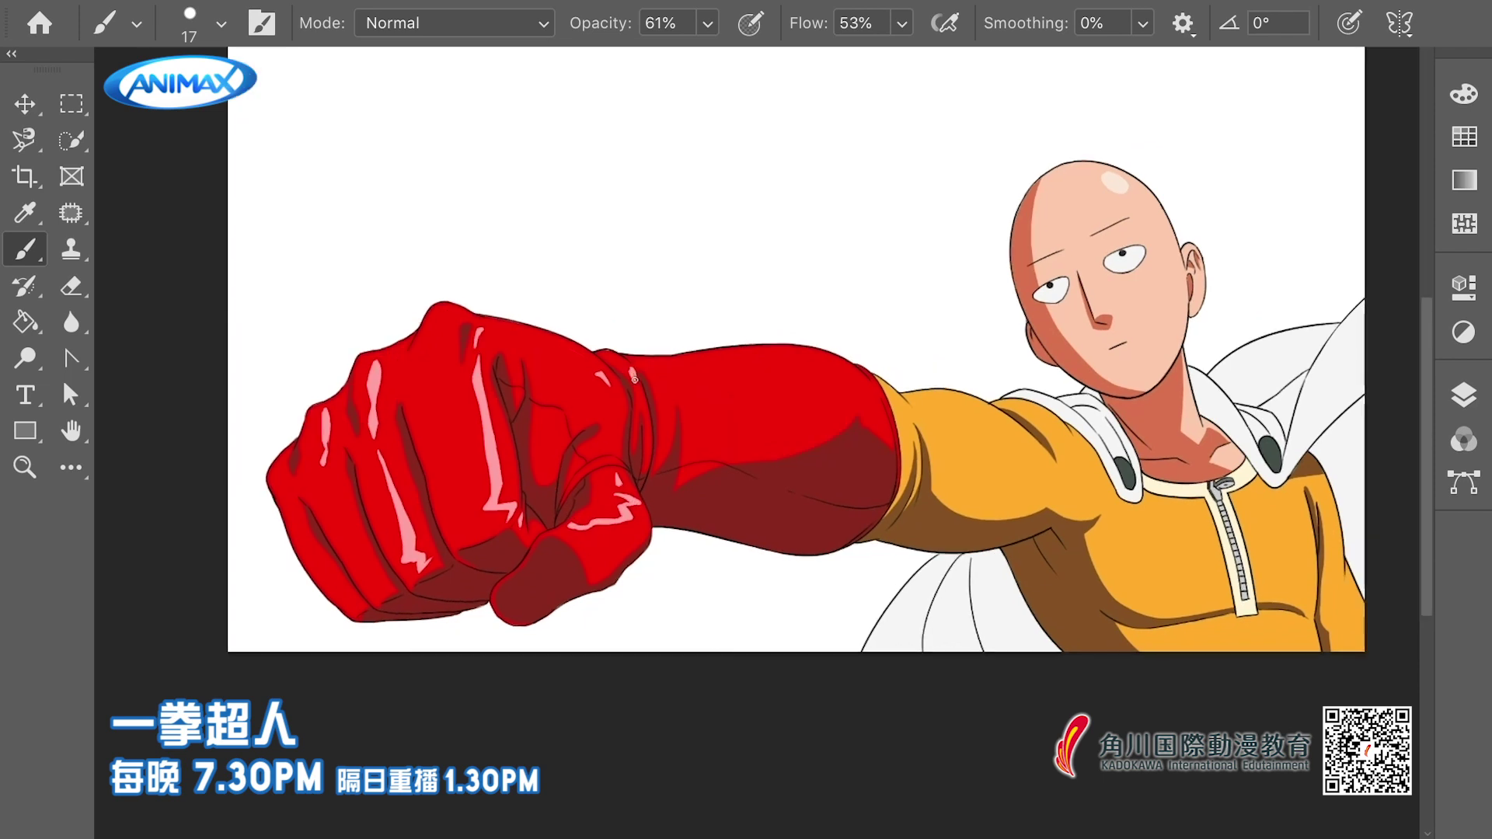
# Paint a long tapering pale pink highlight along the upper side of the glove's forearm
pyautogui.moveTo(653, 376)
pyautogui.mouseDown()
pyautogui.moveTo(778, 360)
pyautogui.moveTo(860, 381)
pyautogui.mouseUp()
pyautogui.moveTo(671, 382)
pyautogui.mouseDown()
pyautogui.moveTo(776, 367)
pyautogui.moveTo(770, 387)
pyautogui.moveTo(844, 364)
pyautogui.mouseUp()
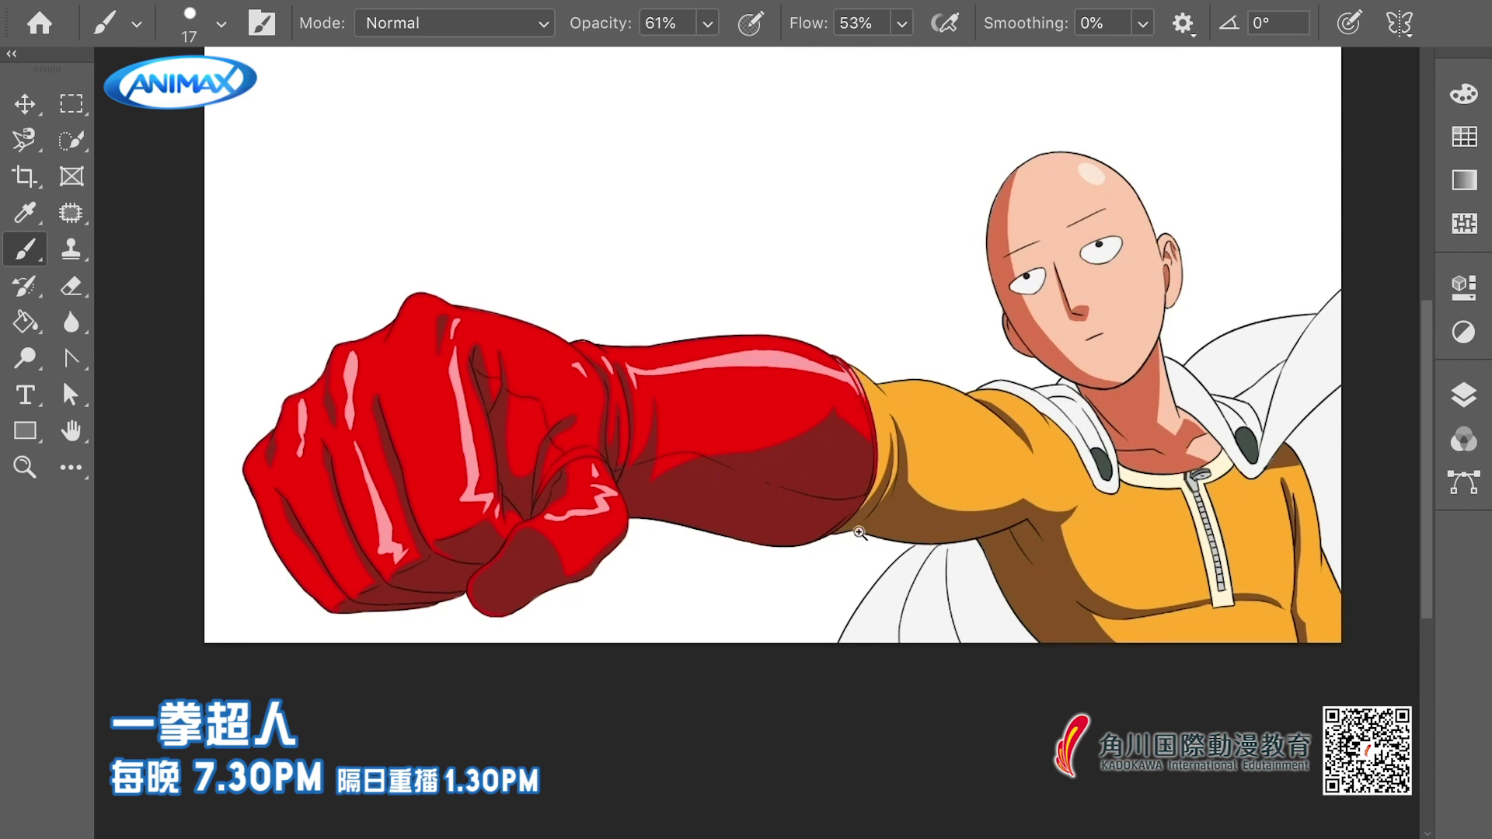
pyautogui.moveTo(860, 534); pyautogui.dragTo(759, 424)
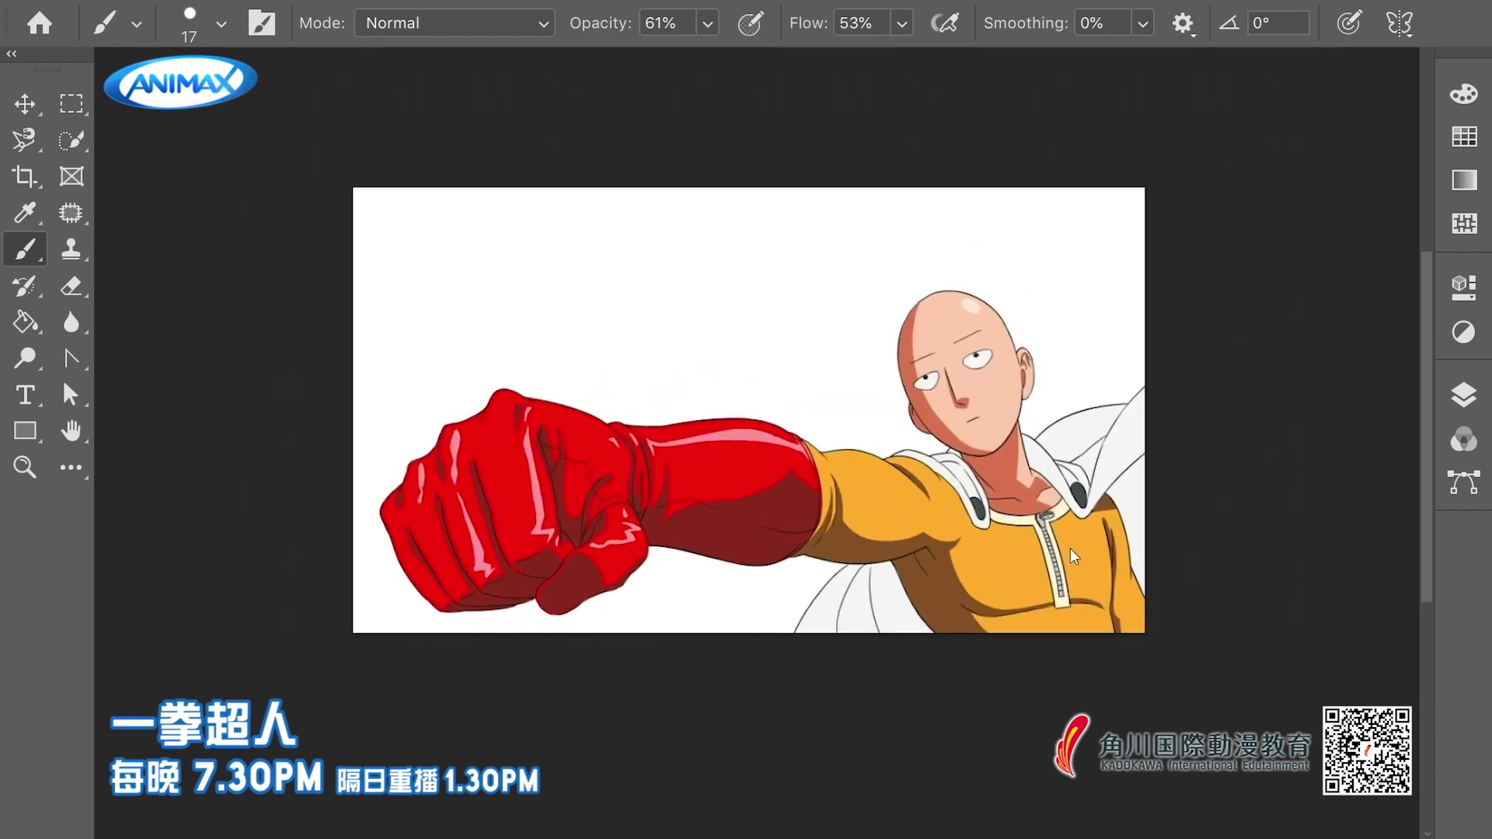
# Paint darker oval shadows inside both dark green cape buttons
pyautogui.hotkey('ctrl', 'z')
pyautogui.moveTo(1084, 547); pyautogui.dragTo(1201, 561)
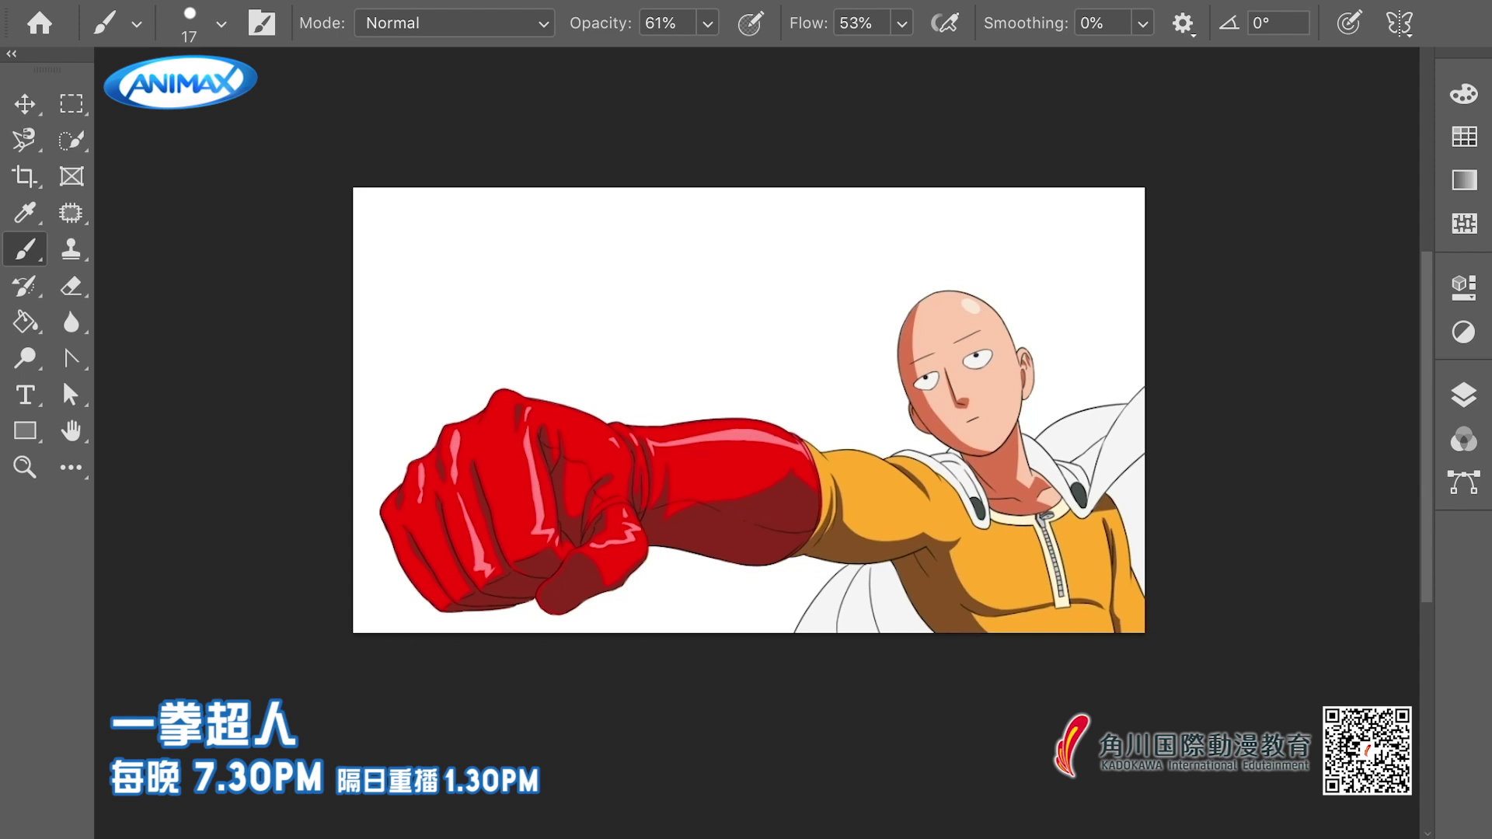
pyautogui.scroll(6, 1012, 494)
pyautogui.moveTo(964, 348); pyautogui.dragTo(885, 353)
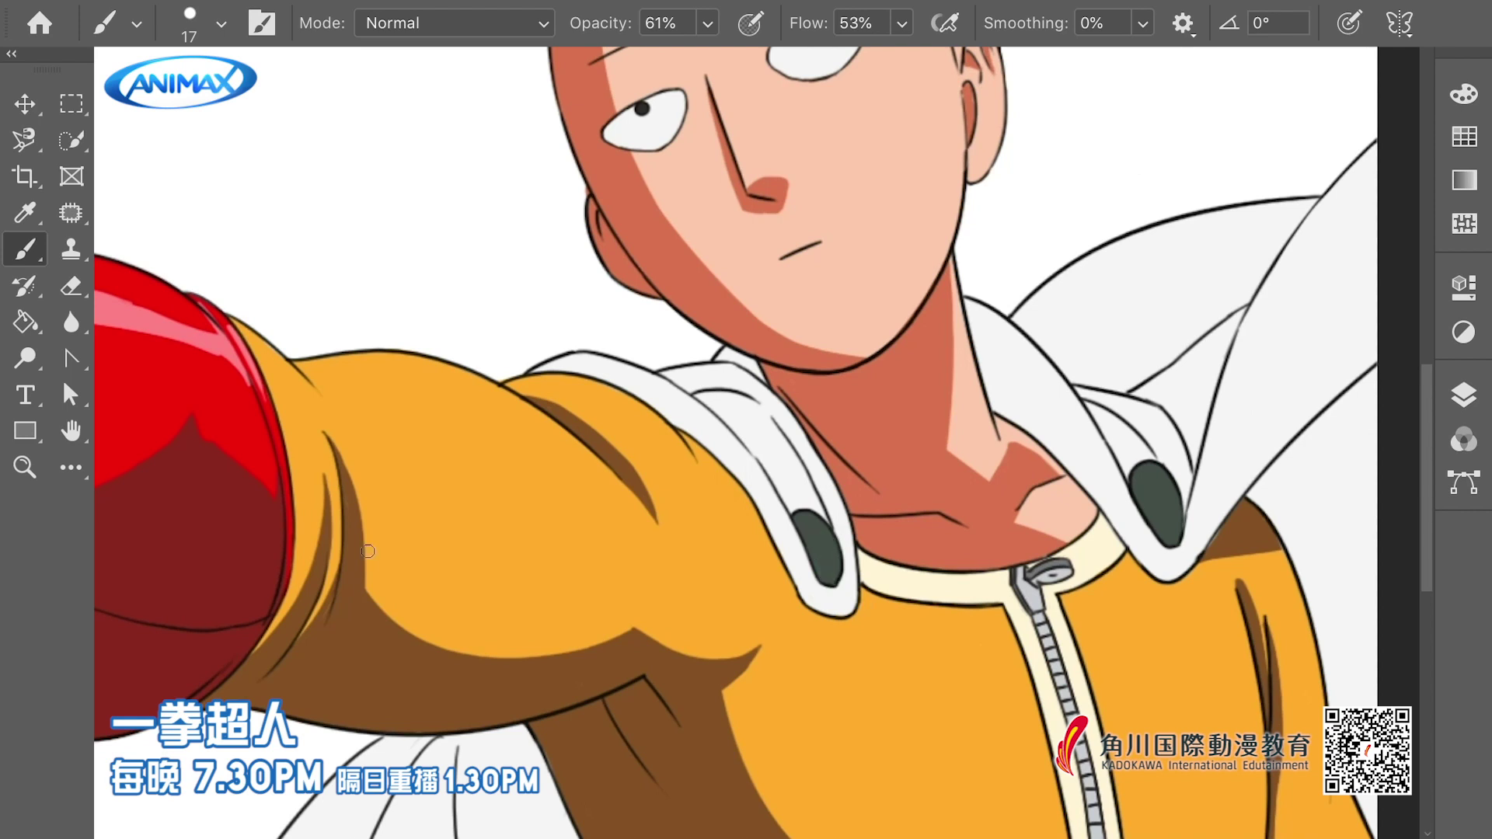
pyautogui.moveTo(824, 550)
pyautogui.mouseDown()
pyautogui.moveTo(755, 466)
pyautogui.moveTo(828, 597)
pyautogui.moveTo(823, 554)
pyautogui.mouseUp()
pyautogui.hotkey('ctrl', 'z')
pyautogui.scroll(2, 870, 610)
pyautogui.moveTo(1250, 465); pyautogui.dragTo(1265, 512)
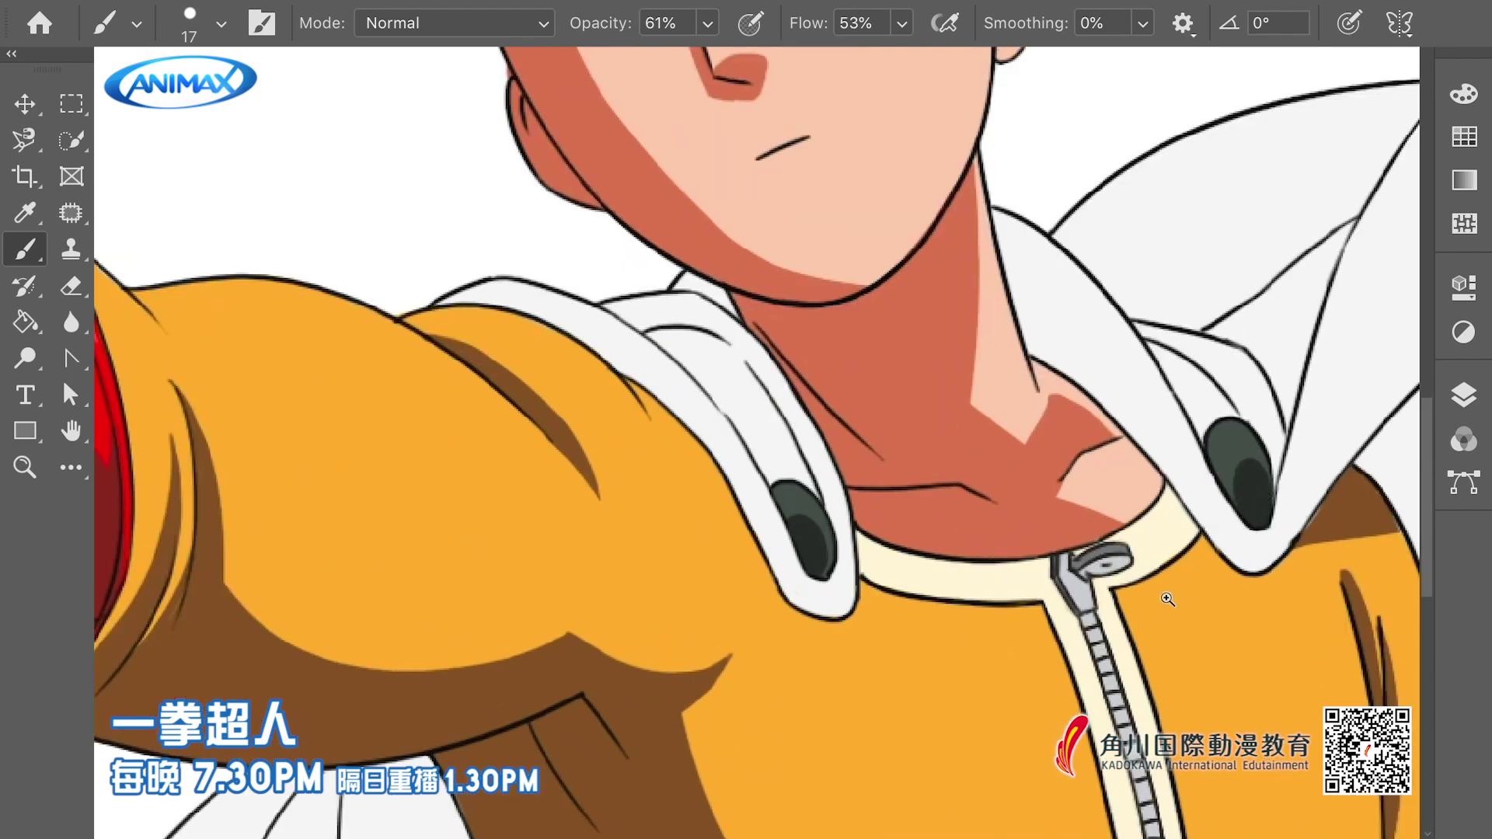
pyautogui.scroll(-1, 1251, 506)
pyautogui.hotkey('ctrl', 'z')
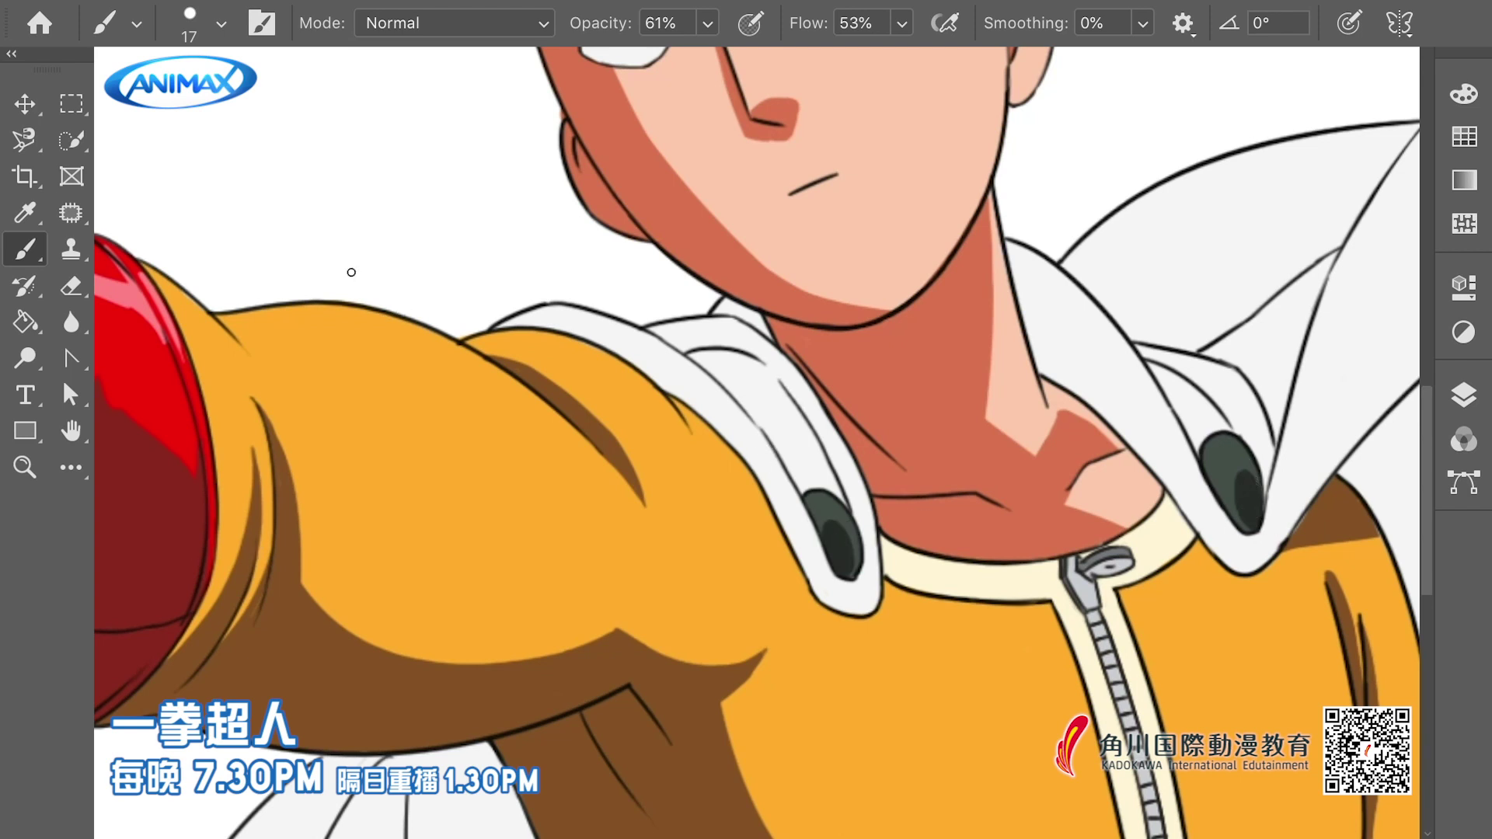
# Add a small light highlight spot to each of the two cape buttons
pyautogui.click(834, 508)
pyautogui.click(1233, 445)
pyautogui.scroll(-5, 955, 617)
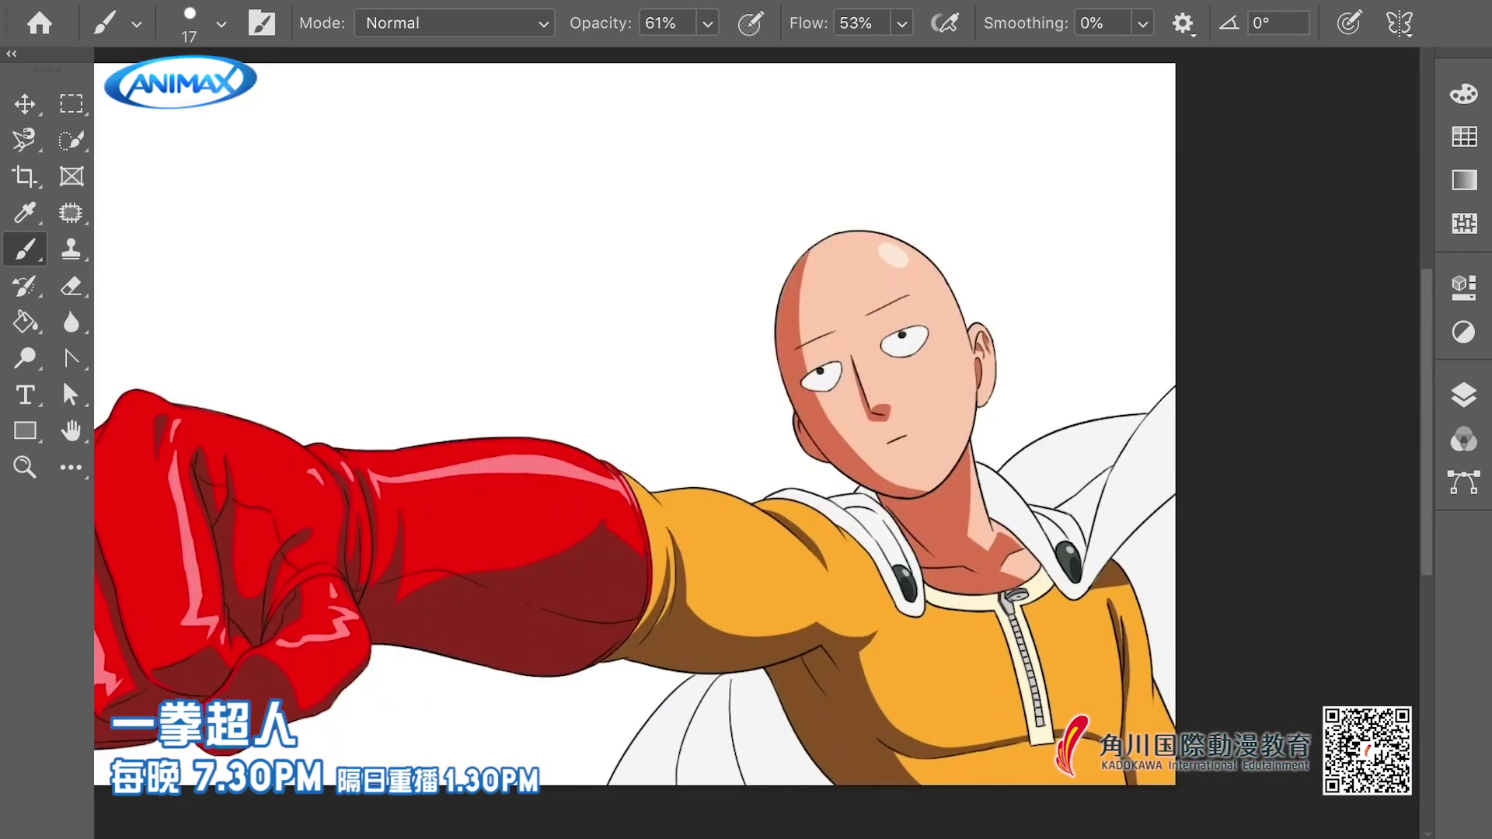
# Paint dark grey shadows along the edge and folds of the white cape collar on the punching-arm shoulder
pyautogui.moveTo(770, 497)
pyautogui.mouseDown()
pyautogui.moveTo(834, 519)
pyautogui.moveTo(886, 583)
pyautogui.mouseUp()
pyautogui.hotkey('ctrl', 'z')
pyautogui.moveTo(865, 580); pyautogui.dragTo(815, 522)
pyautogui.scroll(3, 815, 522)
pyautogui.moveTo(785, 431)
pyautogui.mouseDown()
pyautogui.moveTo(870, 510)
pyautogui.moveTo(781, 388)
pyautogui.moveTo(831, 517)
pyautogui.moveTo(853, 522)
pyautogui.moveTo(898, 475)
pyautogui.mouseUp()
# Shade the cape folds below the punching arm dark grey, leaving narrow light strips along the folds and outer edge
pyautogui.moveTo(648, 538)
pyautogui.mouseDown()
pyautogui.moveTo(653, 714)
pyautogui.moveTo(692, 710)
pyautogui.moveTo(668, 678)
pyautogui.mouseUp()
pyautogui.hotkey('ctrl', 'z')
pyautogui.moveTo(646, 623); pyautogui.dragTo(652, 601)
pyautogui.moveTo(651, 532)
pyautogui.mouseDown()
pyautogui.moveTo(639, 566)
pyautogui.moveTo(651, 656)
pyautogui.moveTo(666, 584)
pyautogui.mouseUp()
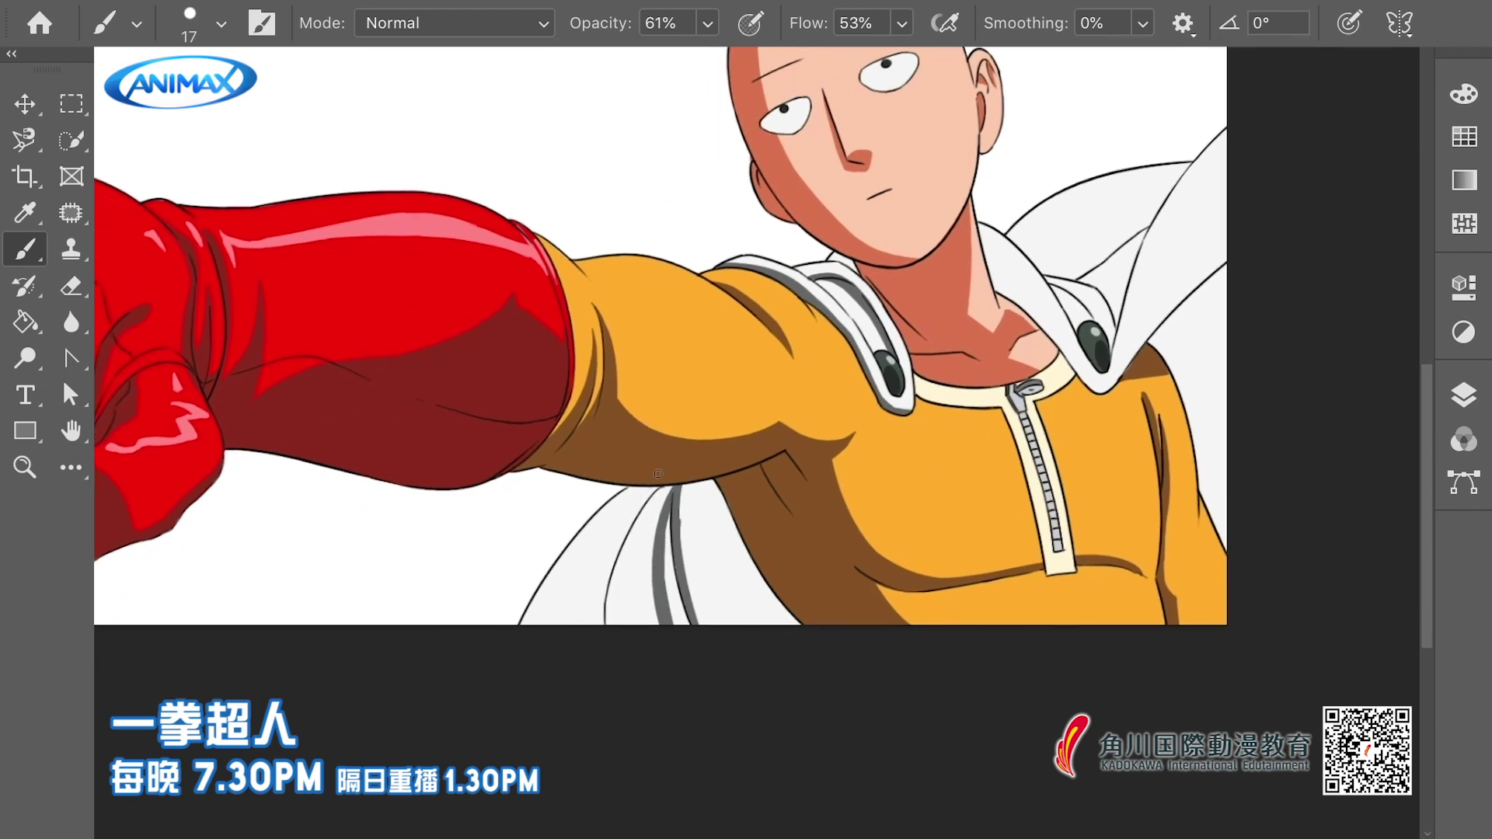
pyautogui.moveTo(647, 490); pyautogui.dragTo(560, 626)
pyautogui.moveTo(615, 550)
pyautogui.mouseDown()
pyautogui.moveTo(661, 494)
pyautogui.moveTo(594, 607)
pyautogui.moveTo(628, 622)
pyautogui.mouseUp()
pyautogui.moveTo(684, 494)
pyautogui.mouseDown()
pyautogui.moveTo(710, 583)
pyautogui.moveTo(748, 622)
pyautogui.mouseUp()
pyautogui.moveTo(723, 506)
pyautogui.mouseDown()
pyautogui.moveTo(786, 617)
pyautogui.moveTo(742, 553)
pyautogui.mouseUp()
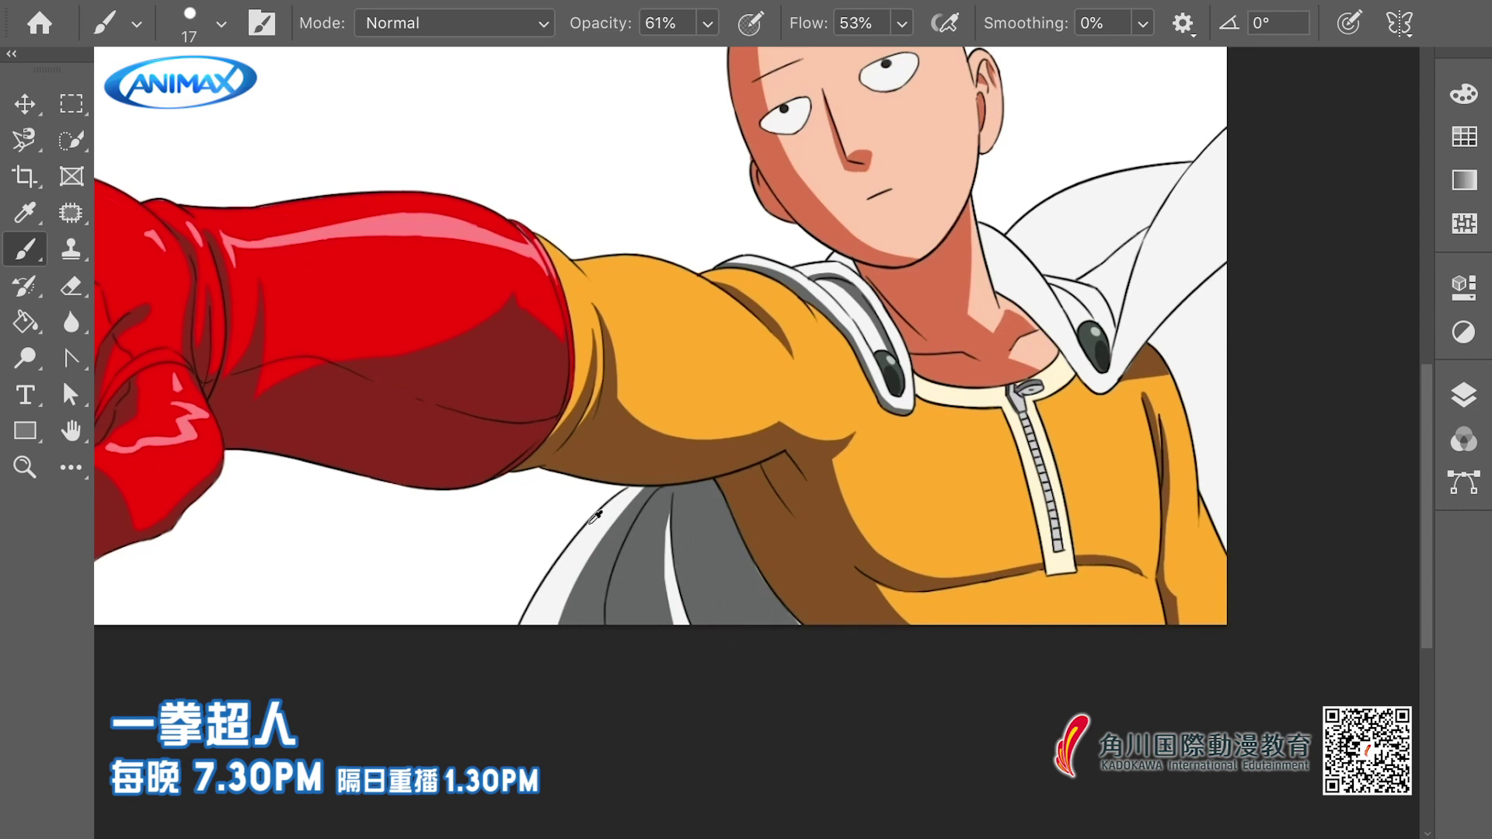
# Paint a dark grey shadow along the cape collar on the far side of the neck, down to its button
pyautogui.moveTo(697, 627); pyautogui.dragTo(652, 674)
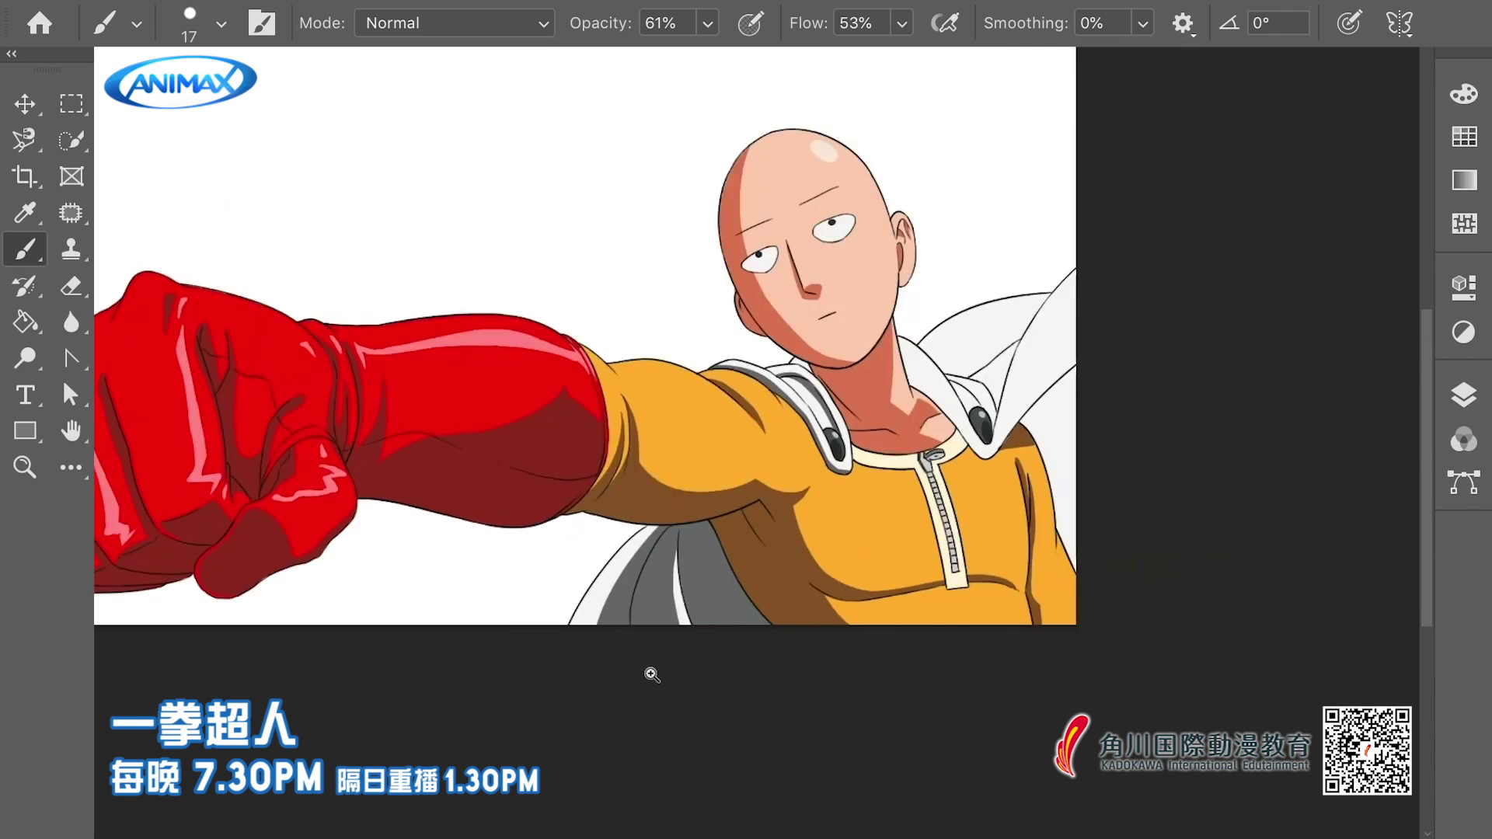
pyautogui.scroll(2, 651, 674)
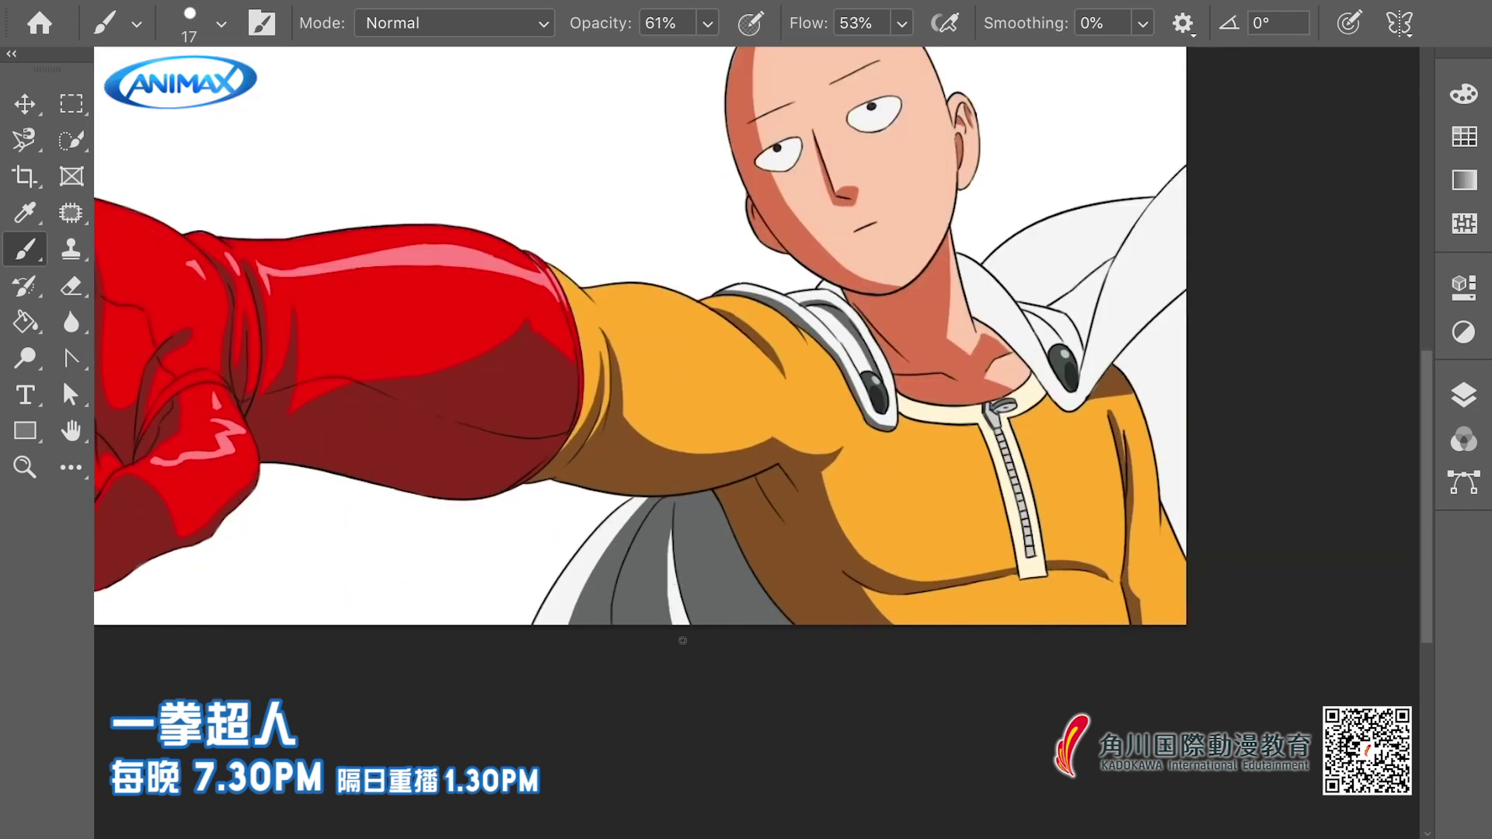
pyautogui.scroll(3, 712, 464)
pyautogui.hscroll(3, 713, 464)
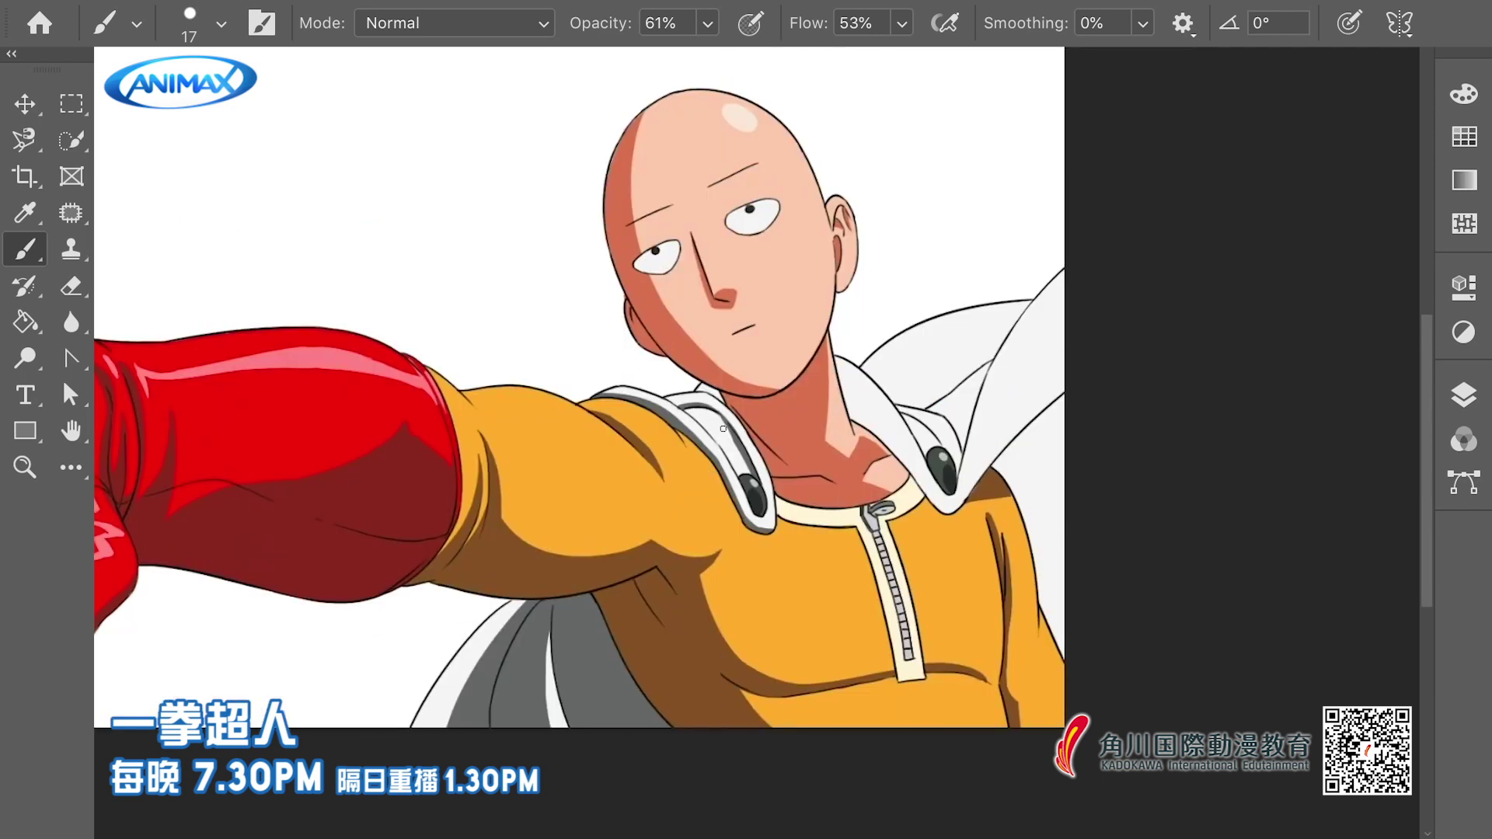
pyautogui.scroll(1, 773, 397)
pyautogui.hscroll(2, 772, 397)
pyautogui.moveTo(753, 427); pyautogui.dragTo(825, 539)
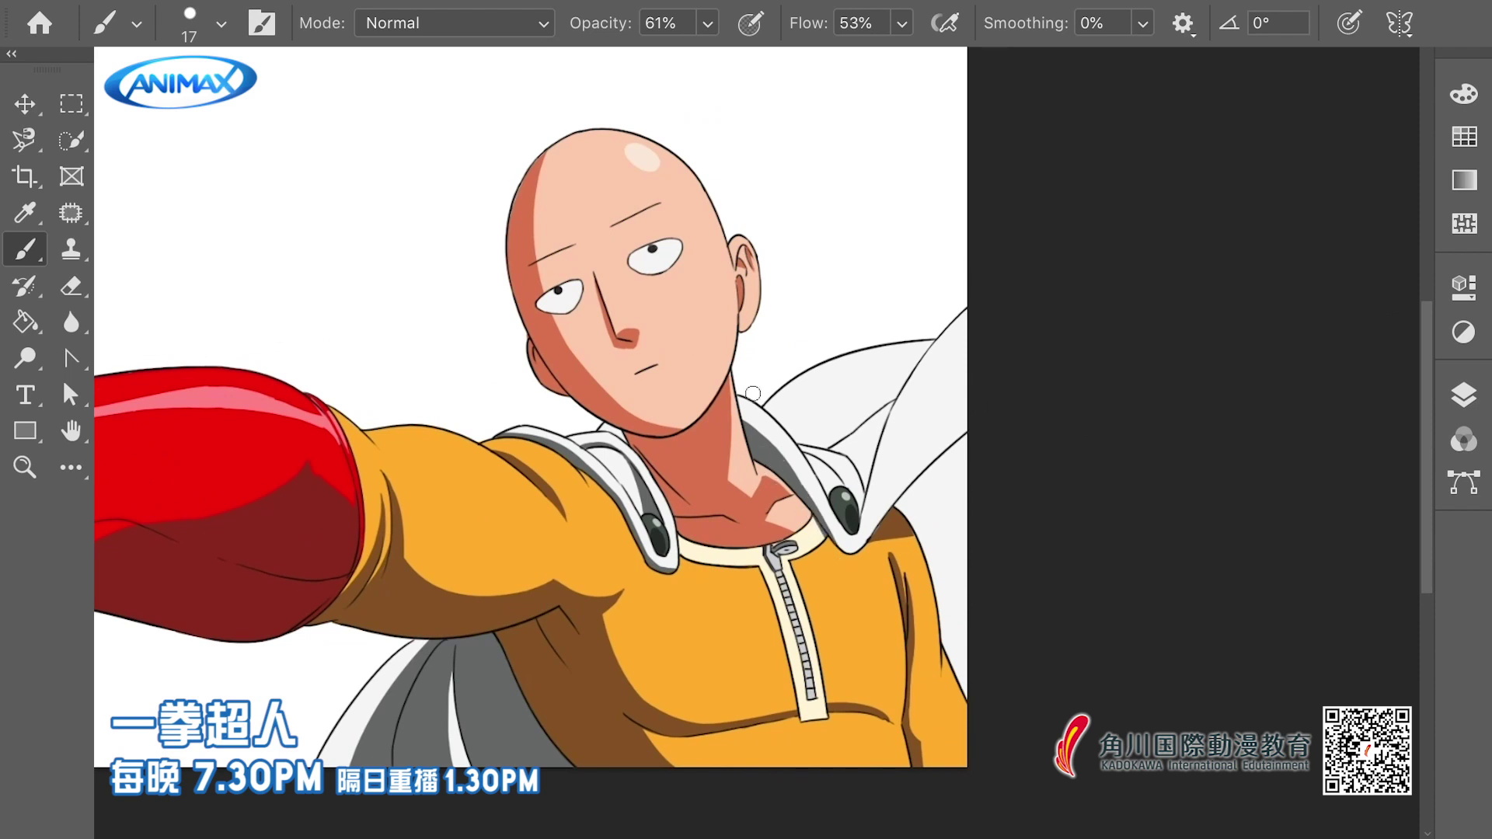
# Add dark grey shadows to the collar folds above the far button and along the lower edge of the raised cape fold
pyautogui.scroll(-1, 820, 533)
pyautogui.hscroll(1, 820, 533)
pyautogui.scroll(-1, 793, 494)
pyautogui.hscroll(1, 793, 495)
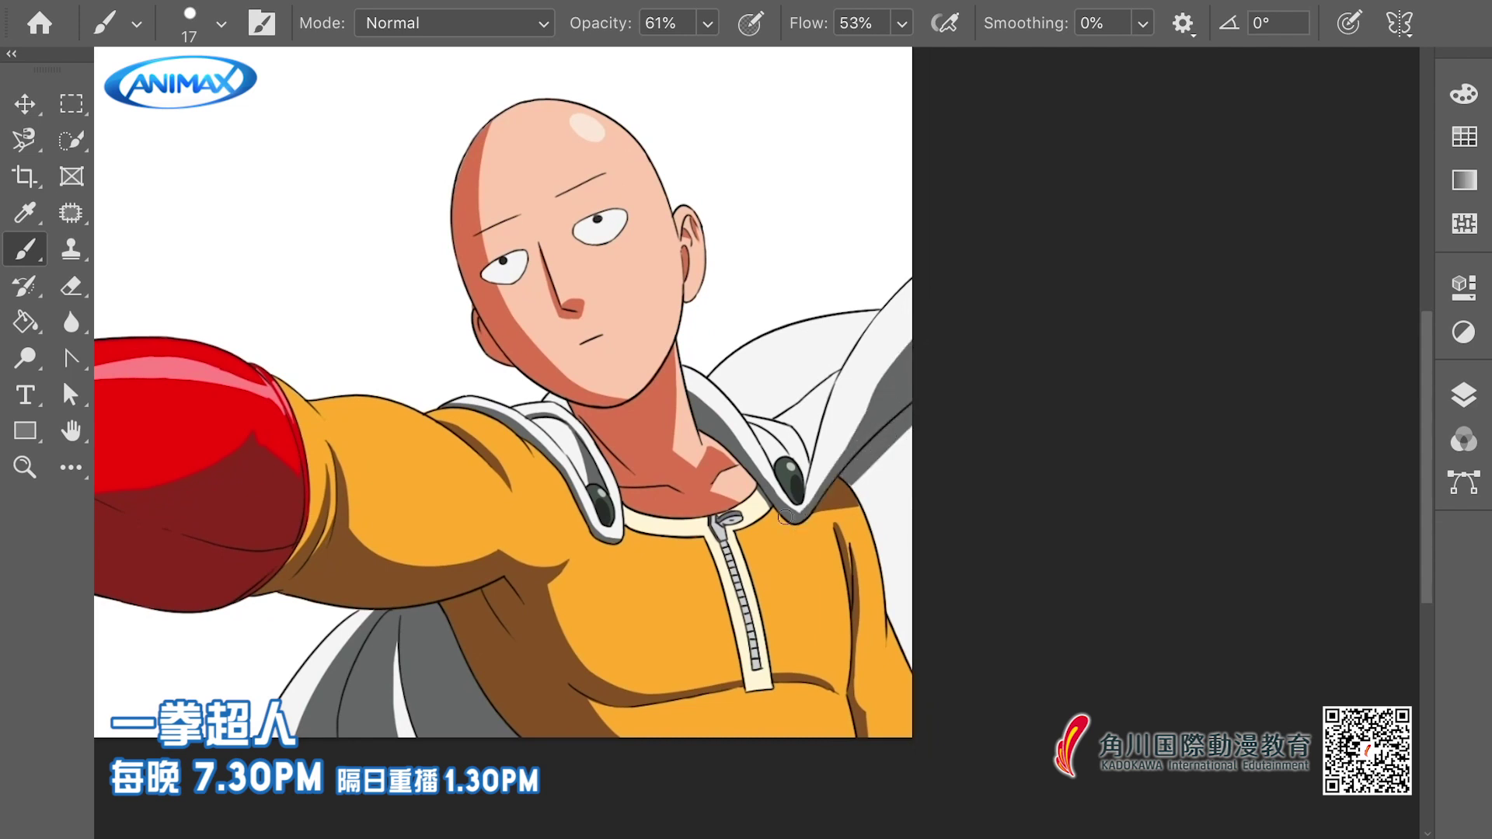
pyautogui.moveTo(723, 422)
pyautogui.mouseDown()
pyautogui.moveTo(791, 508)
pyautogui.moveTo(804, 498)
pyautogui.mouseUp()
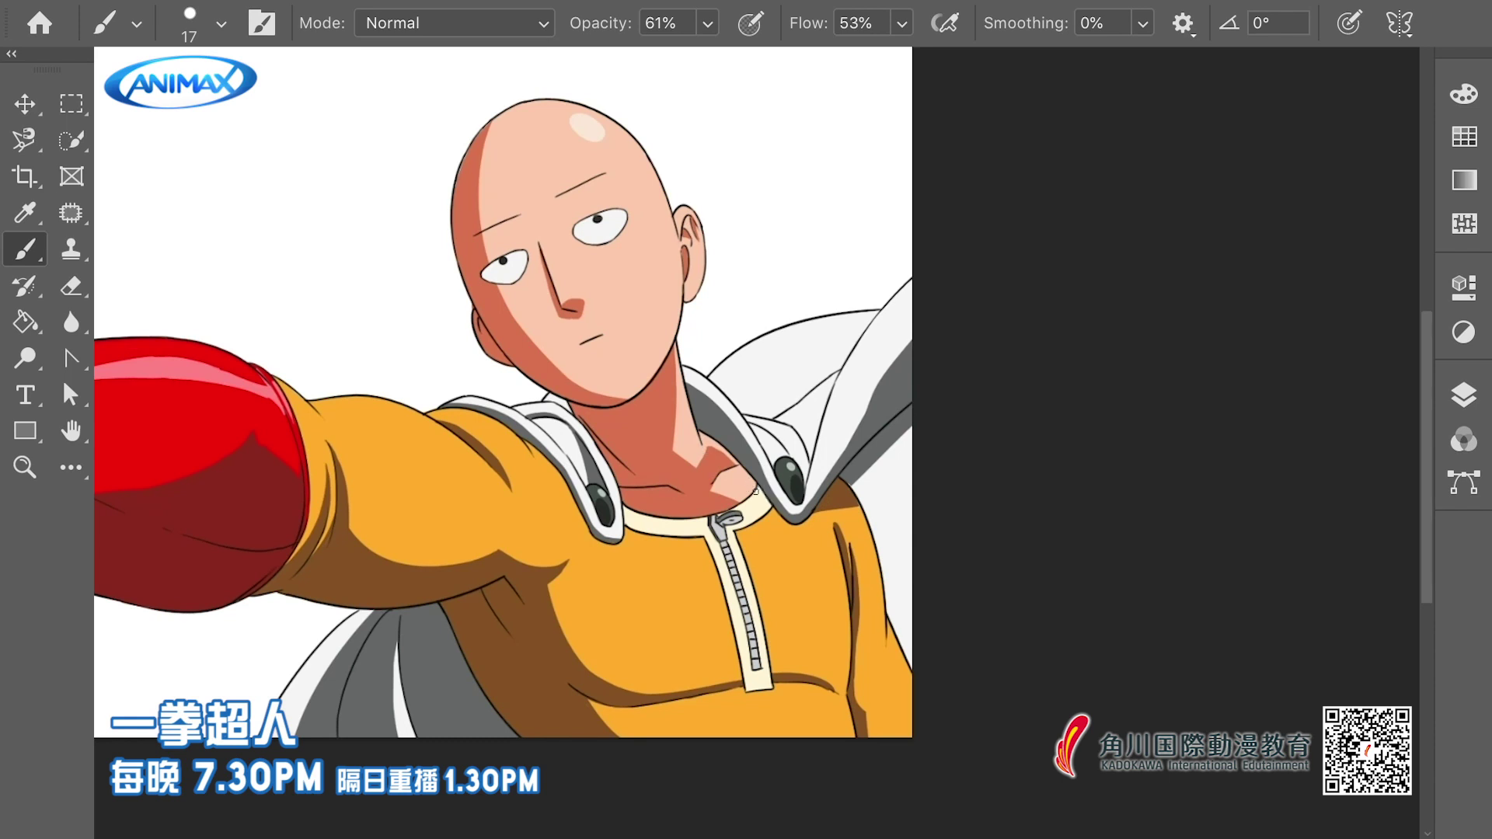
pyautogui.moveTo(753, 425)
pyautogui.mouseDown()
pyautogui.moveTo(784, 453)
pyautogui.moveTo(780, 432)
pyautogui.moveTo(775, 460)
pyautogui.moveTo(750, 422)
pyautogui.moveTo(781, 431)
pyautogui.moveTo(784, 452)
pyautogui.mouseUp()
# Shade the cape behind the far shoulder dark grey, leaving thin light streaks along the canvas edge
pyautogui.hscroll(2, 816, 459)
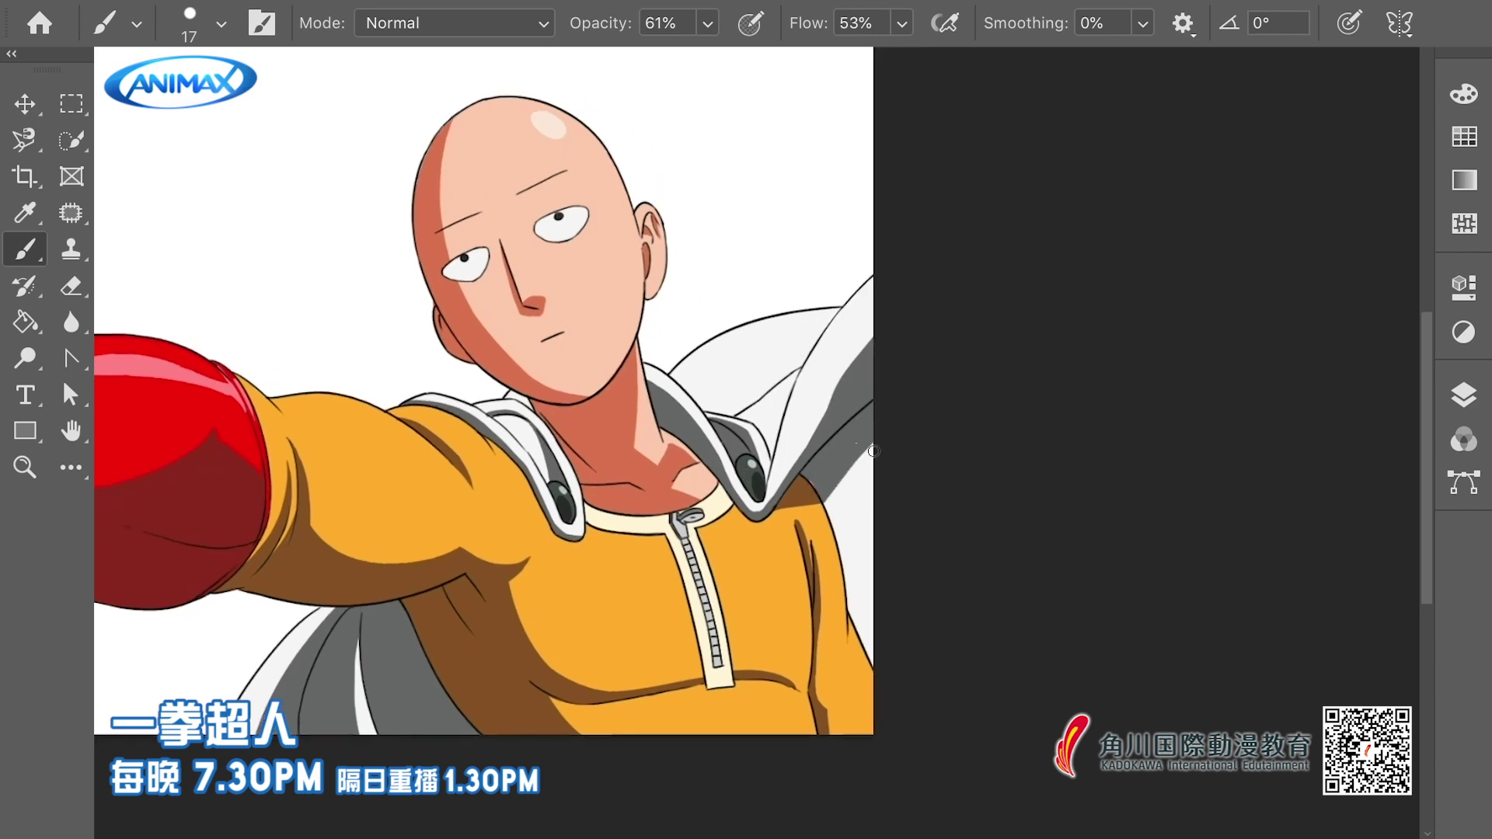
pyautogui.moveTo(857, 438)
pyautogui.mouseDown()
pyautogui.moveTo(814, 467)
pyautogui.moveTo(857, 444)
pyautogui.moveTo(815, 465)
pyautogui.moveTo(883, 451)
pyautogui.moveTo(881, 488)
pyautogui.moveTo(827, 403)
pyautogui.moveTo(835, 463)
pyautogui.moveTo(874, 438)
pyautogui.moveTo(858, 436)
pyautogui.moveTo(883, 577)
pyautogui.moveTo(857, 577)
pyautogui.moveTo(868, 605)
pyautogui.mouseUp()
pyautogui.moveTo(872, 545); pyautogui.dragTo(891, 566)
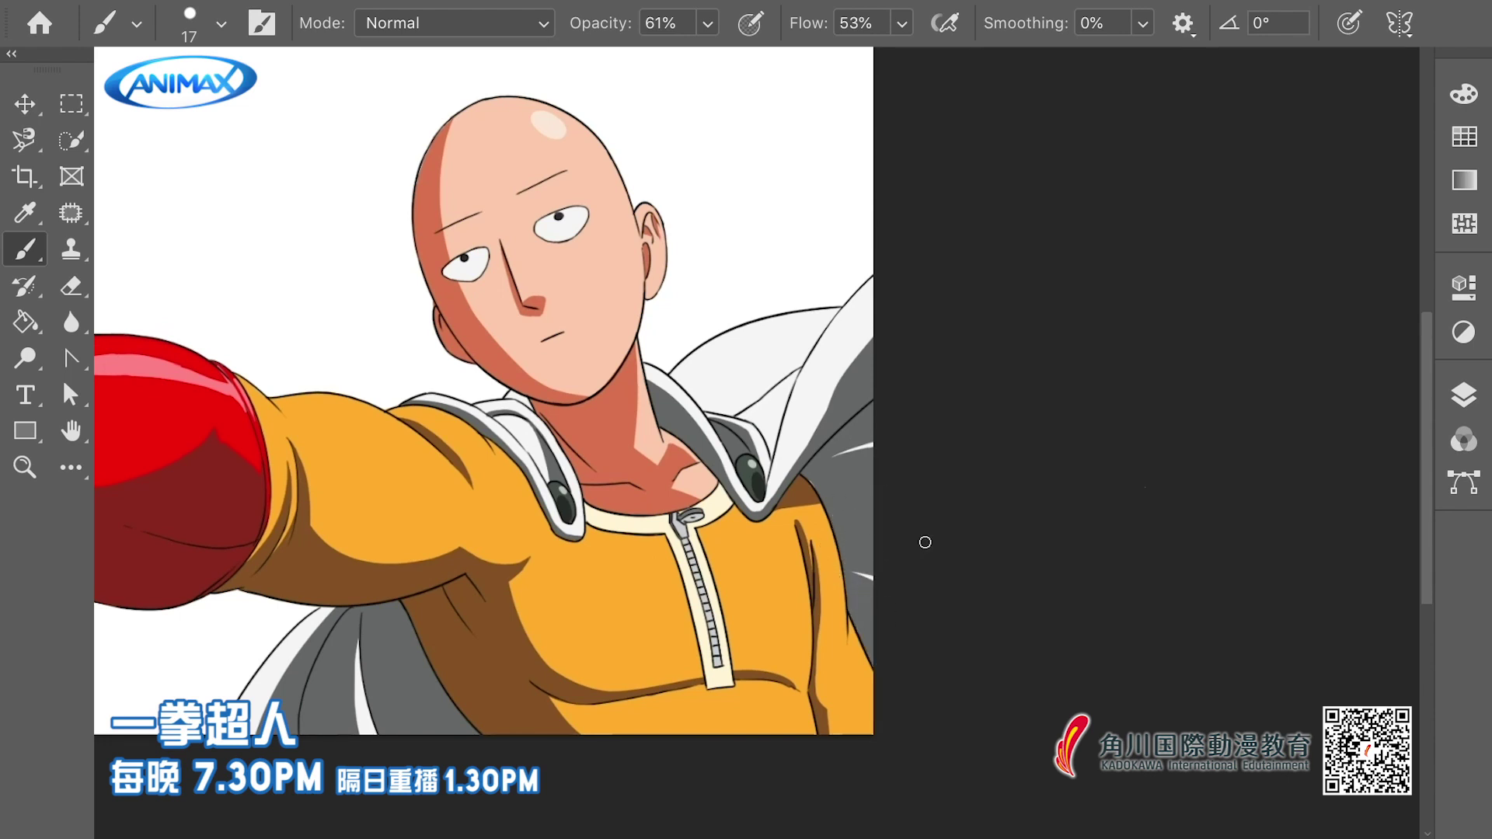
# Paint a dark grey shadow inside the upper cape fold behind the neck, leaving a light outer rim and streak
pyautogui.moveTo(761, 400)
pyautogui.mouseDown()
pyautogui.moveTo(796, 384)
pyautogui.moveTo(758, 360)
pyautogui.mouseUp()
pyautogui.moveTo(713, 384)
pyautogui.mouseDown()
pyautogui.moveTo(810, 330)
pyautogui.moveTo(723, 393)
pyautogui.moveTo(813, 342)
pyautogui.moveTo(709, 368)
pyautogui.moveTo(799, 347)
pyautogui.moveTo(753, 391)
pyautogui.moveTo(809, 359)
pyautogui.moveTo(765, 408)
pyautogui.moveTo(780, 430)
pyautogui.moveTo(790, 419)
pyautogui.moveTo(775, 438)
pyautogui.mouseUp()
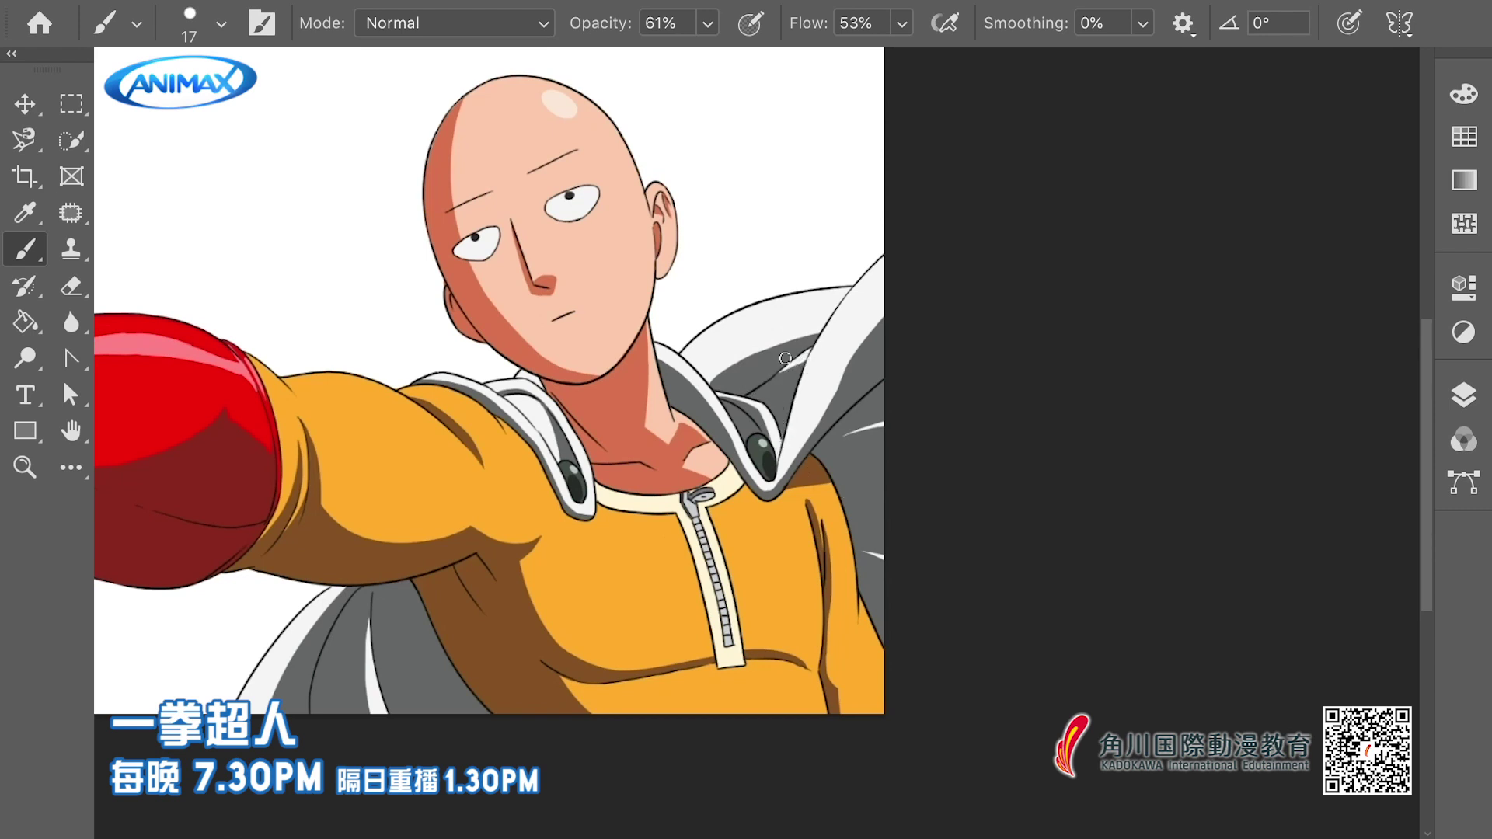
pyautogui.moveTo(781, 369); pyautogui.dragTo(777, 377)
# Select the eye nearer the visible ear, scale it down slightly, and clean up the skin around its outline
pyautogui.hotkey('ctrl', '0')
pyautogui.scroll(2, 873, 419)
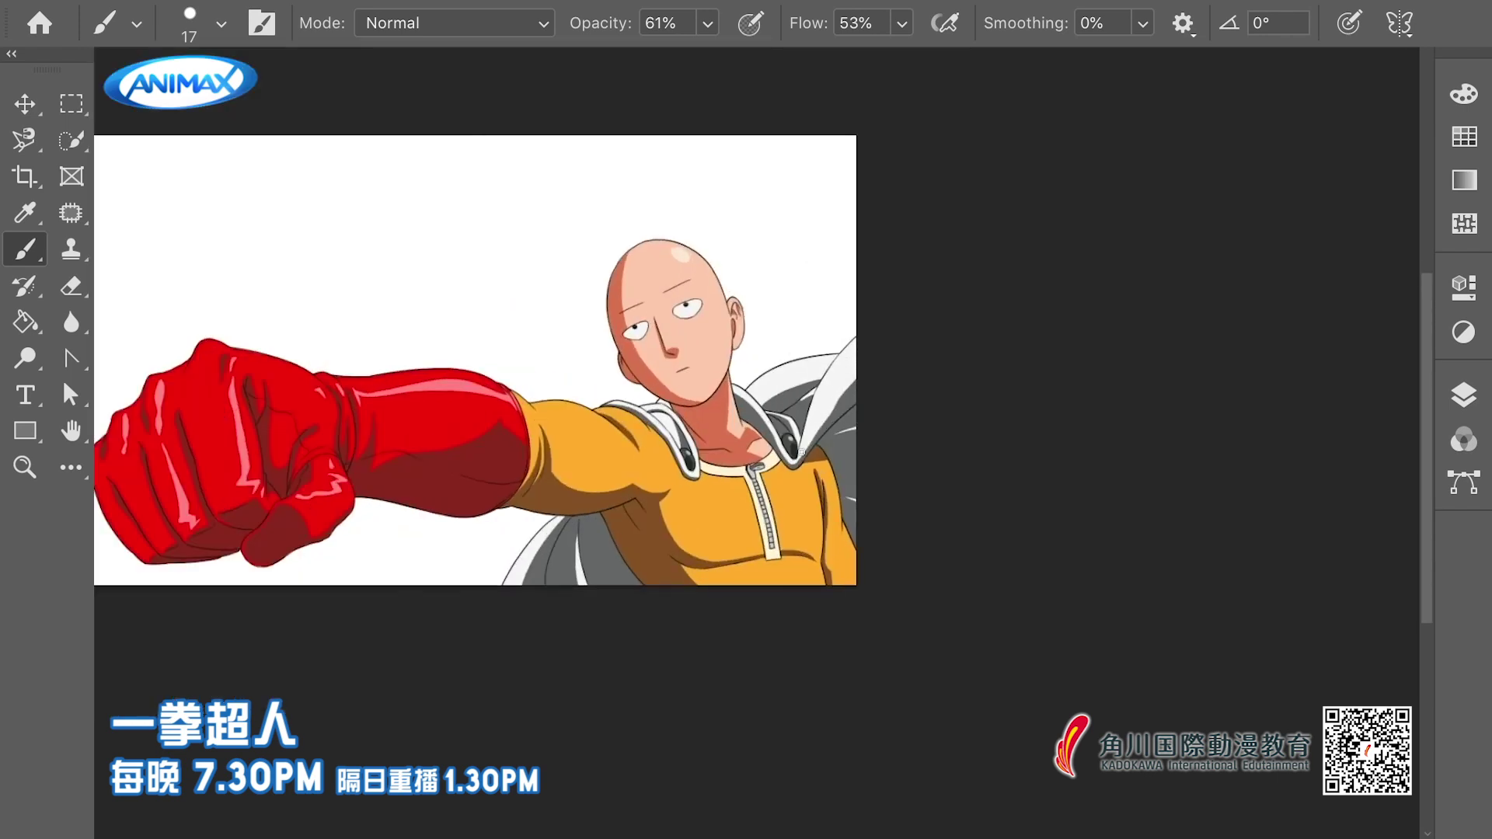
pyautogui.scroll(3, 828, 365)
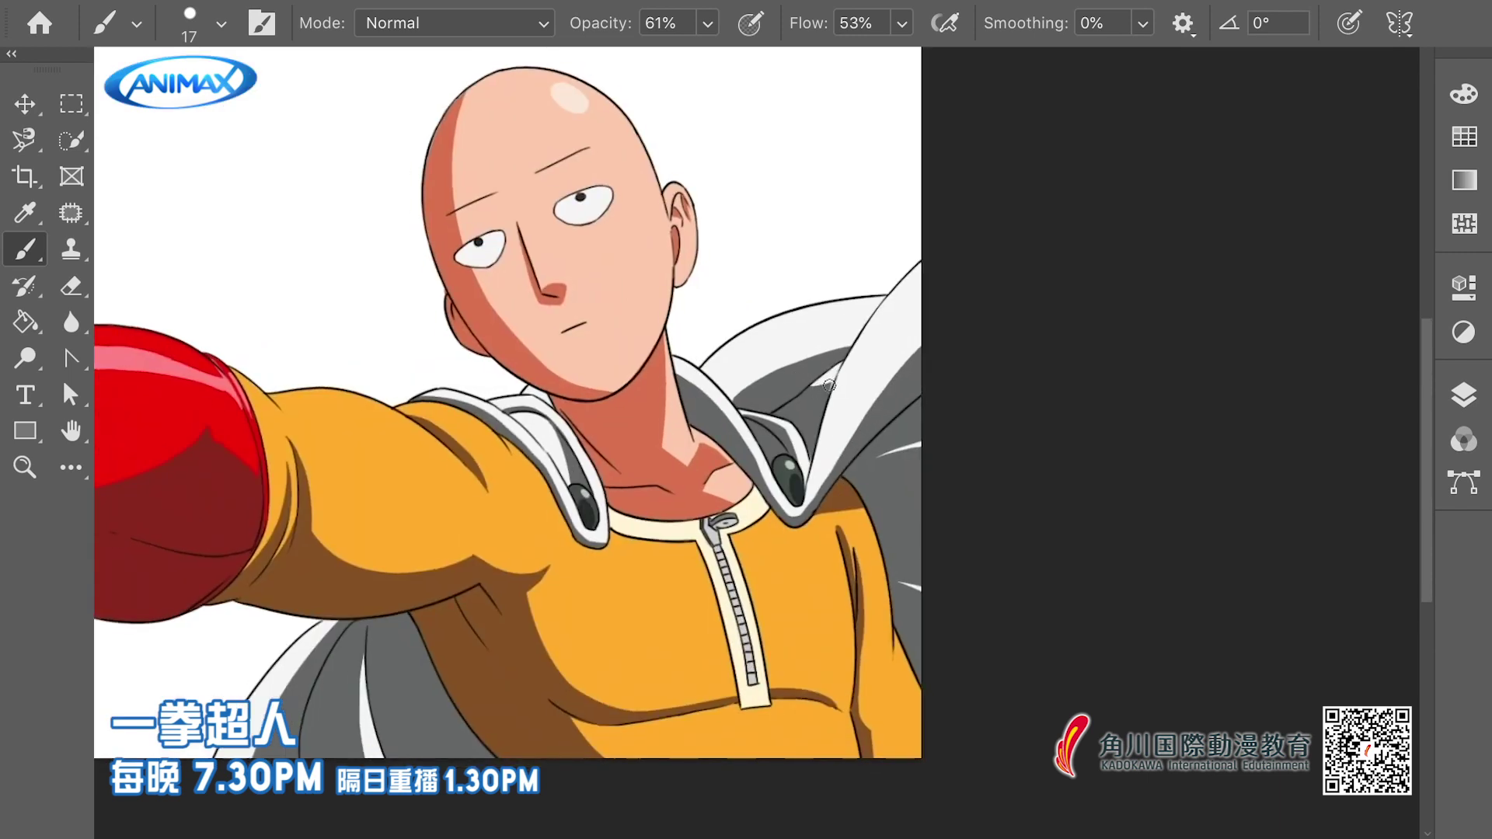
pyautogui.scroll(-4, 847, 474)
pyautogui.scroll(3, 698, 346)
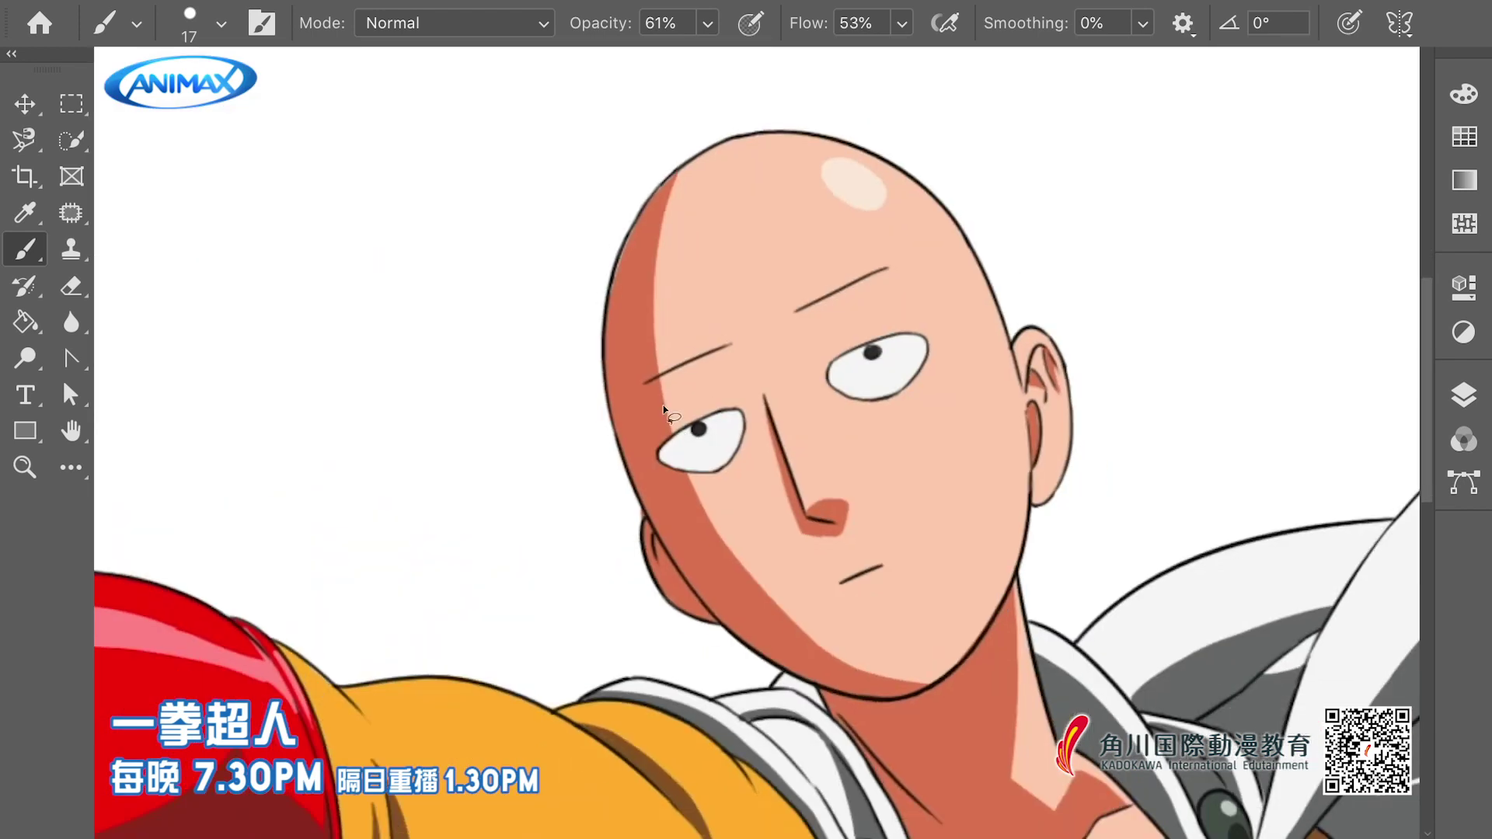
pyautogui.moveTo(716, 428); pyautogui.dragTo(719, 424)
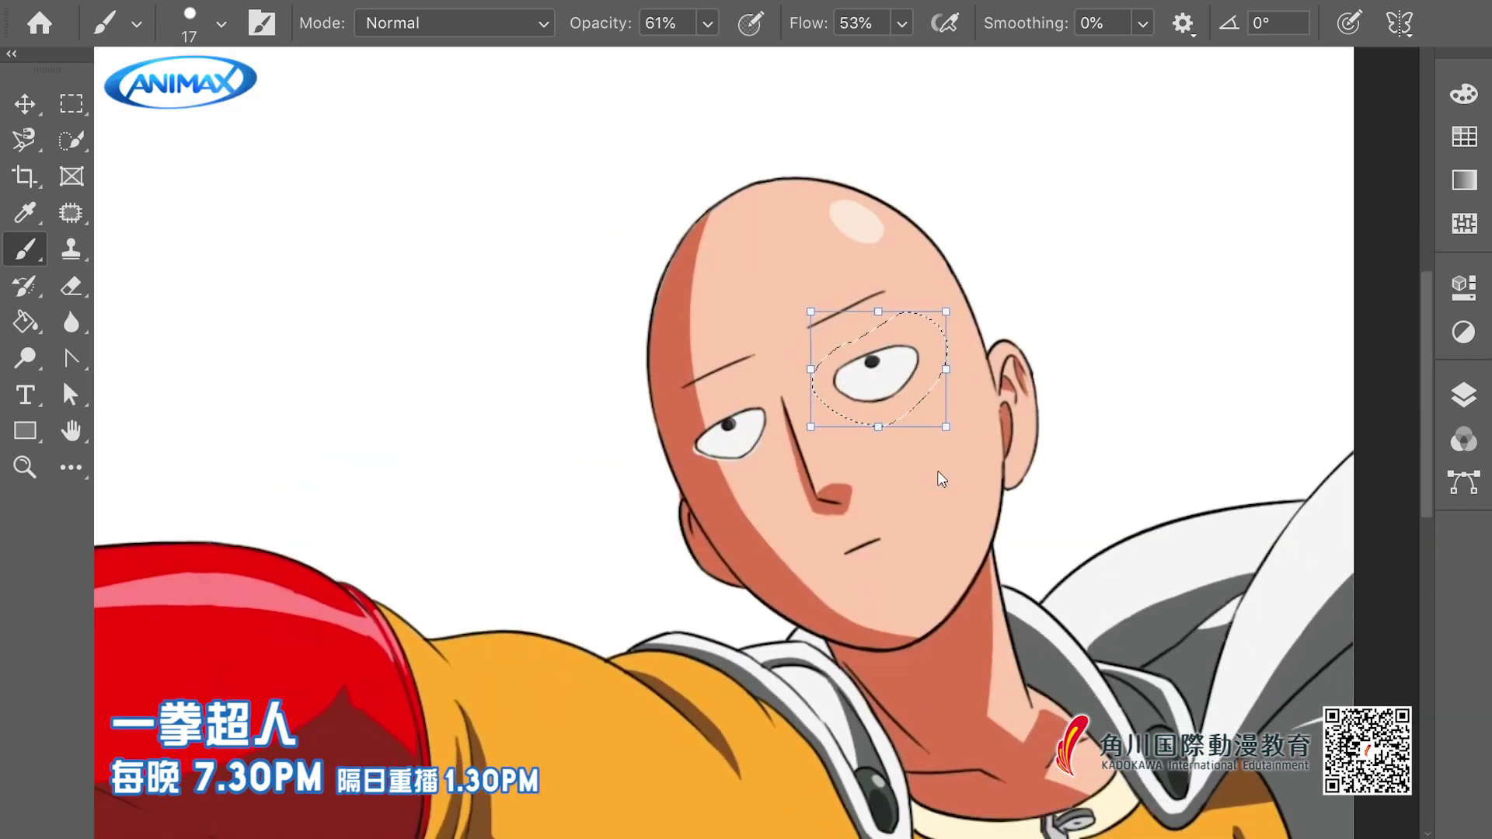
pyautogui.moveTo(948, 350); pyautogui.dragTo(923, 387)
pyautogui.moveTo(902, 427); pyautogui.dragTo(898, 378)
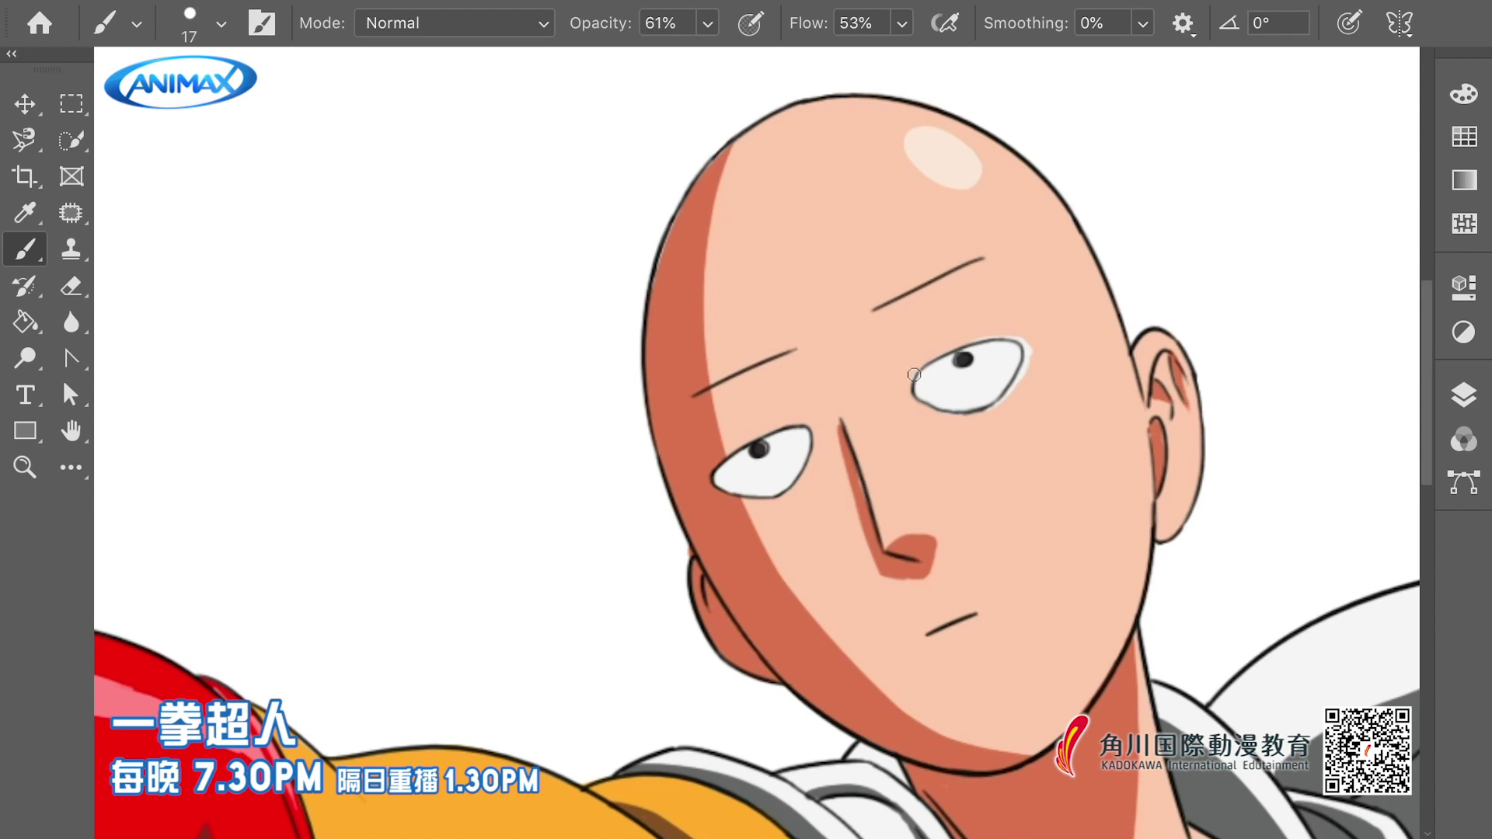
pyautogui.moveTo(1024, 343); pyautogui.dragTo(996, 409)
# Retouch the pupils with sampled colour and refine the skin shadows on the face and inner ear
pyautogui.keyDown('alt'); pyautogui.click(767, 450); pyautogui.keyUp('alt')
pyautogui.click(761, 448)
pyautogui.hotkey('ctrl', 'z')
pyautogui.moveTo(703, 560); pyautogui.dragTo(698, 553)
pyautogui.keyDown('alt'); pyautogui.click(740, 611); pyautogui.keyUp('alt')
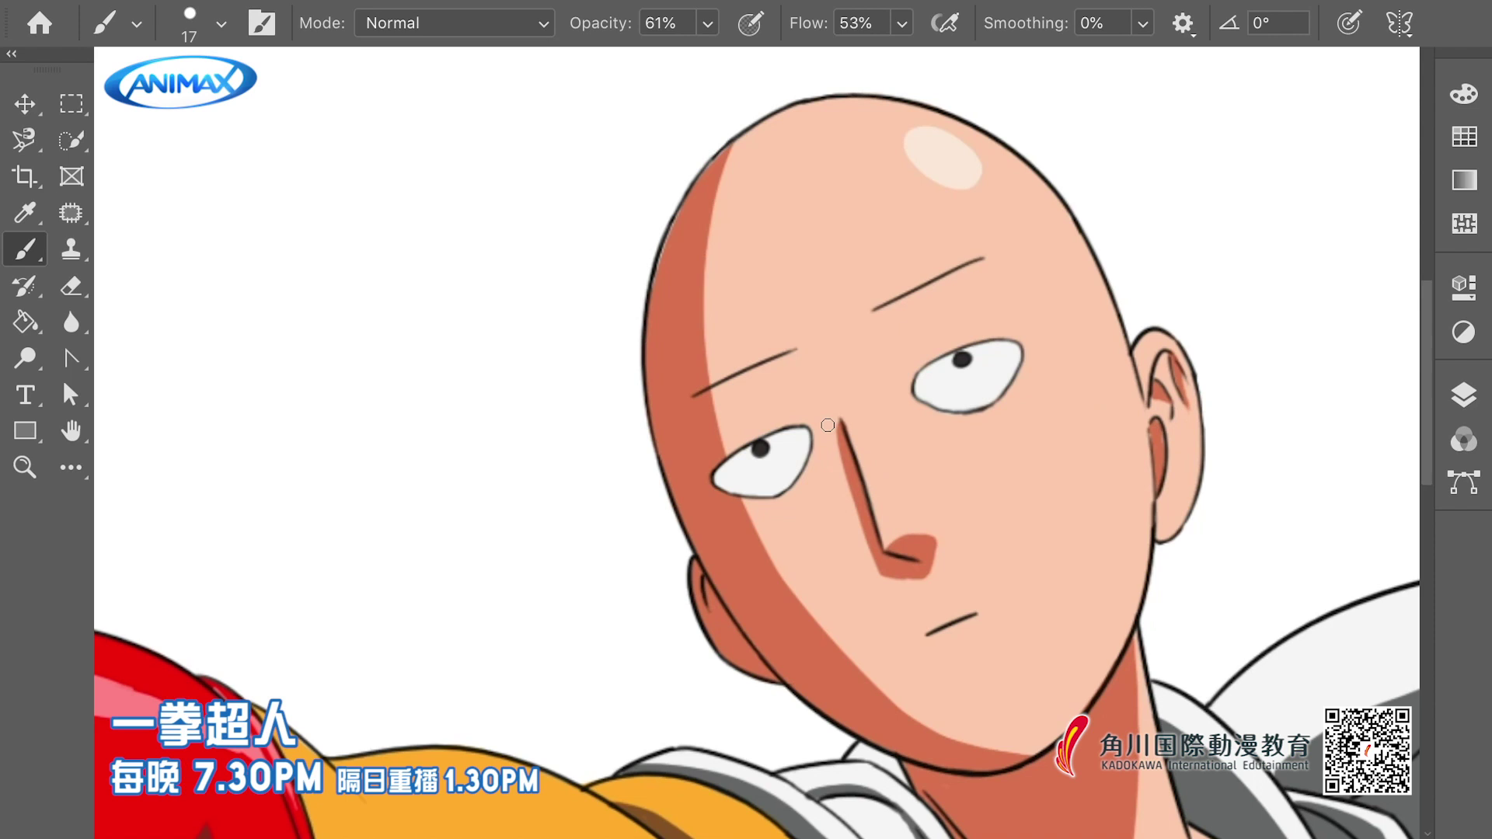
pyautogui.moveTo(1172, 416); pyautogui.dragTo(1164, 409)
pyautogui.moveTo(1180, 359); pyautogui.dragTo(1185, 372)
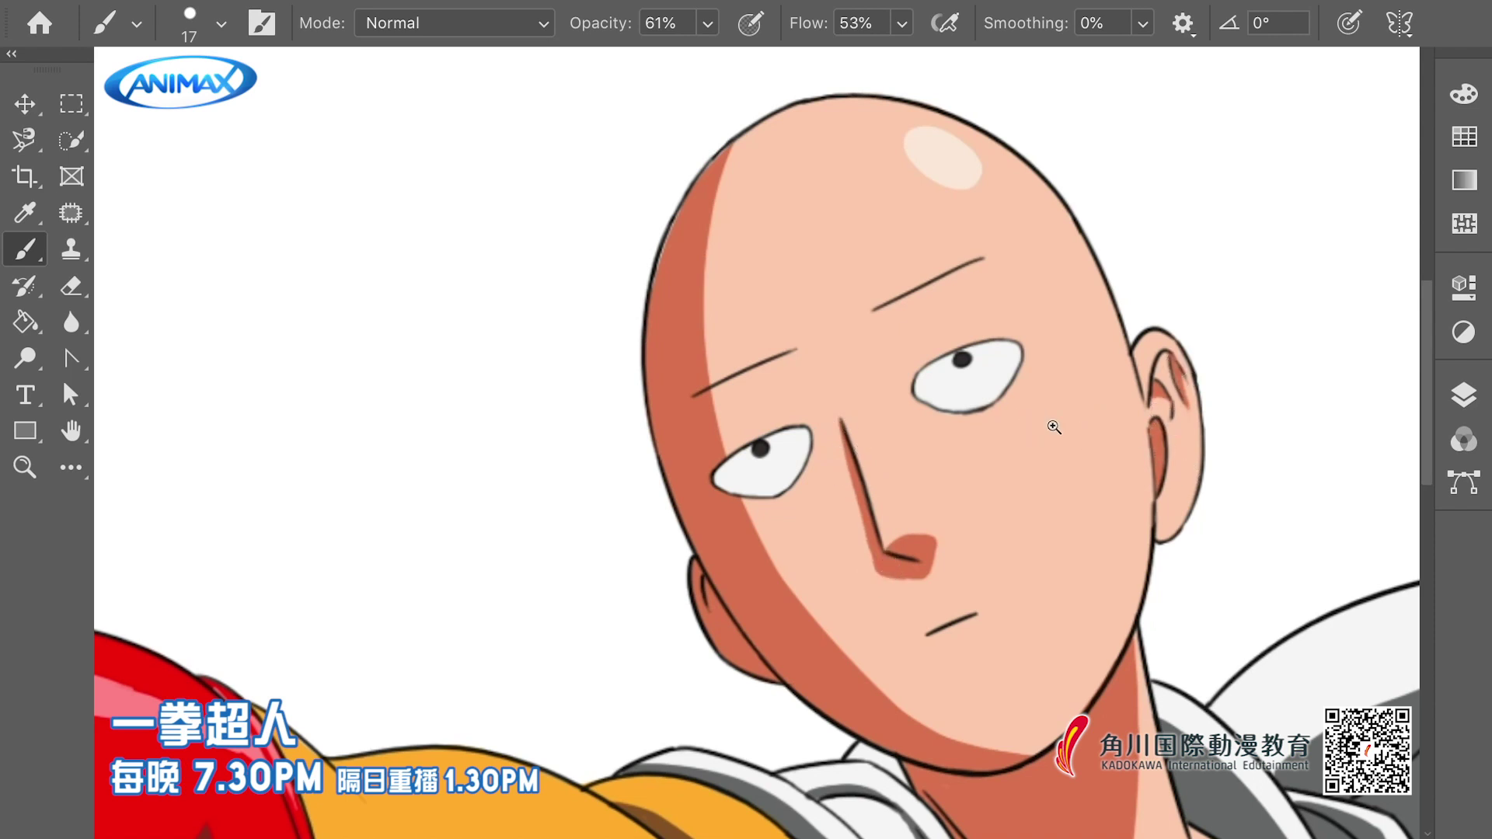
# Shift the skin to a pinker tone and change the white background to a very dark blue-black
pyautogui.moveTo(1190, 454); pyautogui.dragTo(1092, 371)
pyautogui.moveTo(993, 621); pyautogui.dragTo(878, 622)
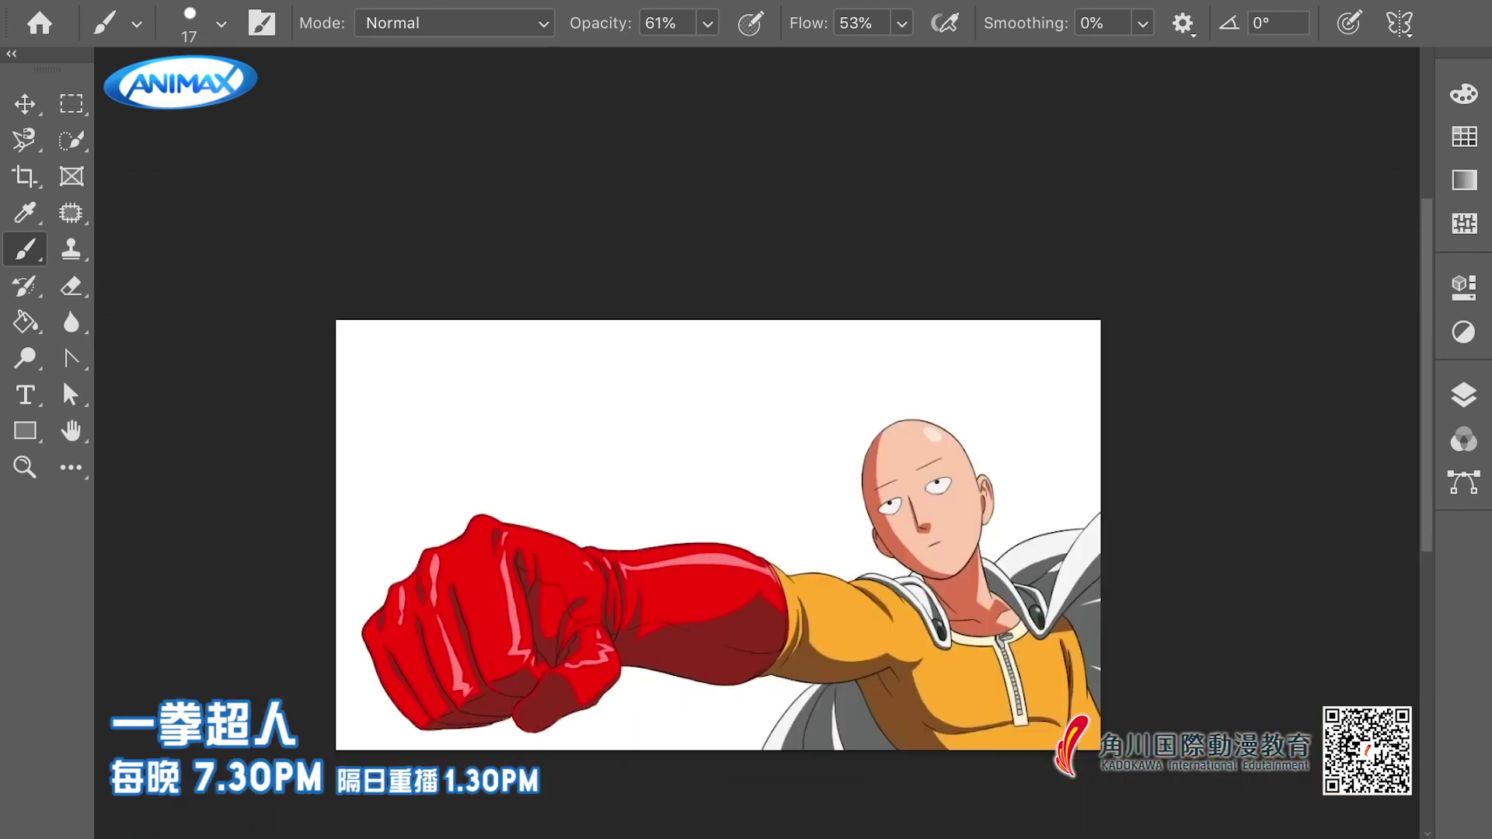
pyautogui.moveTo(1042, 211); pyautogui.dragTo(1015, 186)
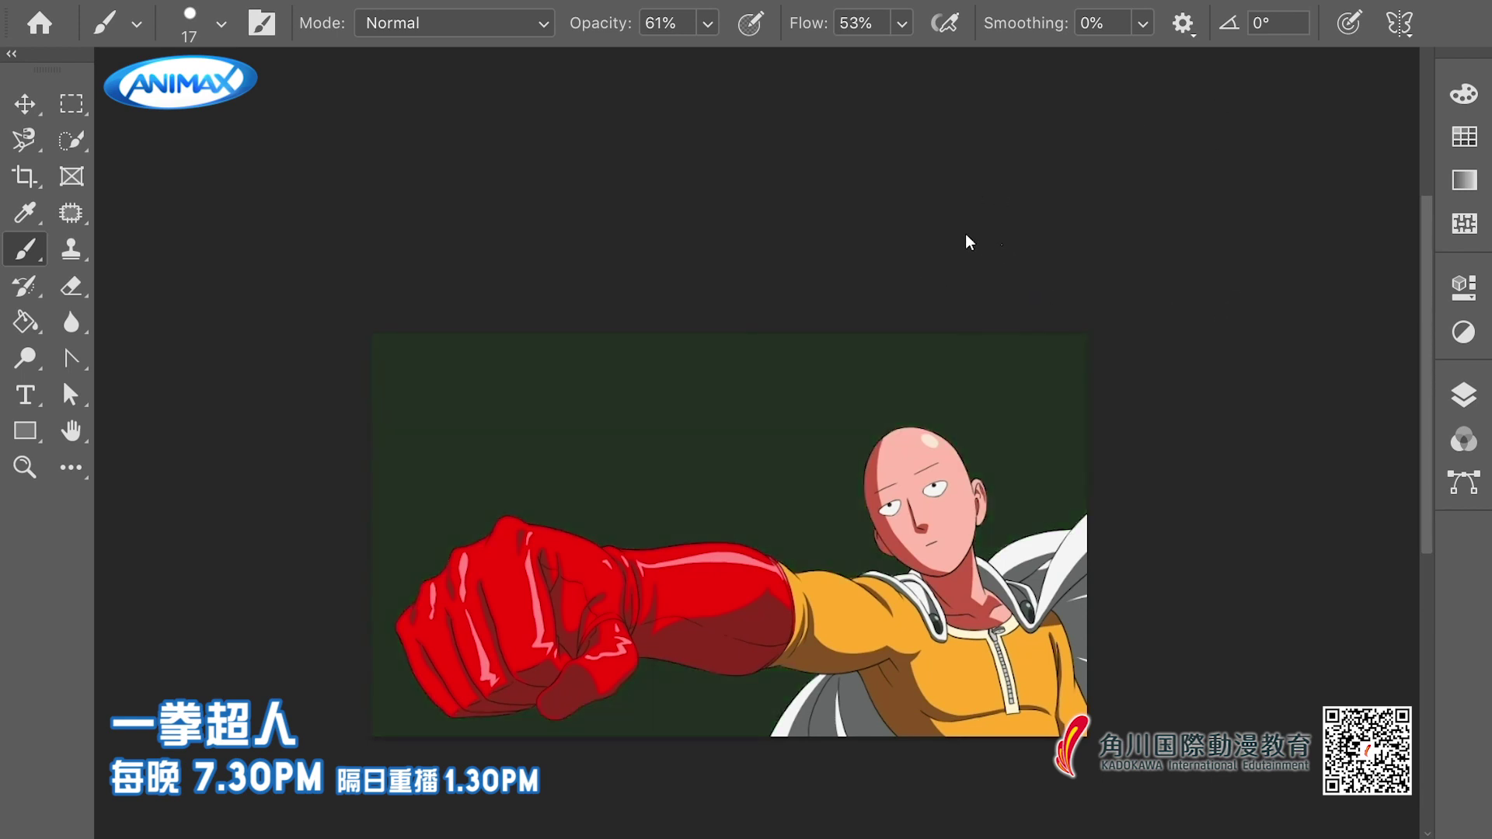
pyautogui.moveTo(1038, 248); pyautogui.dragTo(1034, 277)
pyautogui.click(1252, 74)
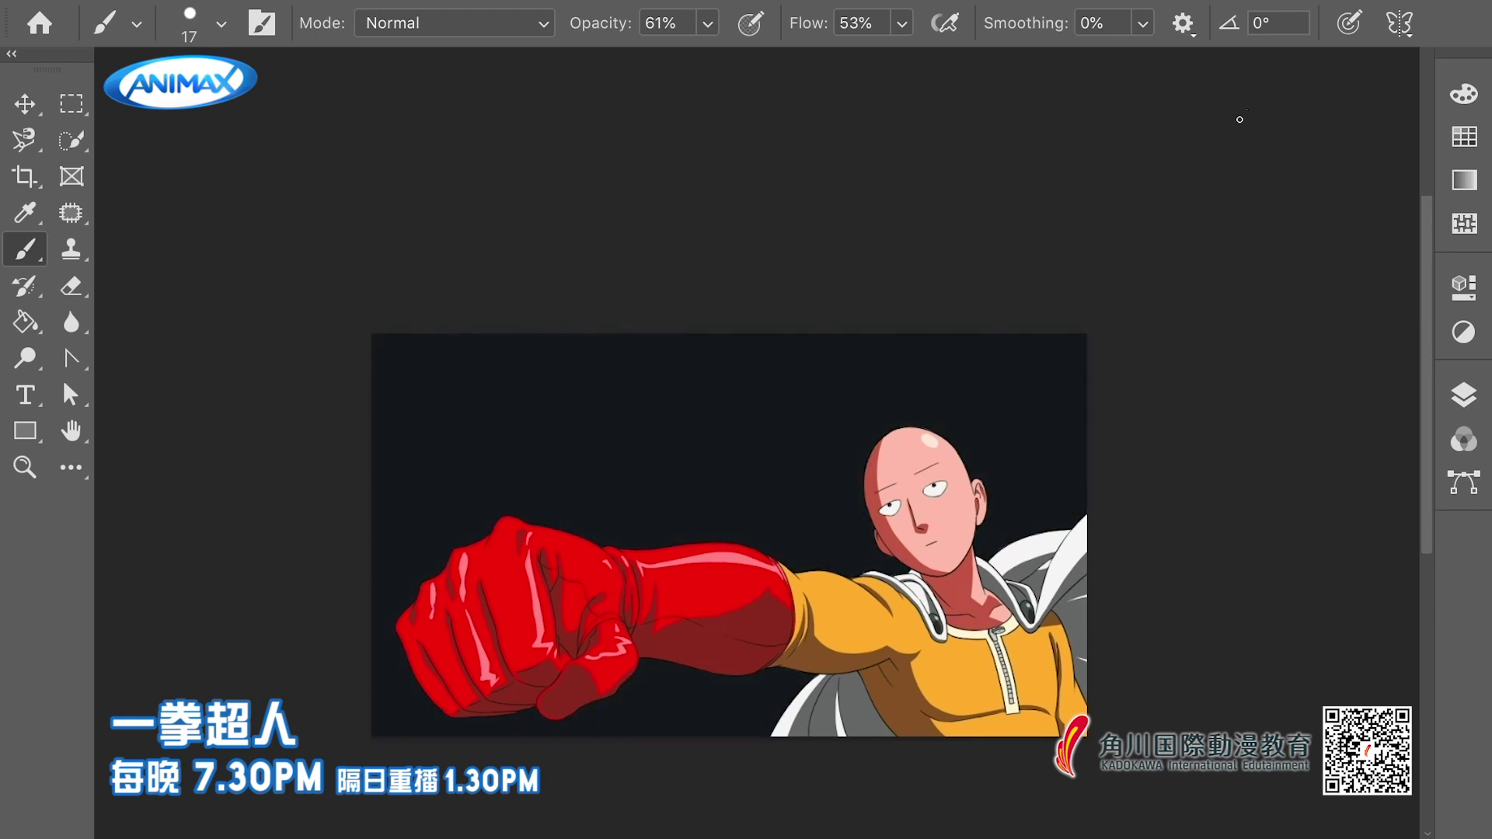
pyautogui.scroll(4, 820, 480)
pyautogui.moveTo(820, 479); pyautogui.dragTo(849, 484)
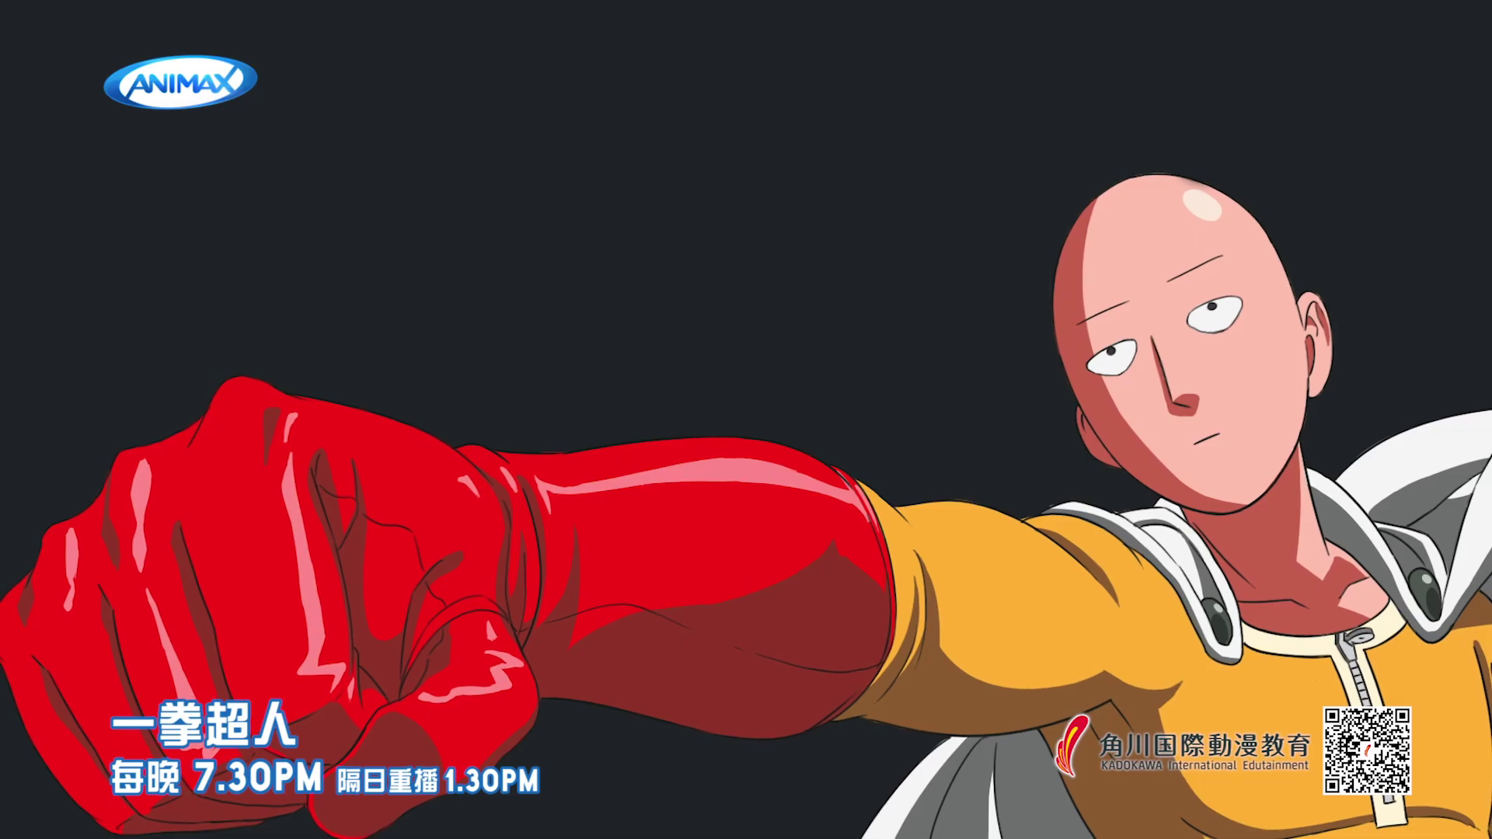